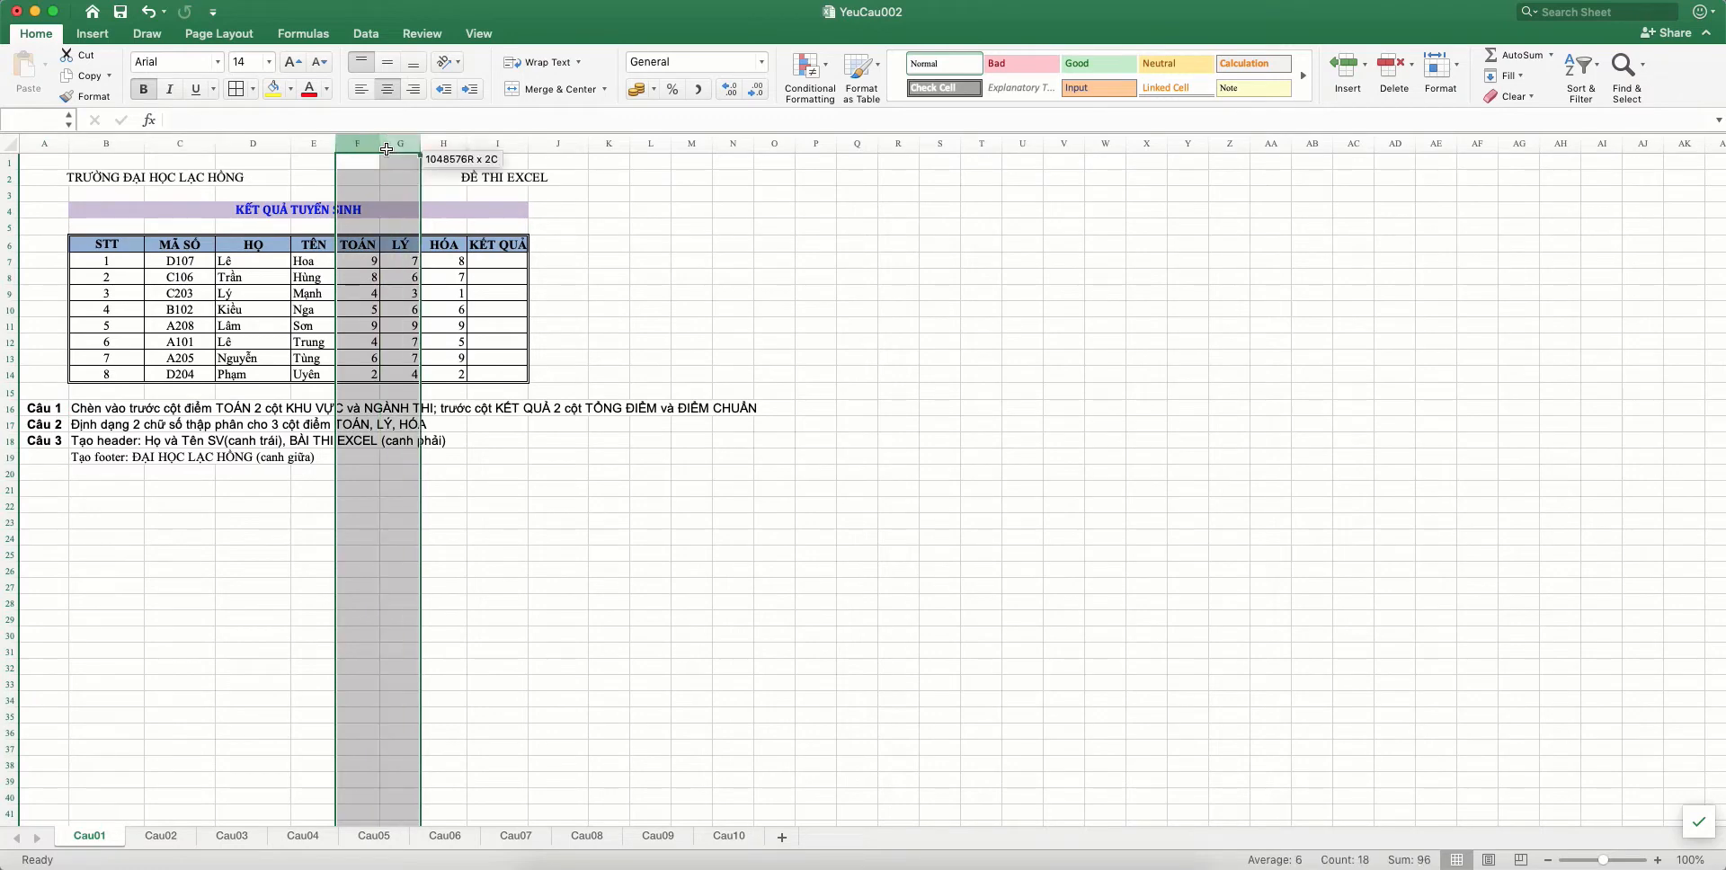
Insert two blank columns before the TOÁN column and two blank columns before the KẾT QUẢ column
right_click(400, 146)
left_click(431, 235)
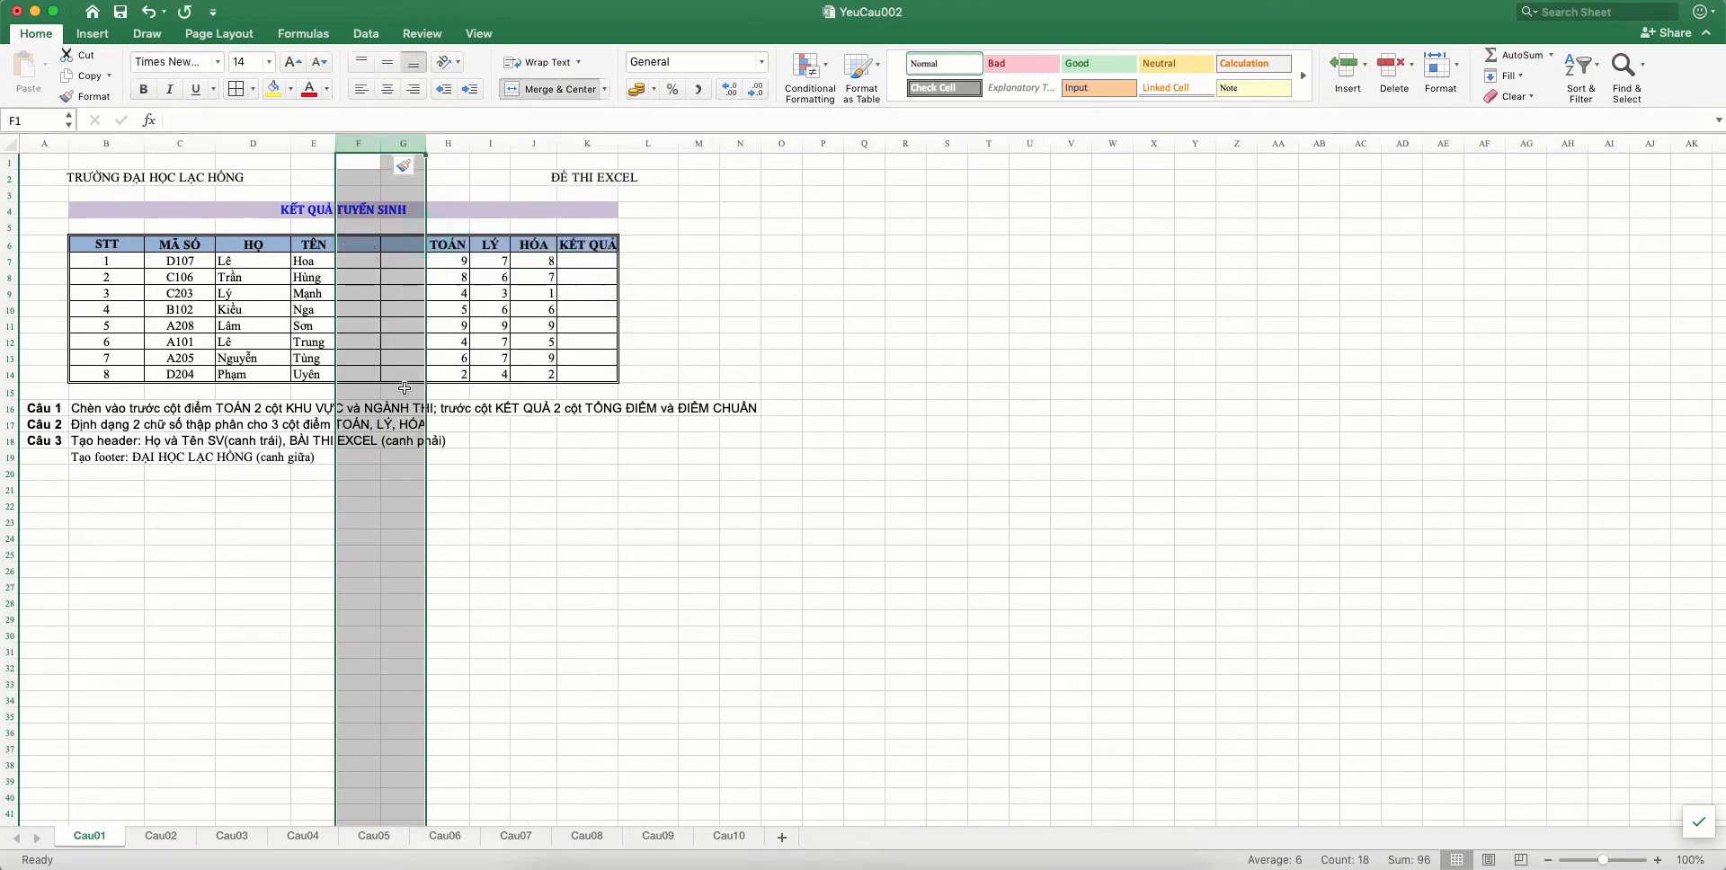
left_click_drag(586, 145, 643, 145)
right_click(607, 145)
left_click(644, 235)
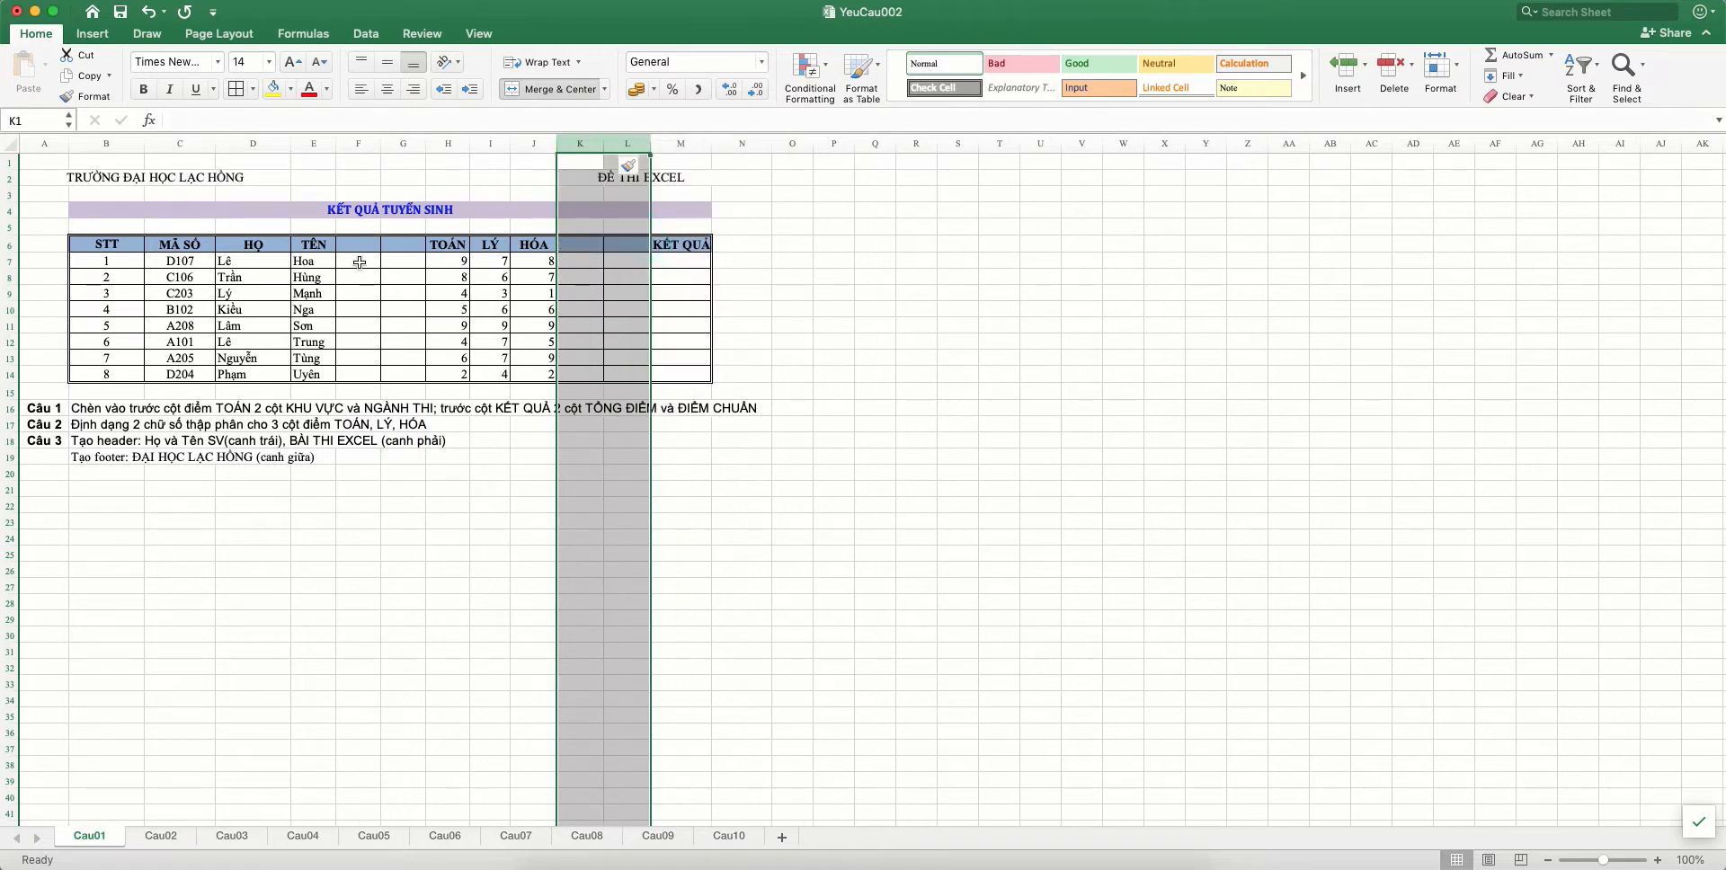
Enter the headers KHU VỰC in F6 and NGÀNH THI in G6
left_click(358, 244)
type("KHU VU")
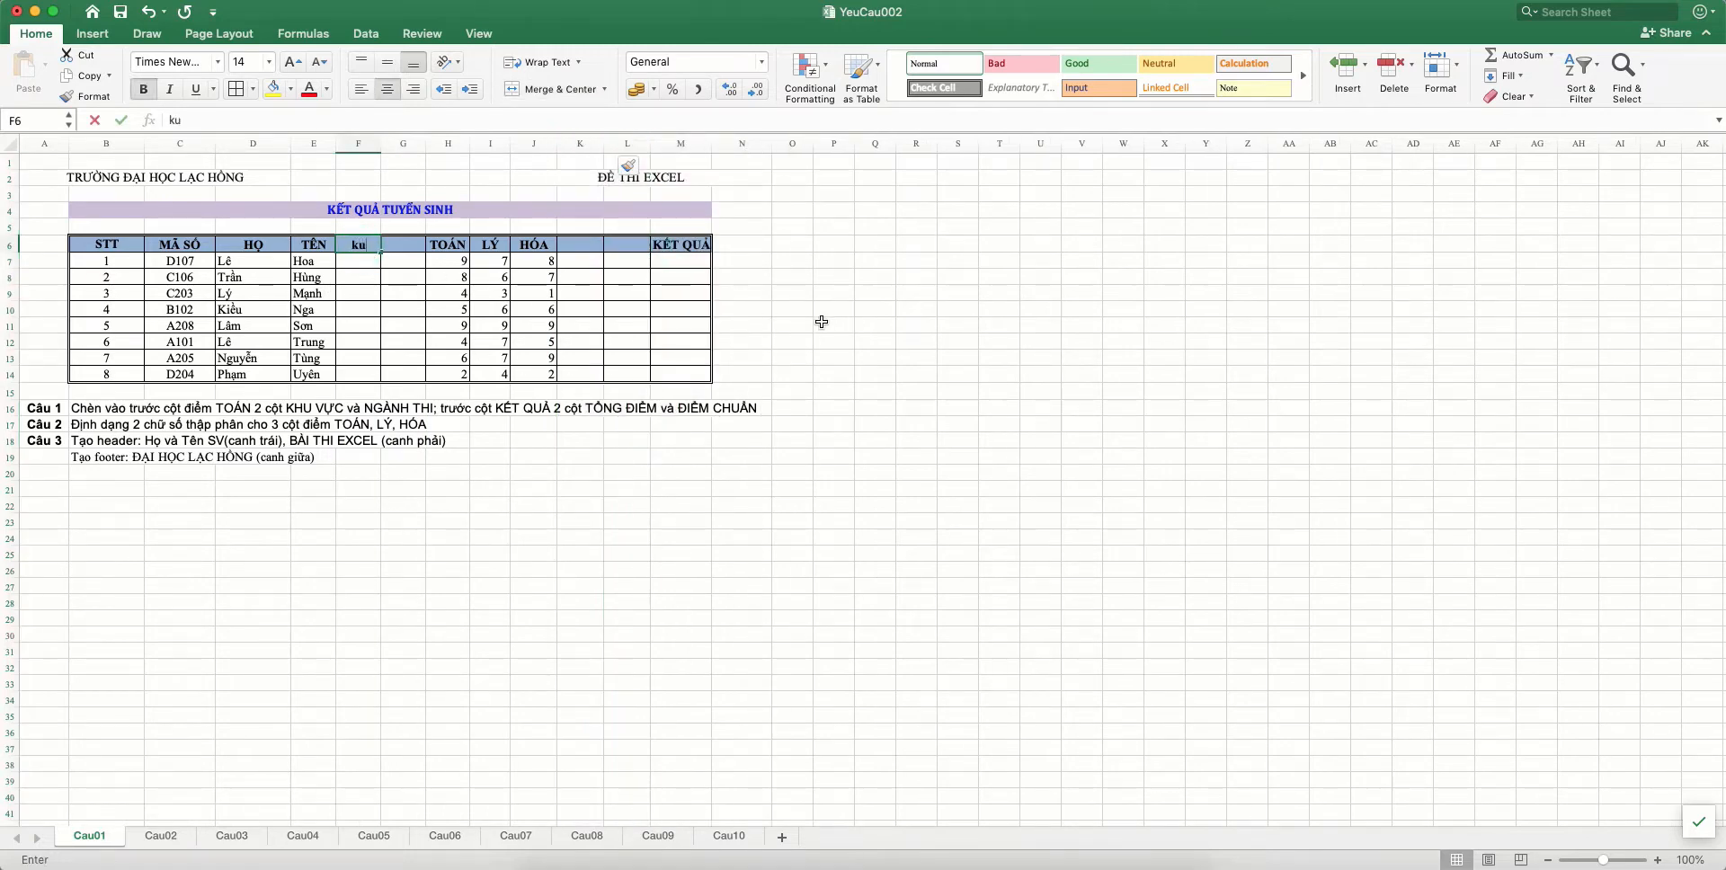
key("Tab")
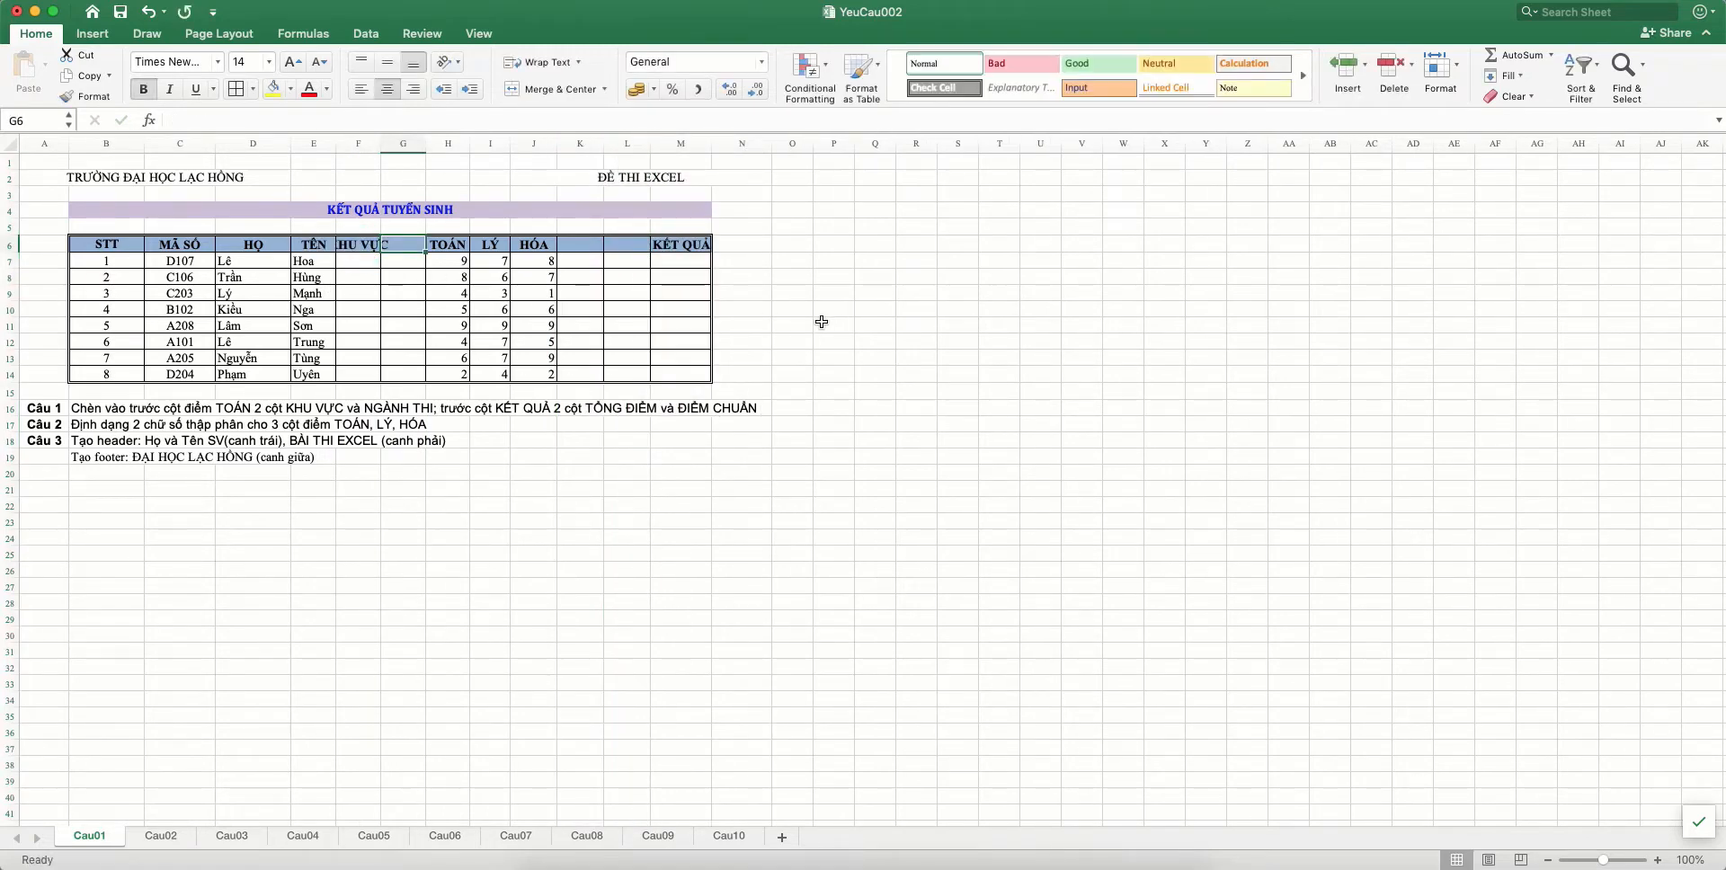
type("NGÀNH THI")
key("Tab")
Enter the headers TỔNG ĐIỂM in K6 and ĐIỂM CHUẨN in L6
key("Tab")
key("Tab")
key("Tab")
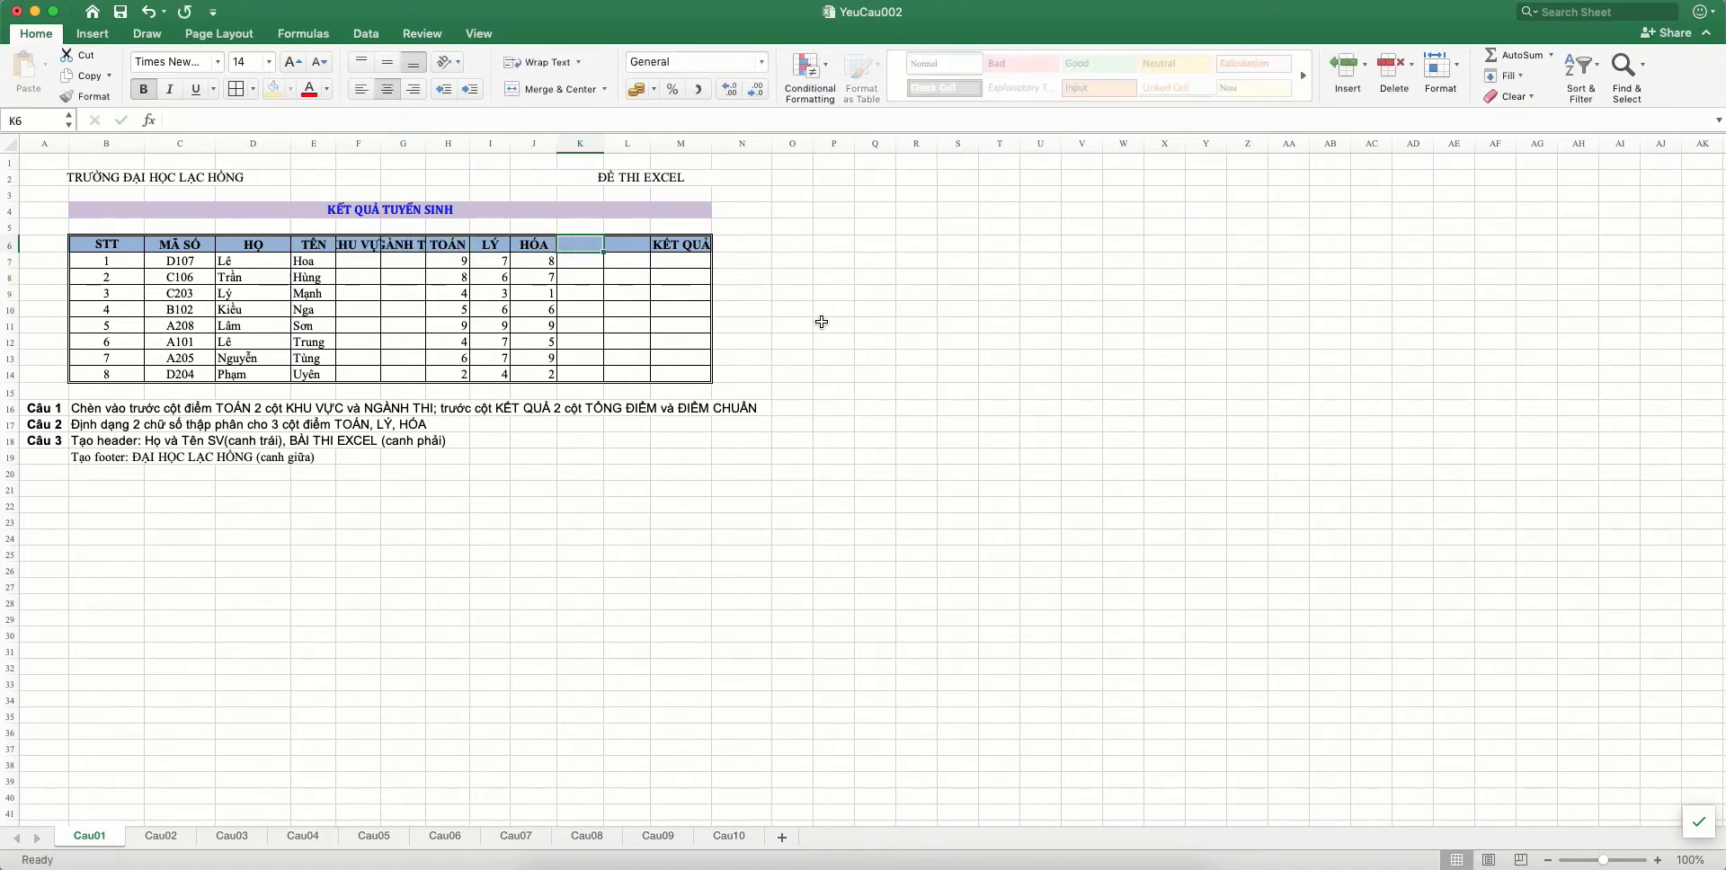
type("TỔNG ĐIỂM")
key("Tab")
type("ĐIE")
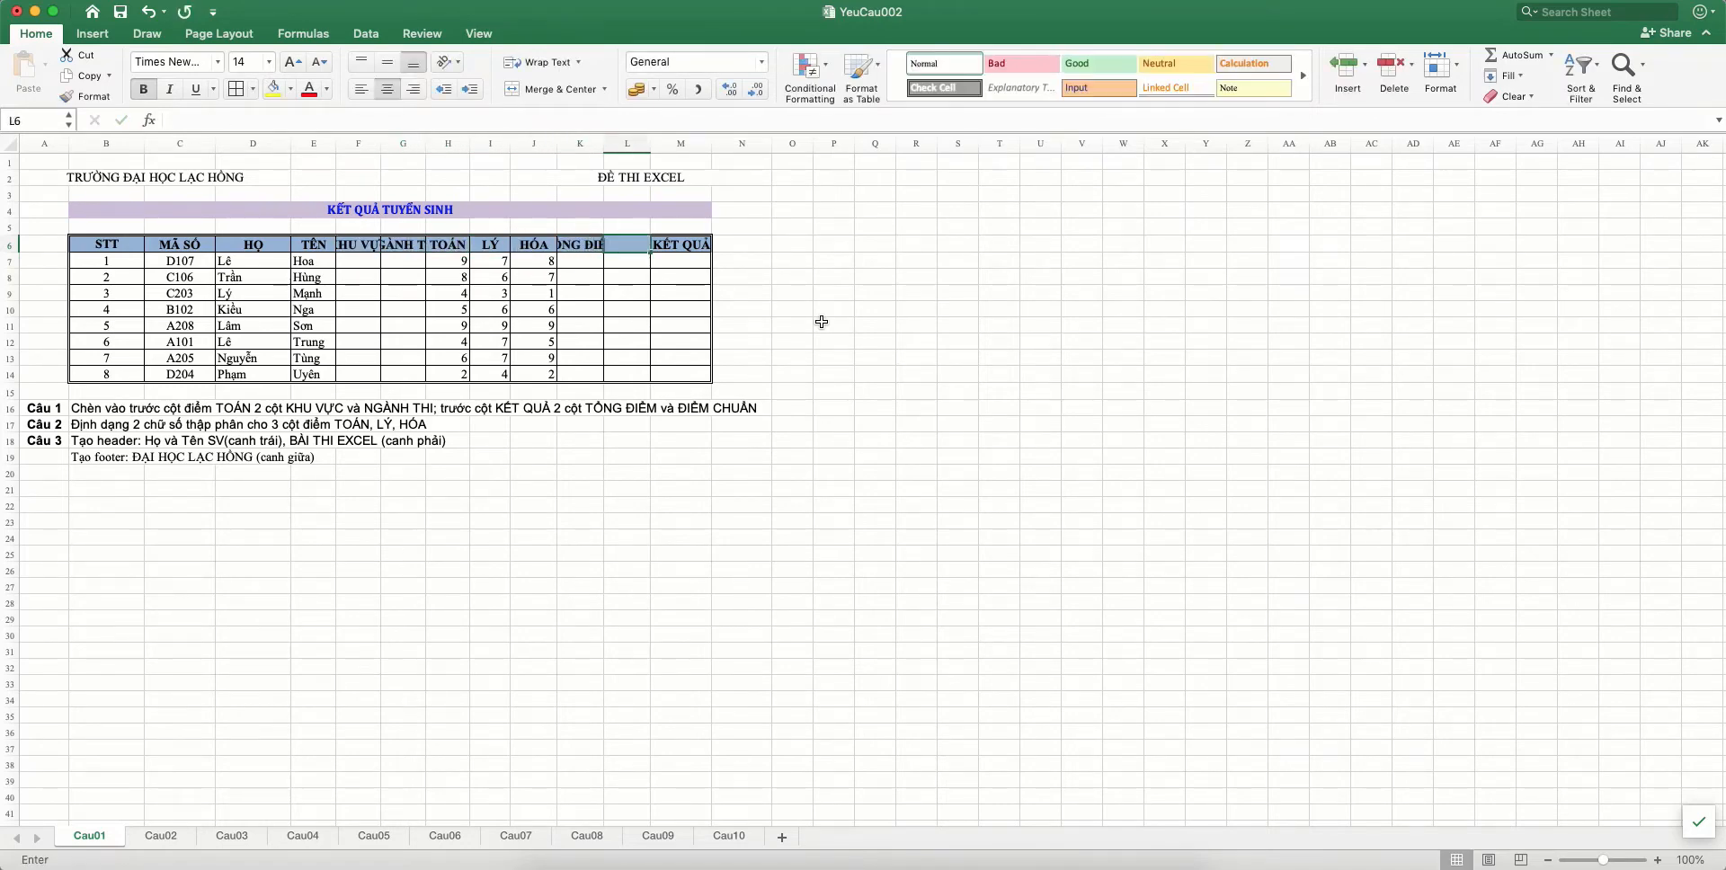
type("ỂM CHUẨN")
key("Return")
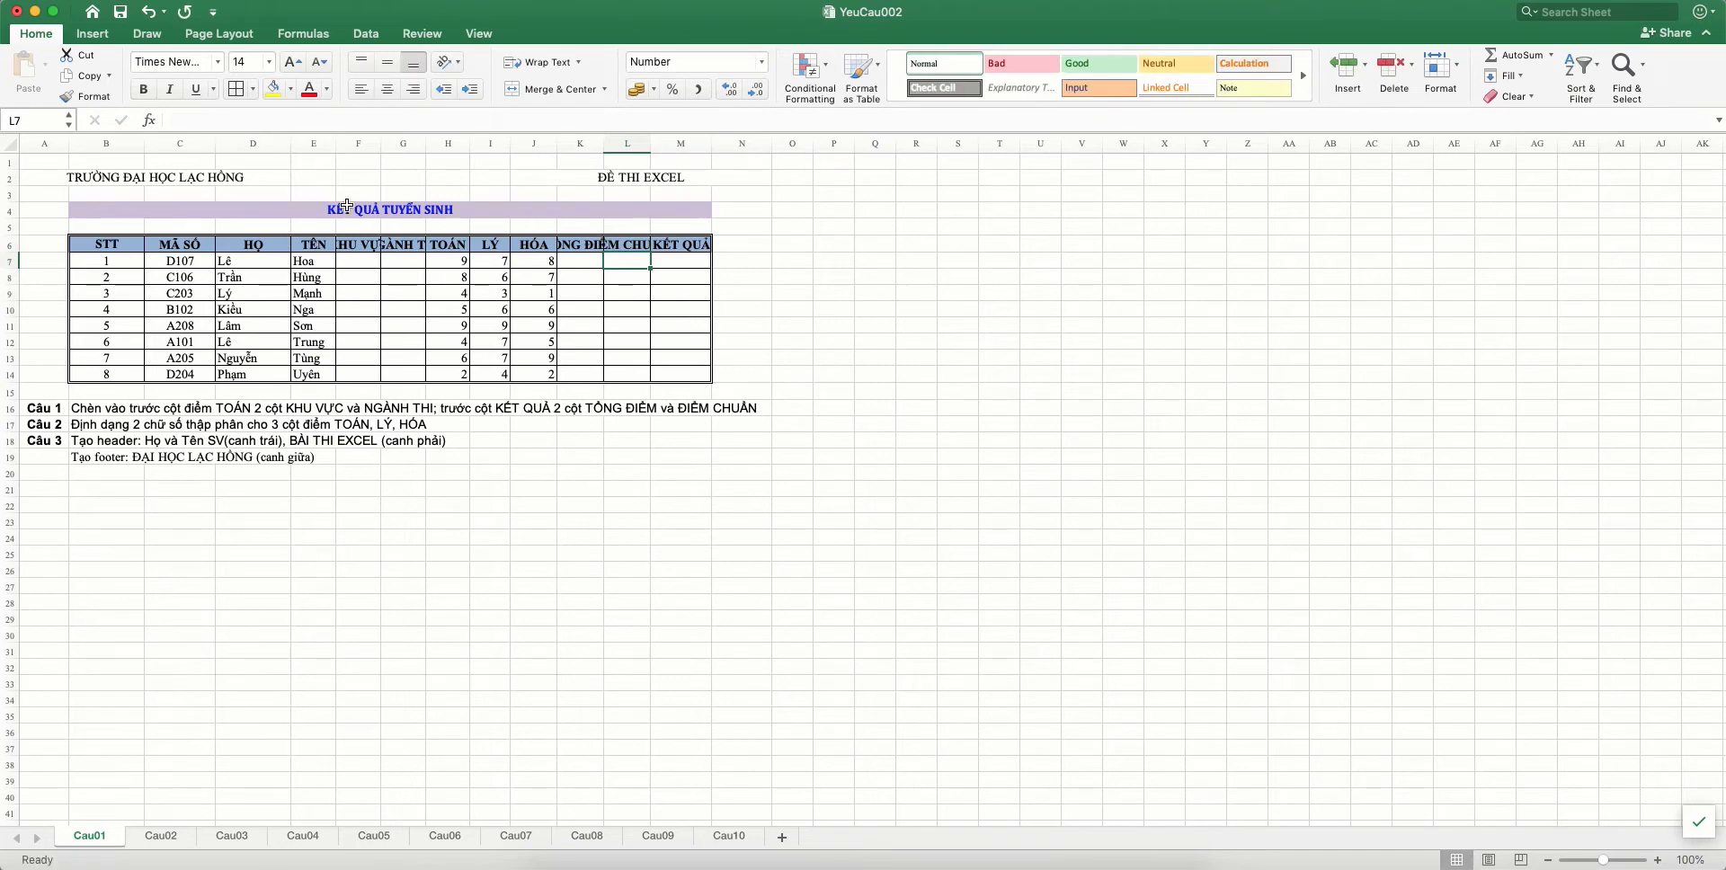
Auto-fit the widths of columns F through L to their contents
left_click_drag(360, 155, 649, 154)
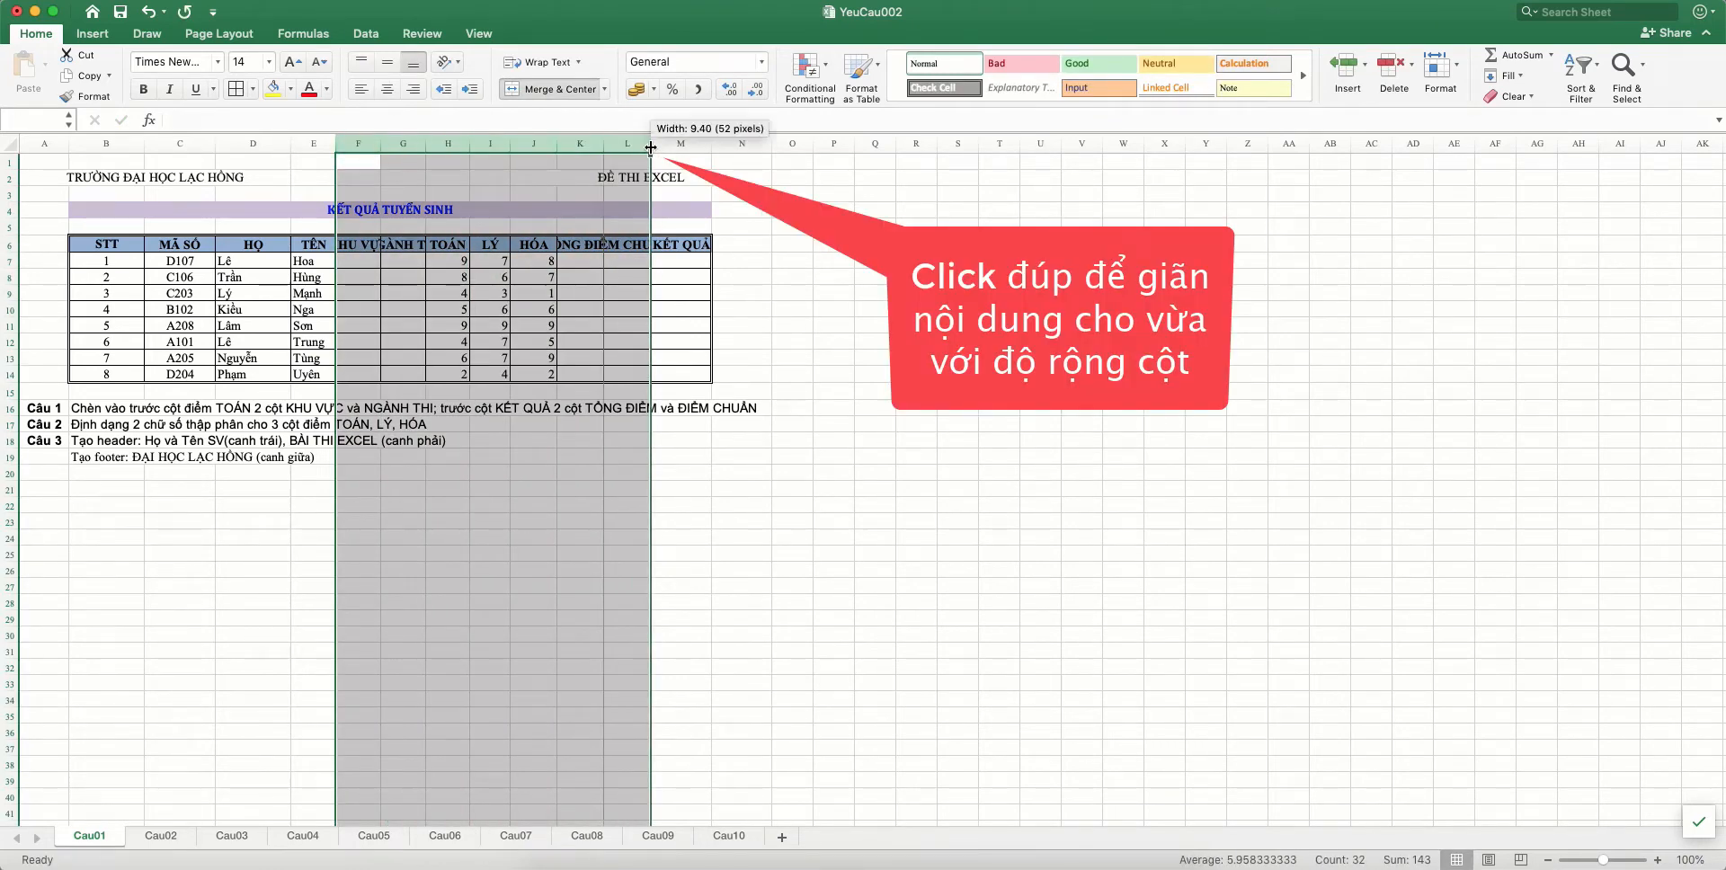
double_click(649, 143)
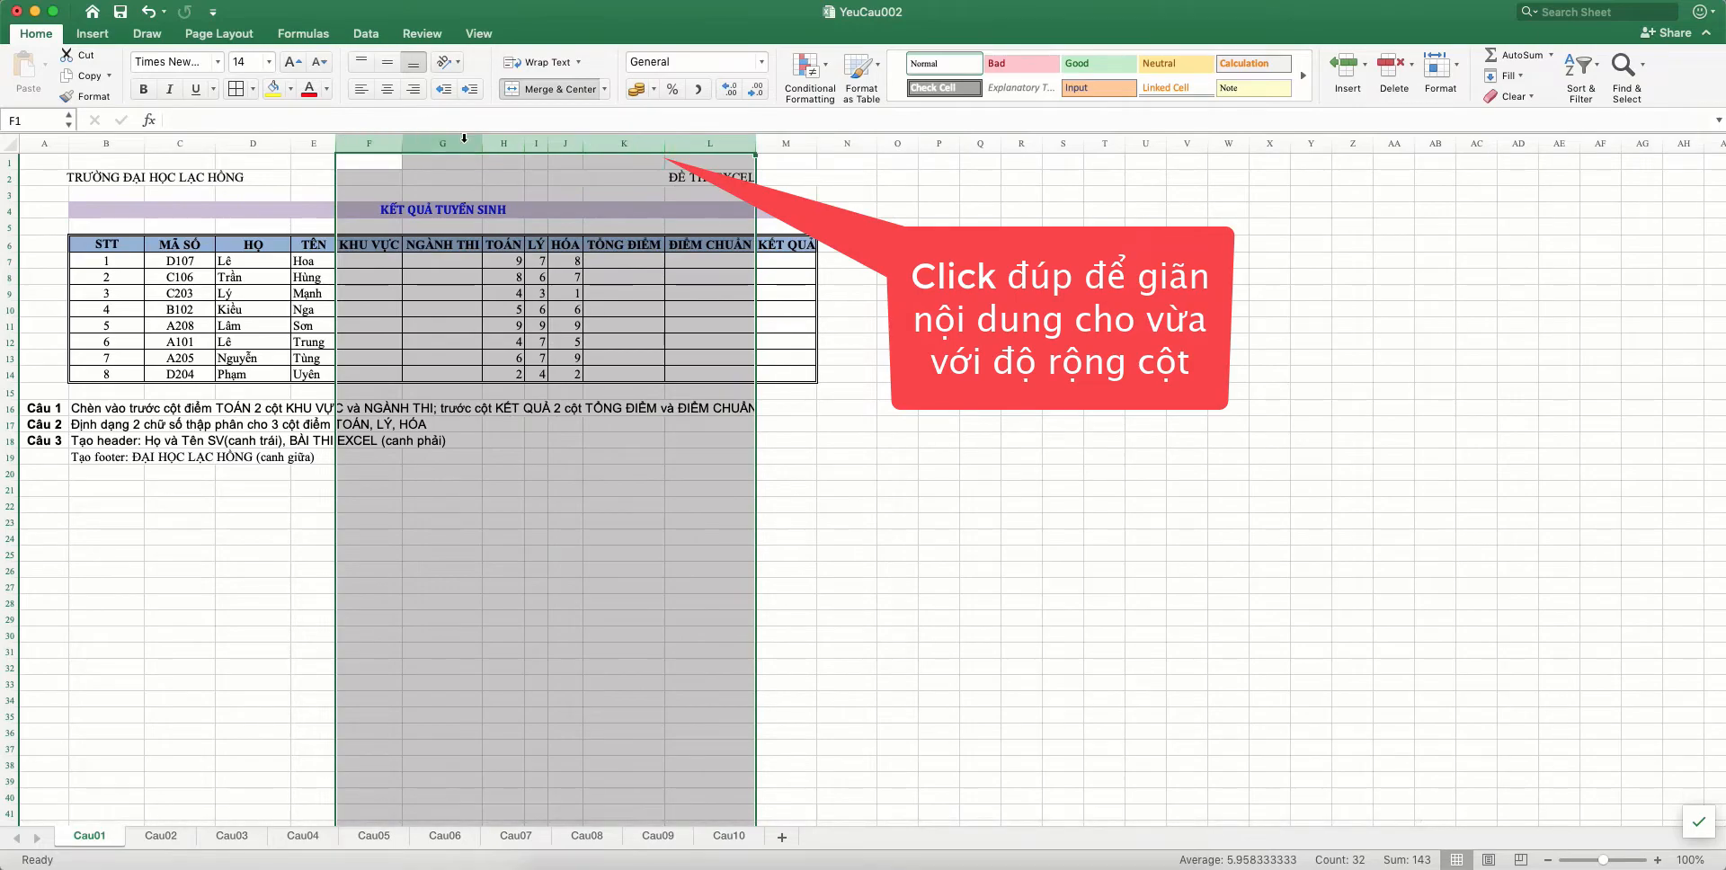
left_click(121, 426)
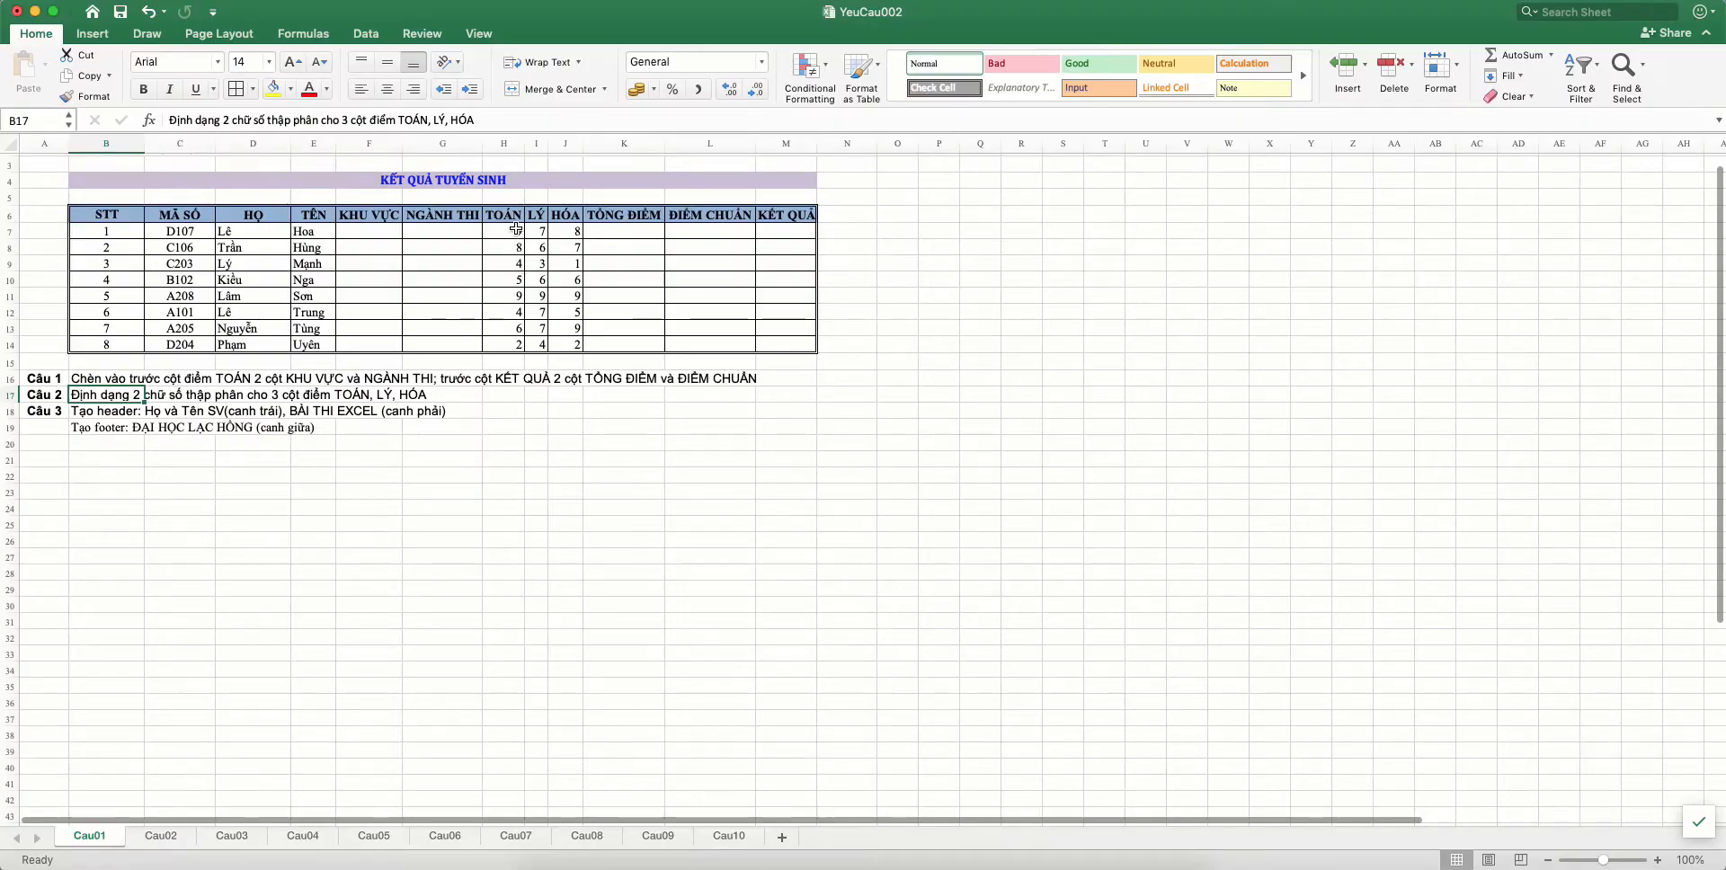
Format the TOÁN, LÝ and HÓA scores in H7:J14 with two decimal places
left_click_drag(515, 229, 575, 344)
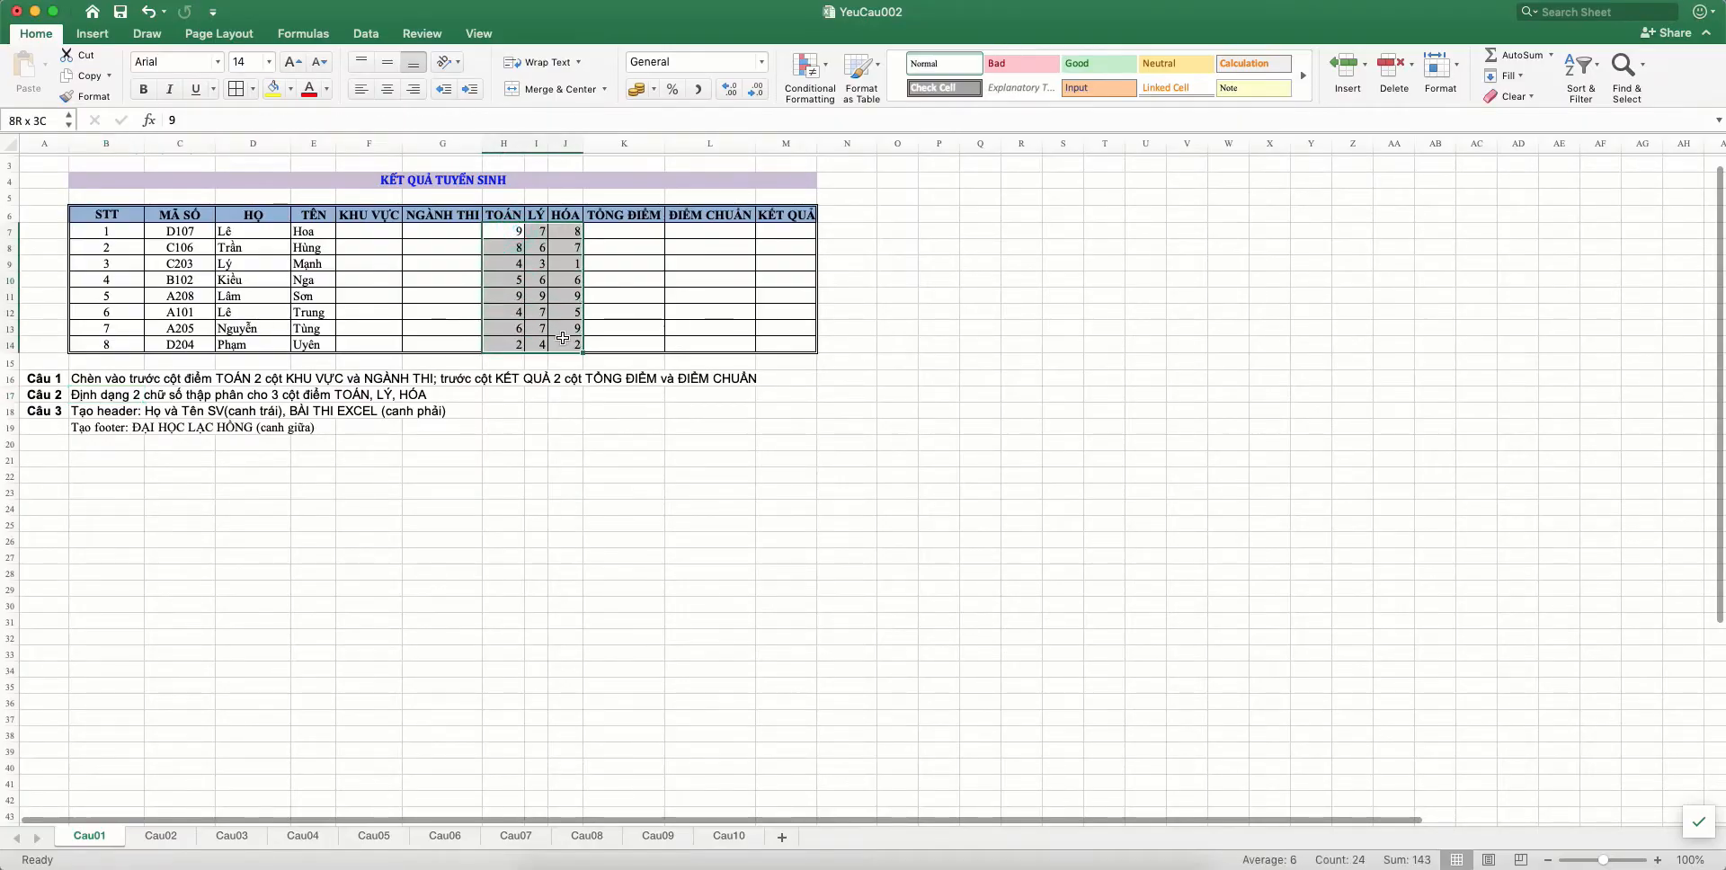
left_click(732, 90)
left_click(732, 90)
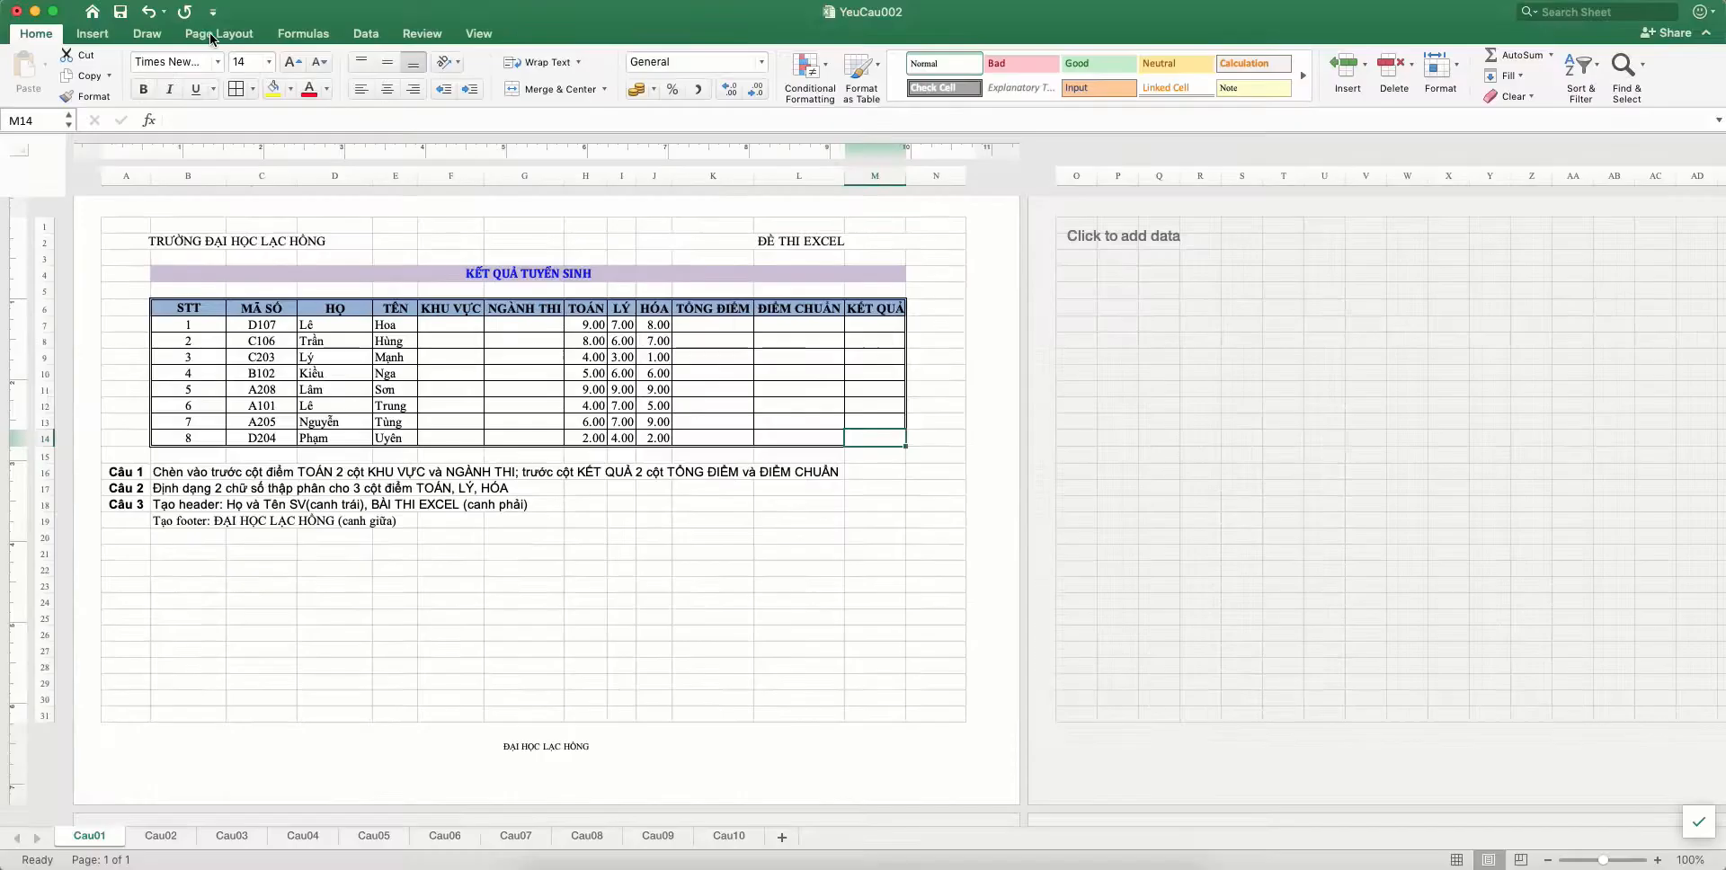
Check the page orientation options and review the header's left and right sections and the centred footer of the Cau01 sheet
left_click(219, 34)
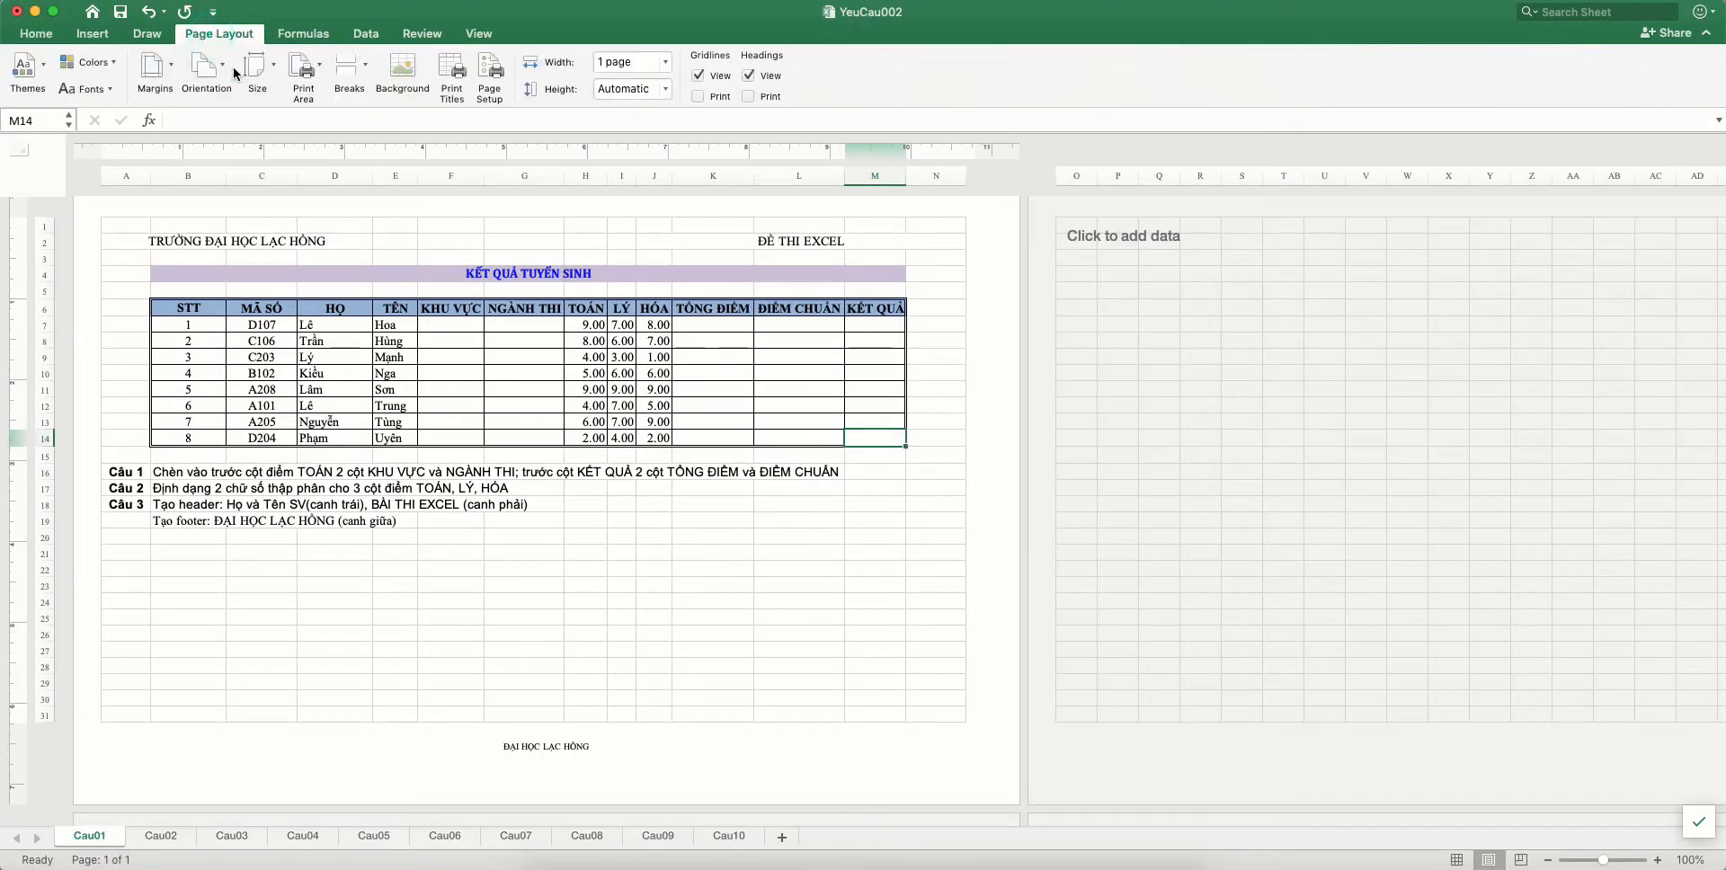
left_click(207, 85)
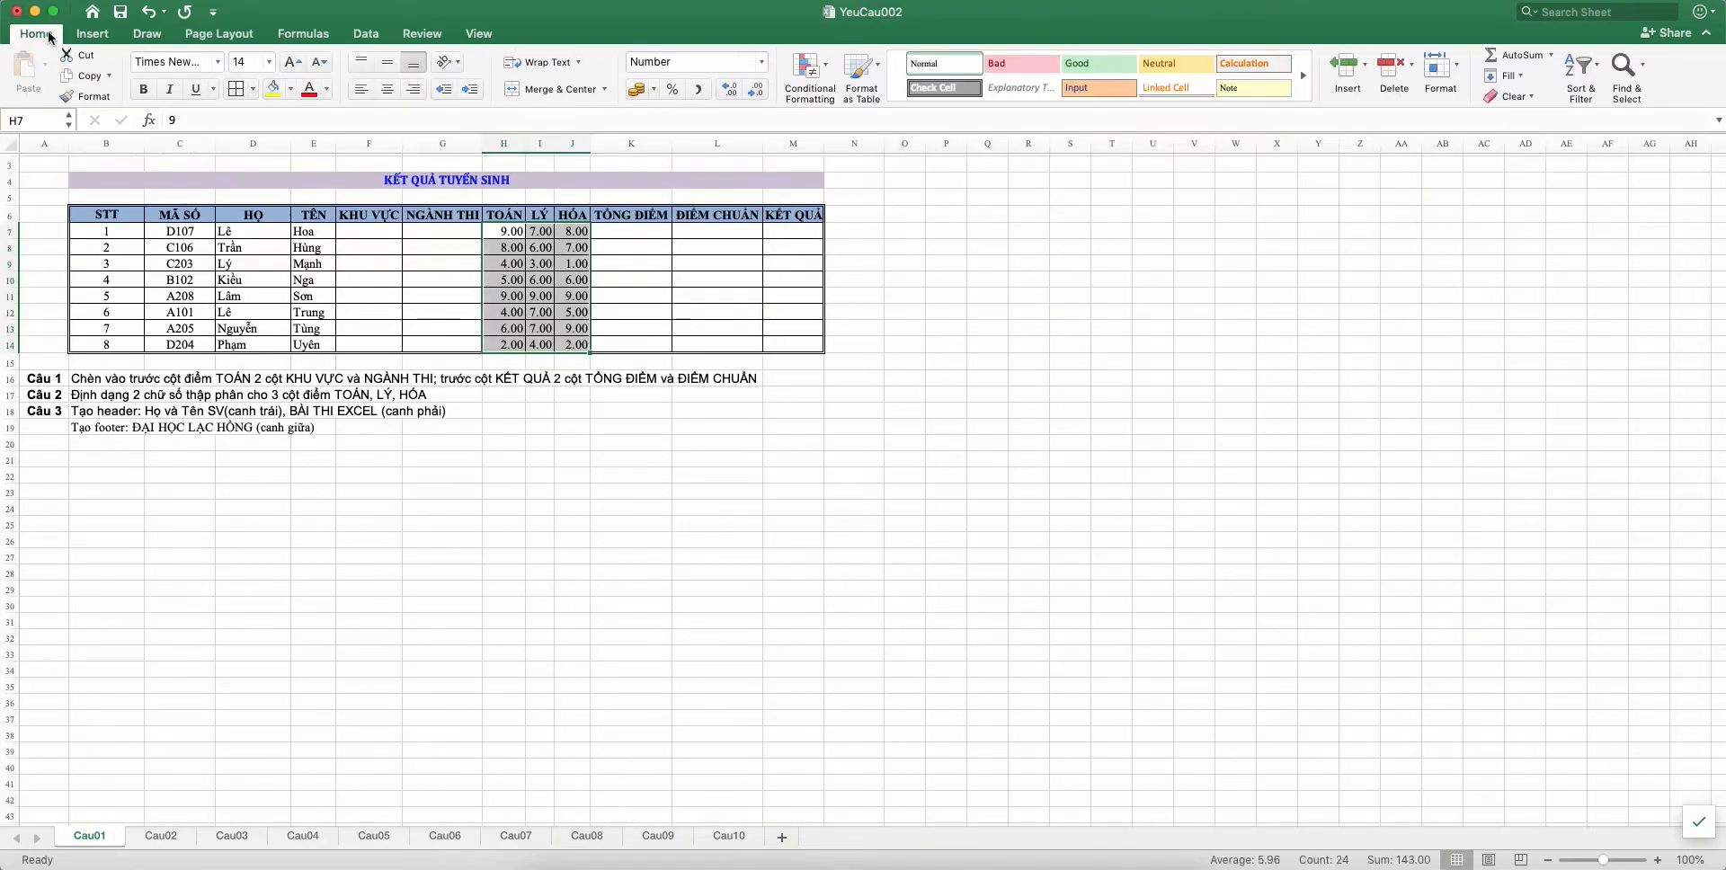
left_click(92, 33)
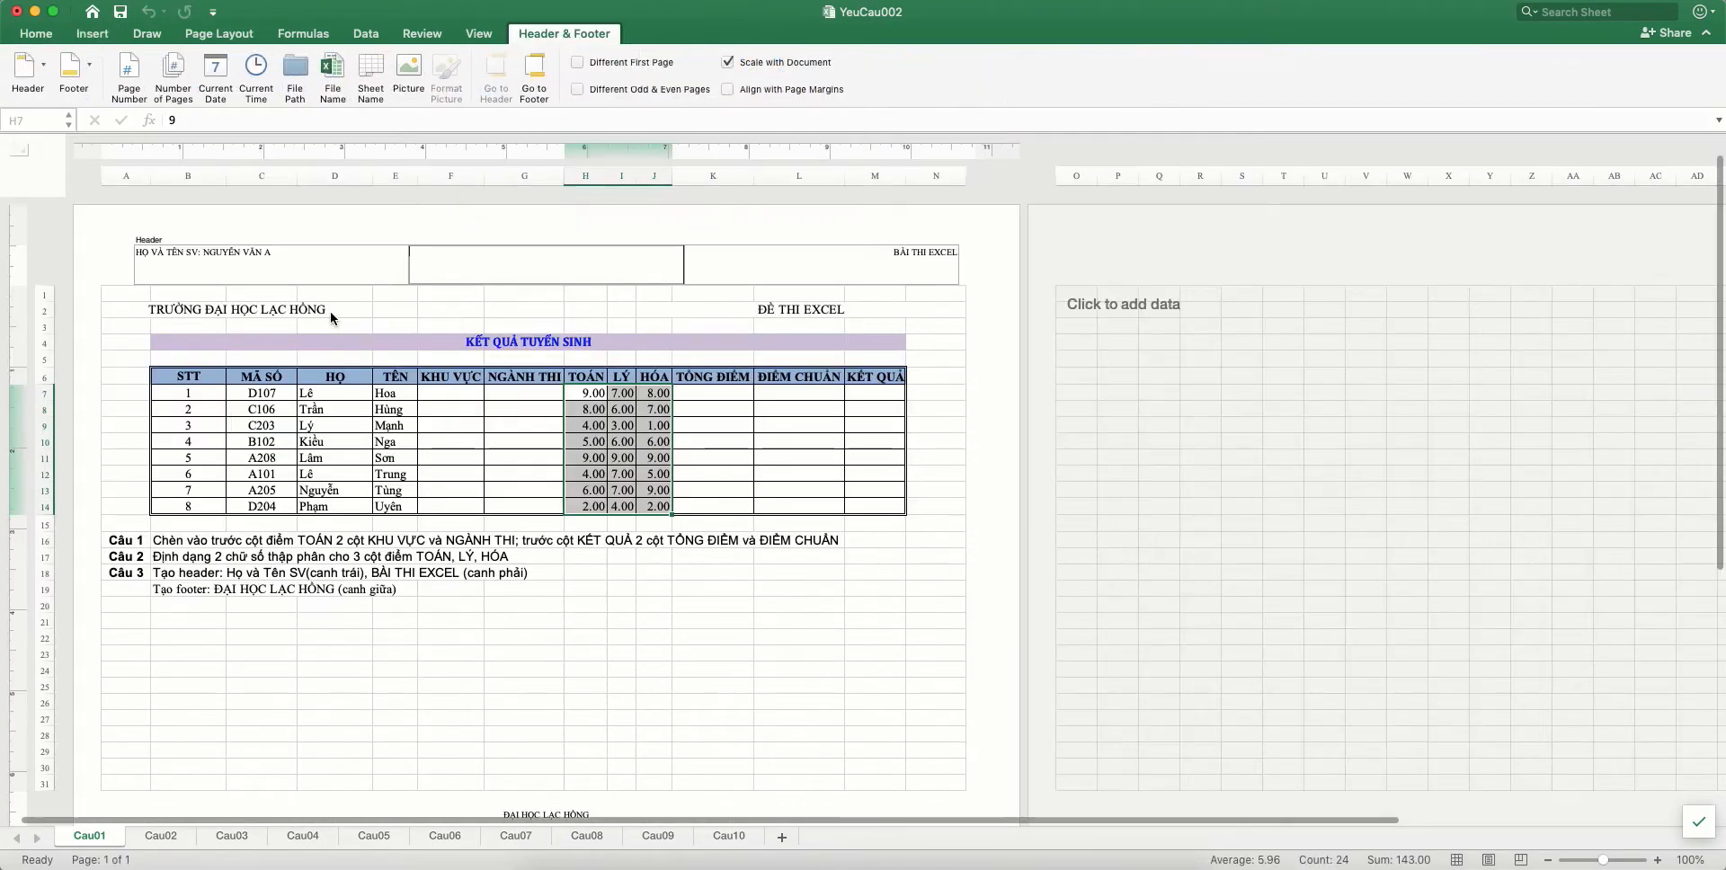
left_click(300, 266)
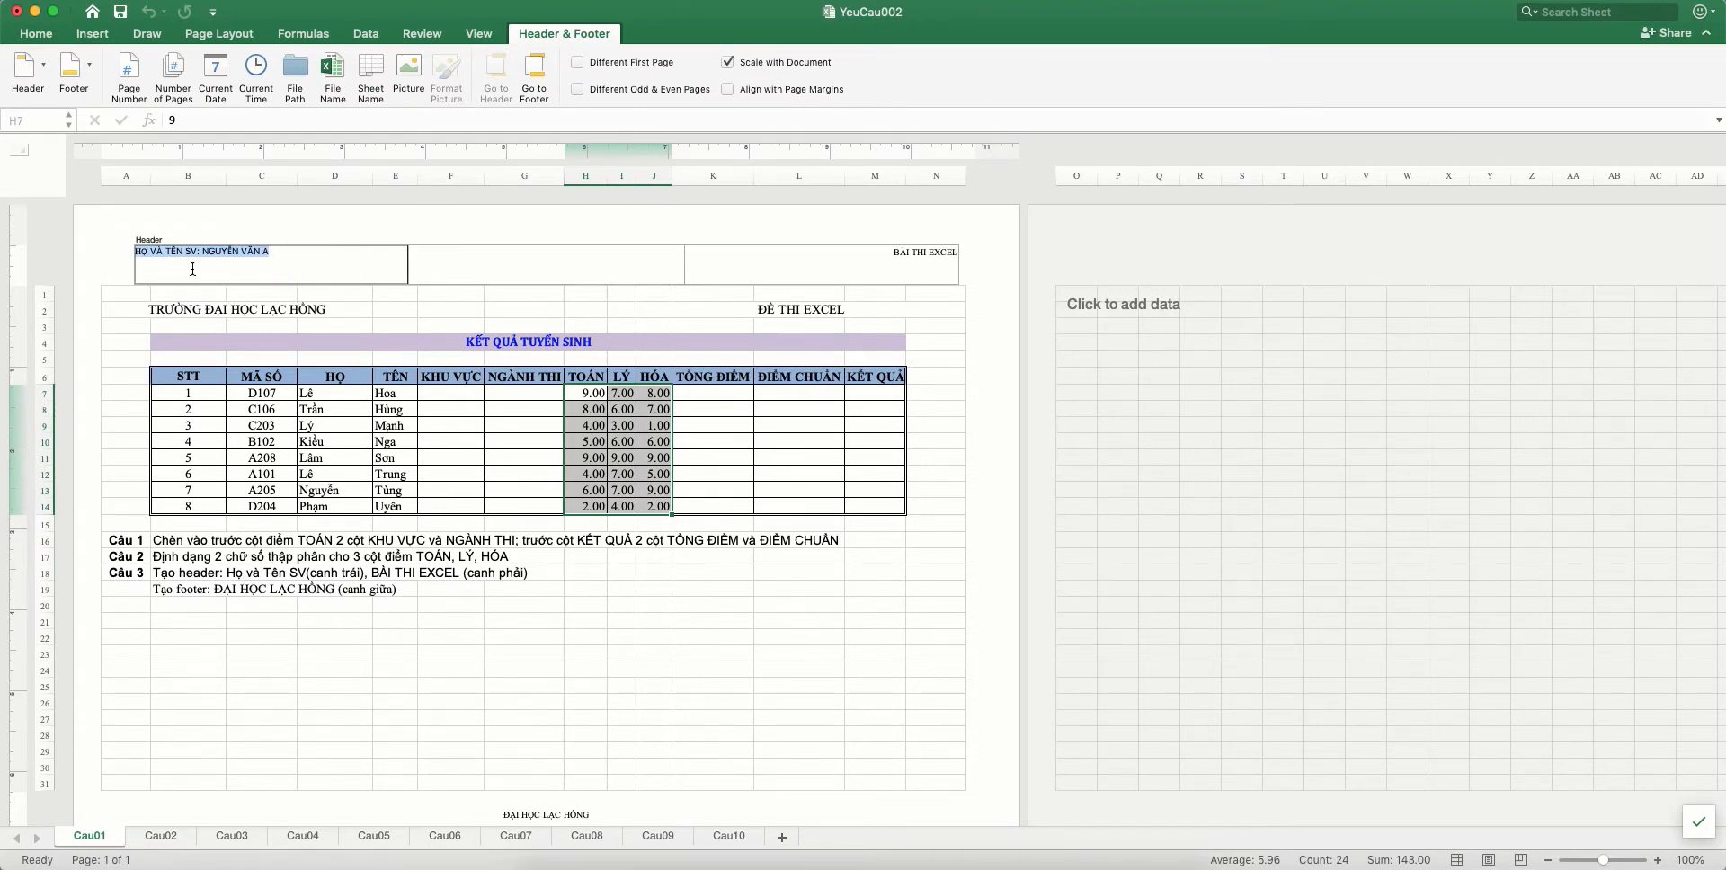
left_click(911, 262)
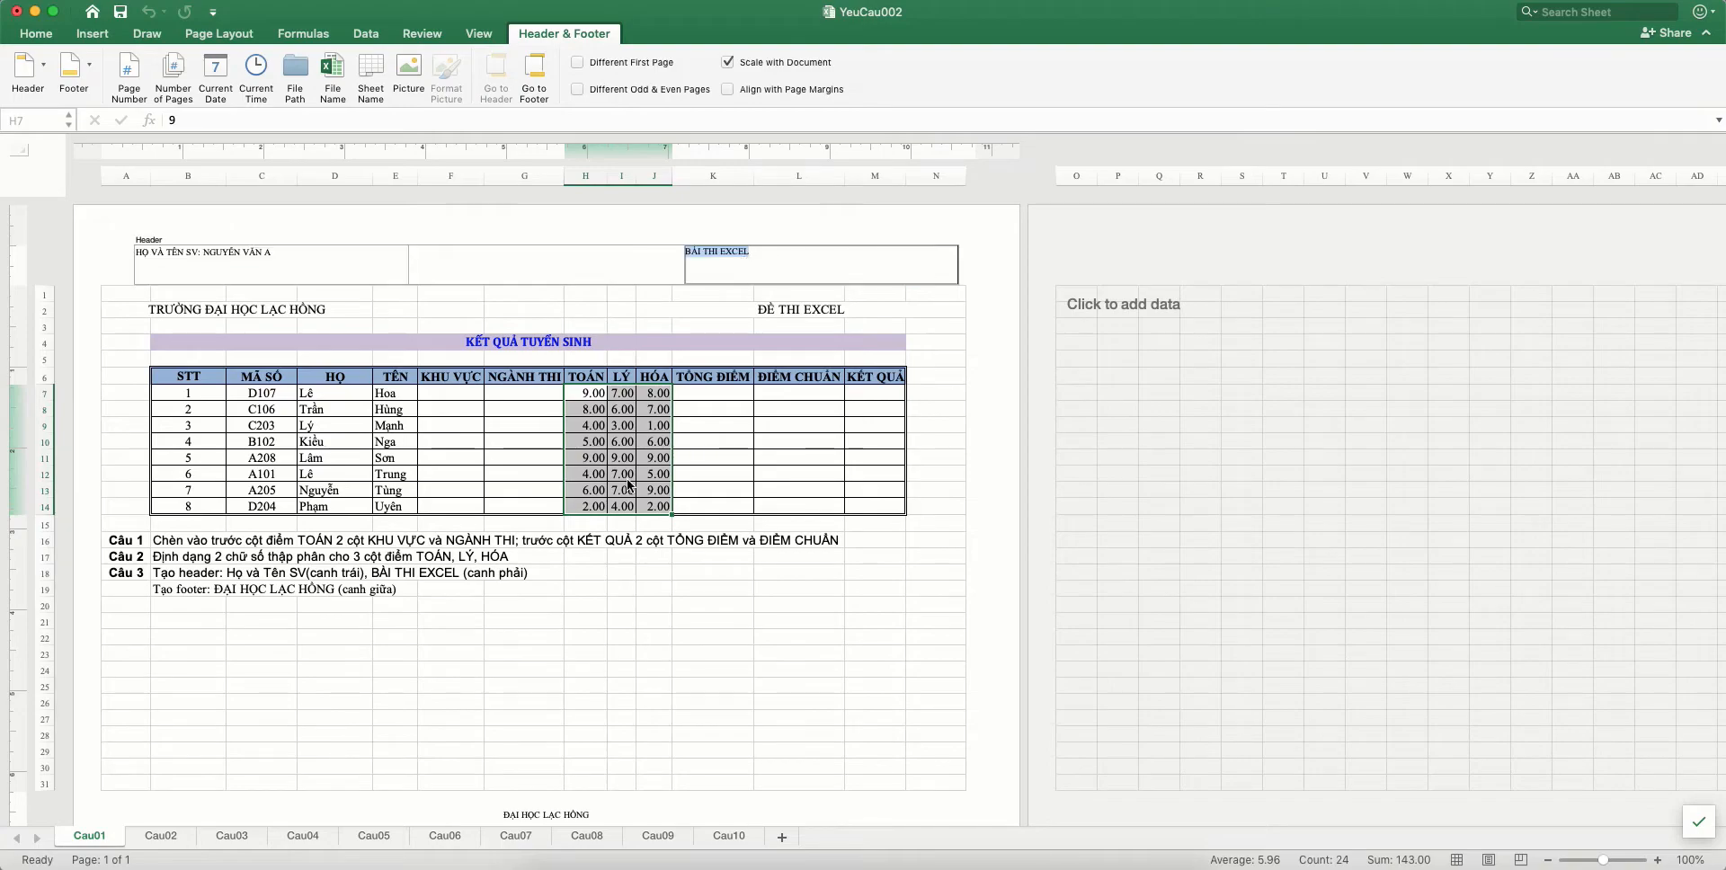
scroll(627, 485, "down", 6)
left_click(553, 819)
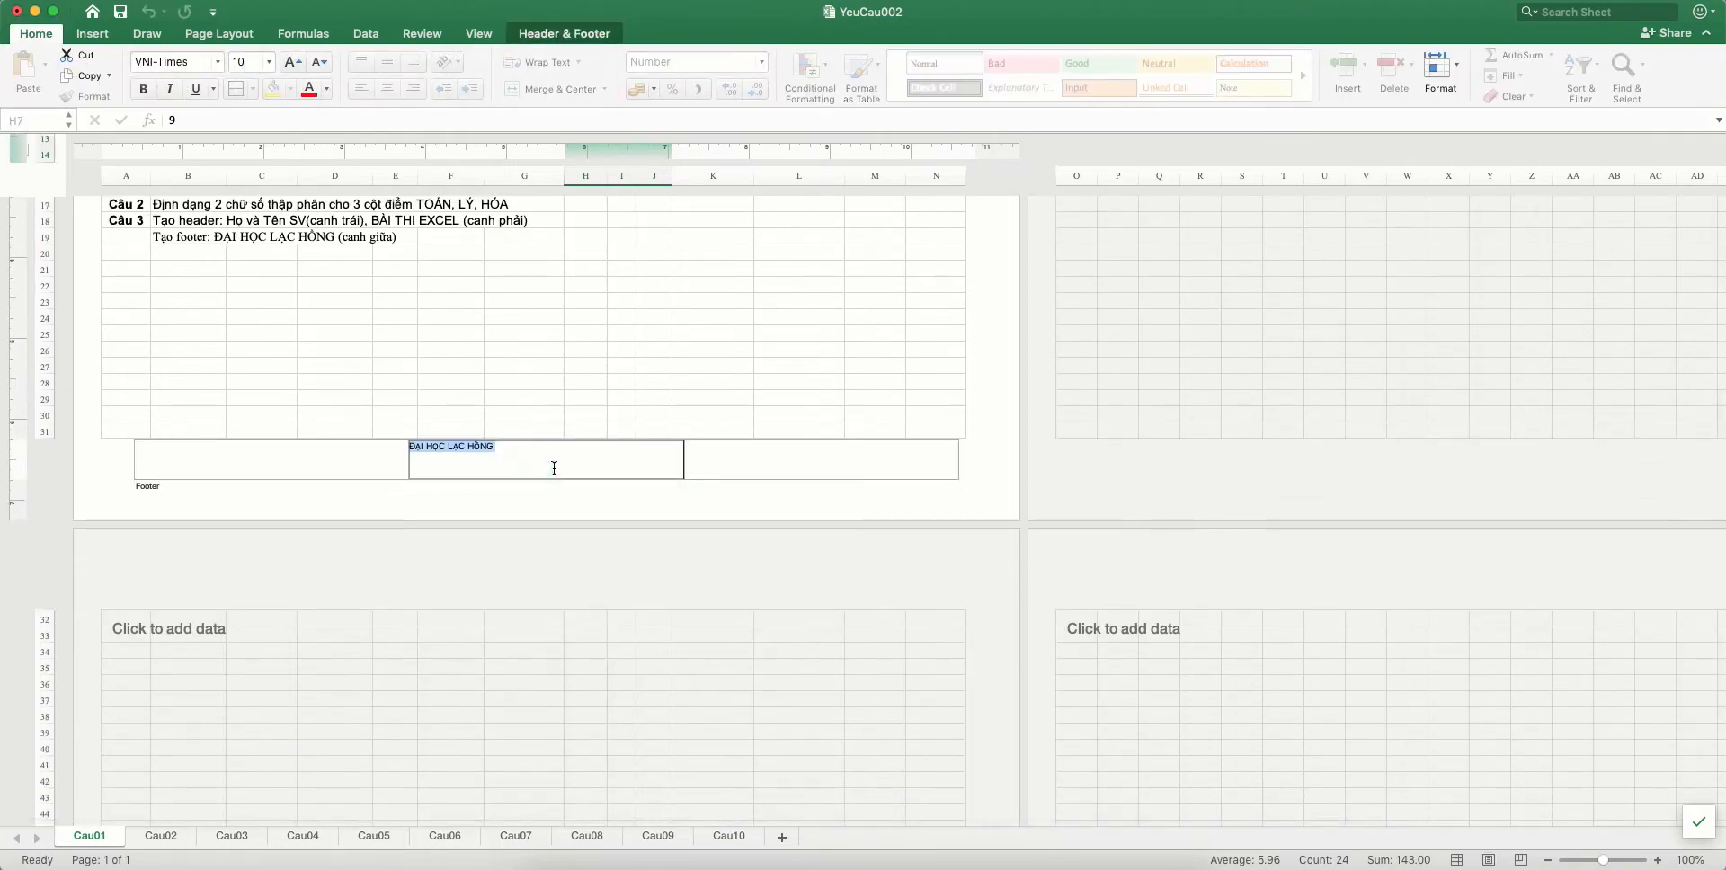
left_click(747, 400)
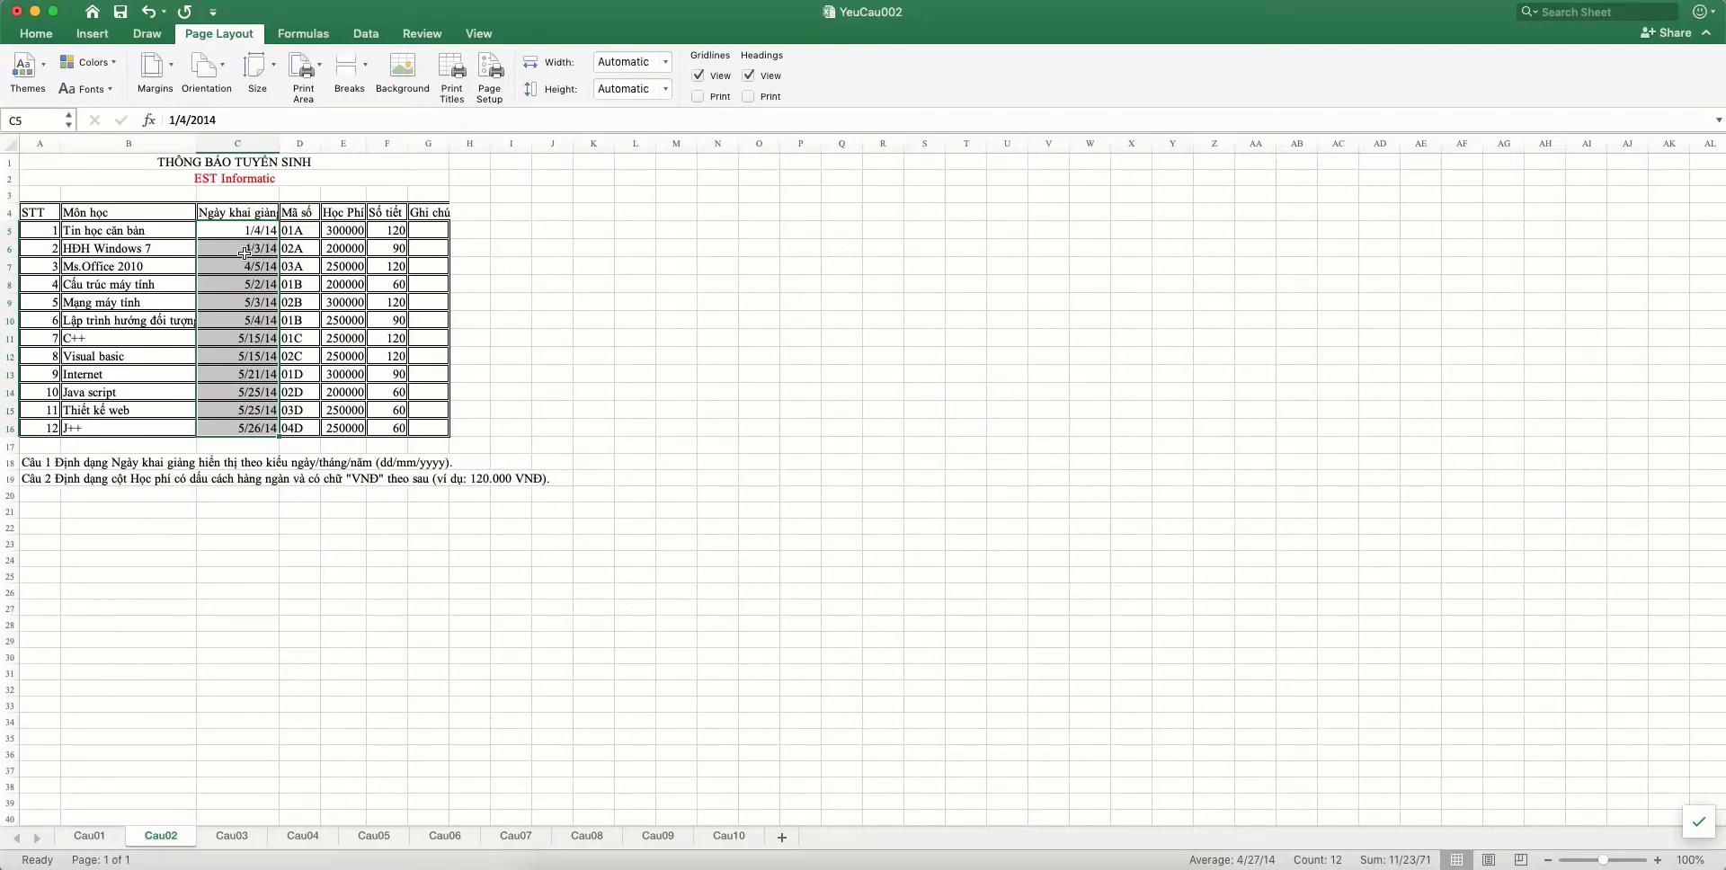
Apply the custom date format dd/mm/yyyy to the Ngày khai giảng dates in C5:C16 on the Cau02 sheet
left_click_drag(244, 229, 251, 427)
right_click(240, 249)
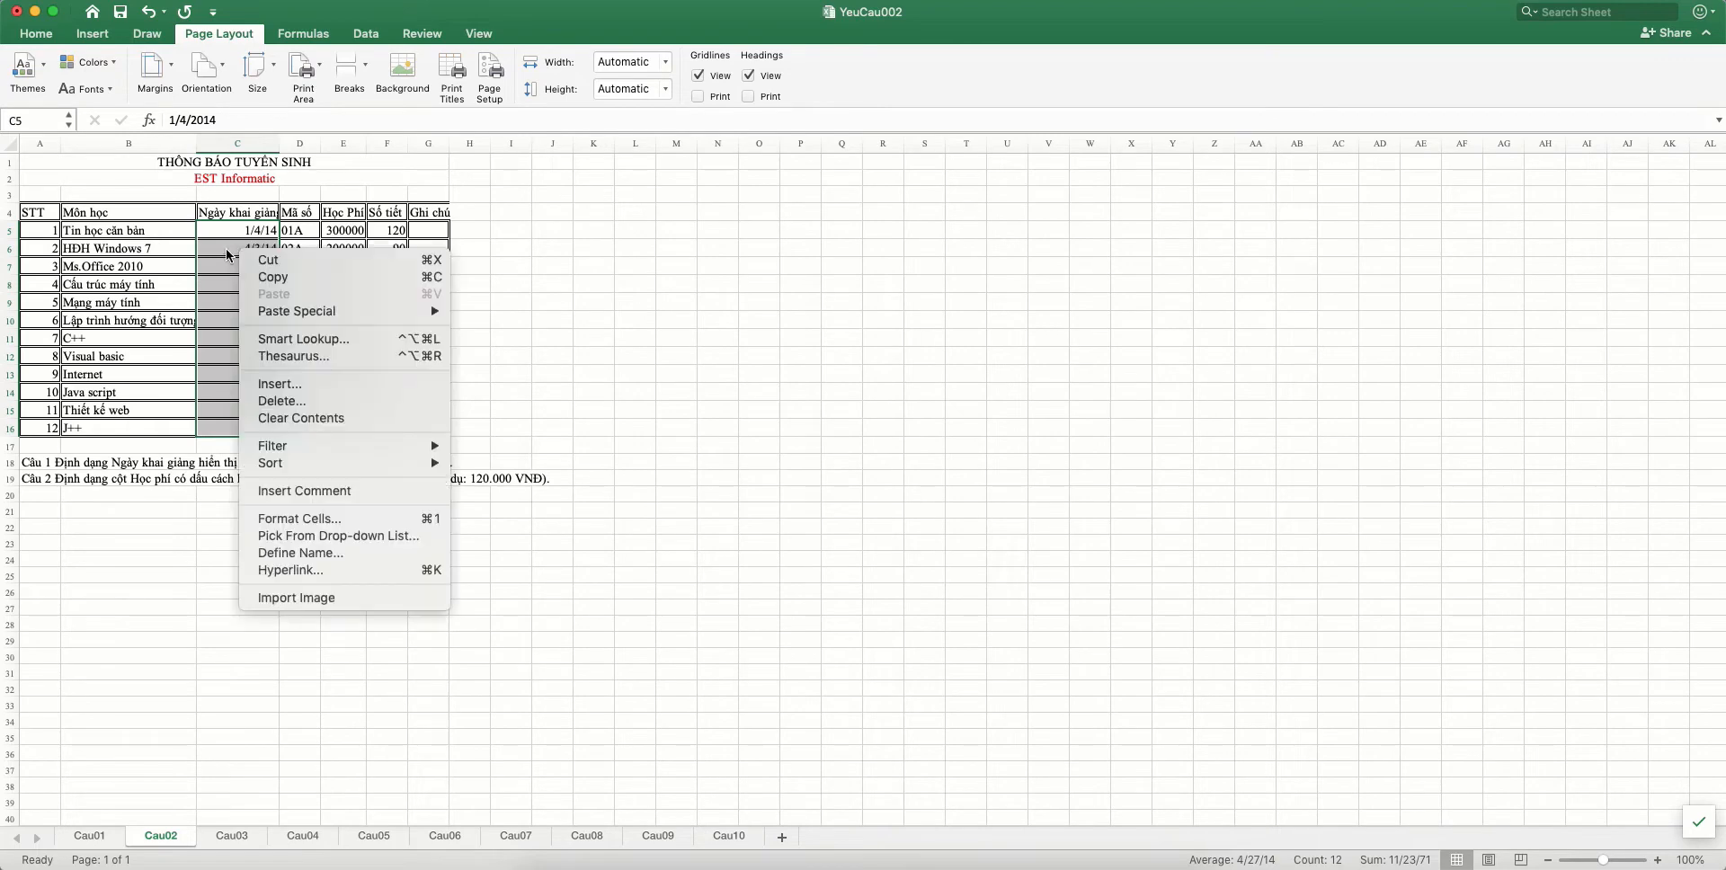
left_click(301, 518)
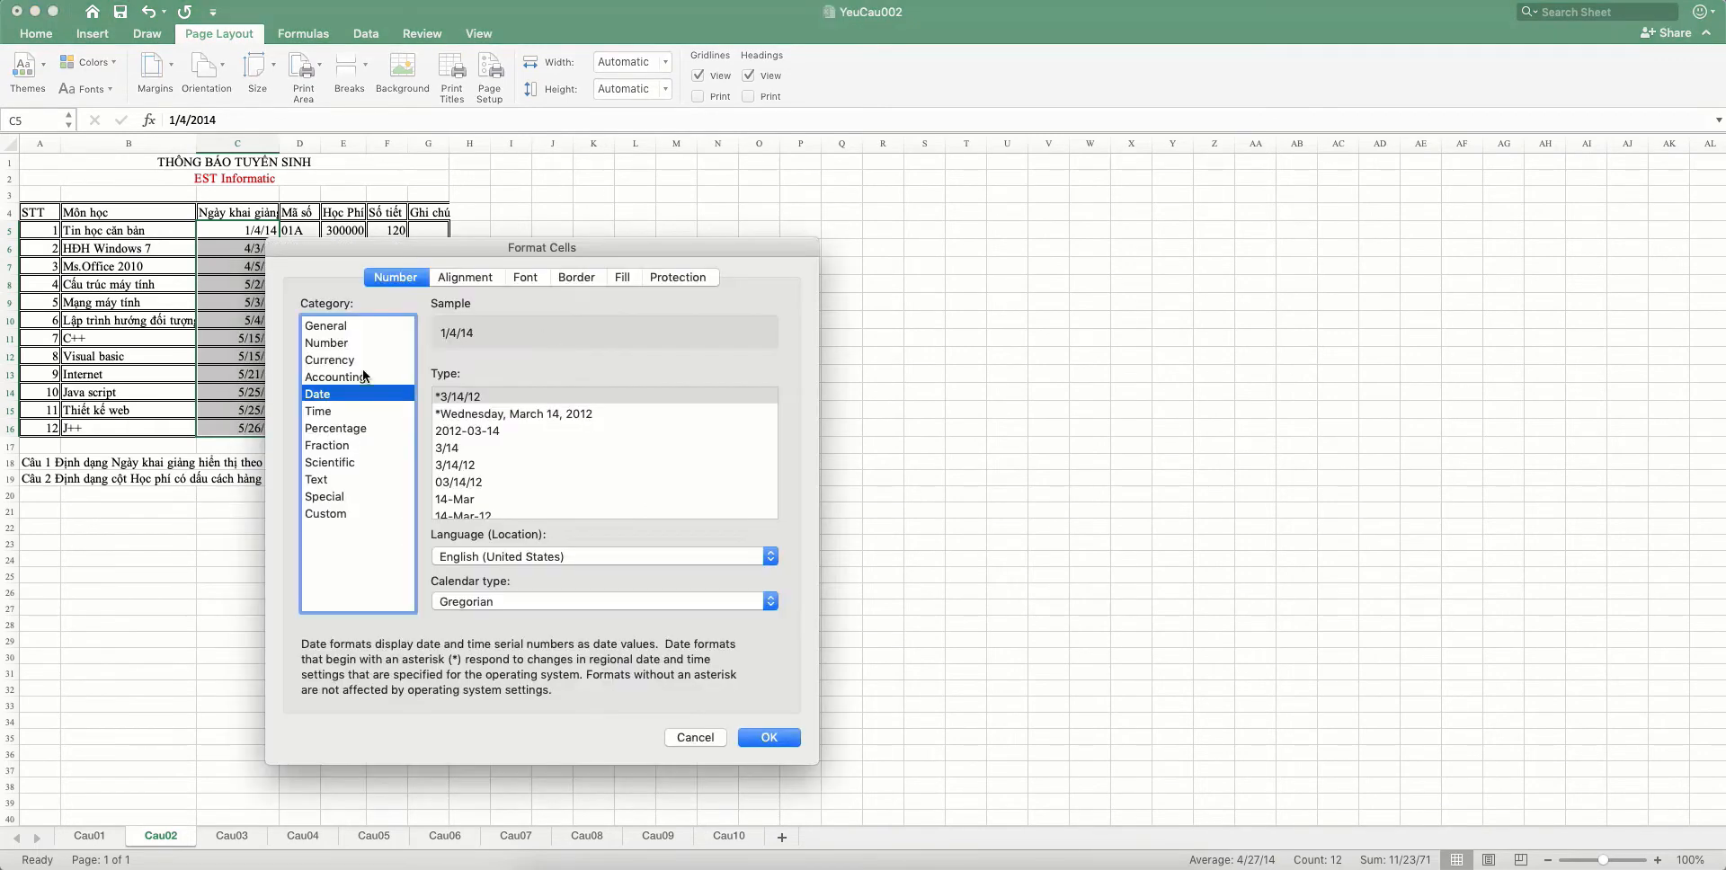
left_click(333, 520)
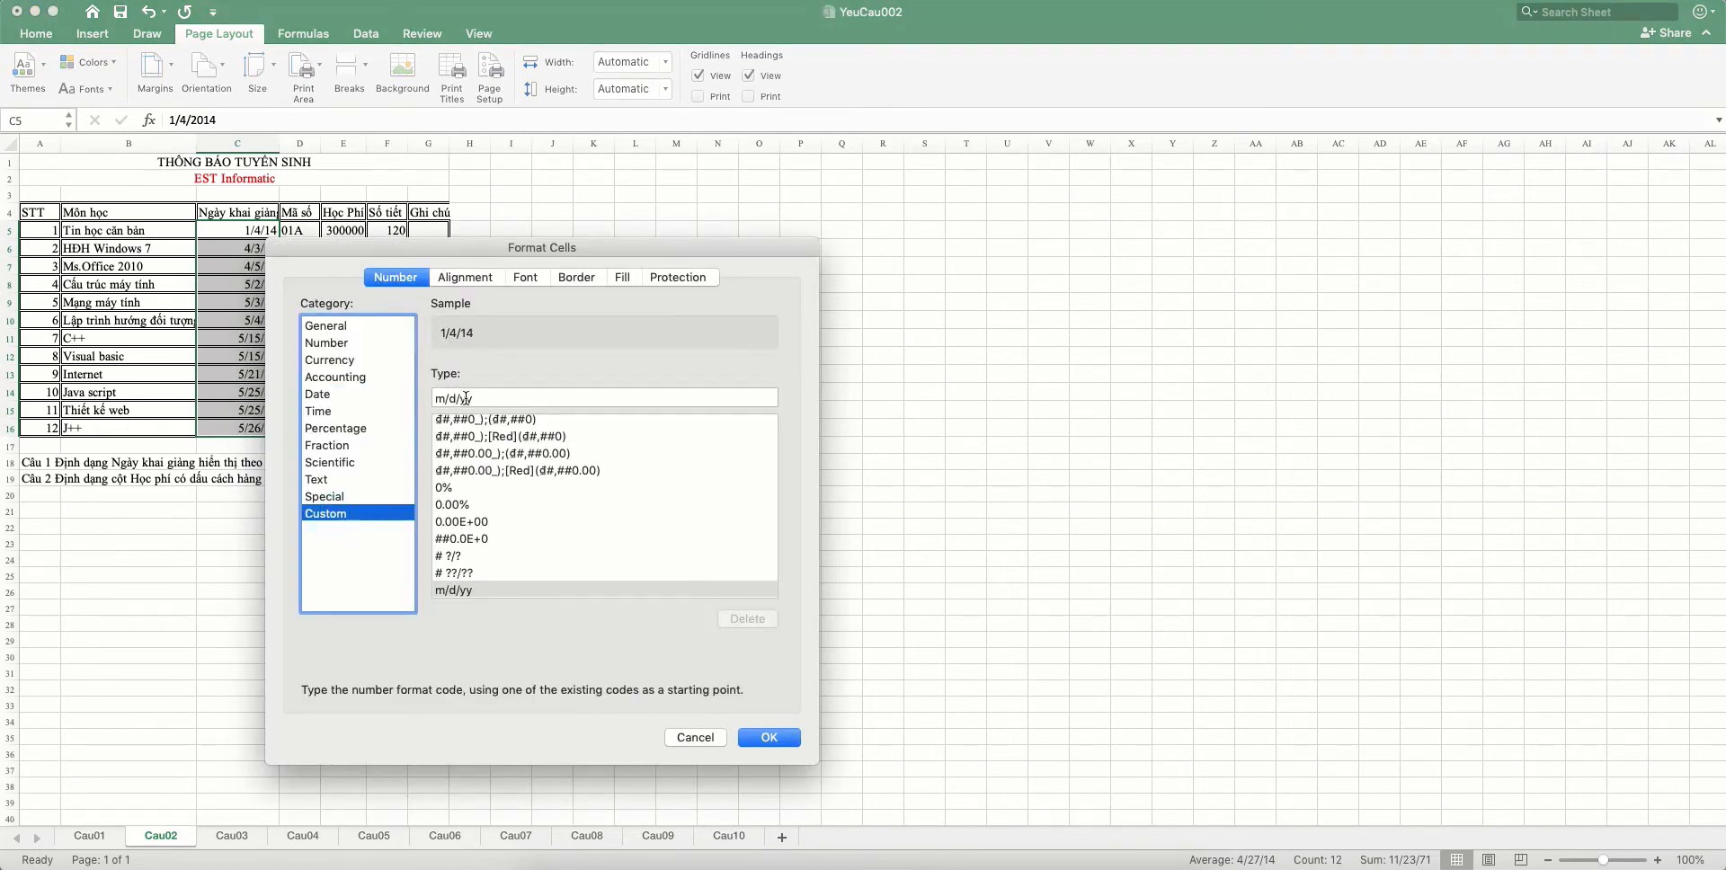
key("Tab")
type("Đ")
key("BackSpace")
type("dd/mm/")
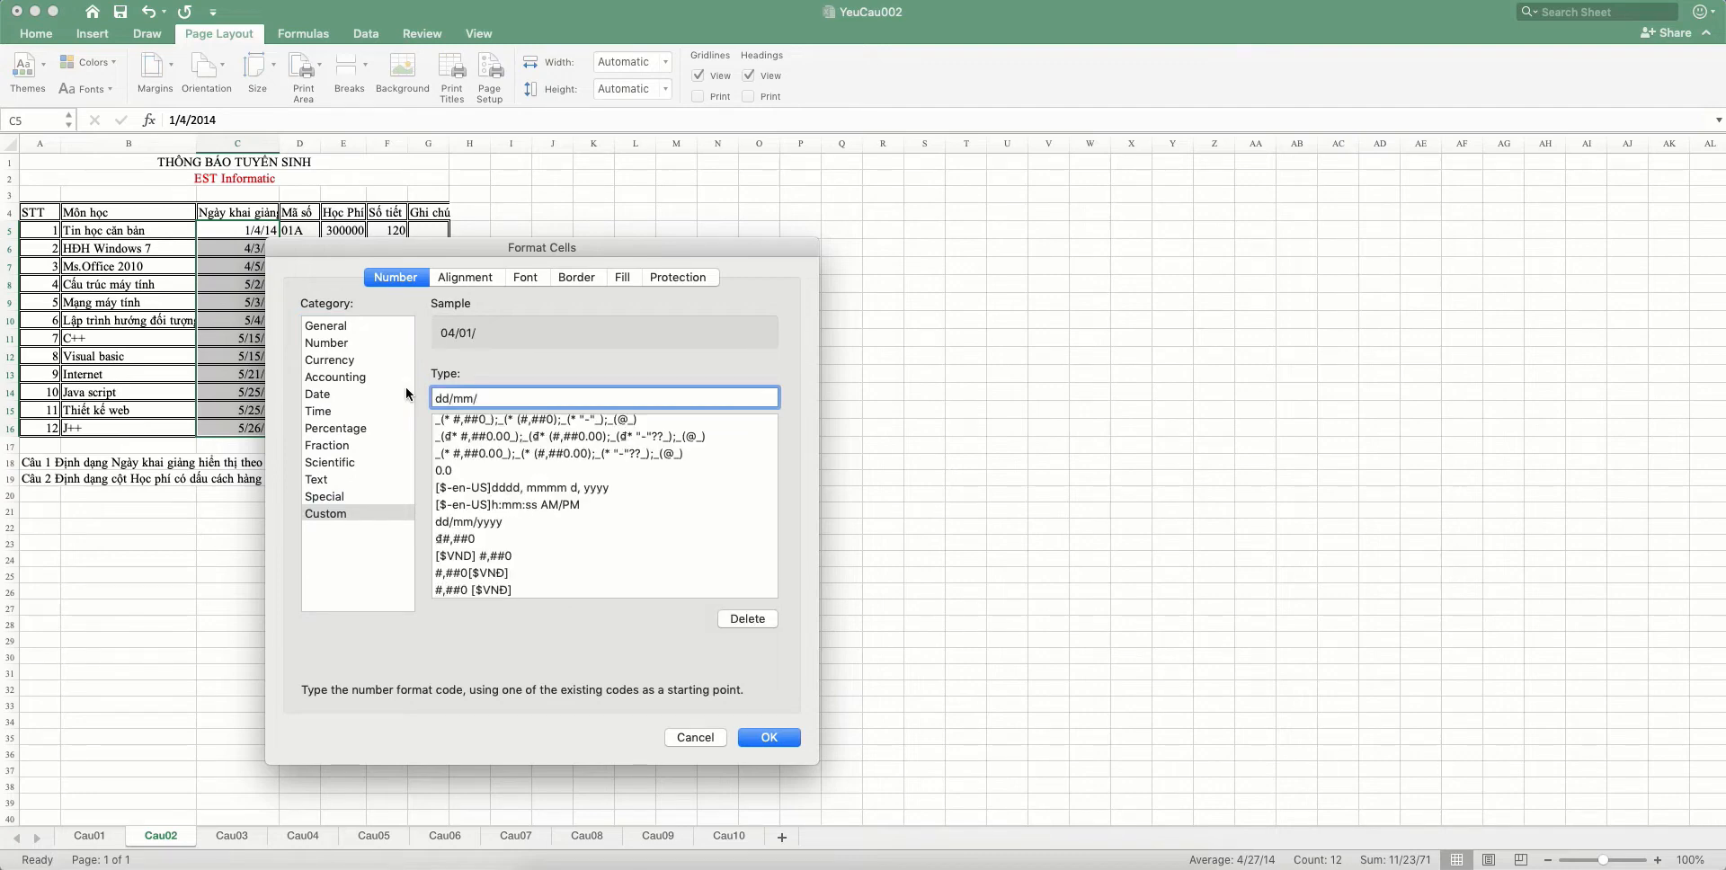
type("yyyy")
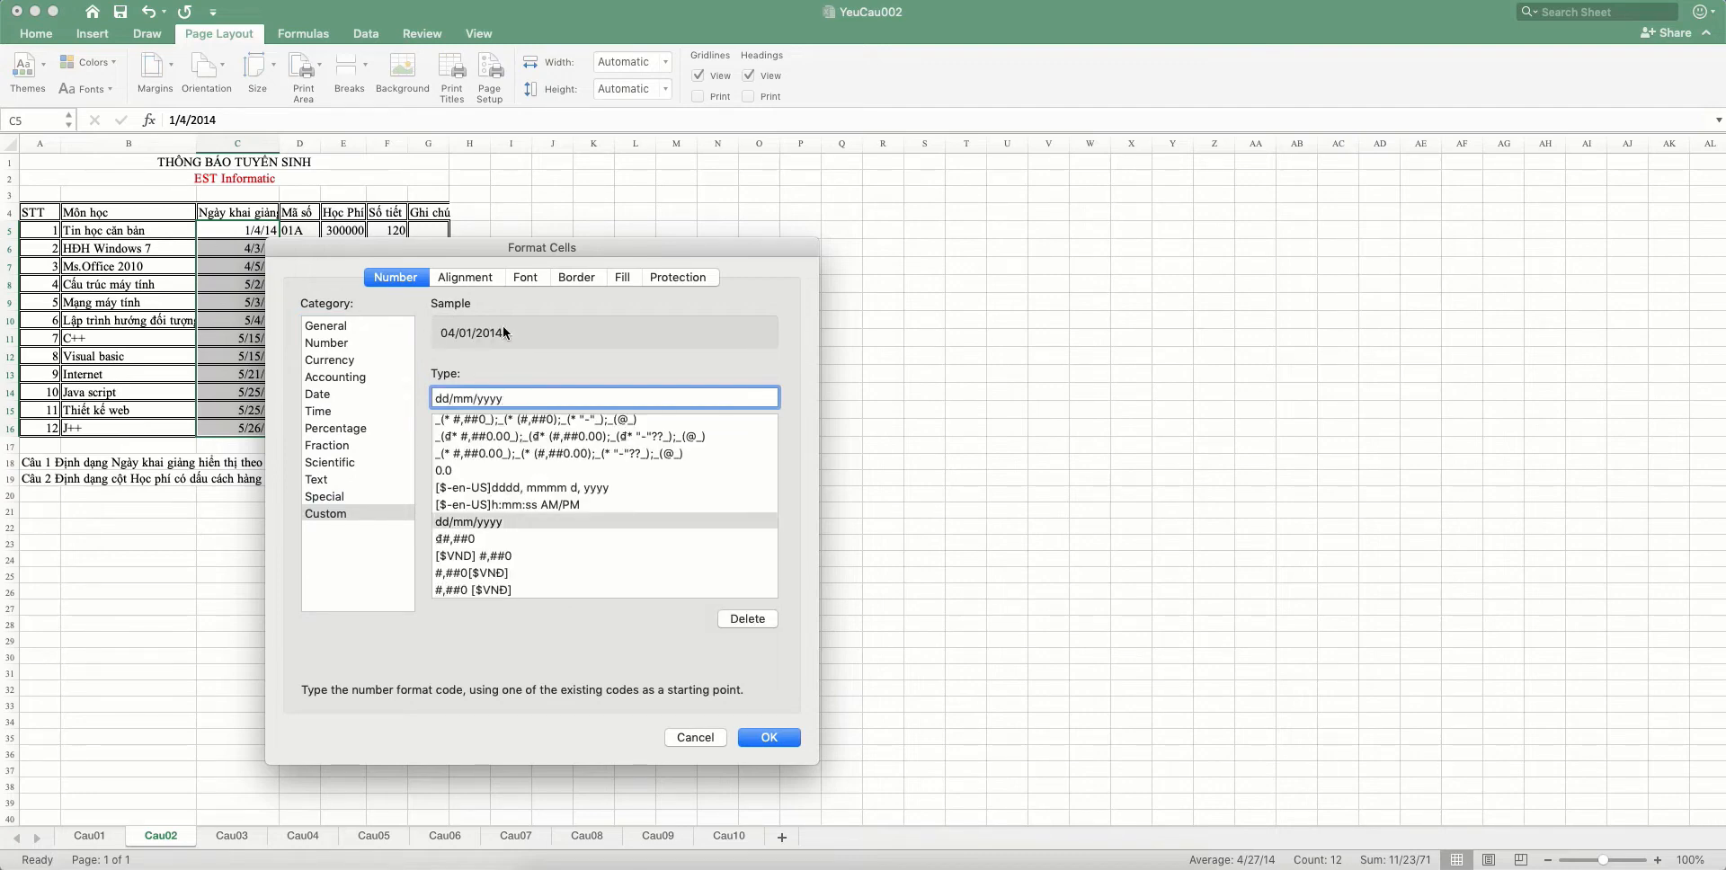
key("Return")
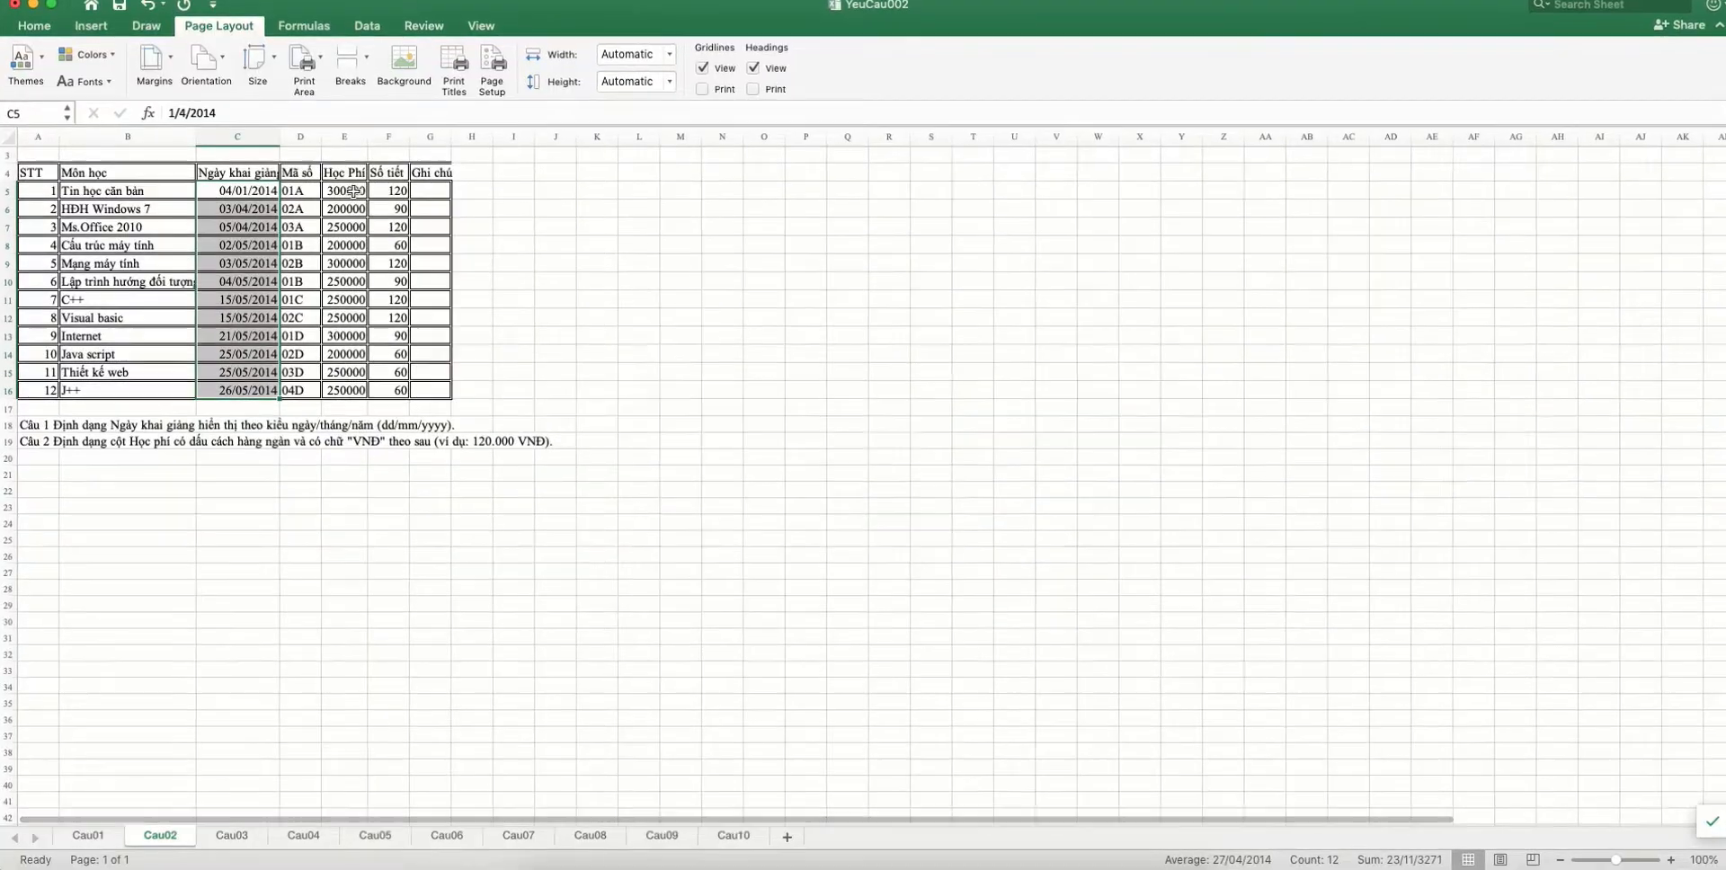
Choose the Currency format with the VND symbol for the Học Phí values in E5:E16
left_click_drag(443, 72, 444, 354)
right_click(366, 328)
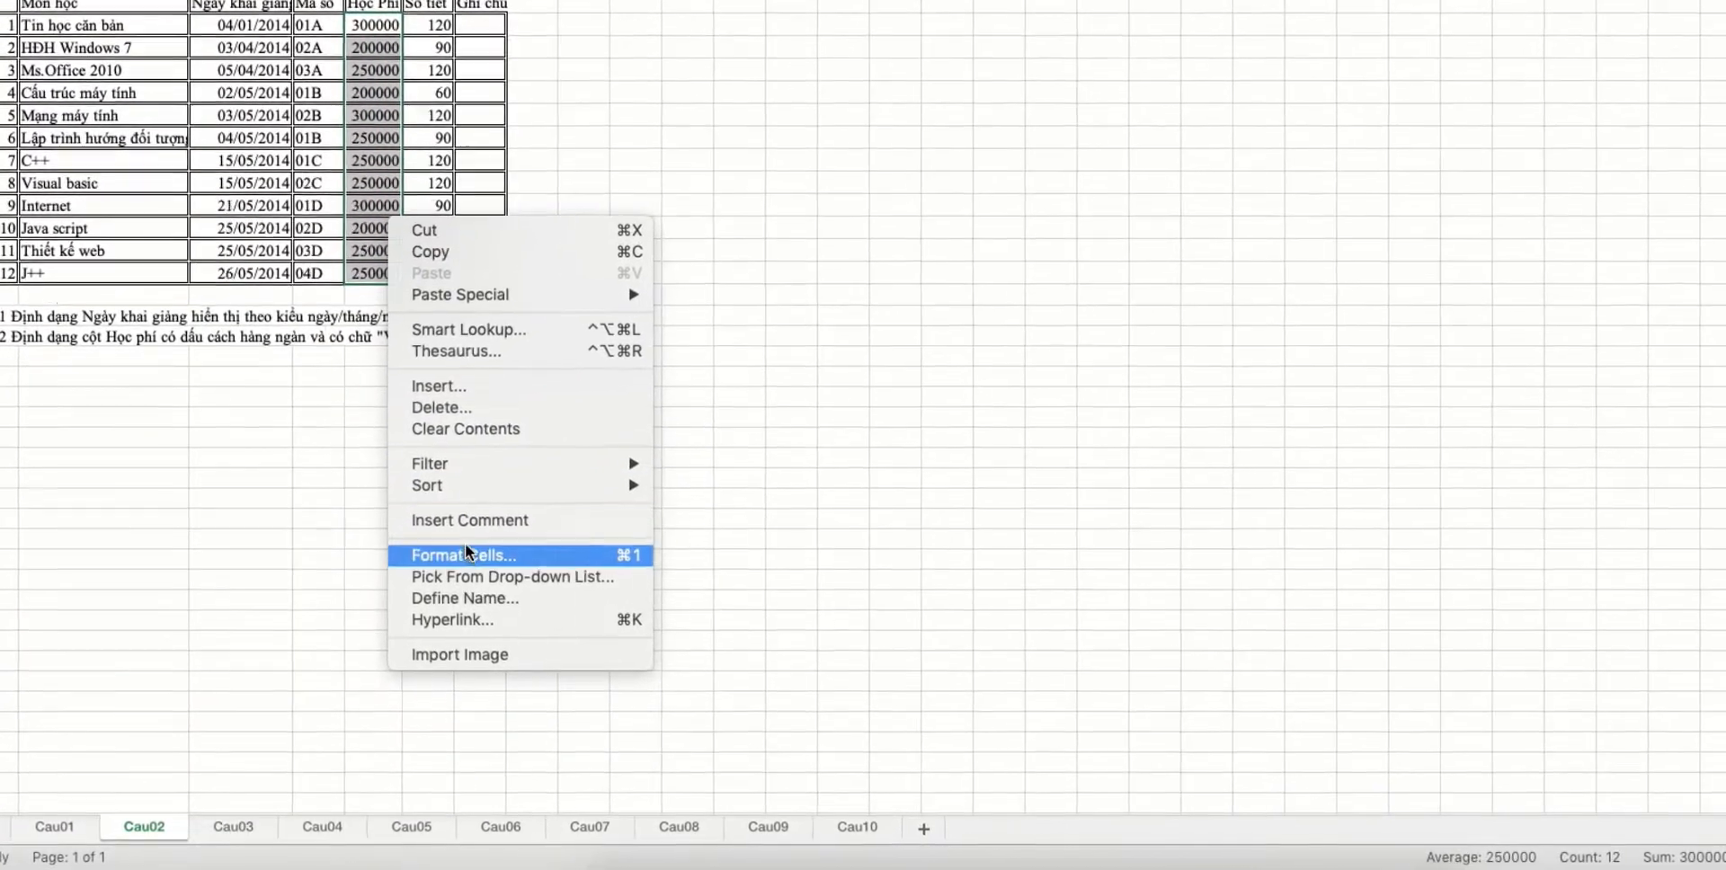
left_click(445, 654)
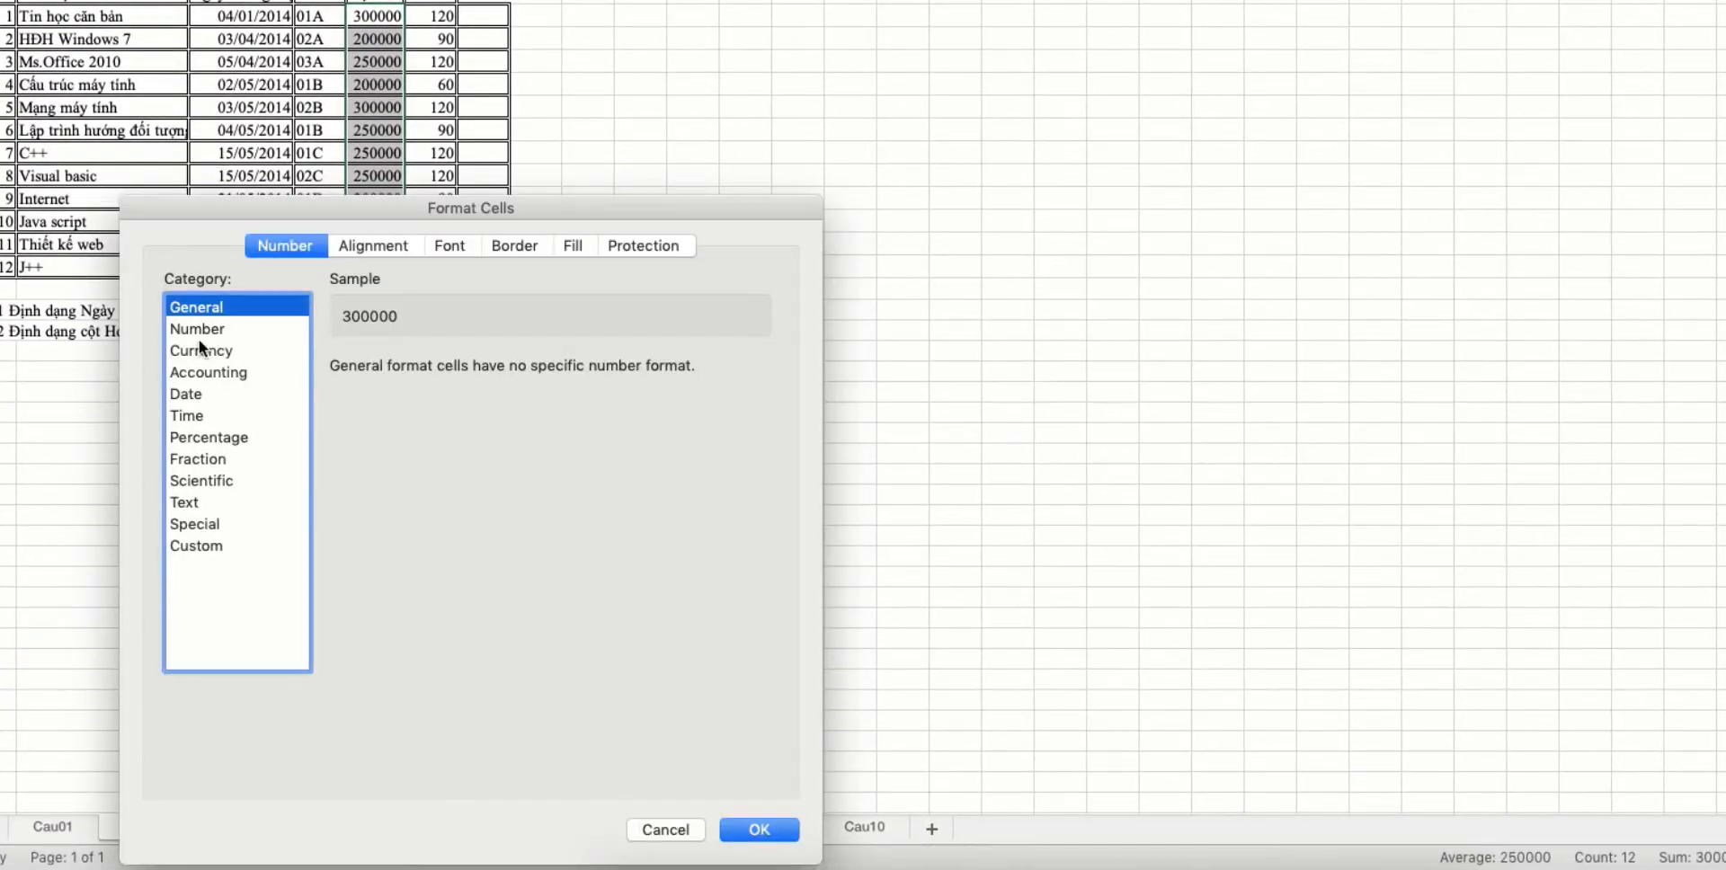
left_click(193, 349)
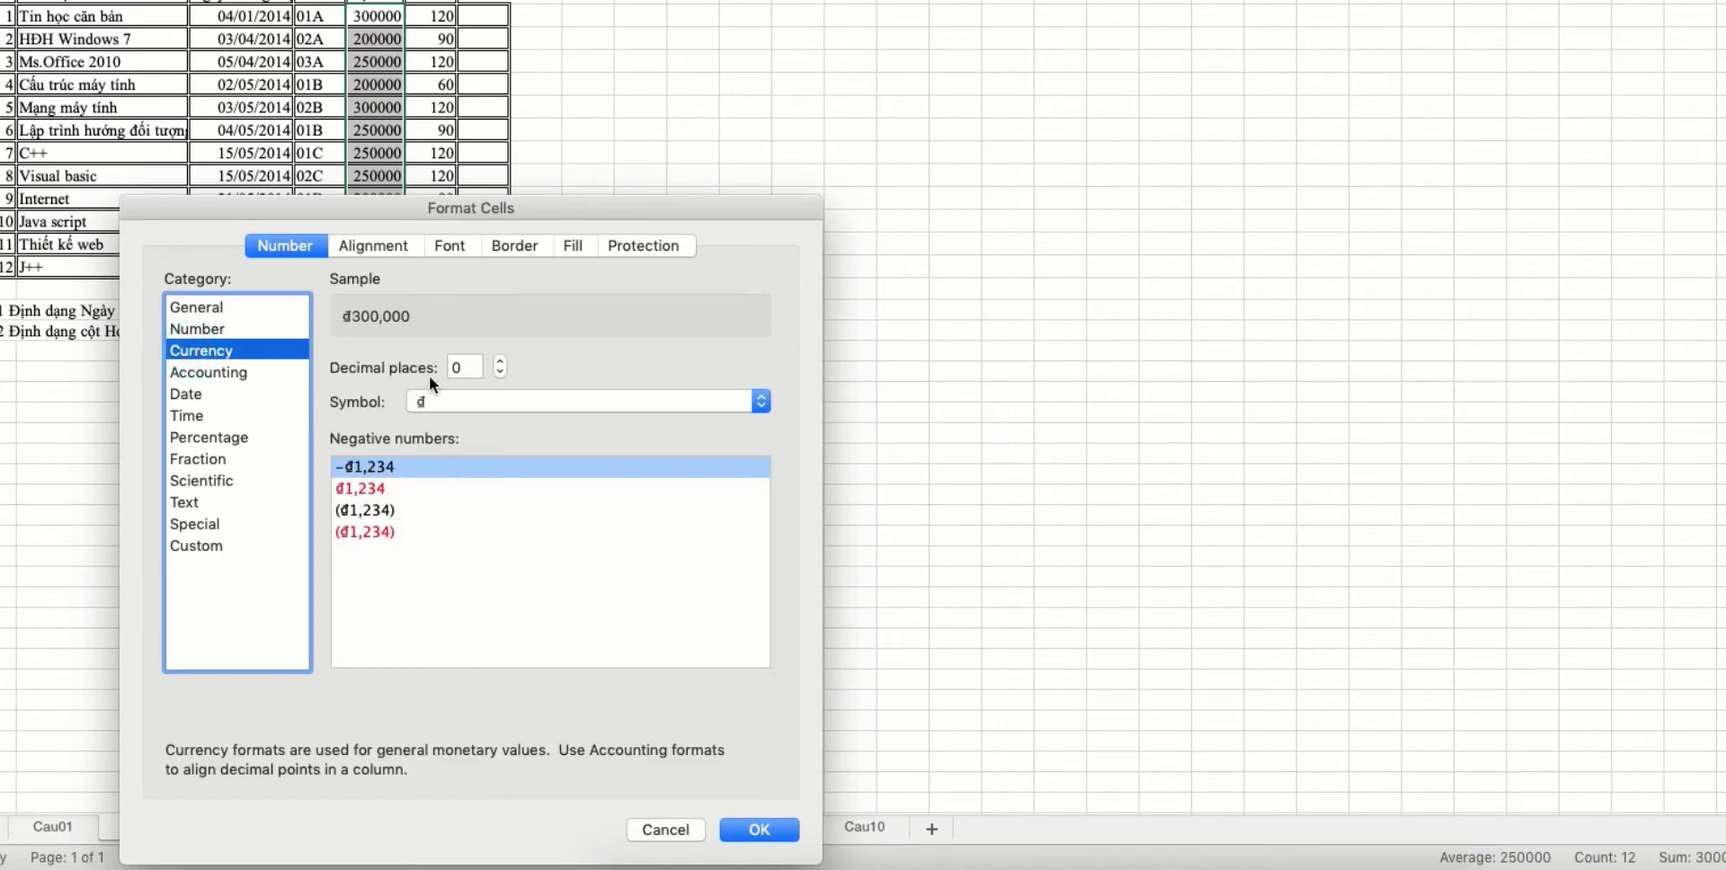
left_click(761, 400)
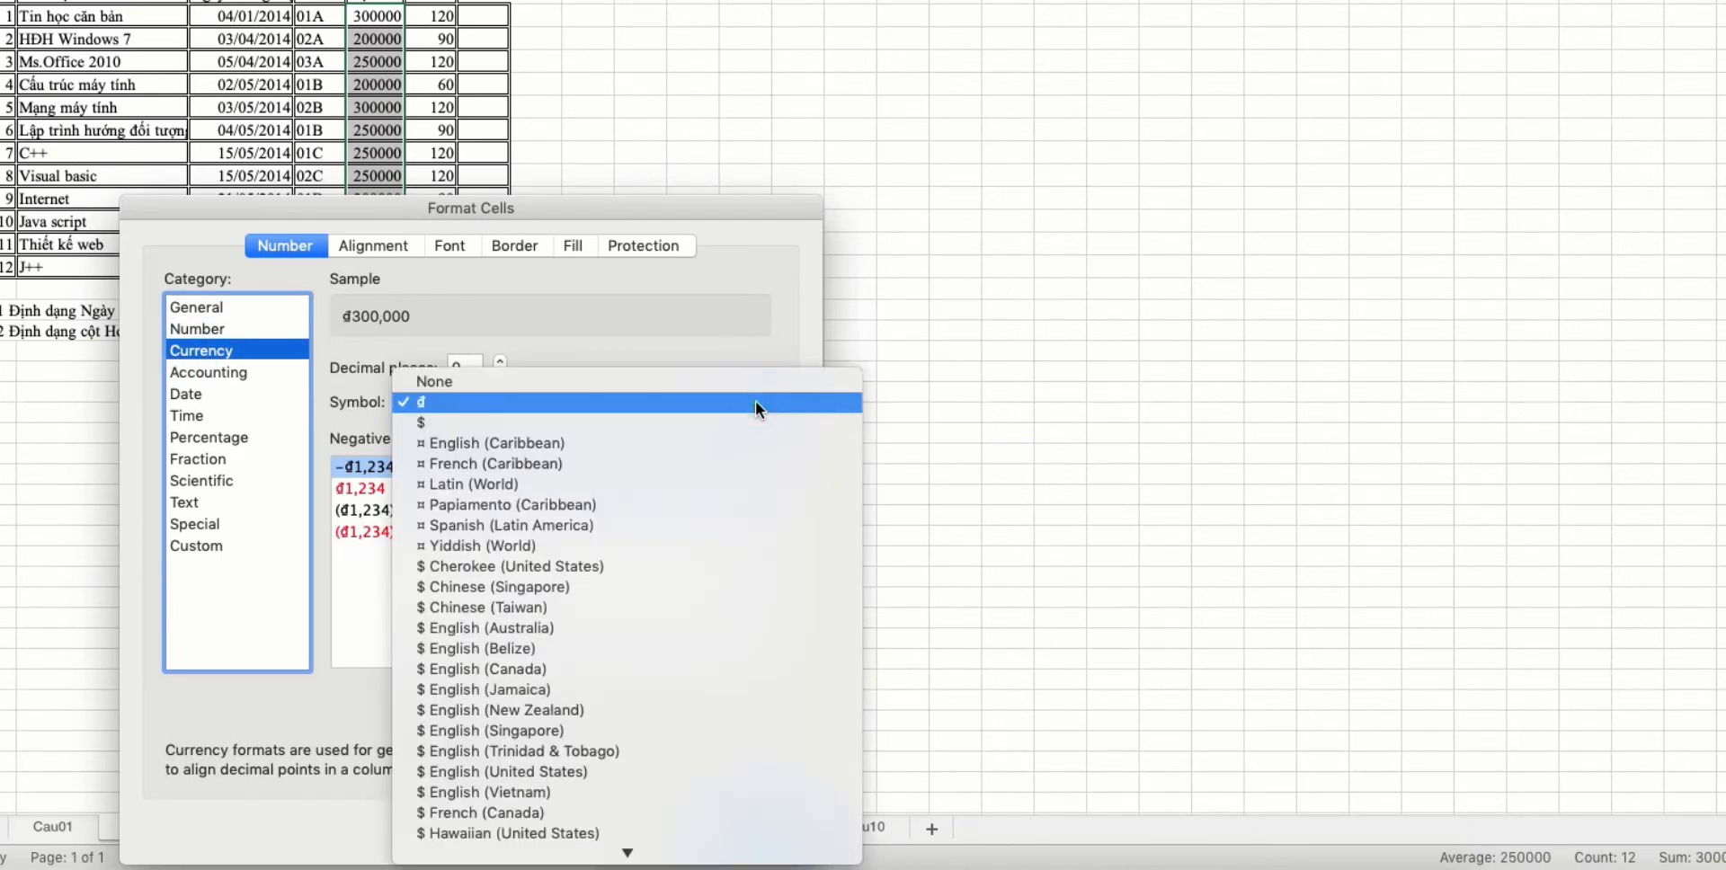
scroll(627, 629, "down", 15)
left_click(547, 668)
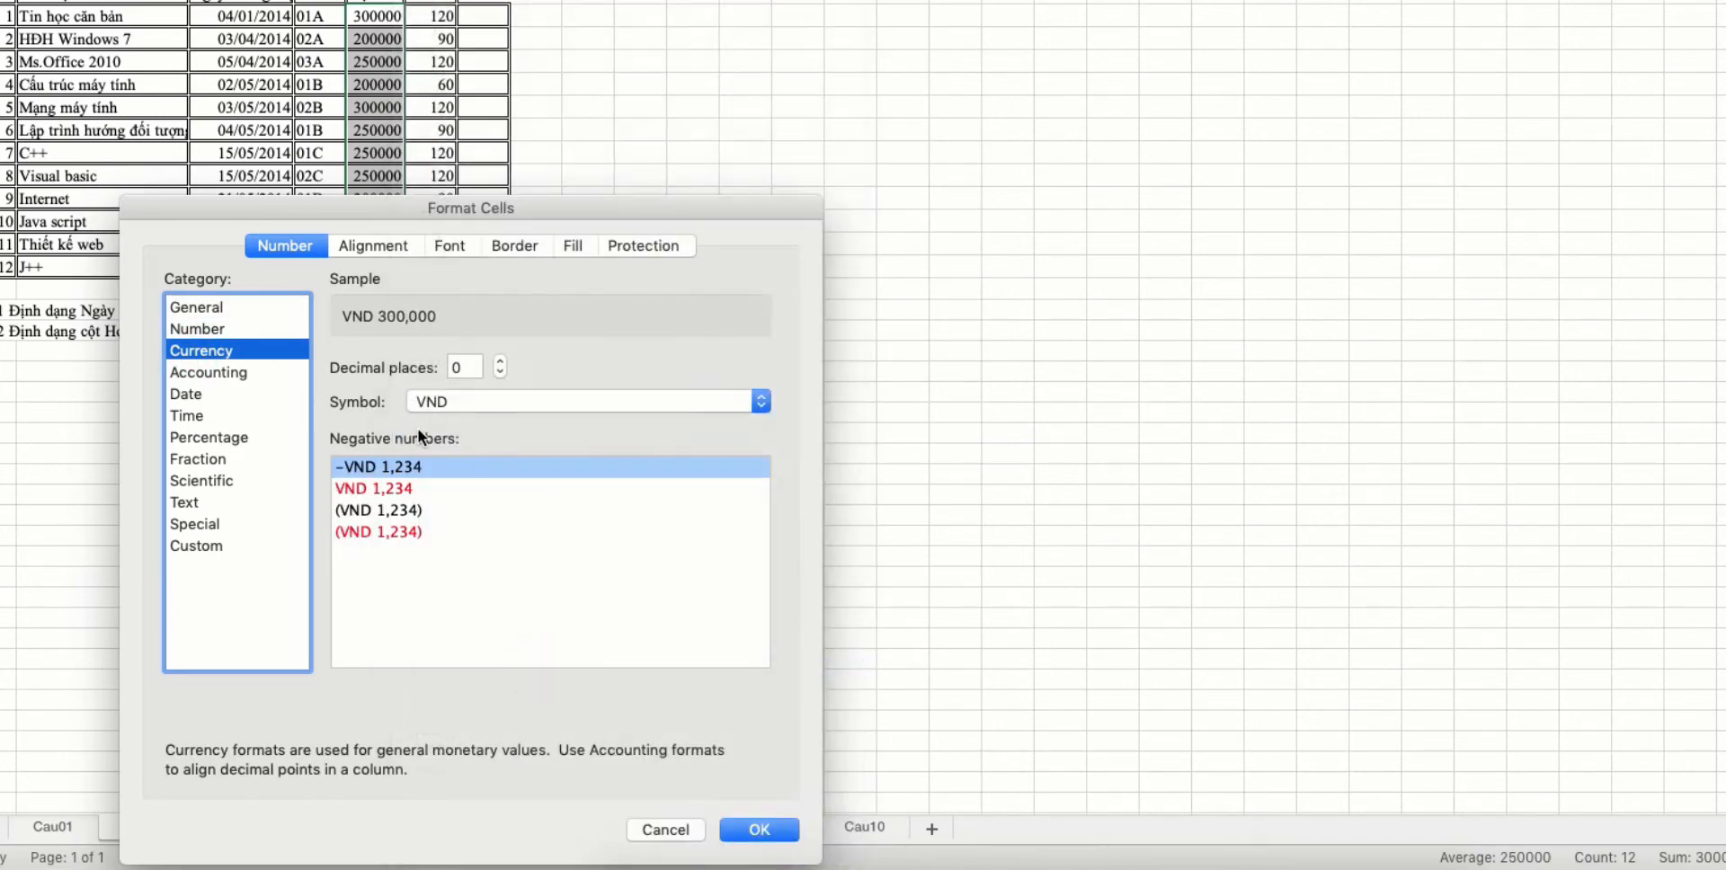
Turn the currency format into the custom code #,##0 [$VNĐ], with the unit after the number, and apply it to the Học Phí values
left_click(214, 547)
left_click_drag(388, 399, 333, 402)
key("super+c")
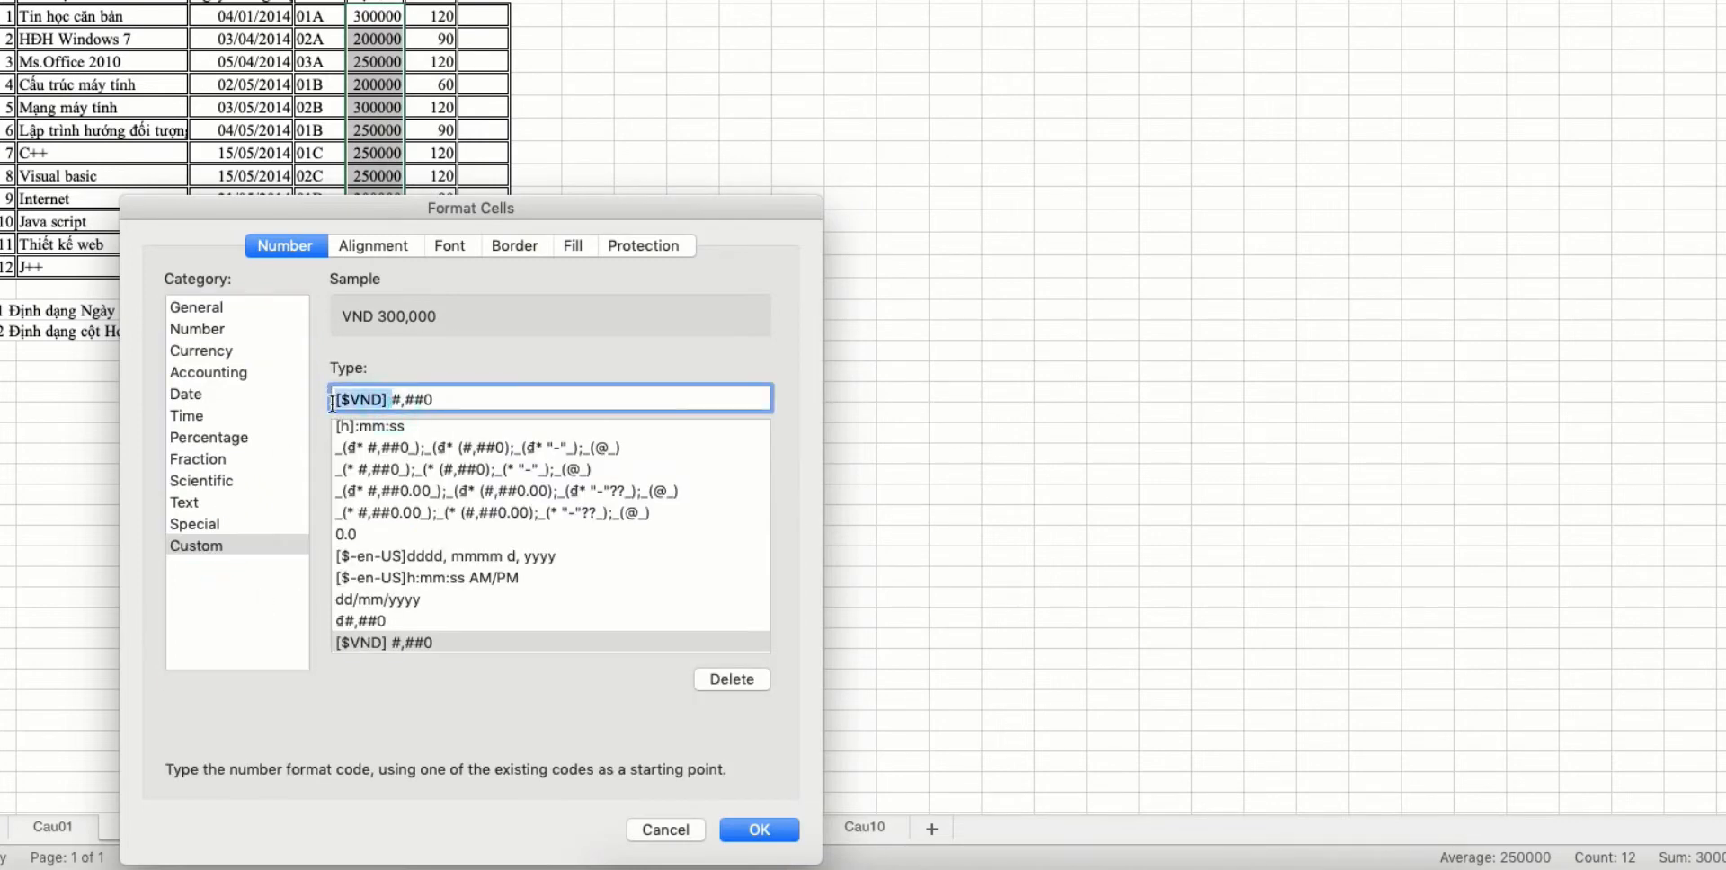
key("BackSpace")
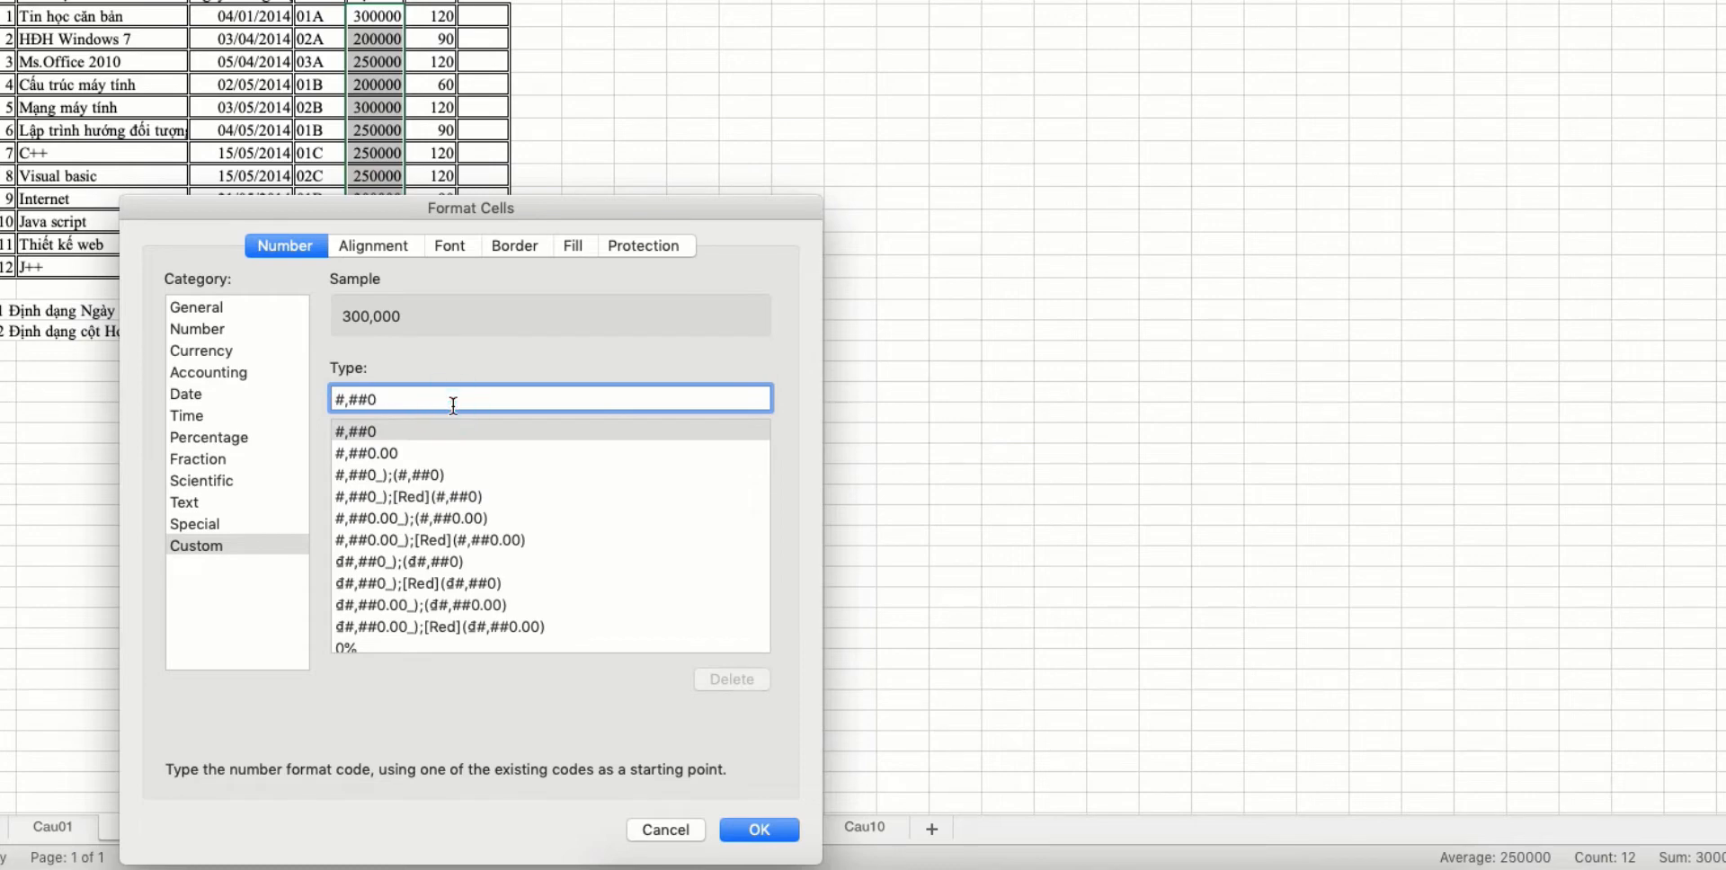
left_click(453, 405)
key("super+v")
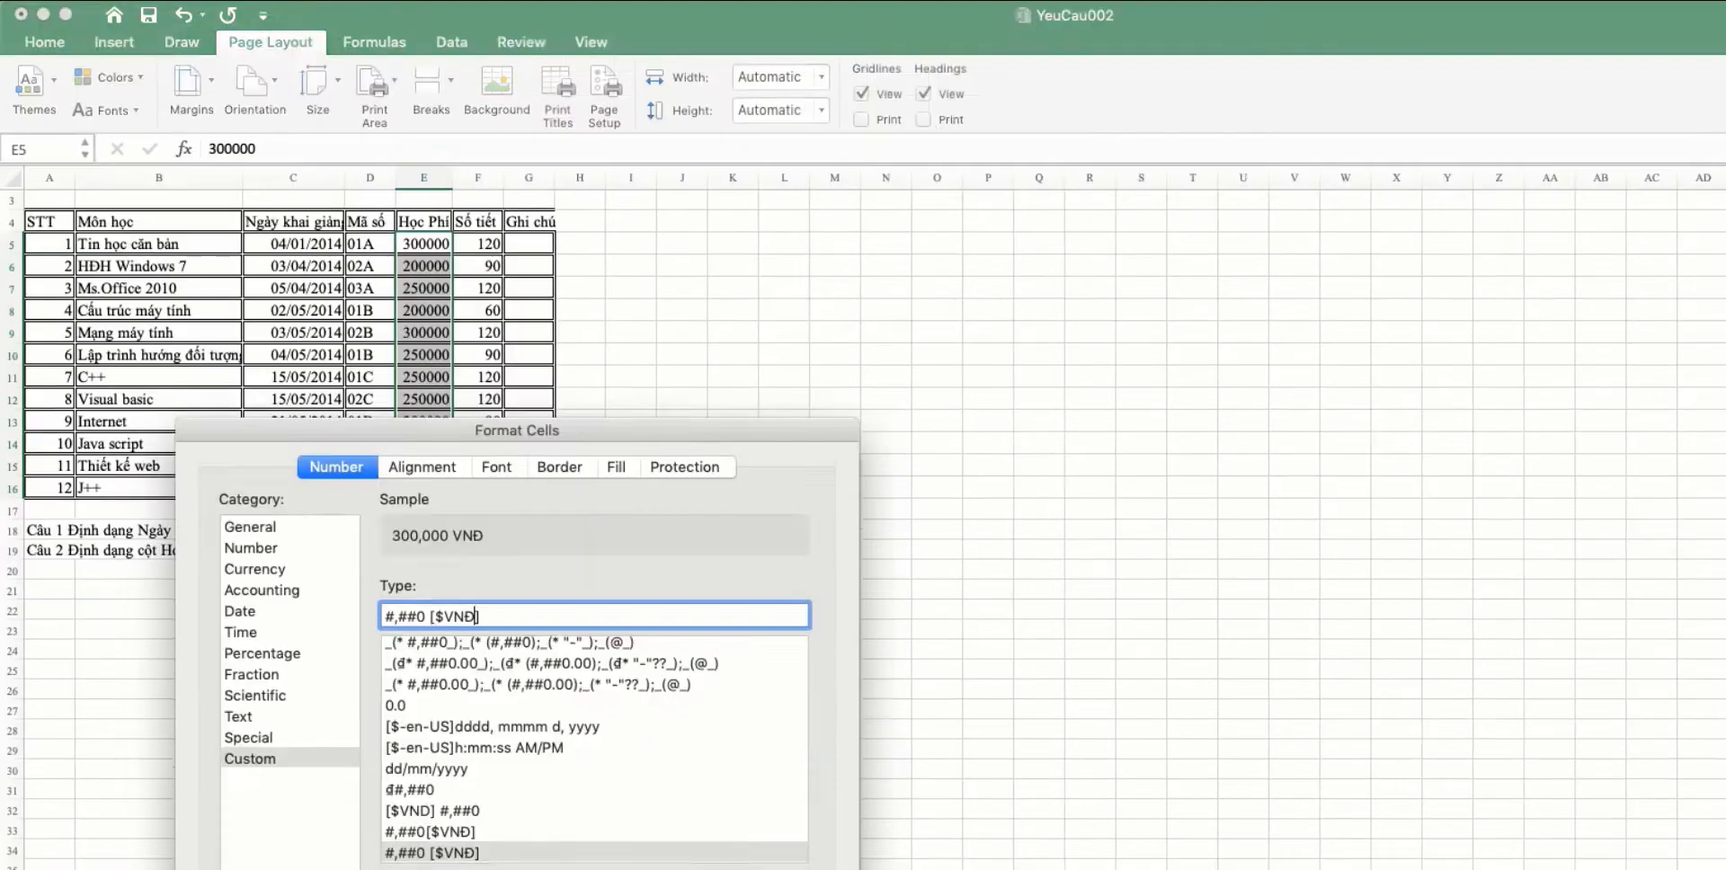
left_click(780, 838)
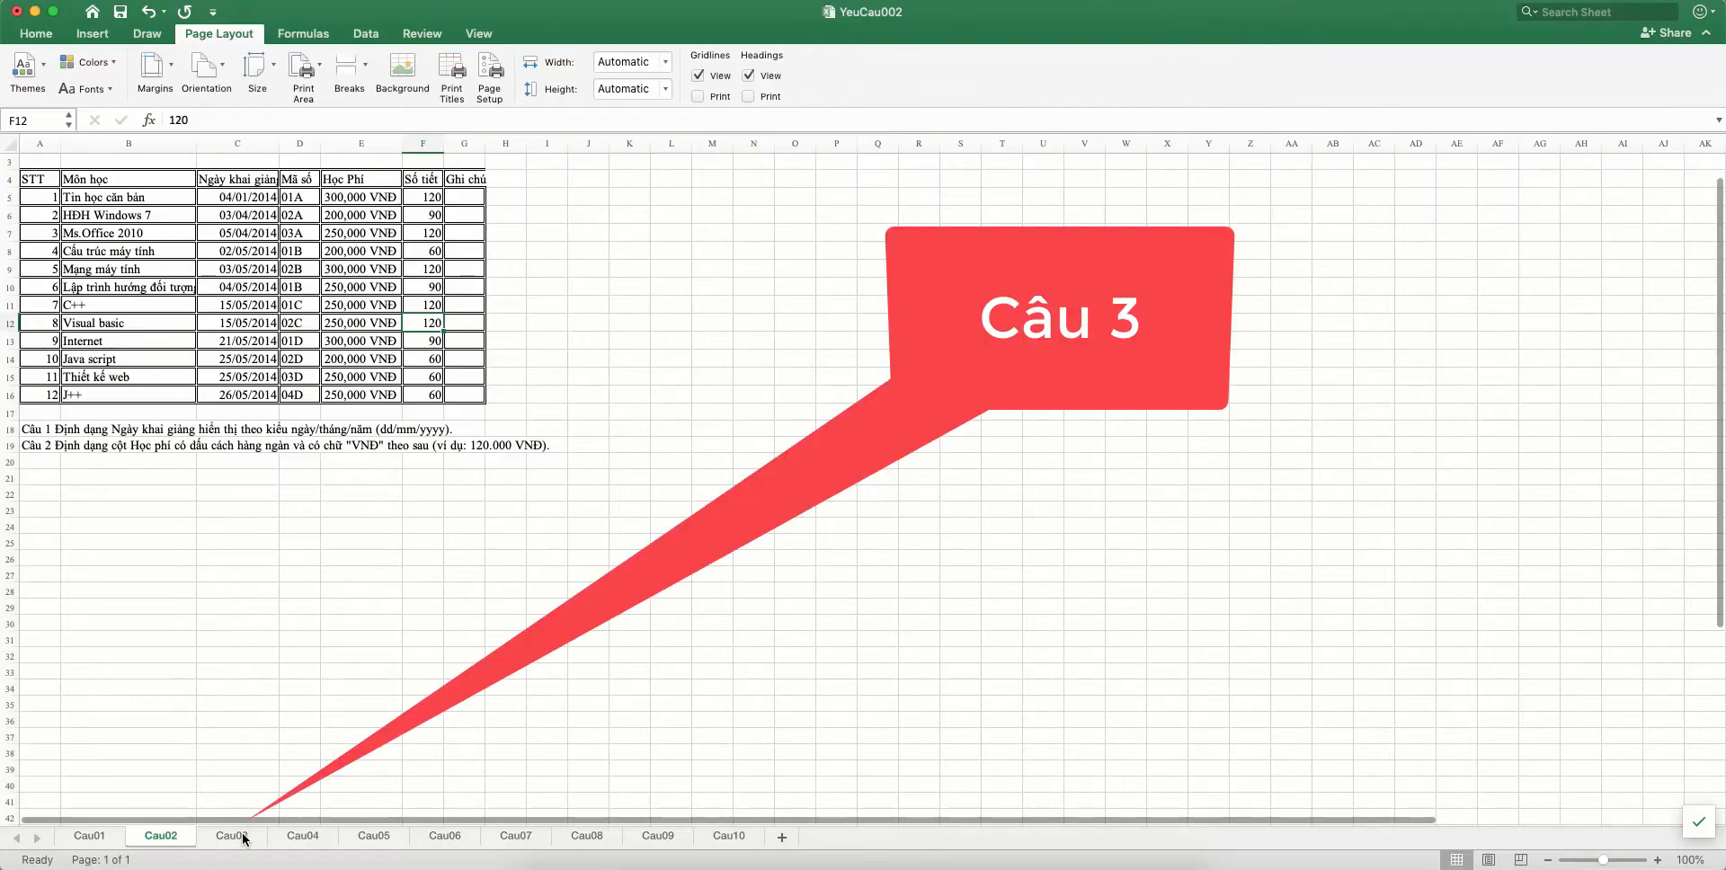
Switch to the Cau03 sheet and merge and centre the title KẾT QỦA TUYỂN SINH across A1:G1
left_click(235, 836)
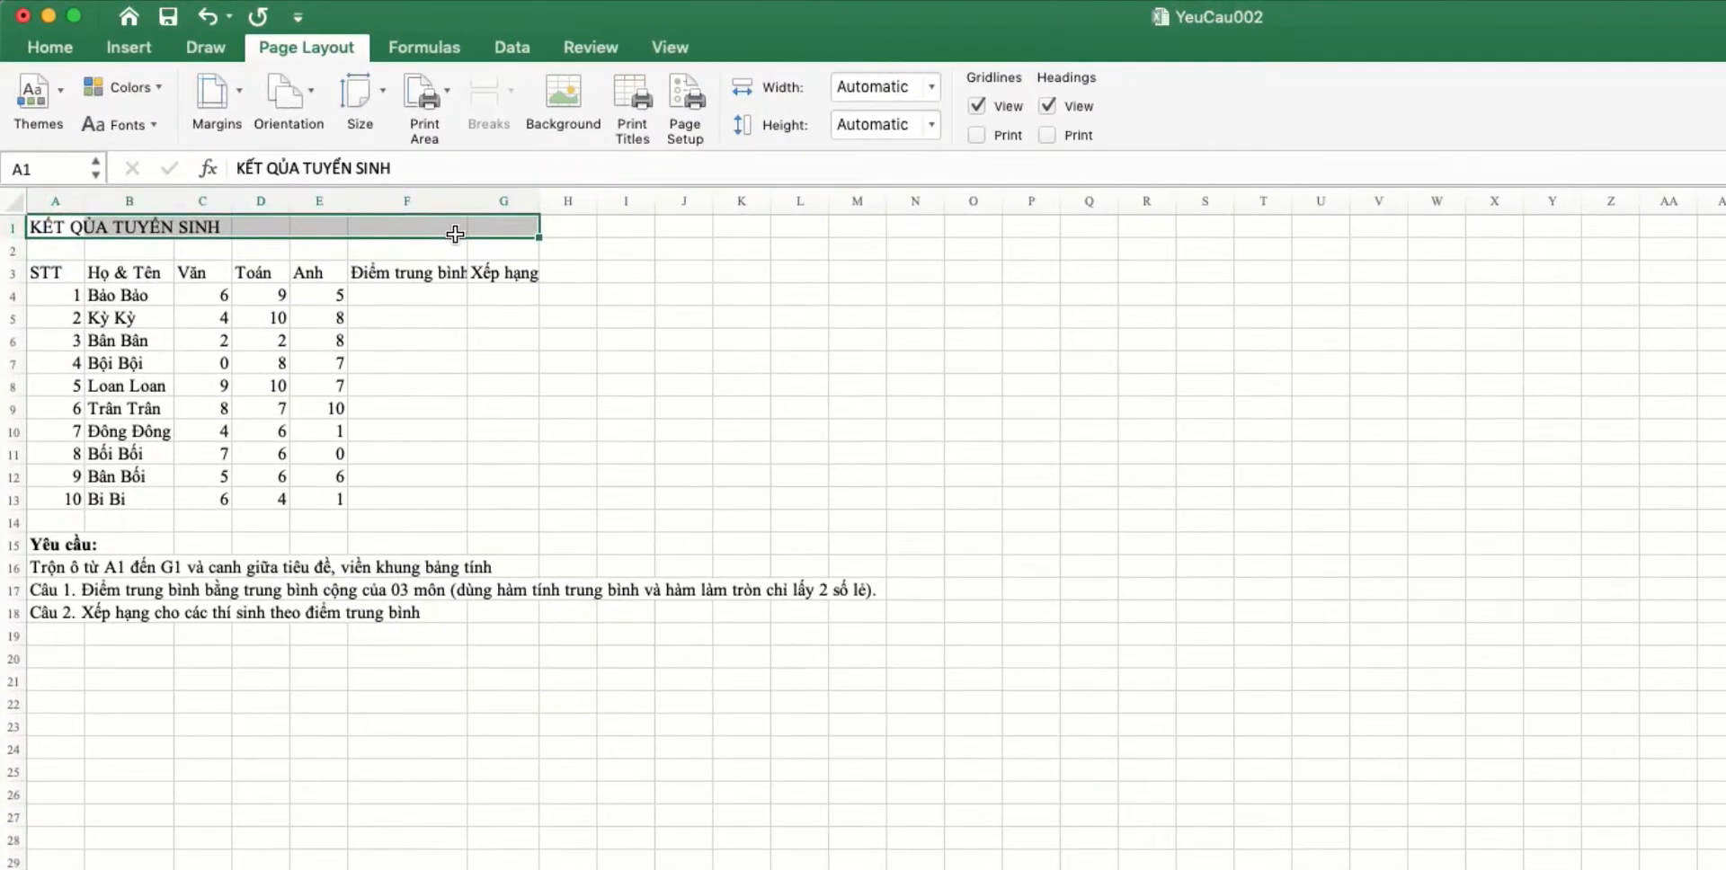
left_click(49, 47)
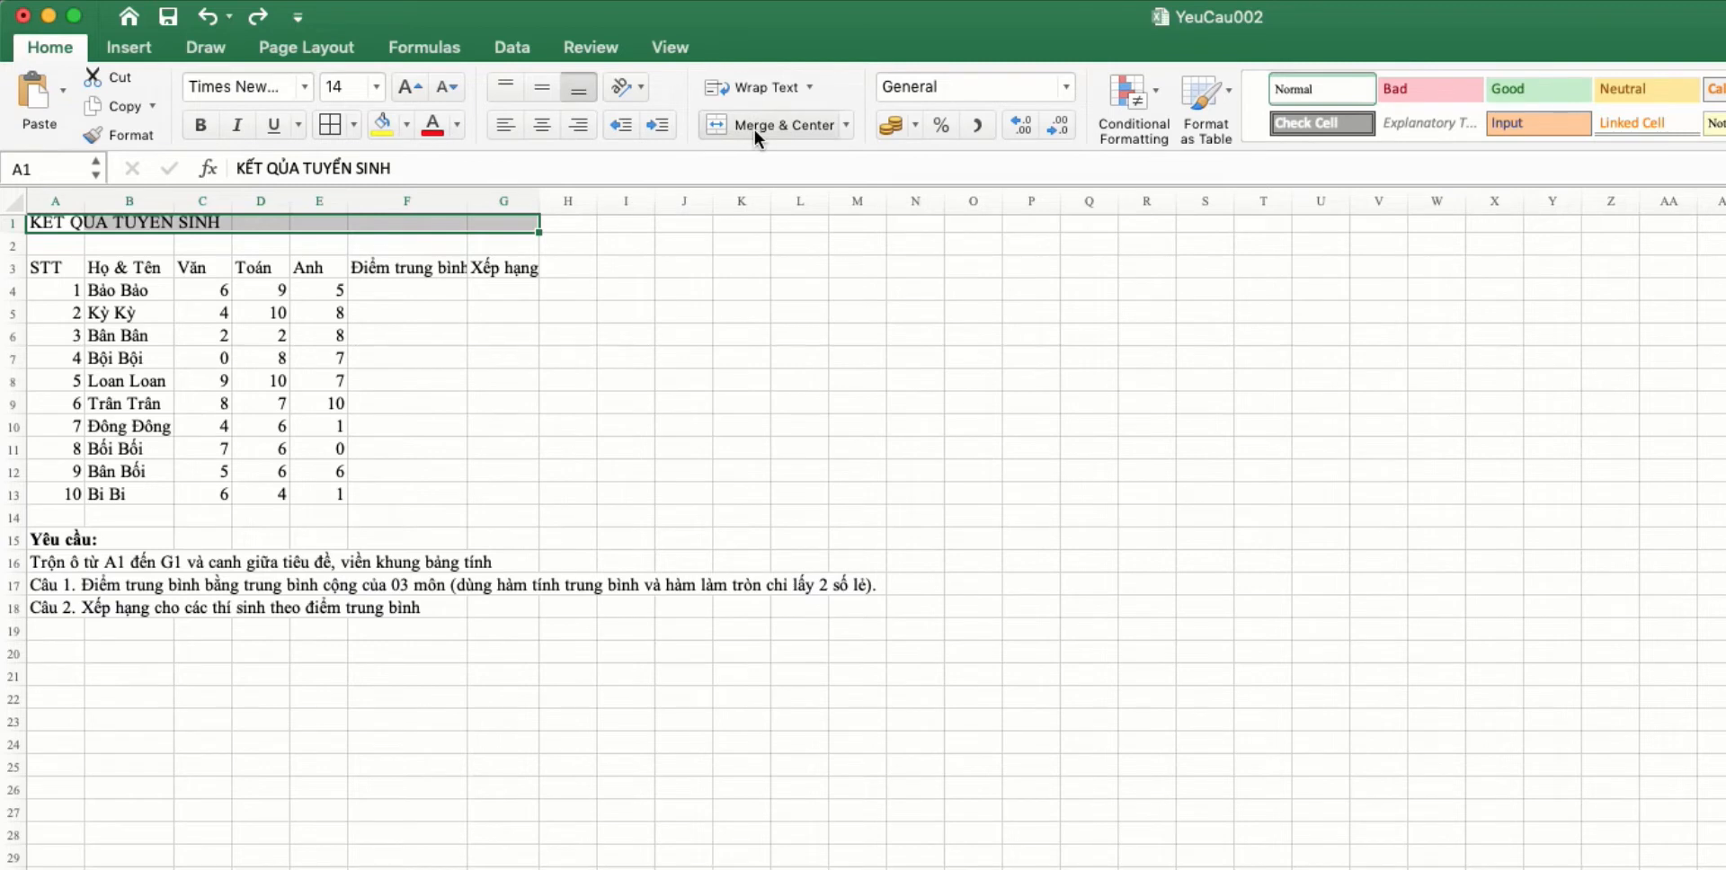
left_click(779, 126)
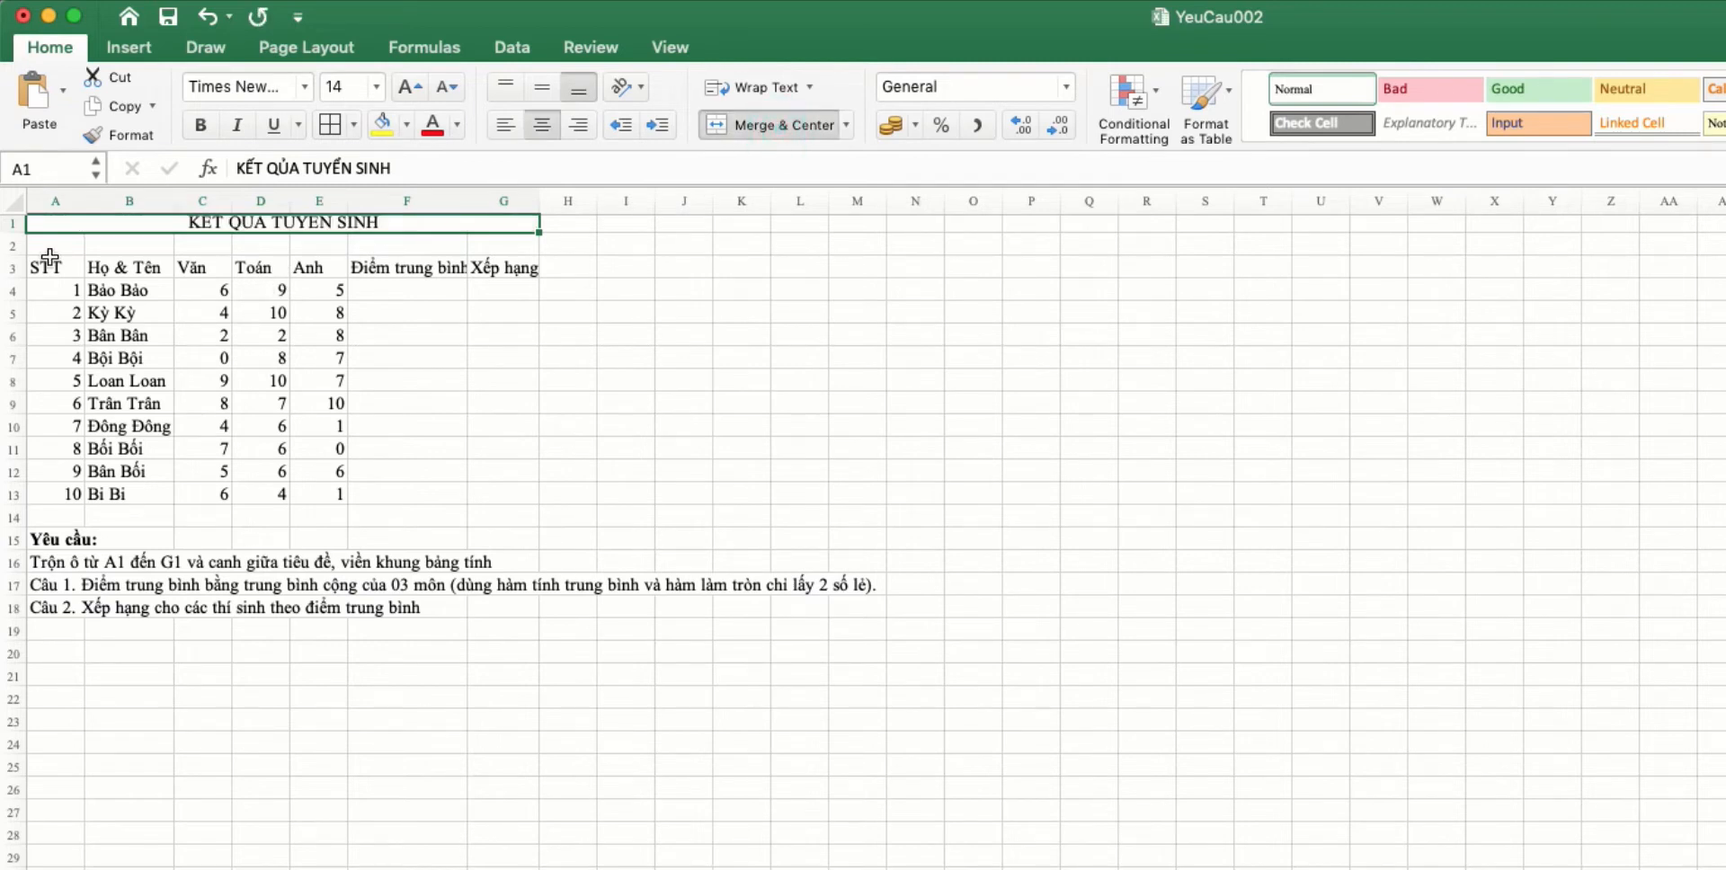
left_click_drag(10, 234, 15, 237)
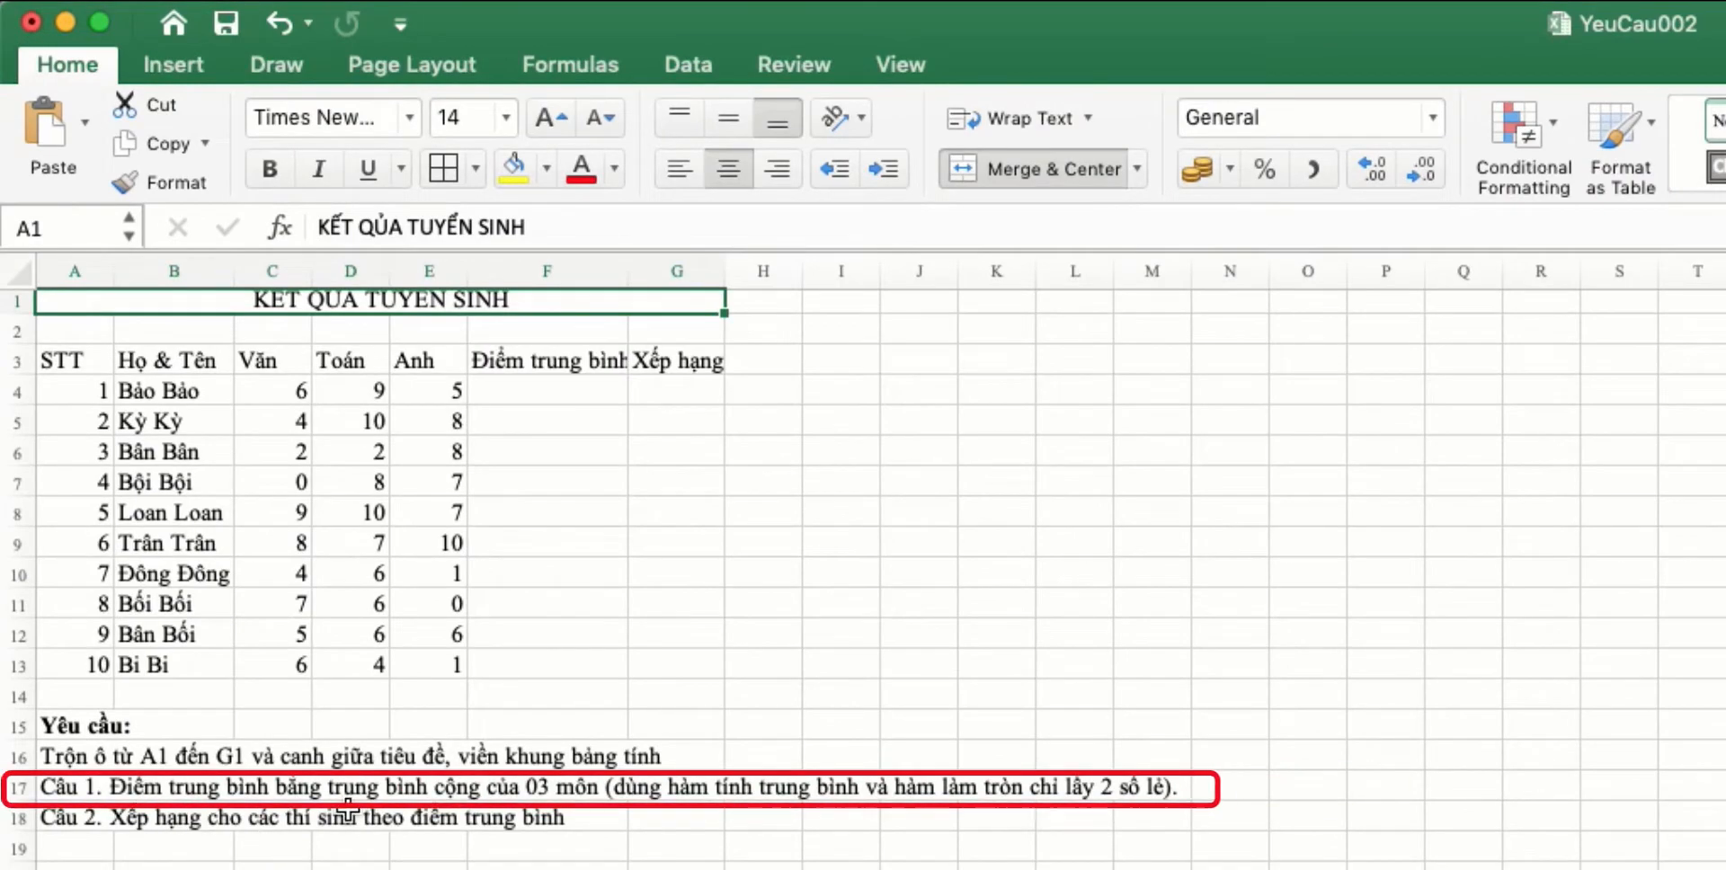
Enter a formula in F4 that calculates the average of the three subject scores in C4:E4
left_click(593, 391)
type("=")
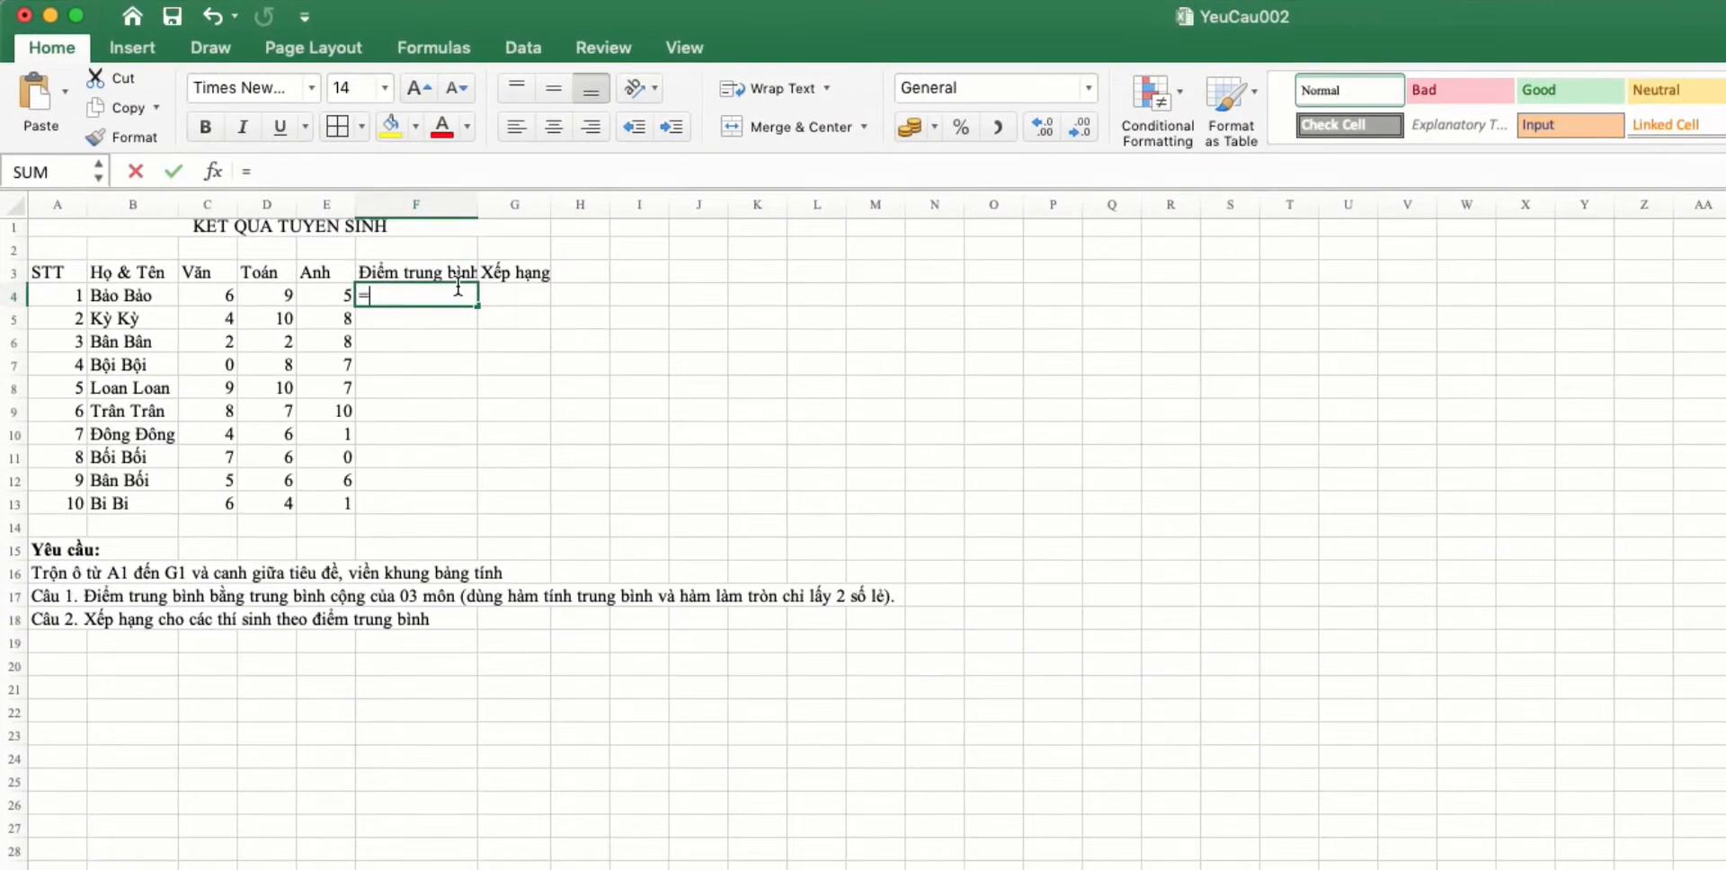
type("ave")
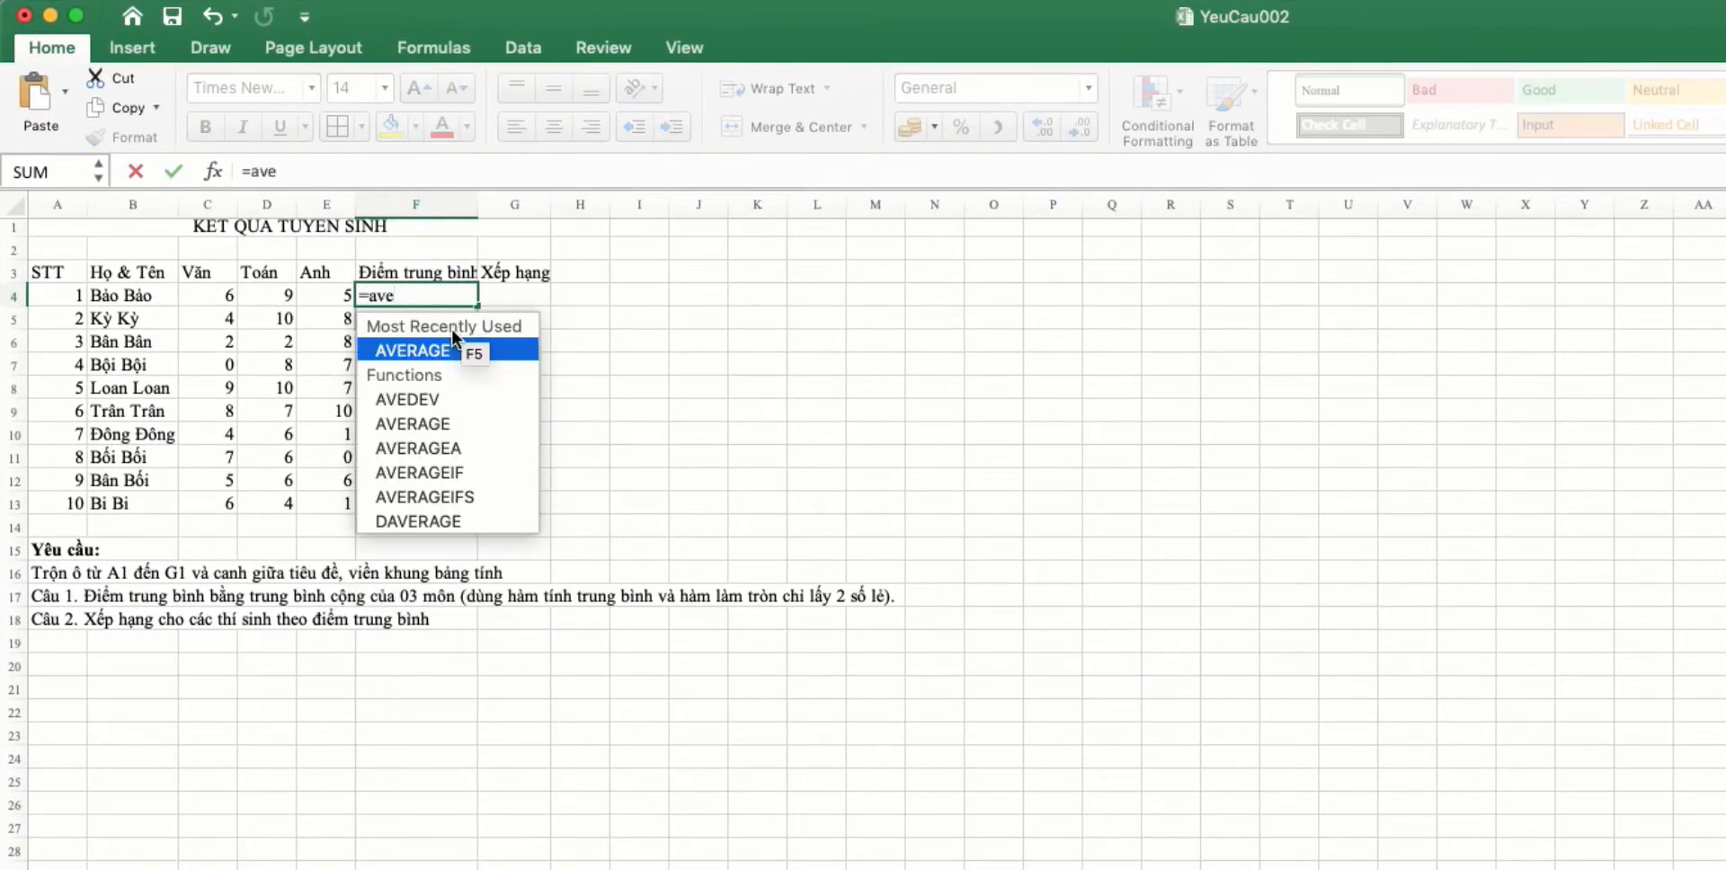
double_click(447, 354)
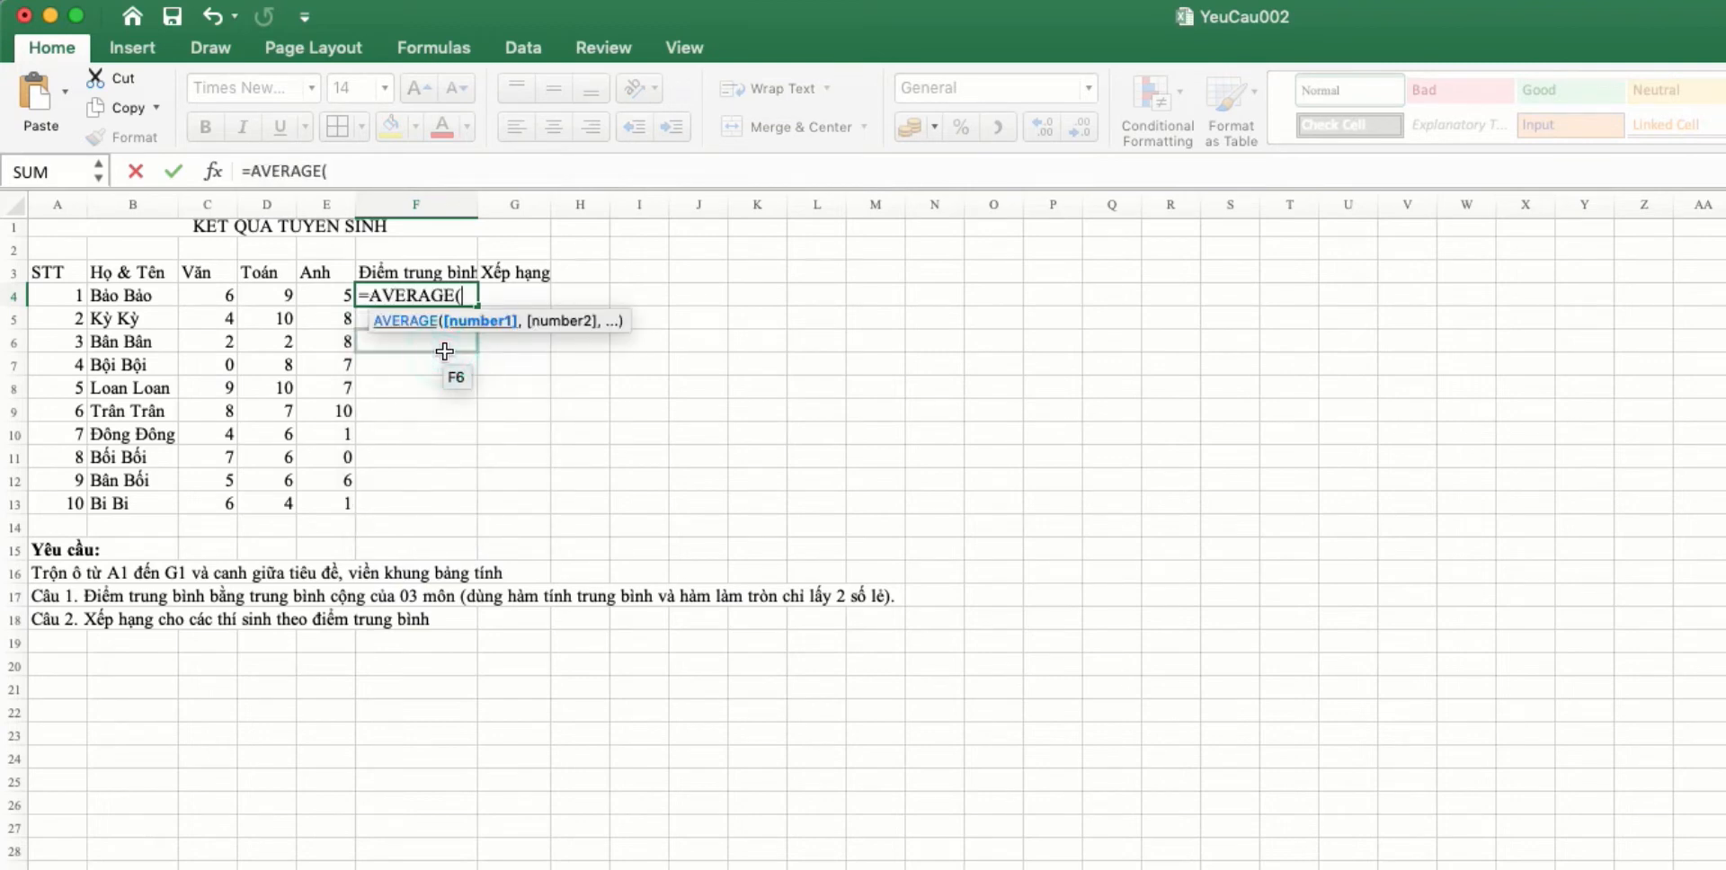
left_click_drag(236, 301, 321, 306)
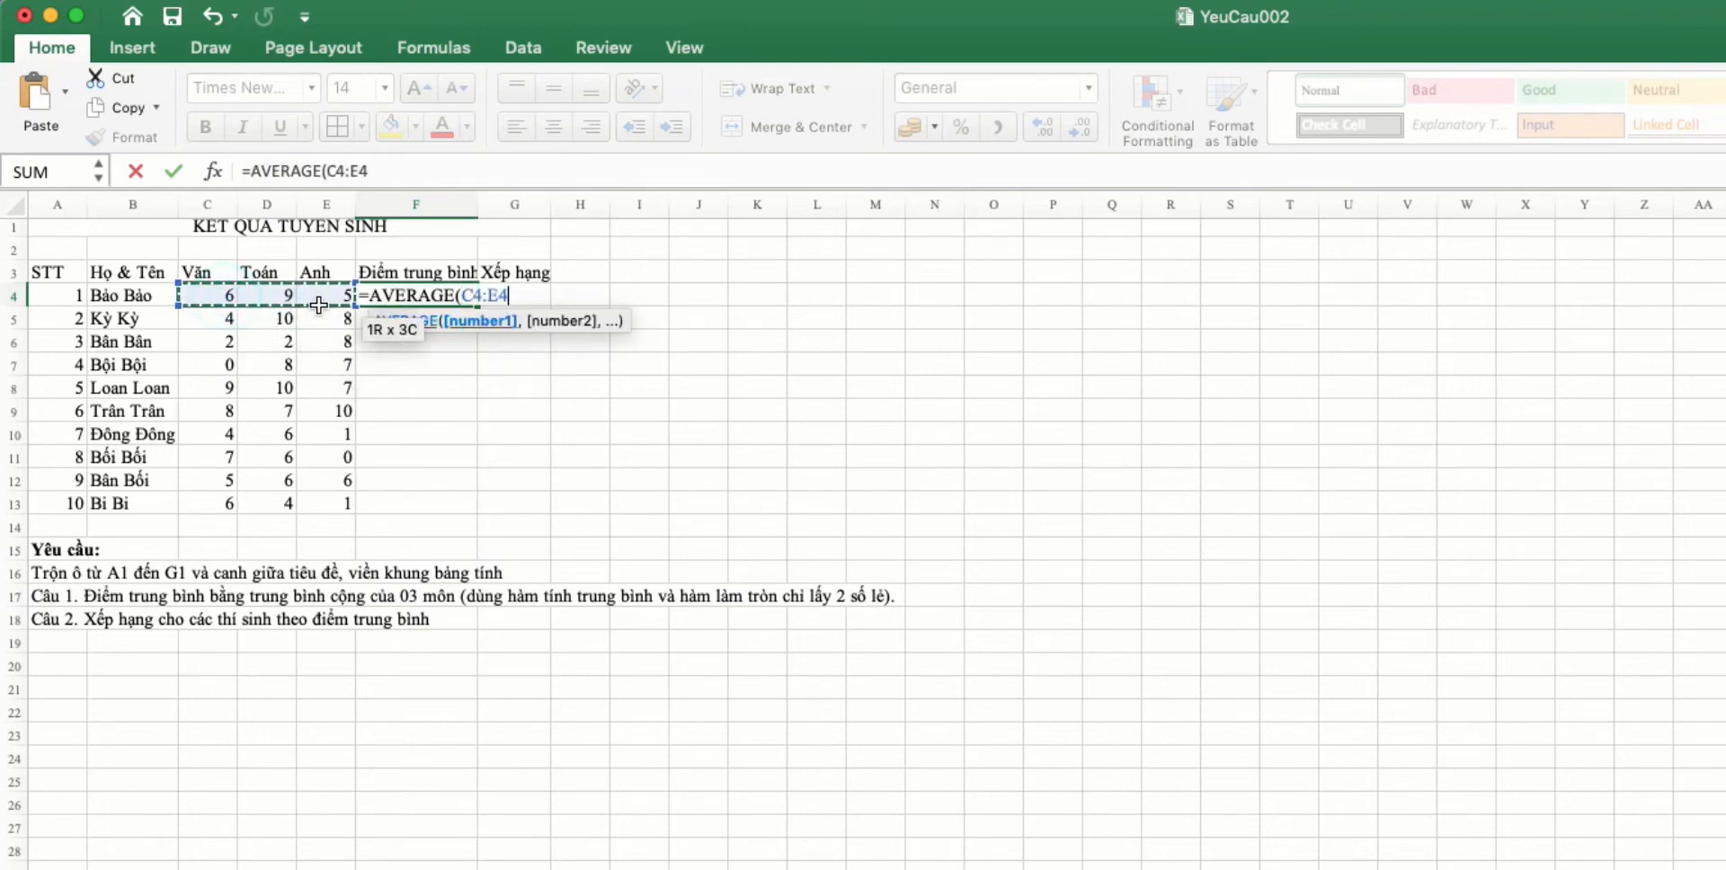
key("Return")
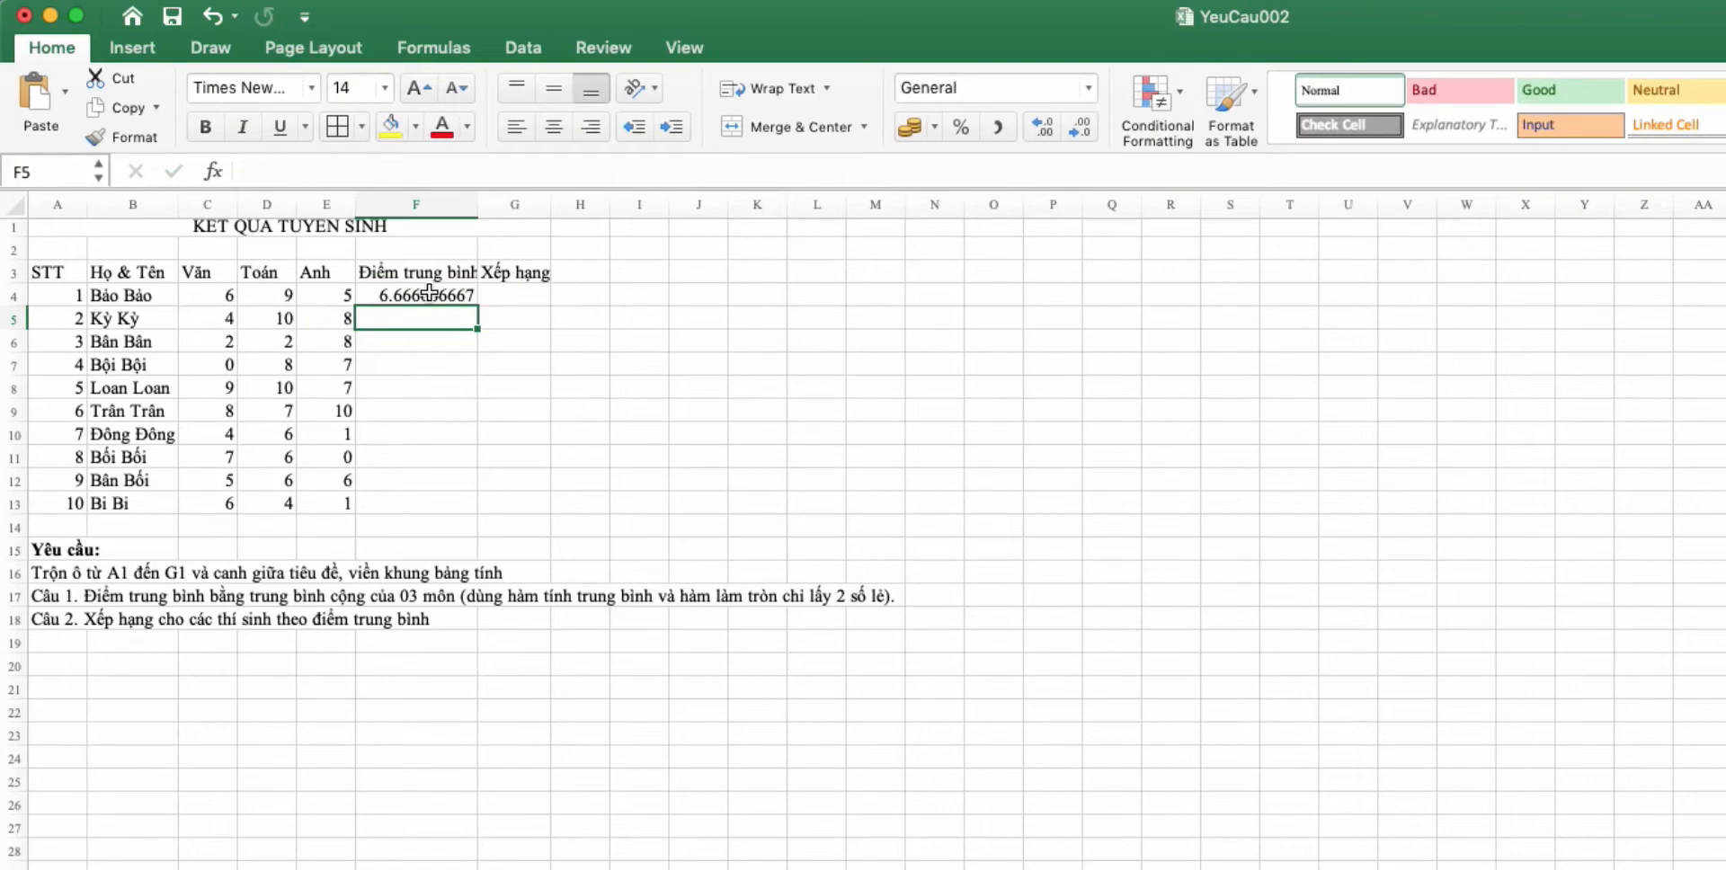
Wrap the average in F4 as =ROUND(AVERAGE(C4:E4),2) and fill the formula down the Điểm trung bình column to F13
double_click(430, 294)
left_click(362, 296)
type("round(AVERAGE(C4:E4")
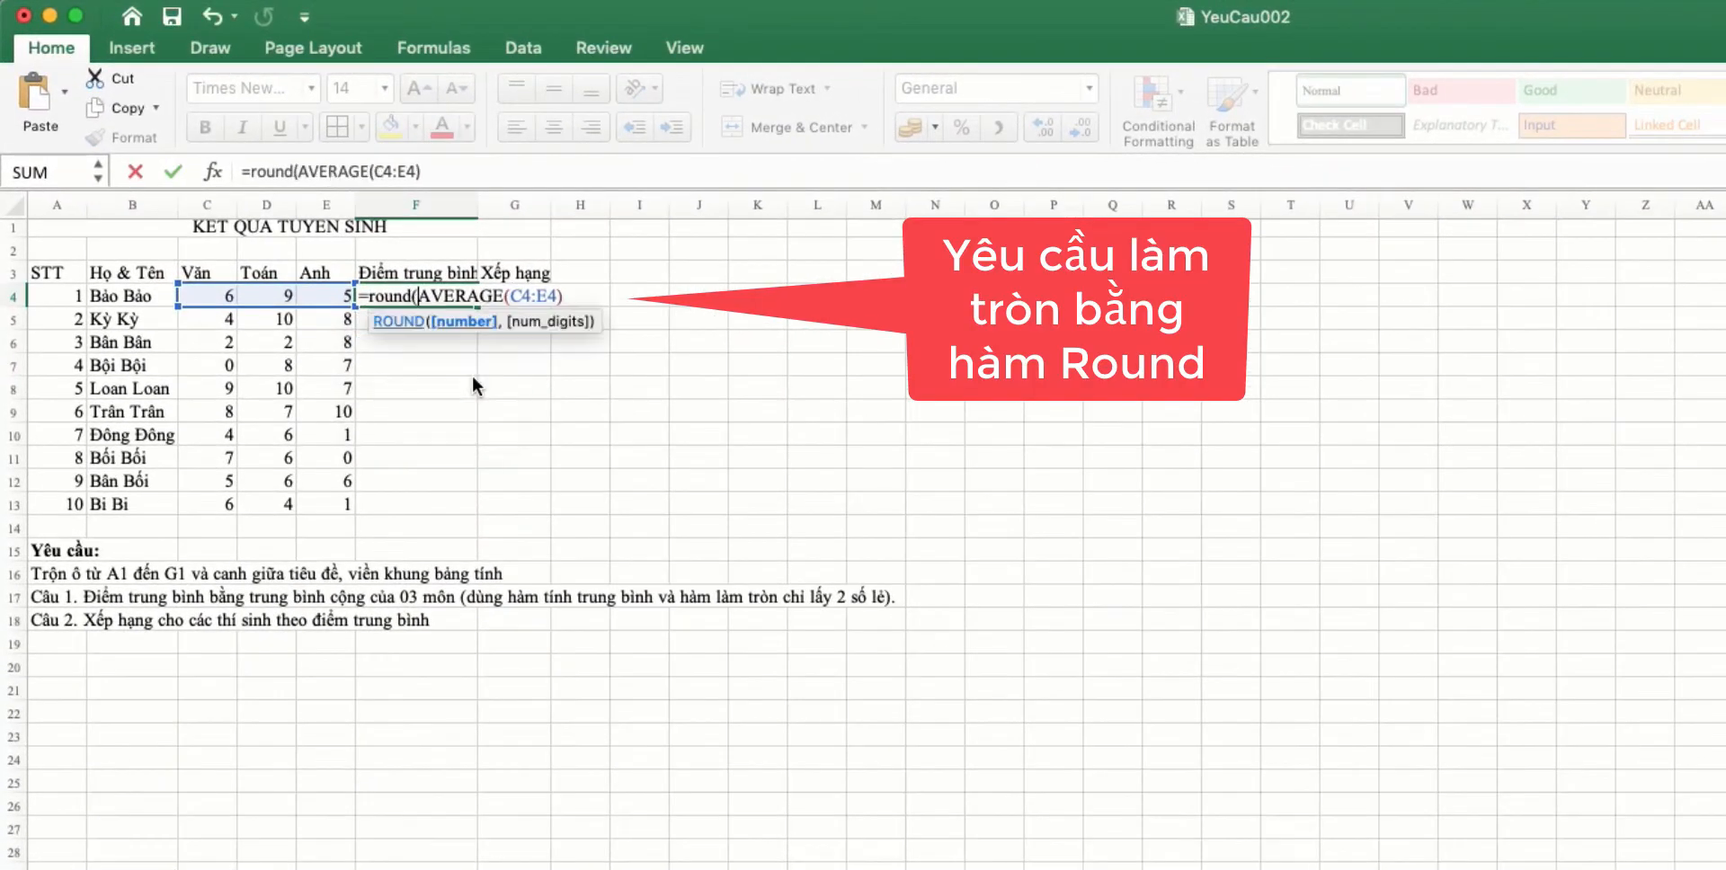
left_click(568, 295)
type(",")
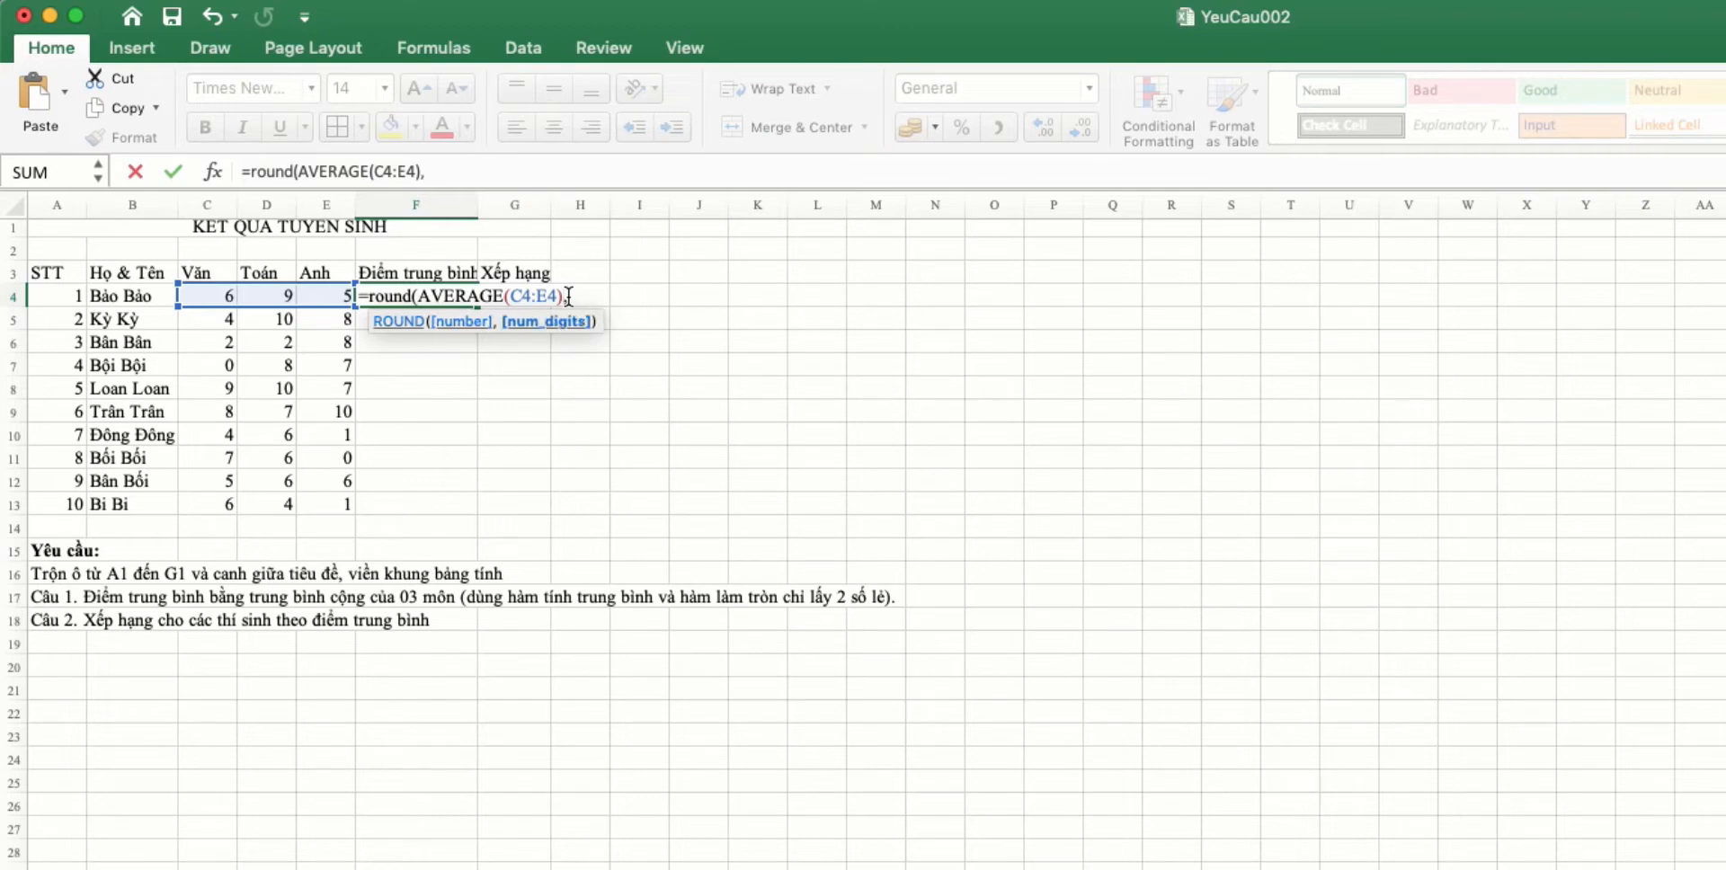
type("2)")
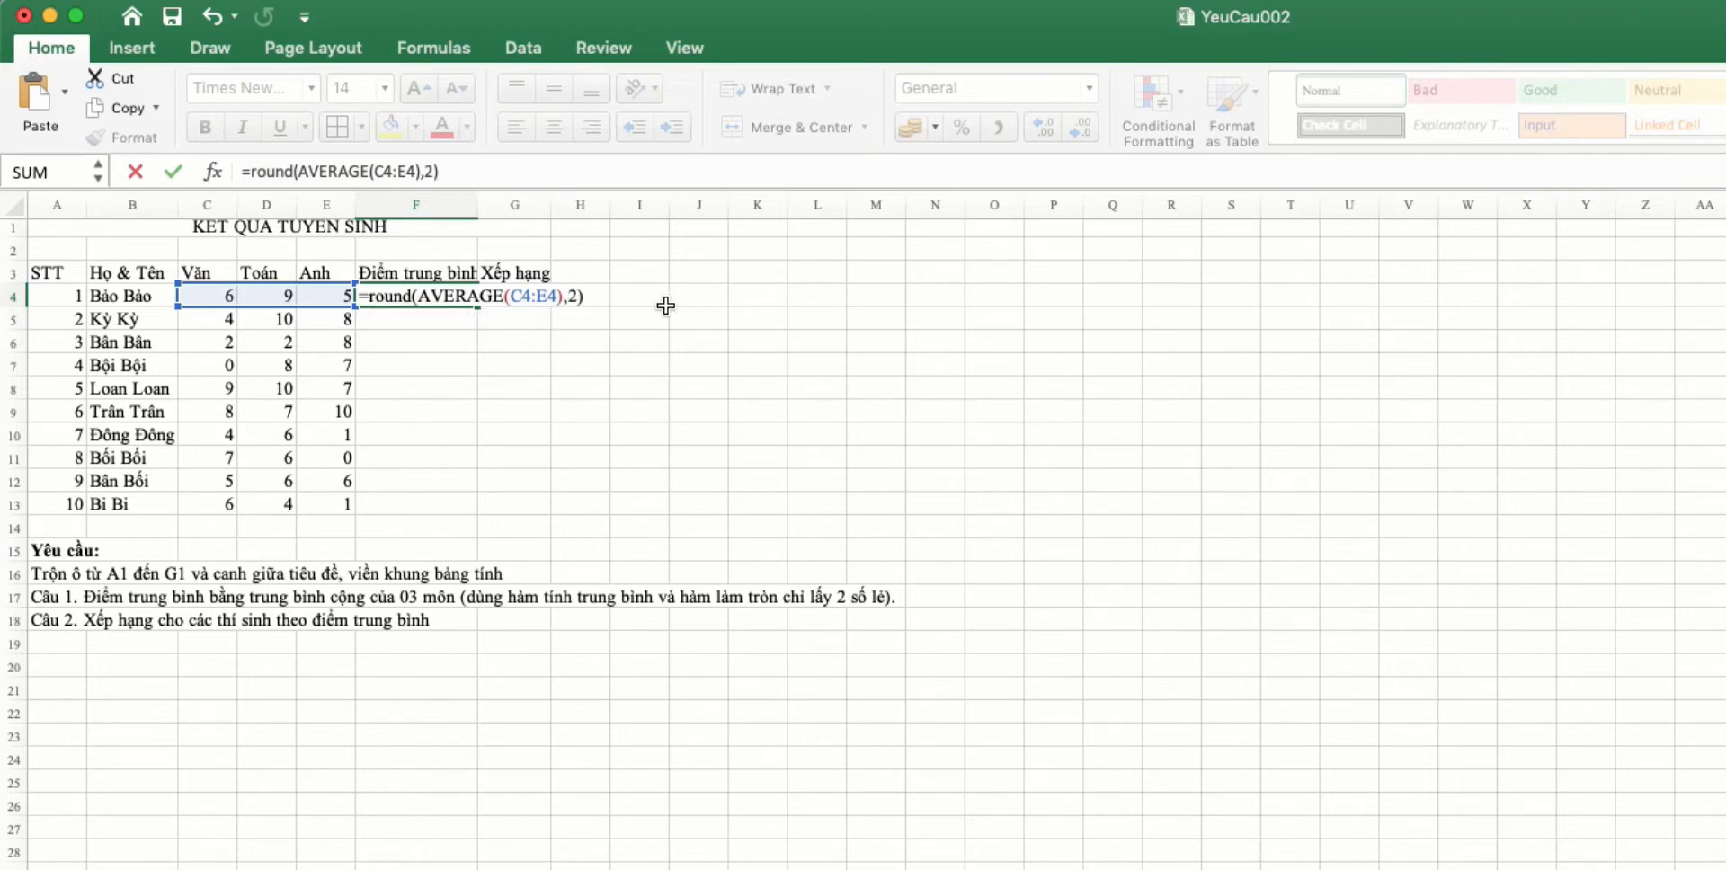
key("Return")
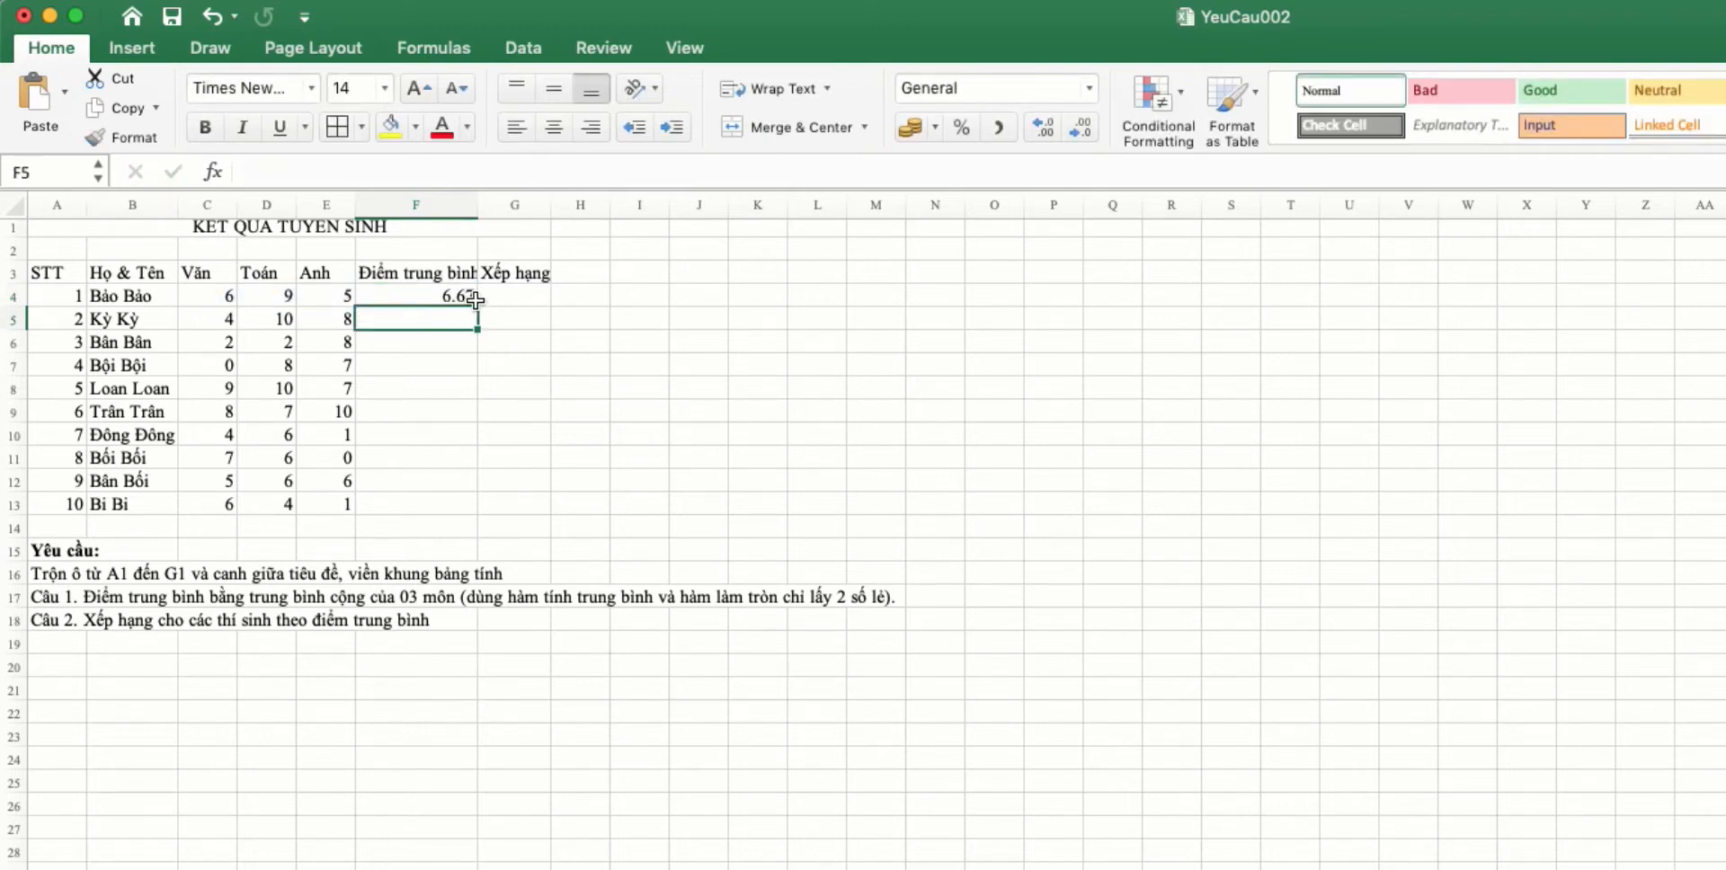
left_click(470, 300)
double_click(475, 307)
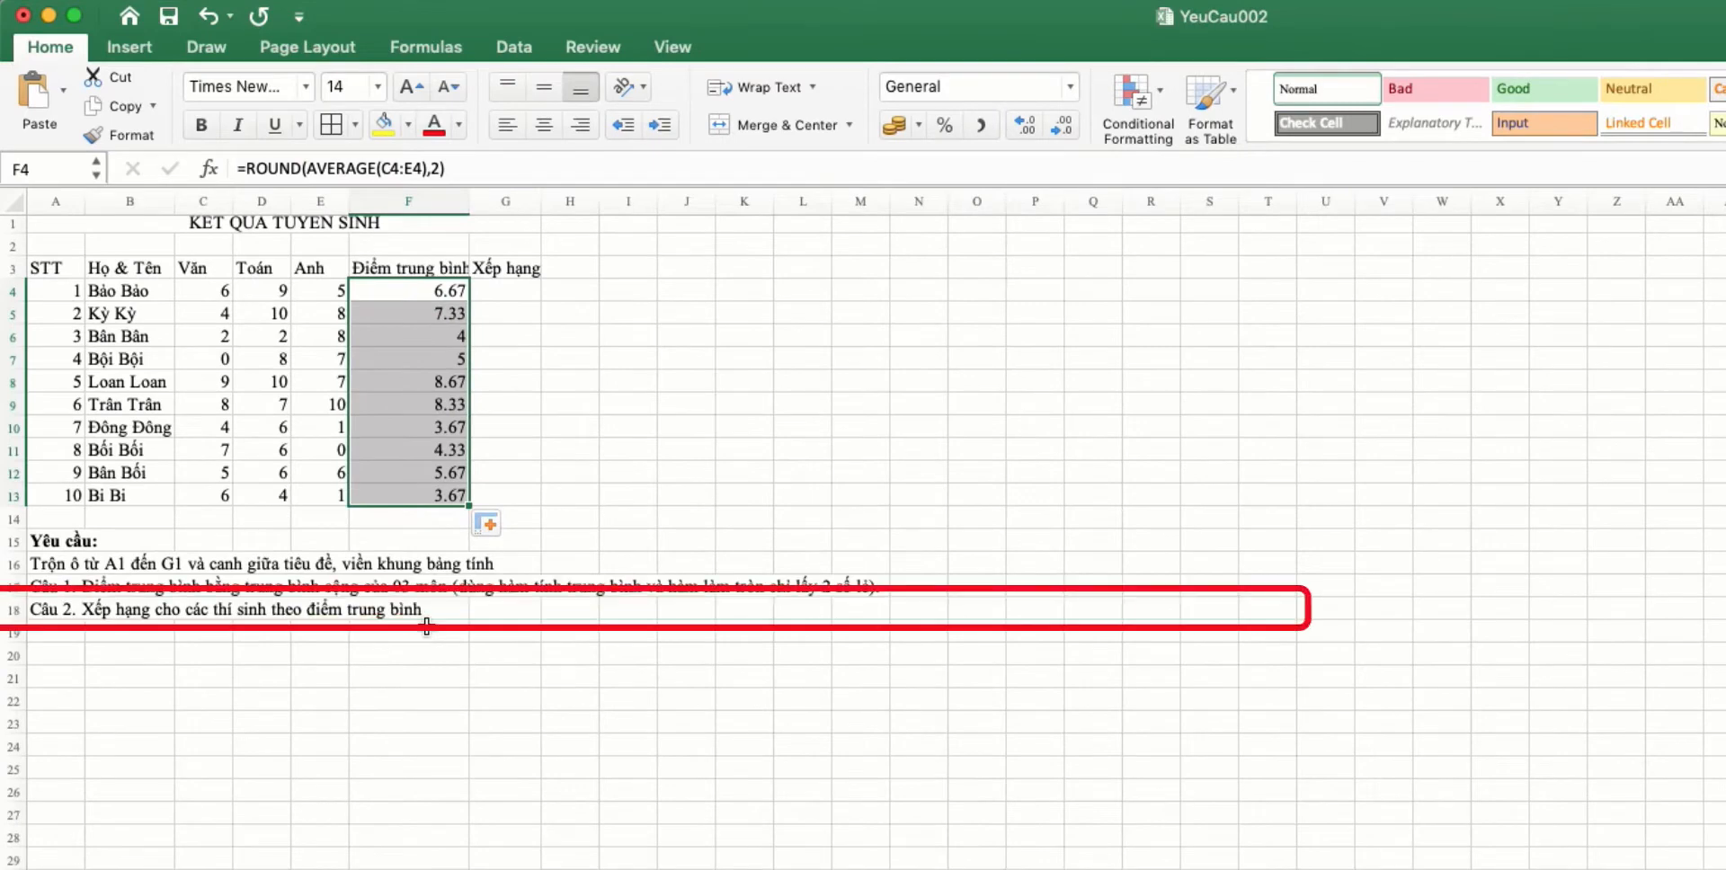
Apply borders to all cells of the score table A3:G13
scroll(103, 332, "down", 1)
left_click_drag(44, 261, 520, 478)
left_click(340, 128)
scroll(639, 477, "down", 1)
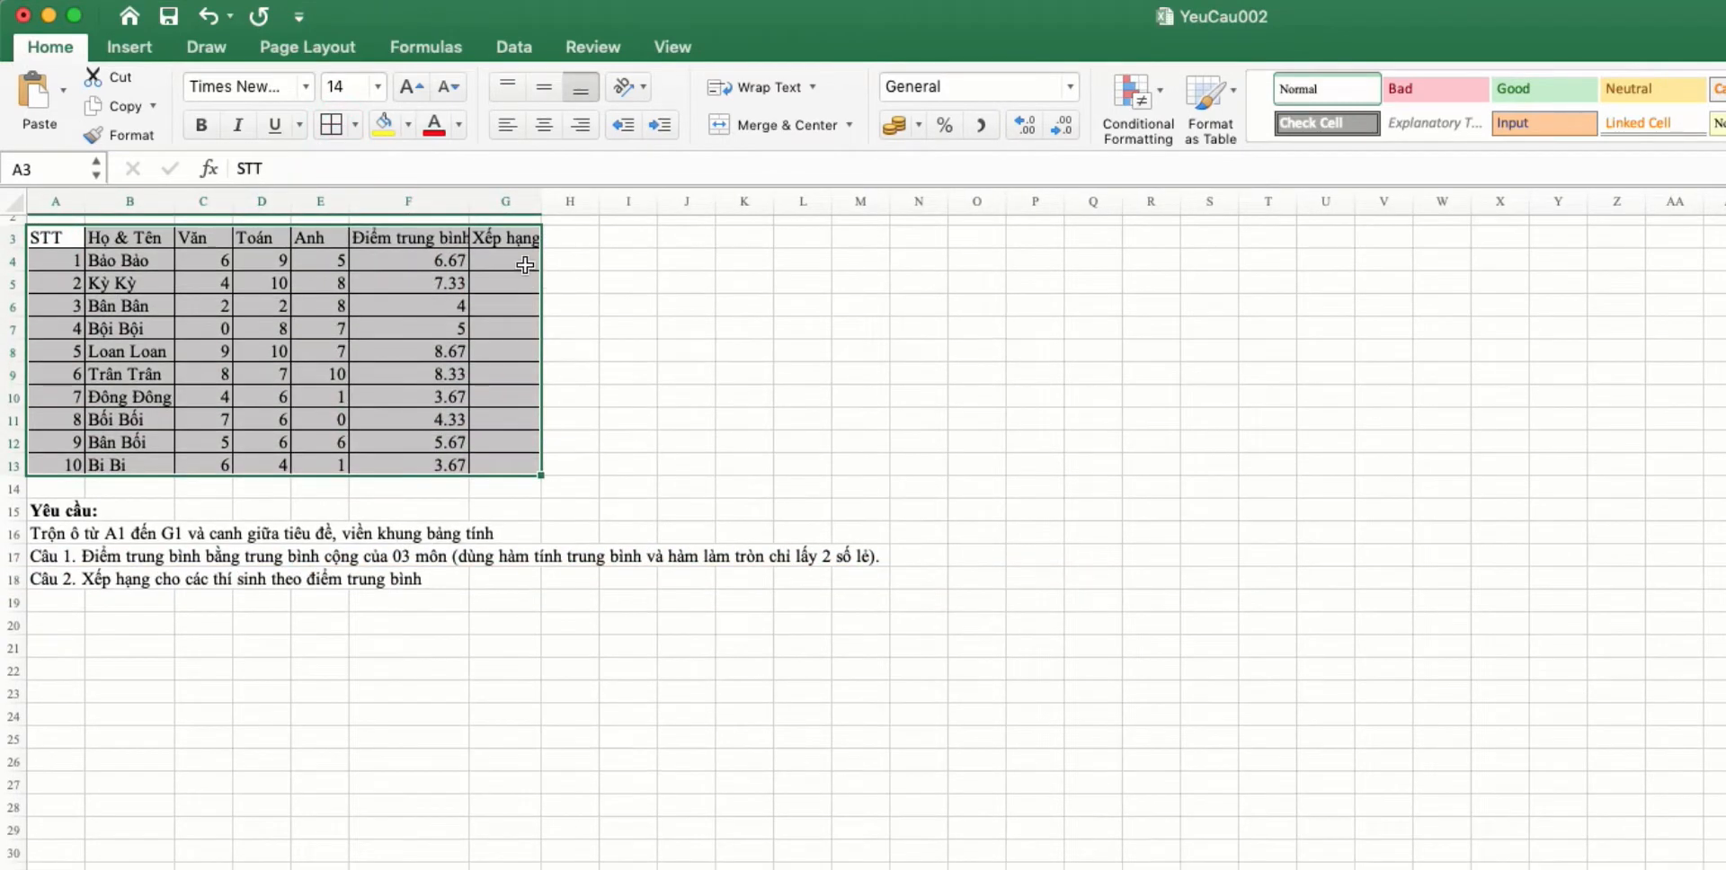
Build a RANK formula in G4 of the Xếp hạng column, ranking F4 within F4:F13 as an absolute range
left_click(522, 265)
type("=rank(")
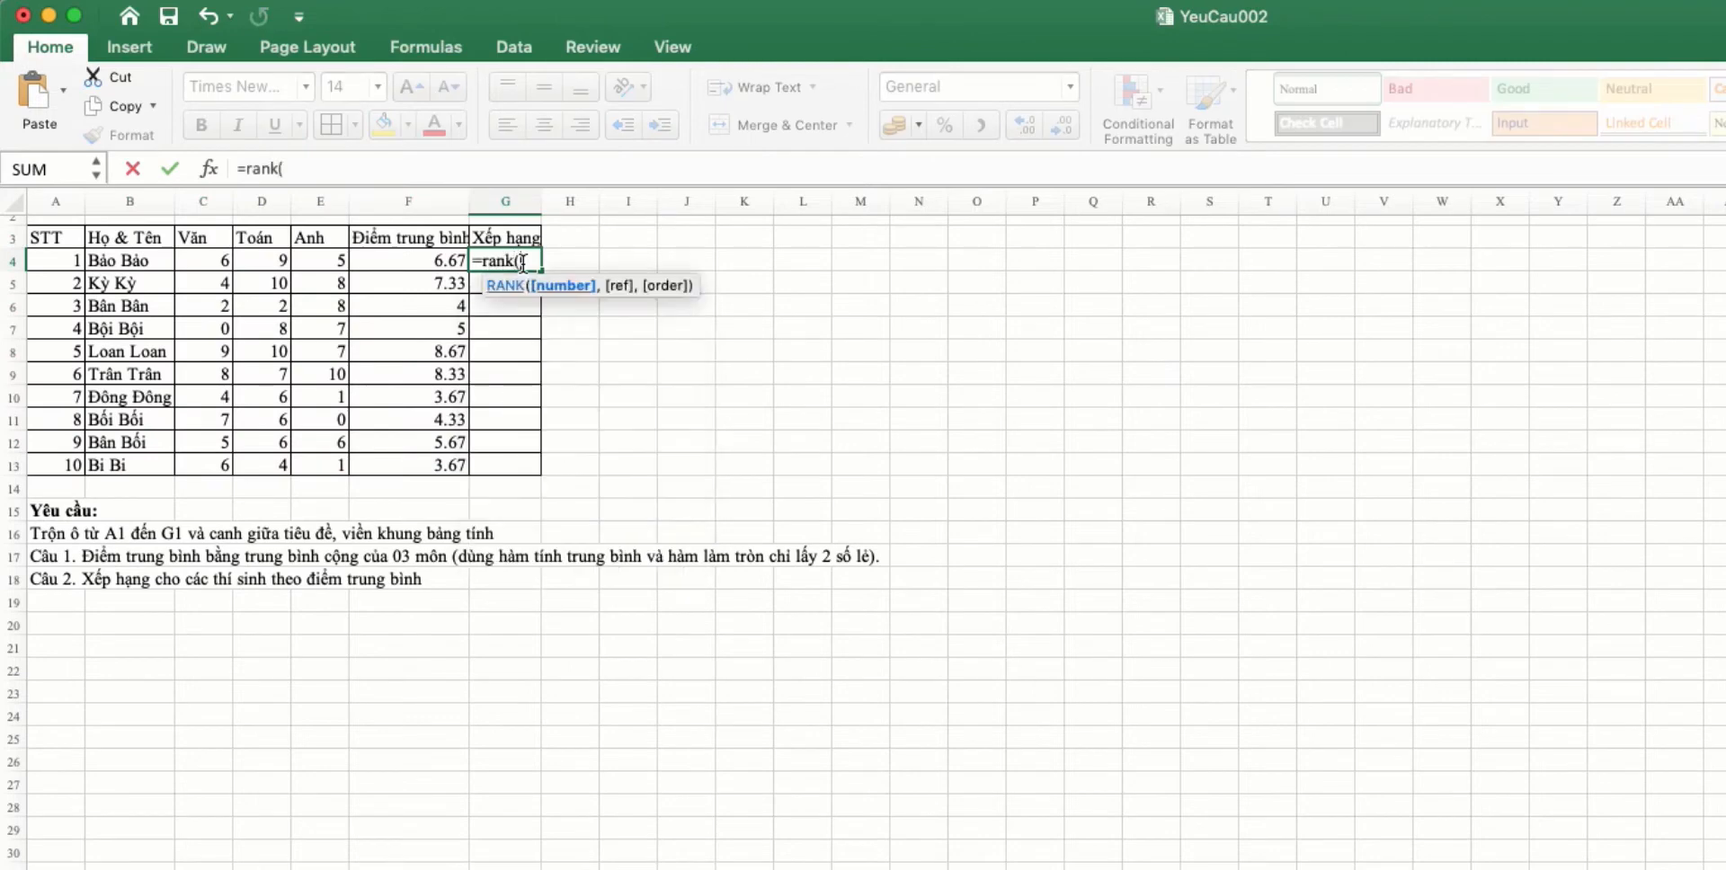
left_click(373, 267)
type(",")
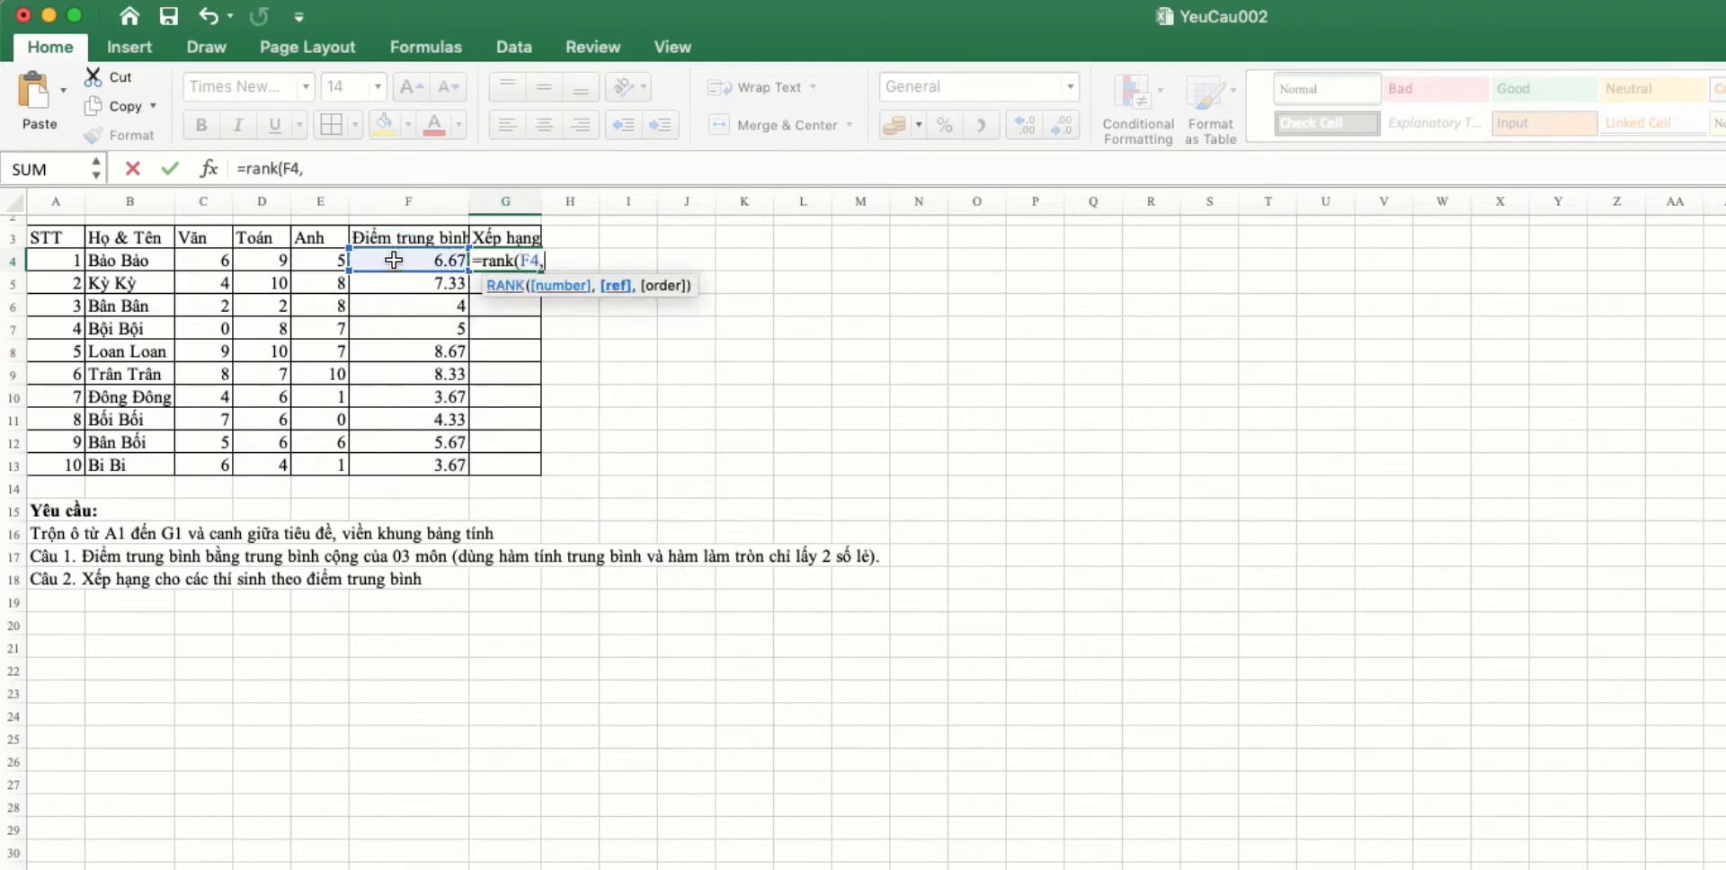
left_click(408, 260)
left_click_drag(409, 300, 413, 463)
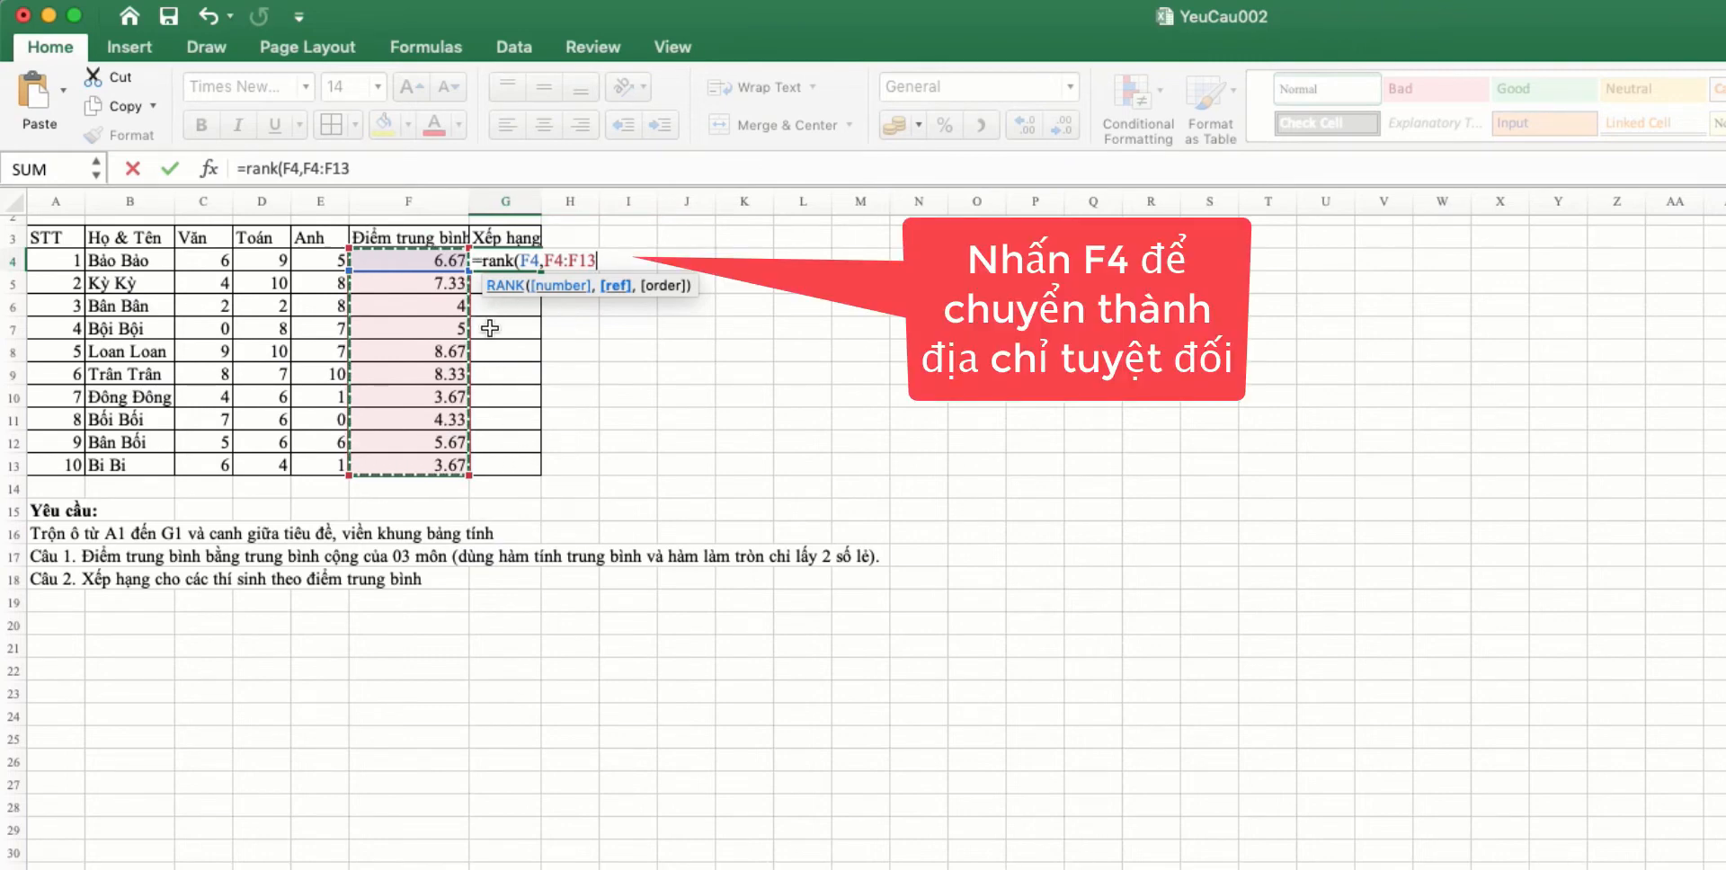
key("F4")
type(",")
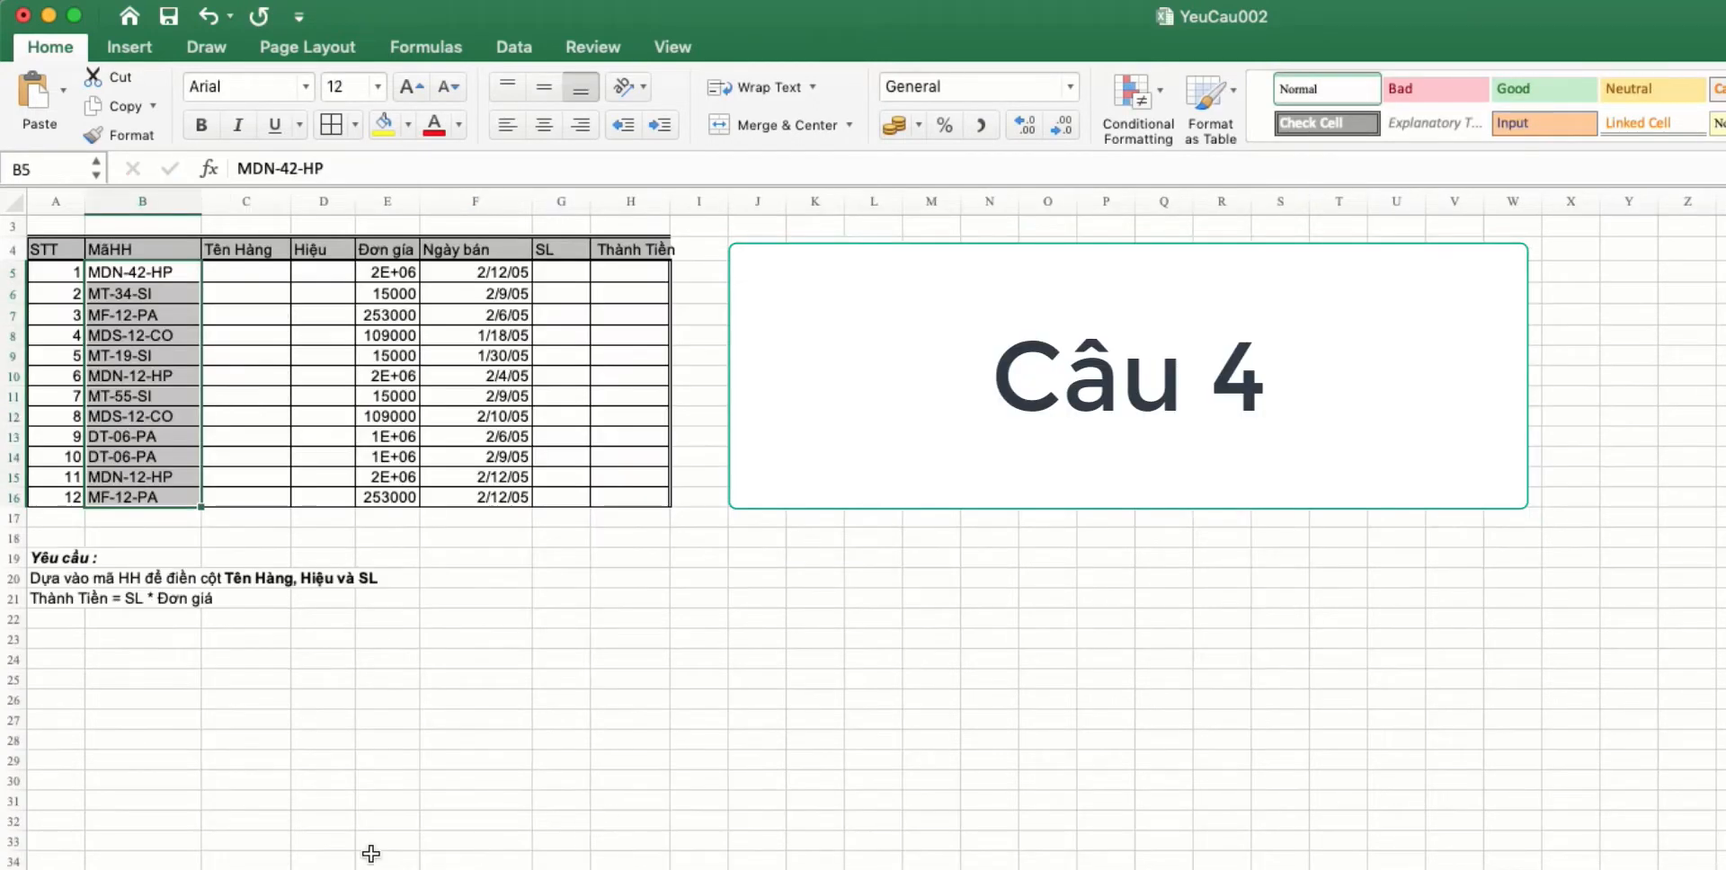
Enter =RIGHT(B5,2) in D5 and fill it down the Hiệu column to D16
left_click(320, 270)
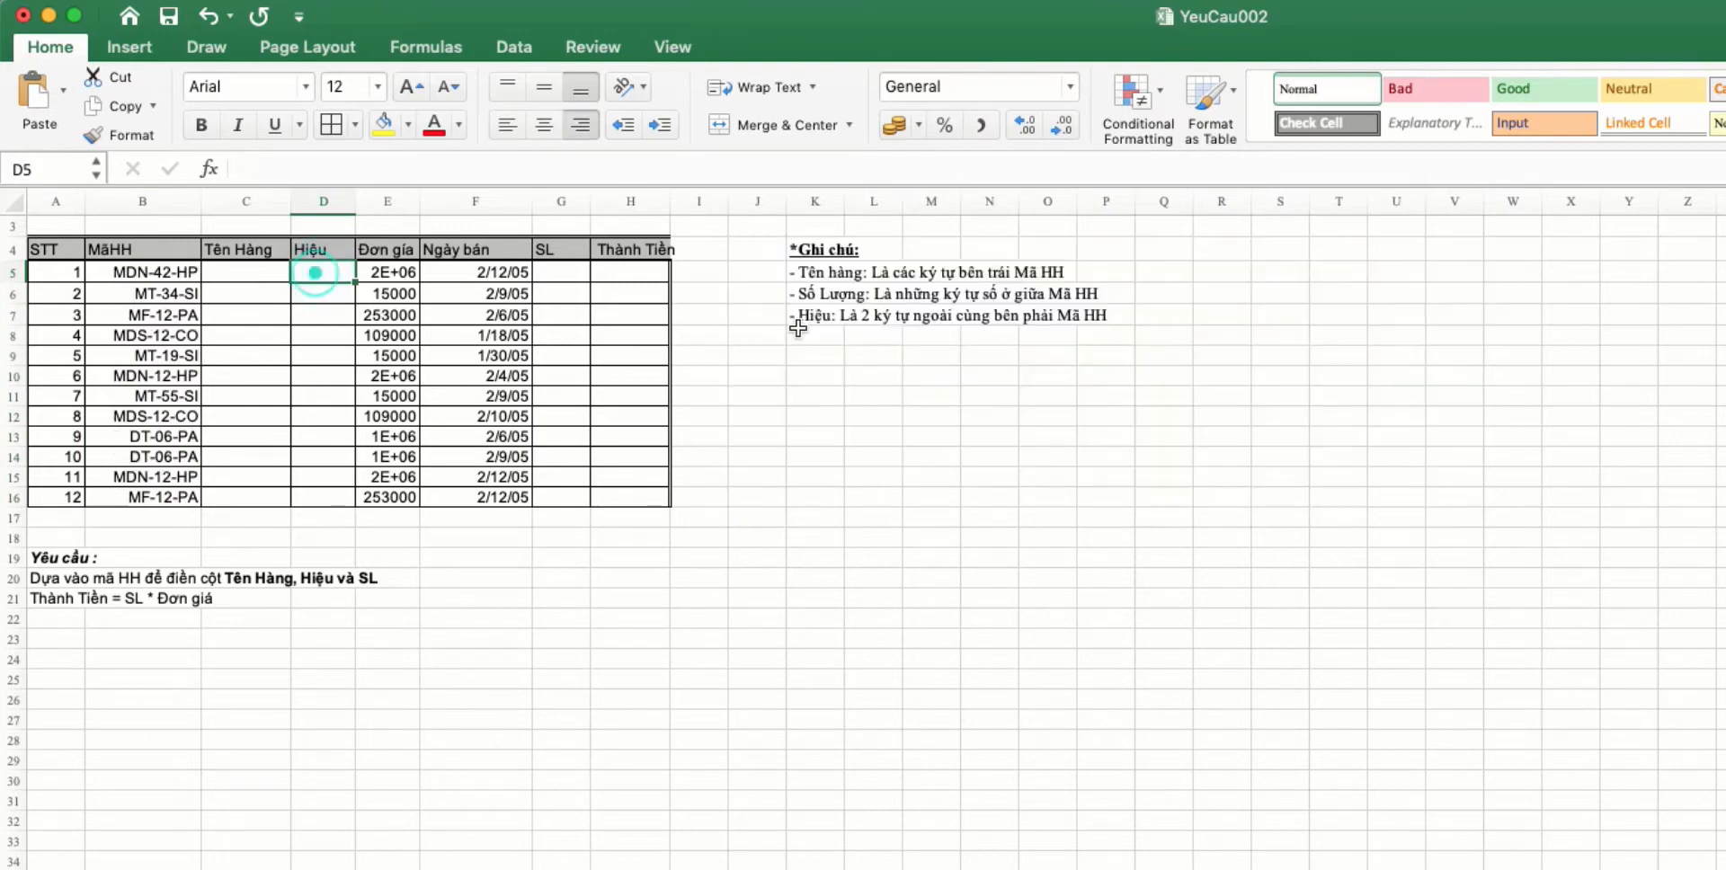
type("=")
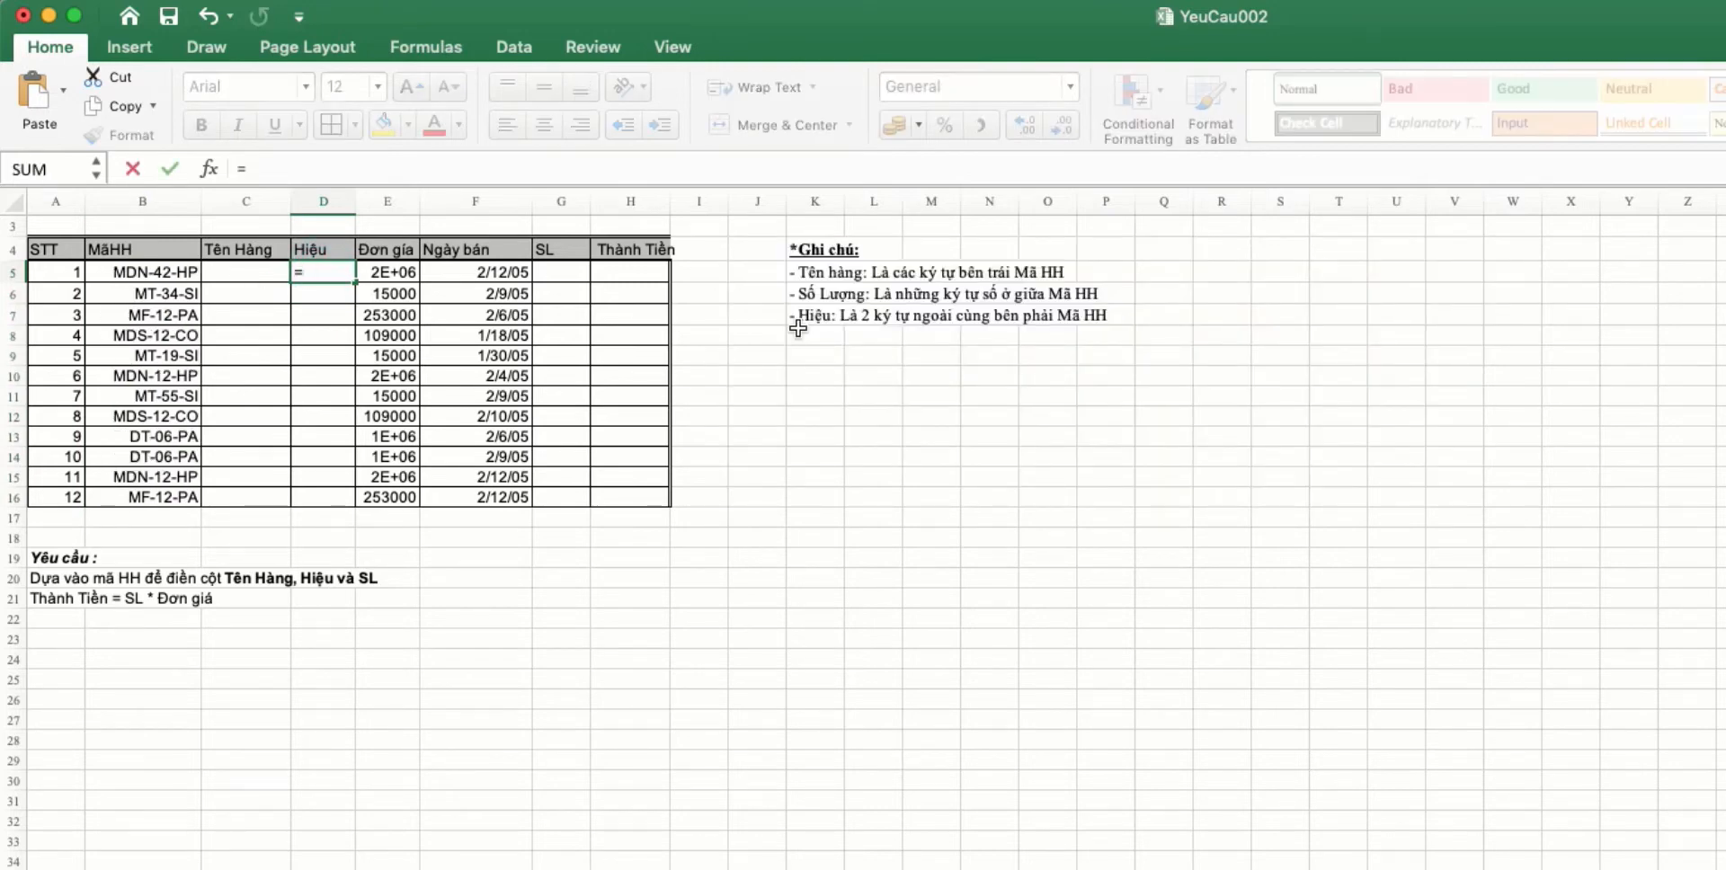
type("right(")
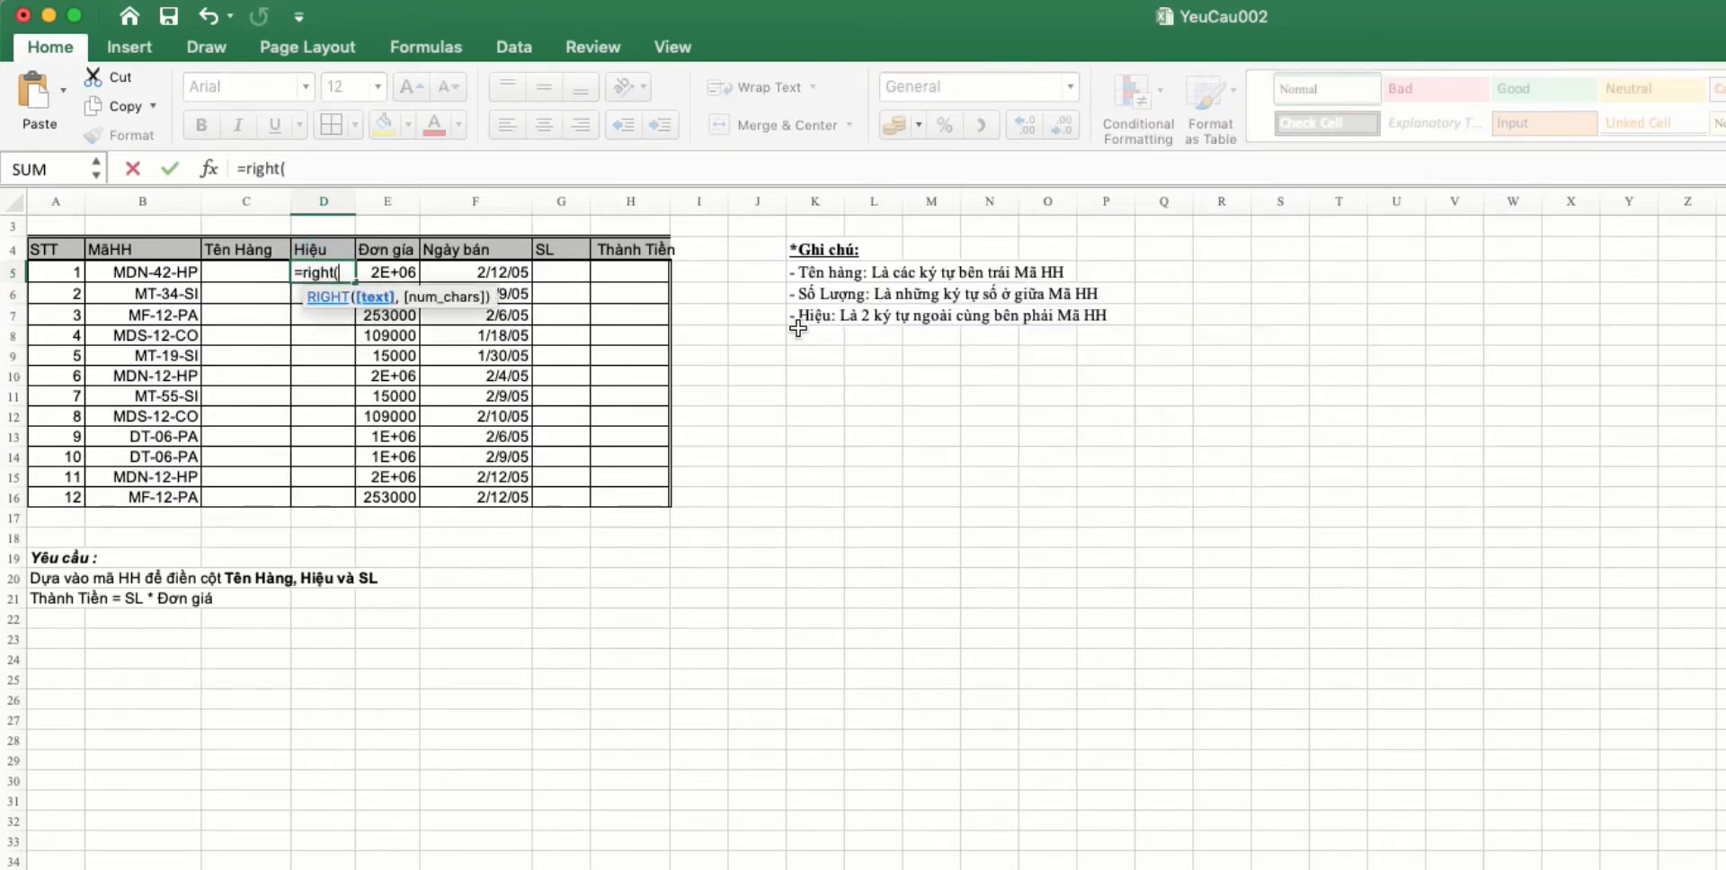
left_click(177, 272)
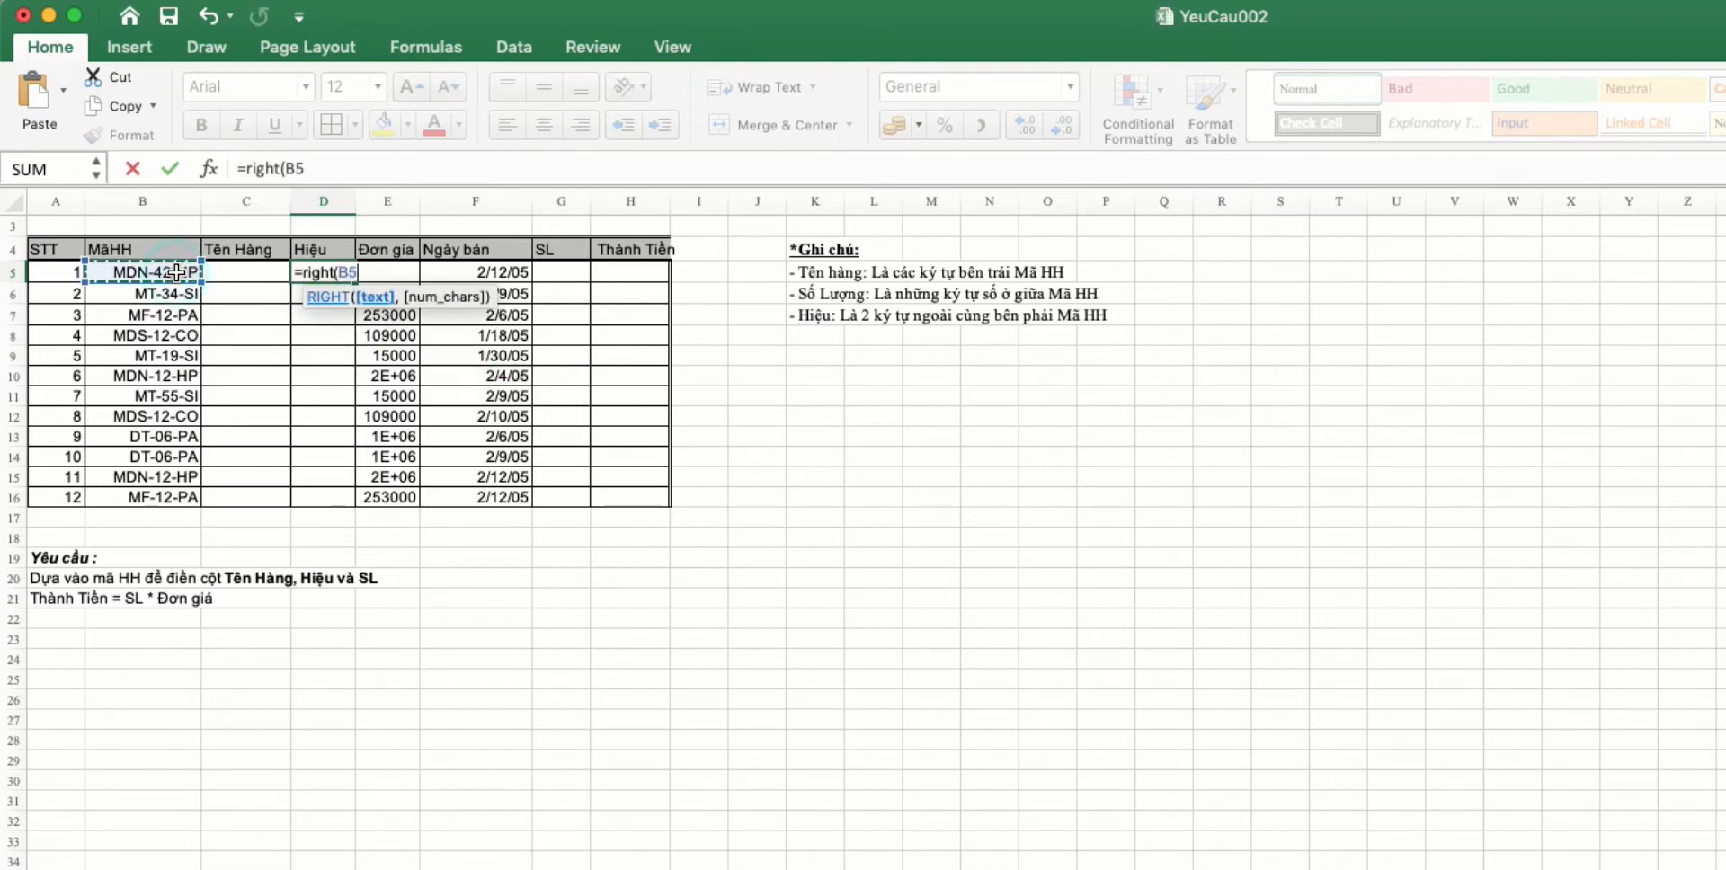
type(",2")
key("Return")
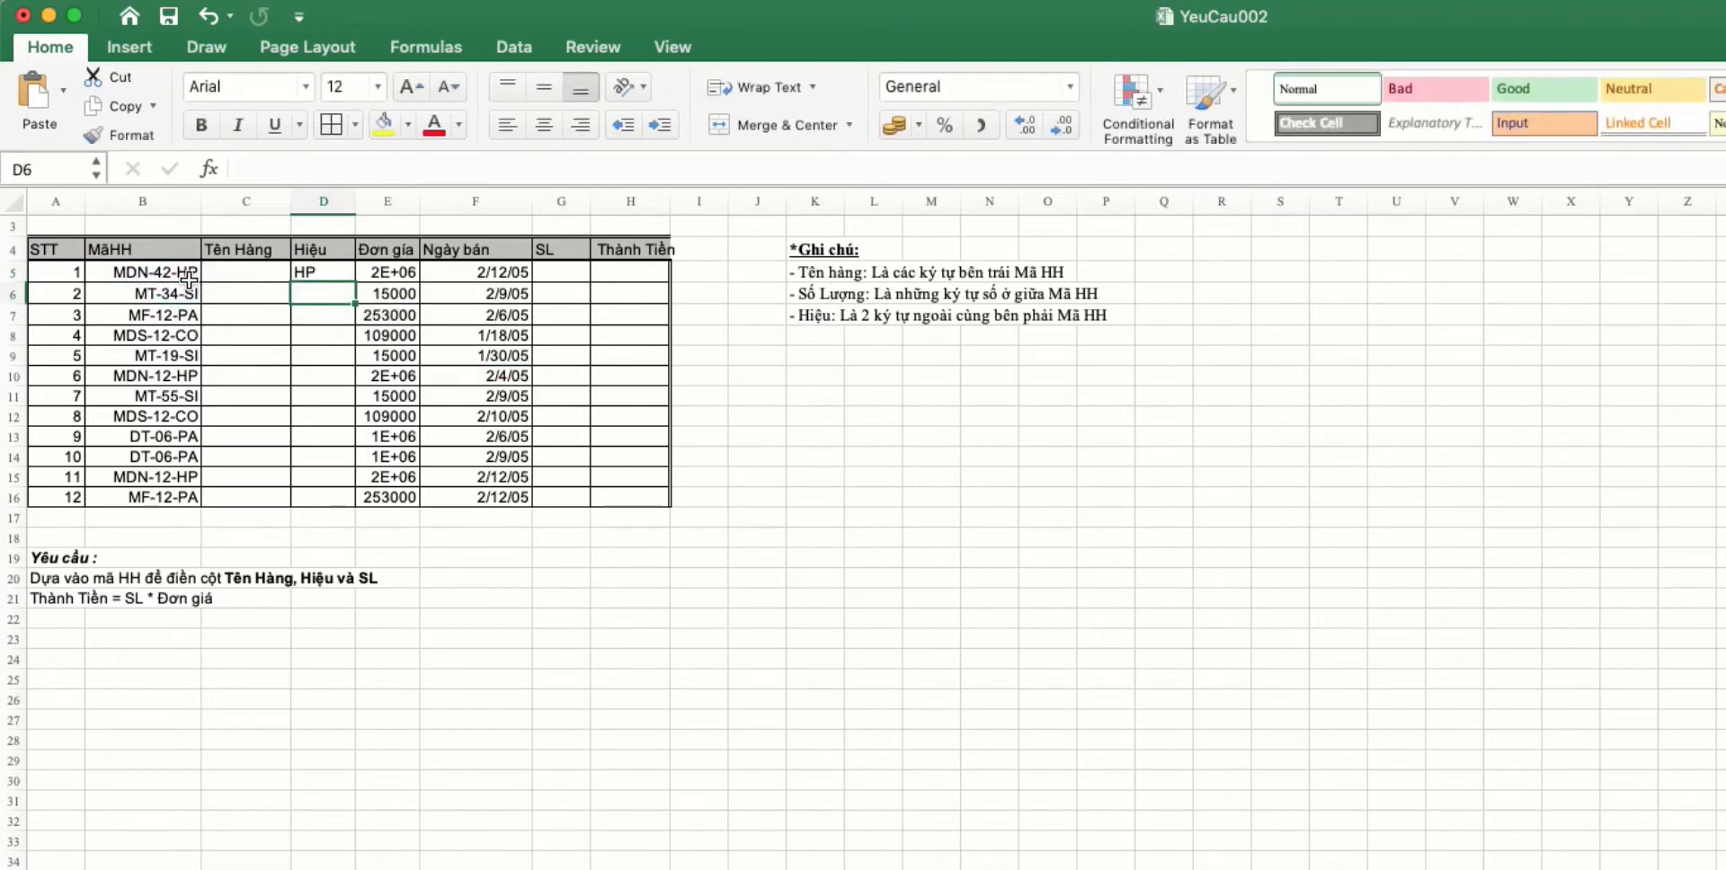
left_click(304, 272)
double_click(354, 281)
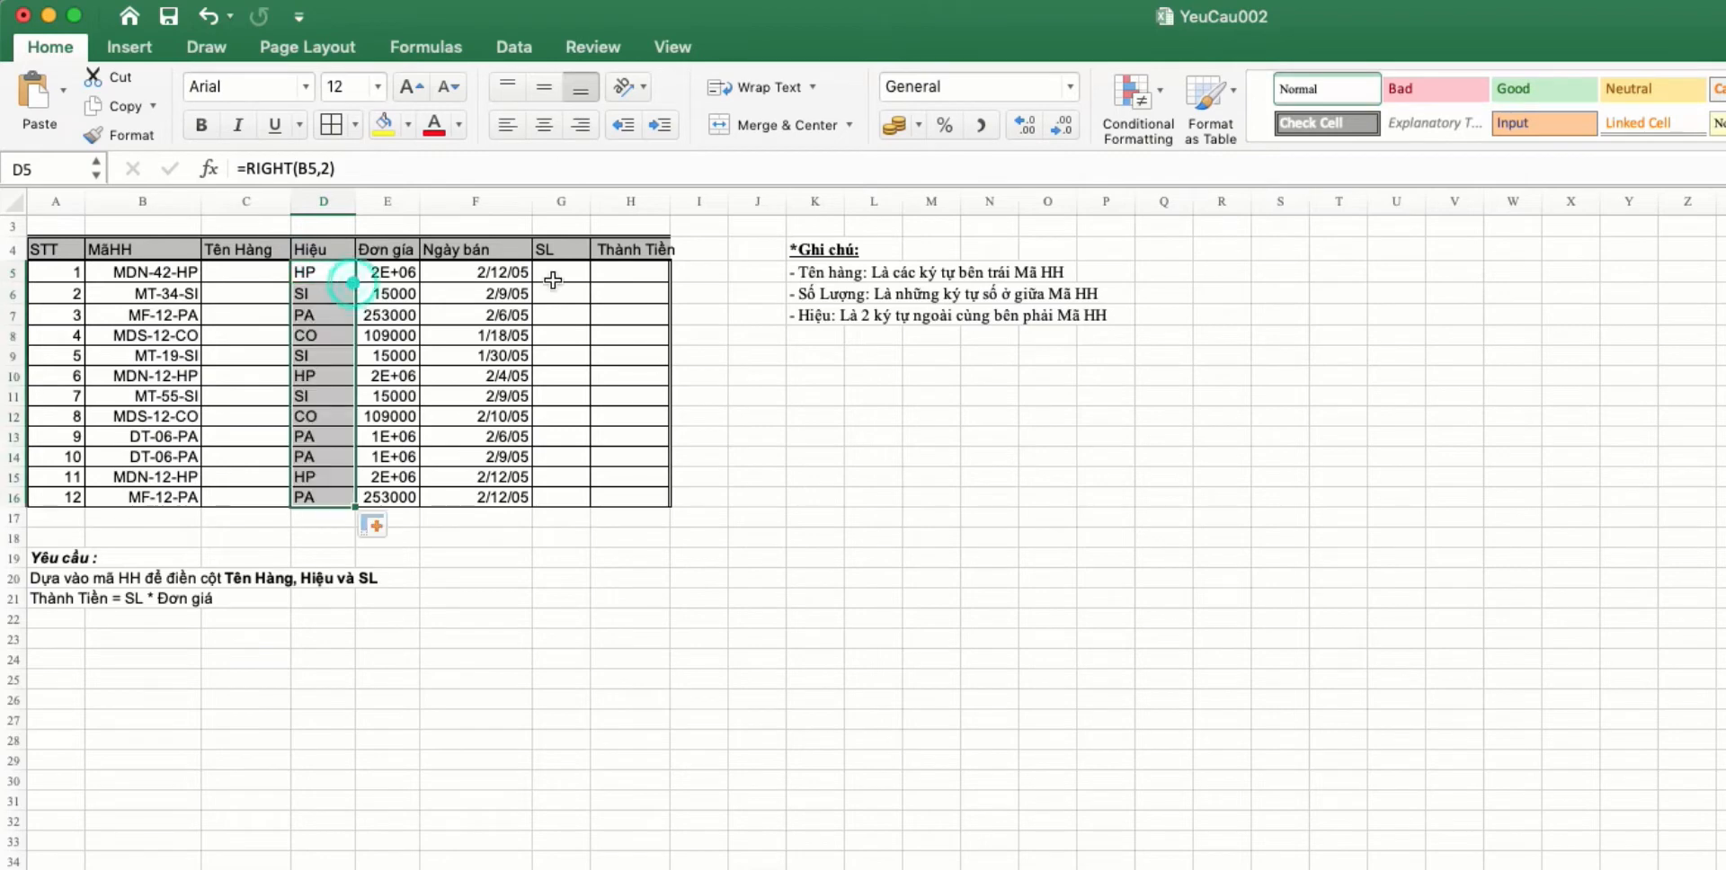
Enter =RIGHT(B5,5) in G5 of the SL column to extract the last five characters of the product code
left_click(559, 272)
type("=right(")
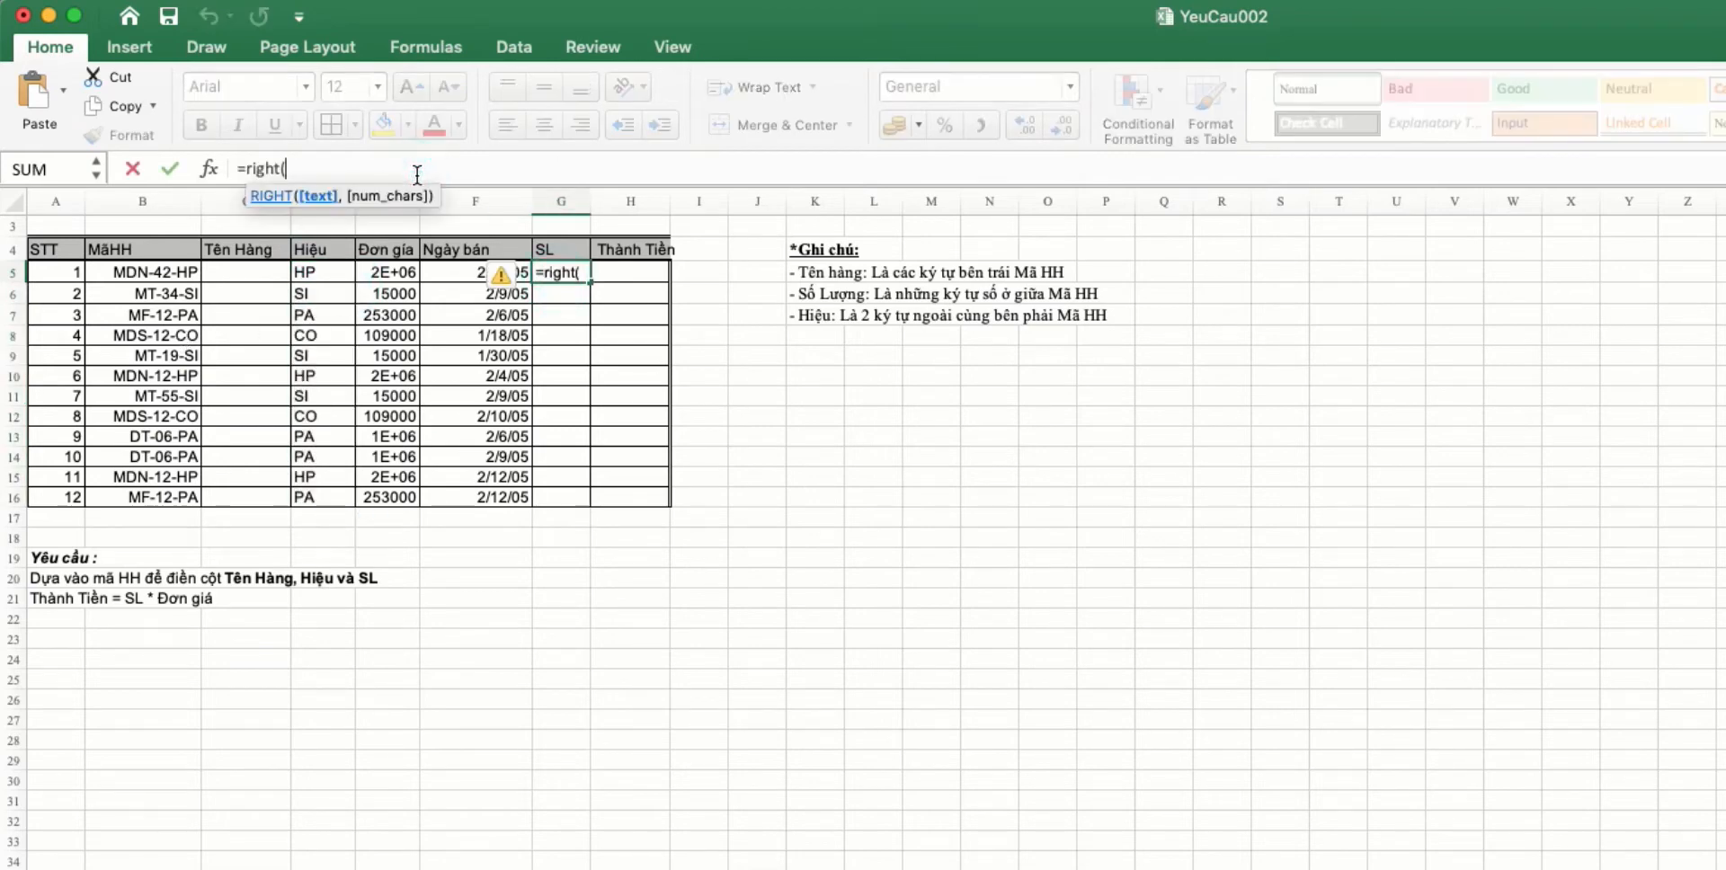
left_click(180, 273)
type(",")
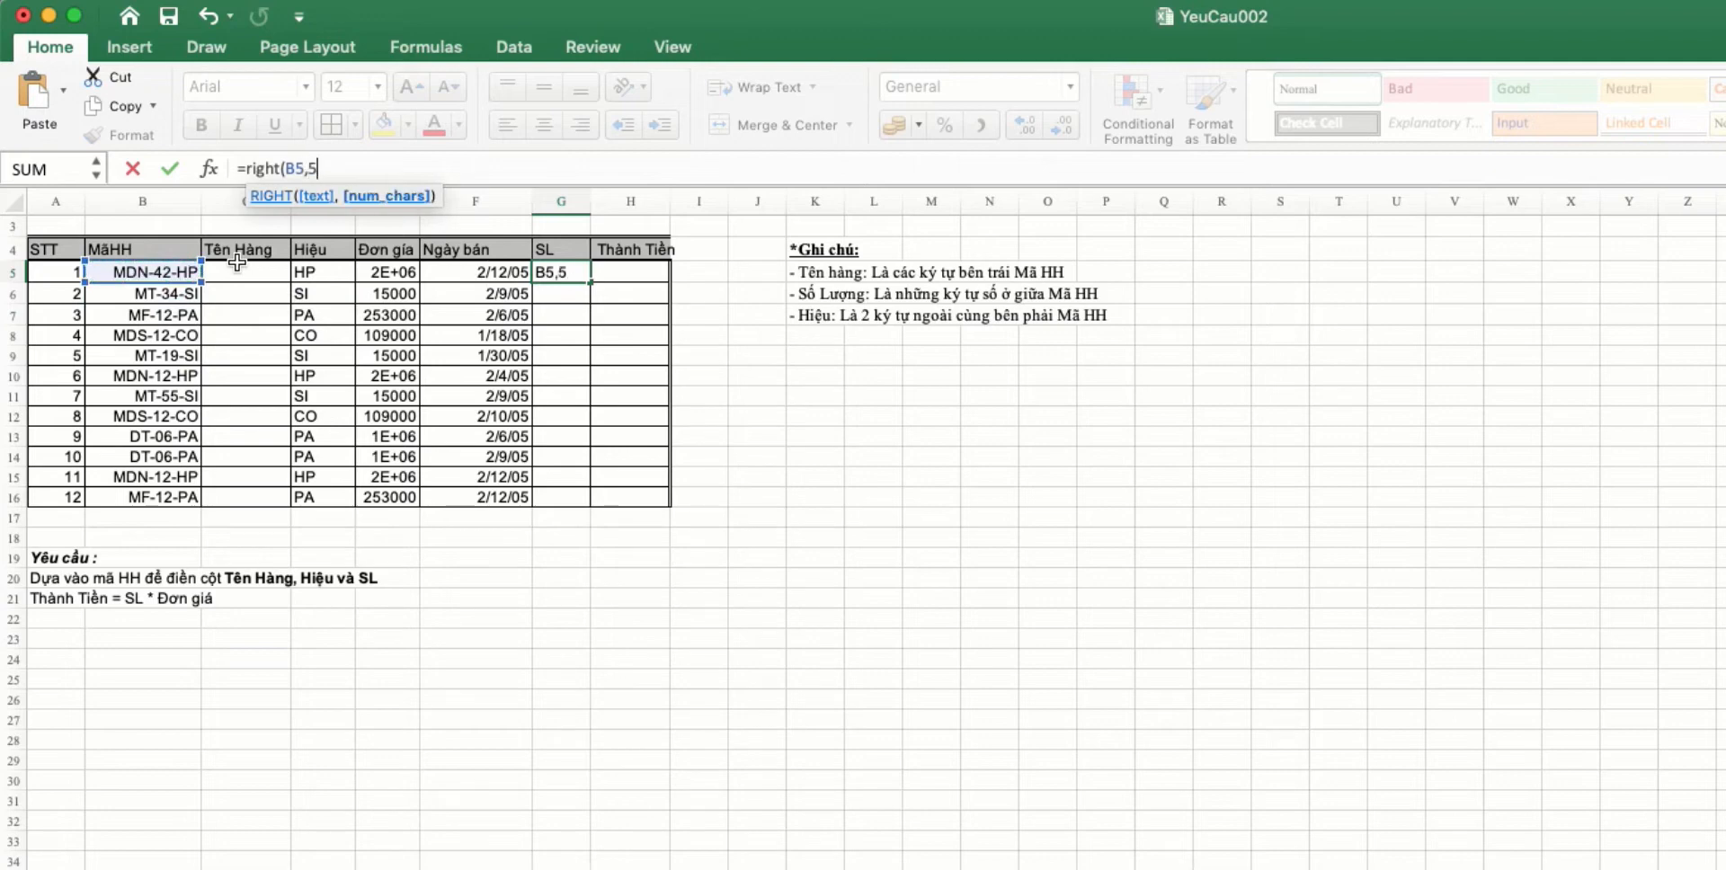
type("5")
key("Return")
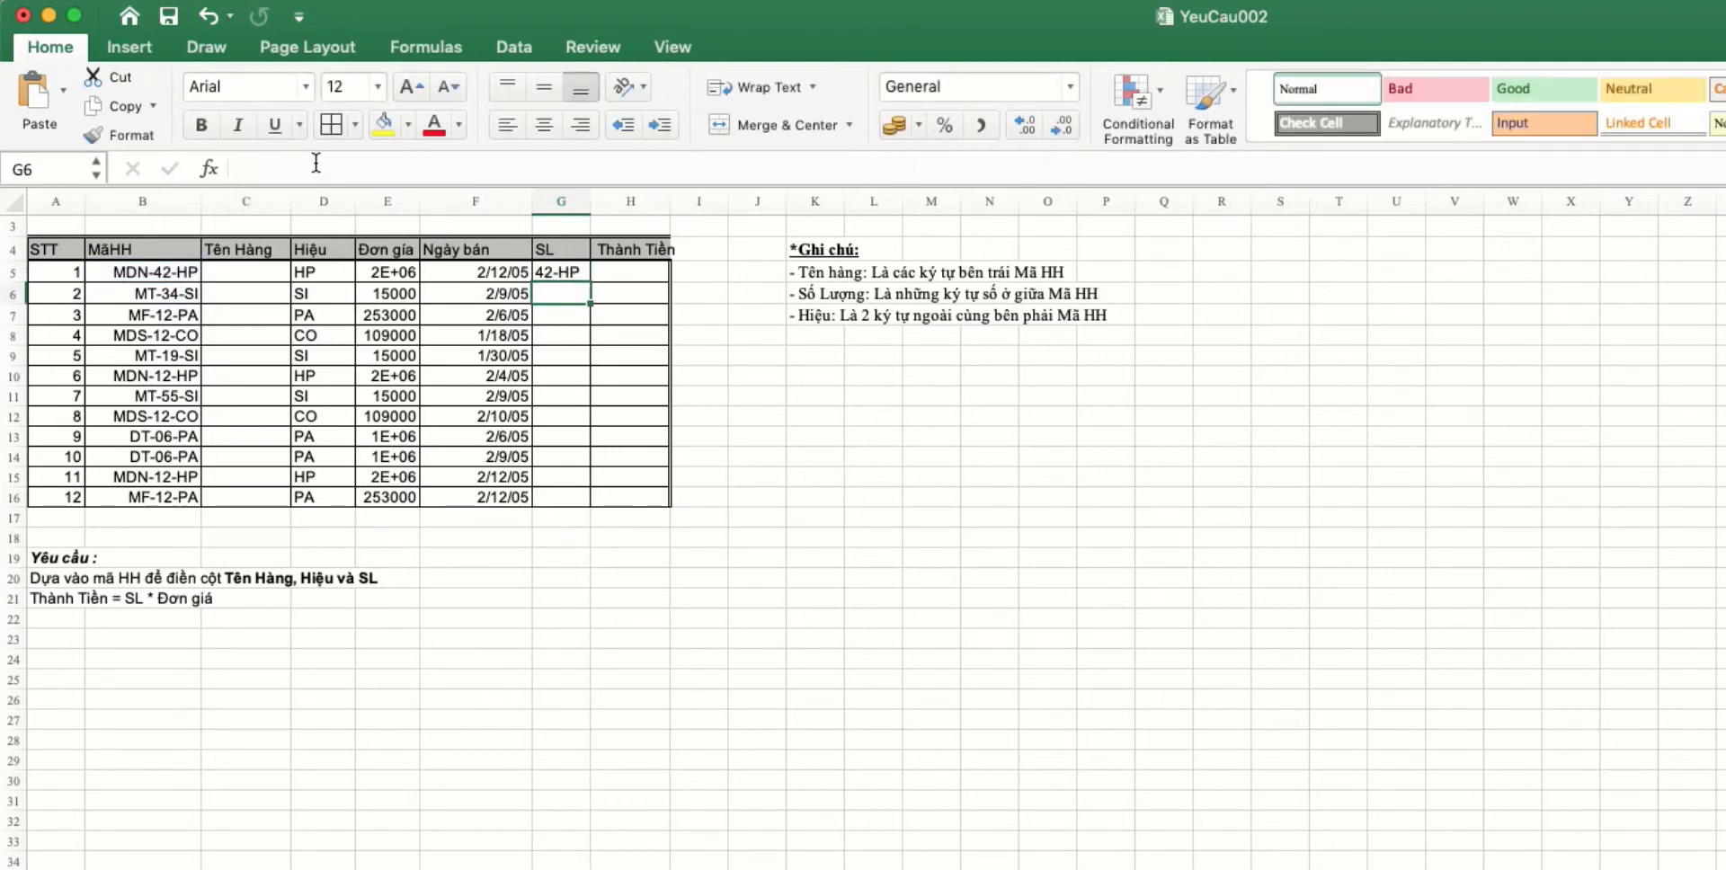
Nest the SL formula in G5 inside LEFT so it becomes =LEFT(RIGHT(B5,5),2)
left_click(559, 272)
double_click(559, 272)
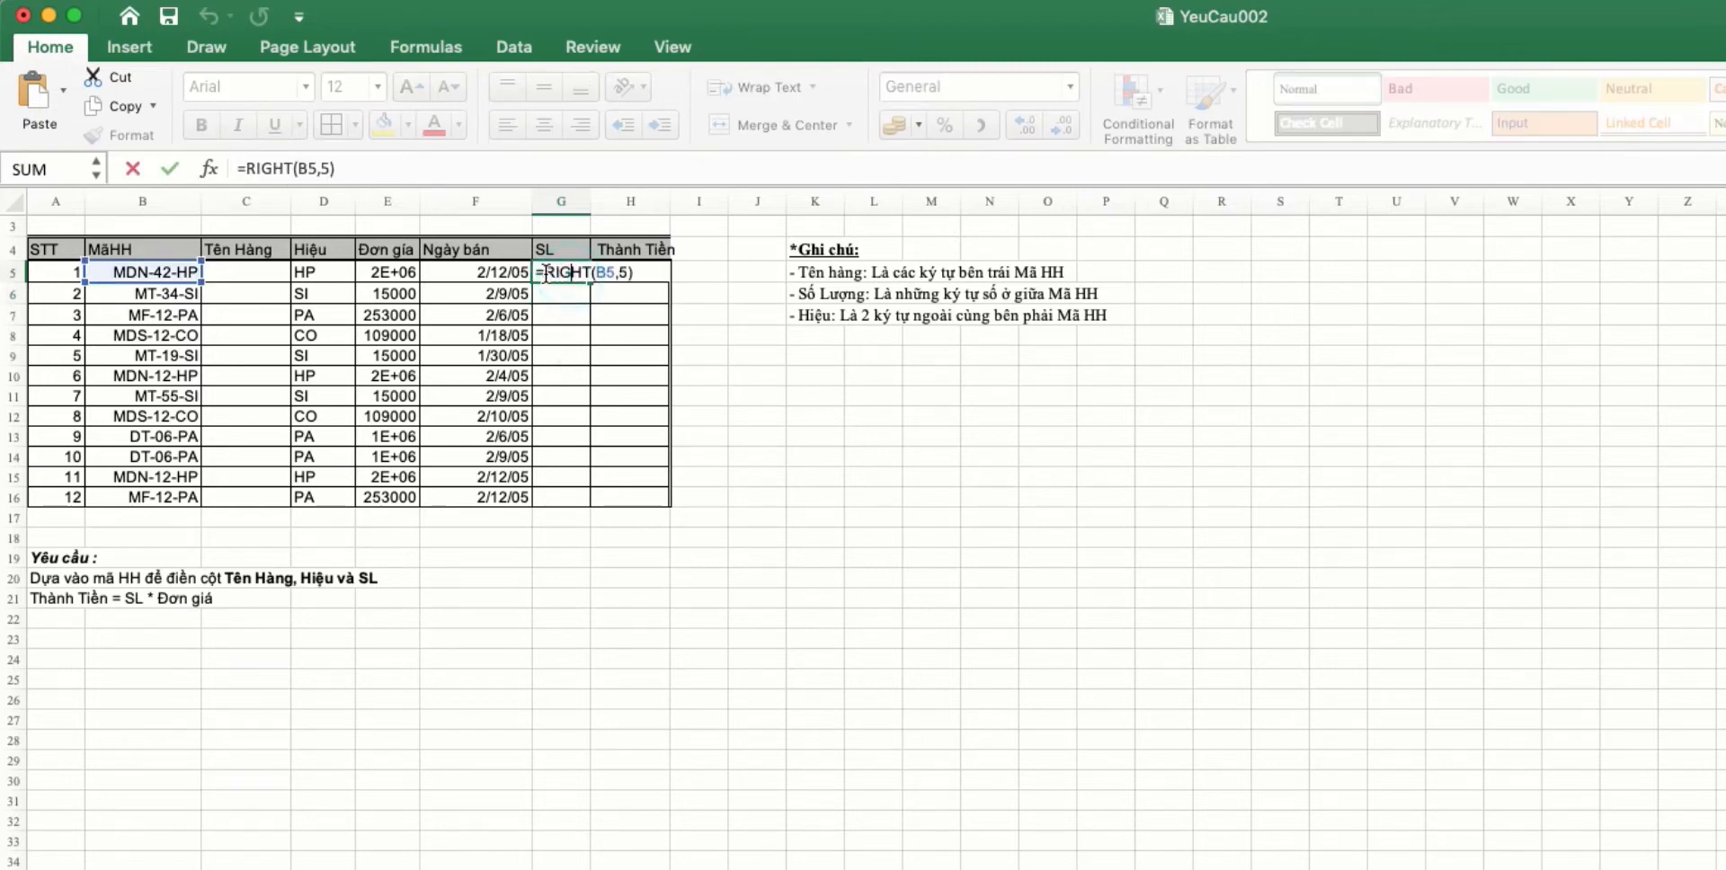
type("left")
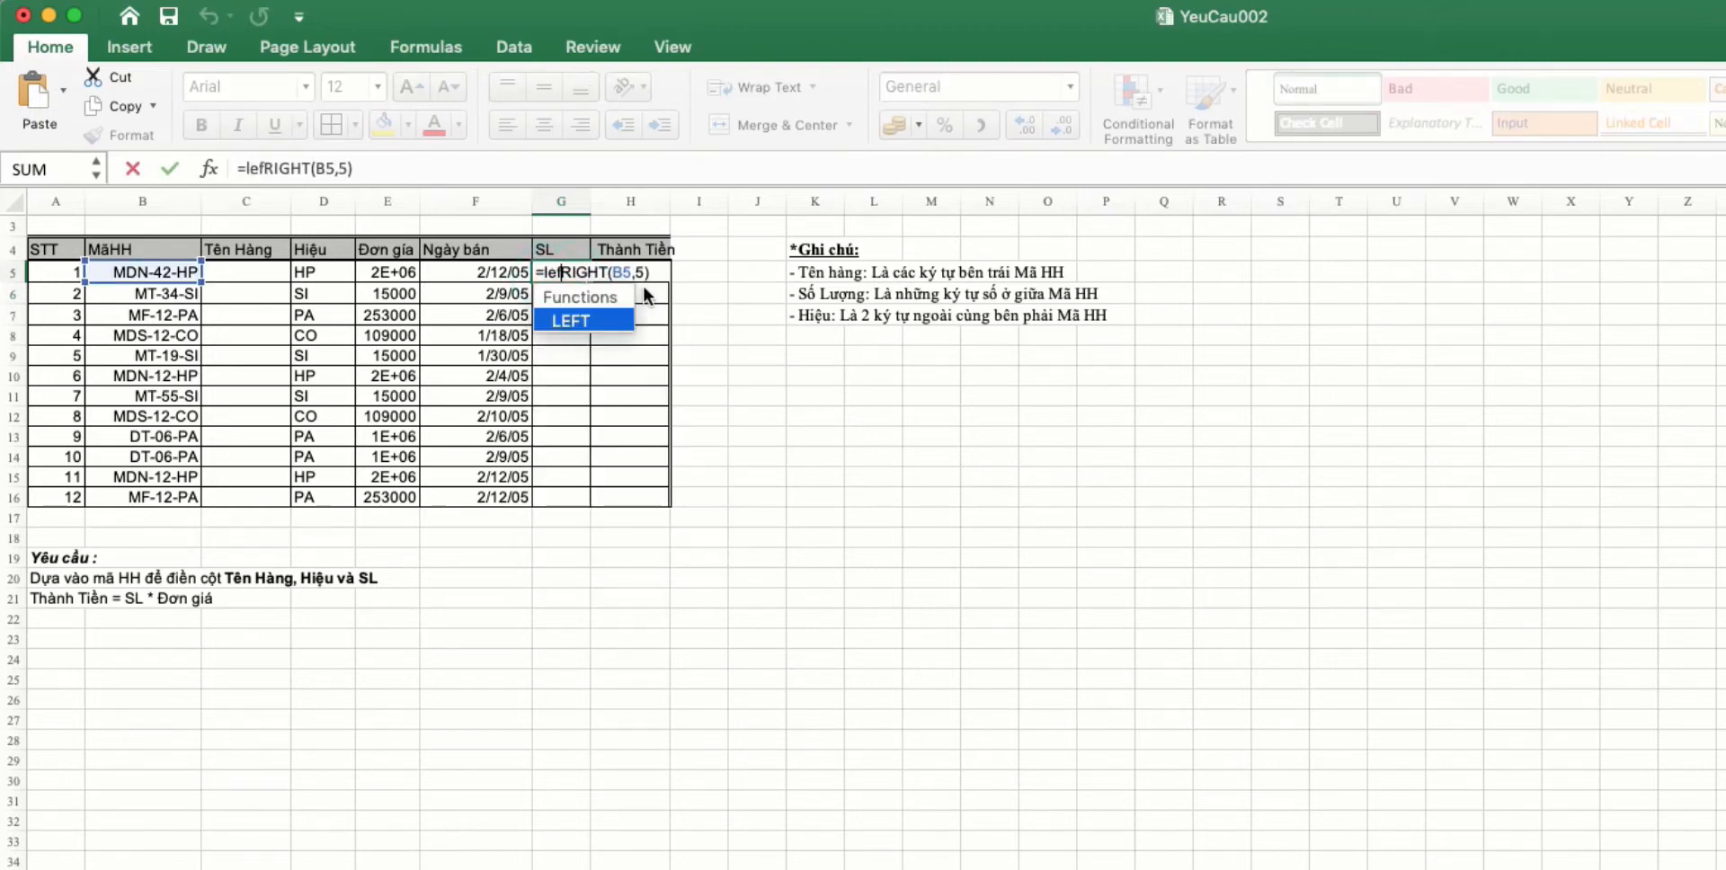
type("(")
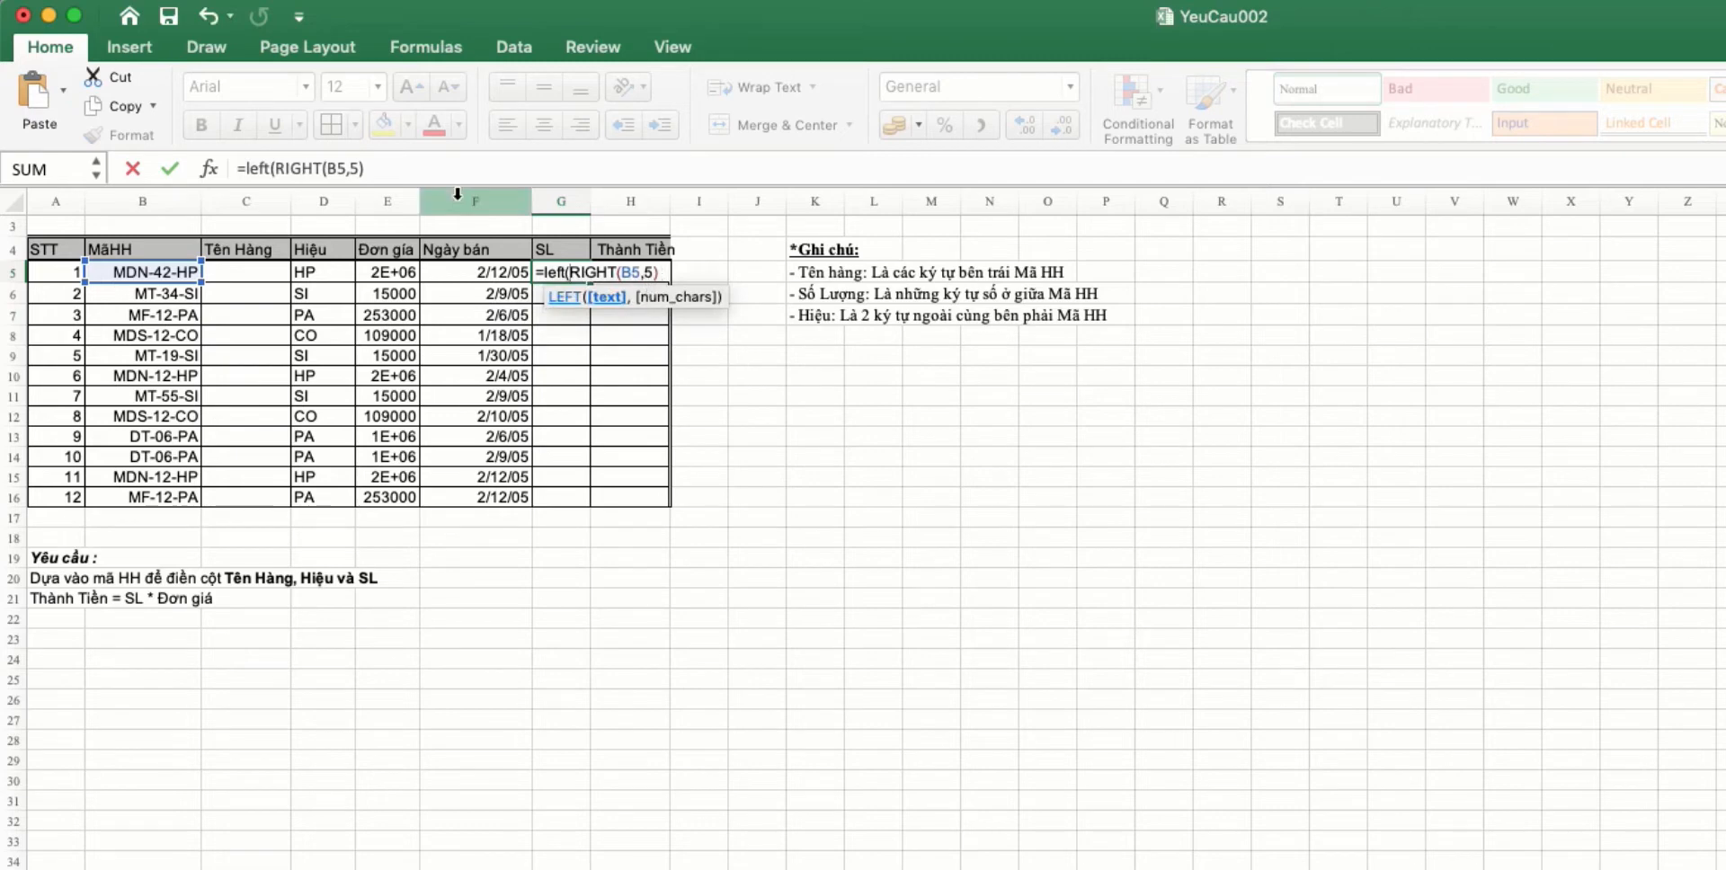
left_click(430, 167)
type(",2")
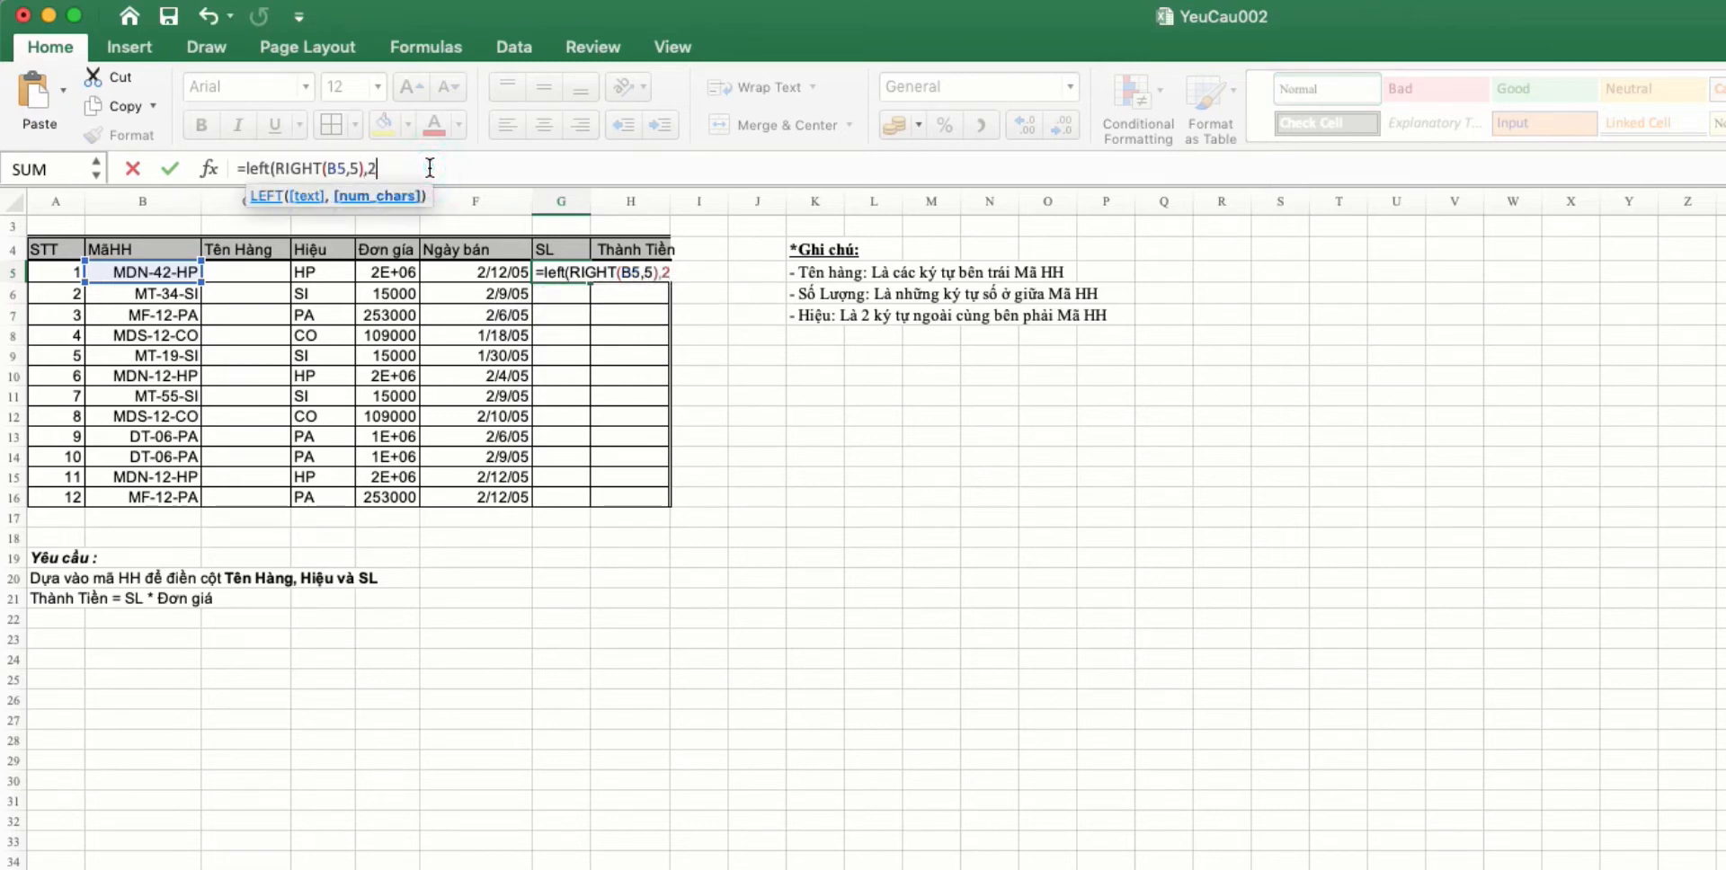
type(")")
key("Return")
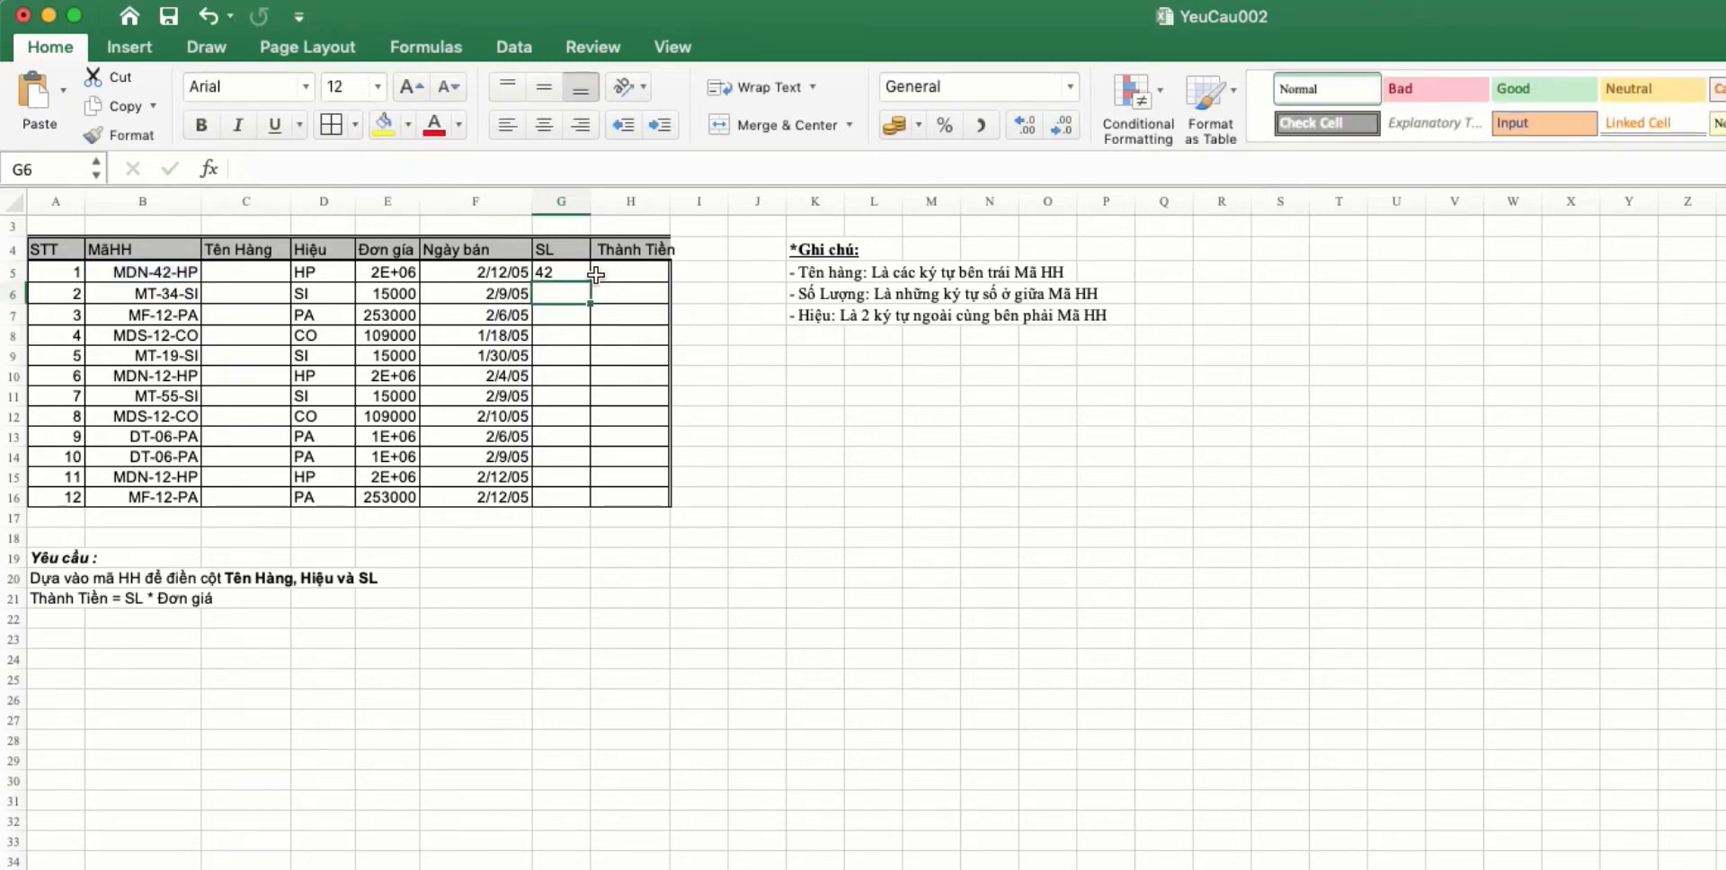
Append *1 to the formula in G5 to convert the quantity to a number and fill it down to G16
left_click(566, 272)
left_click(458, 167)
type("*")
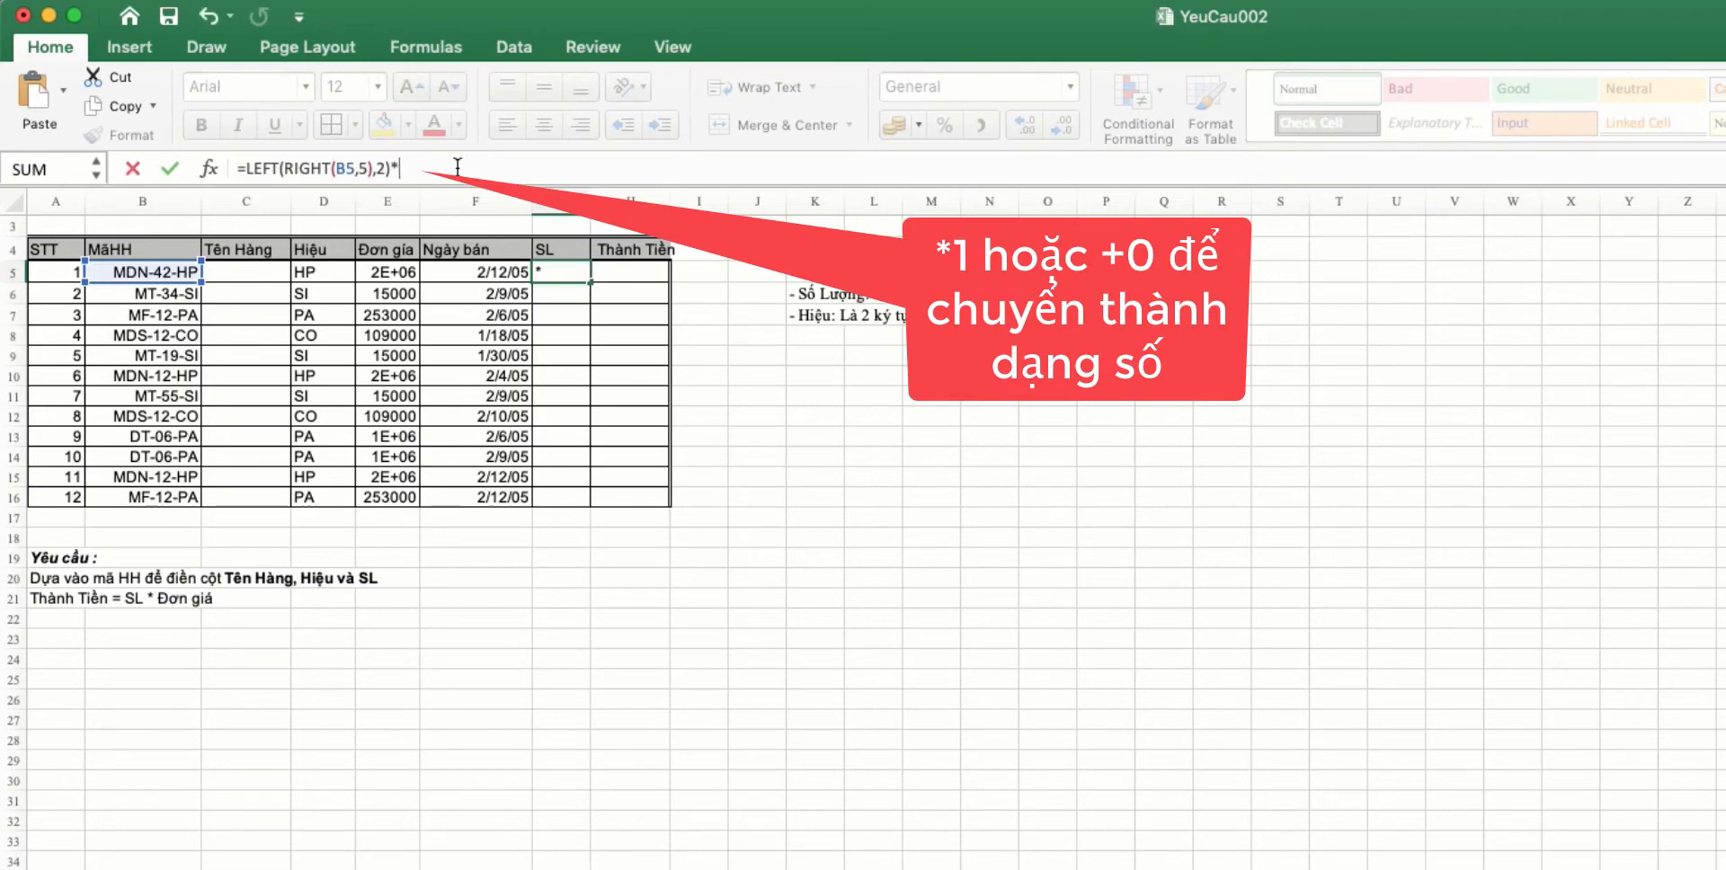
left_click(553, 277)
double_click(588, 282)
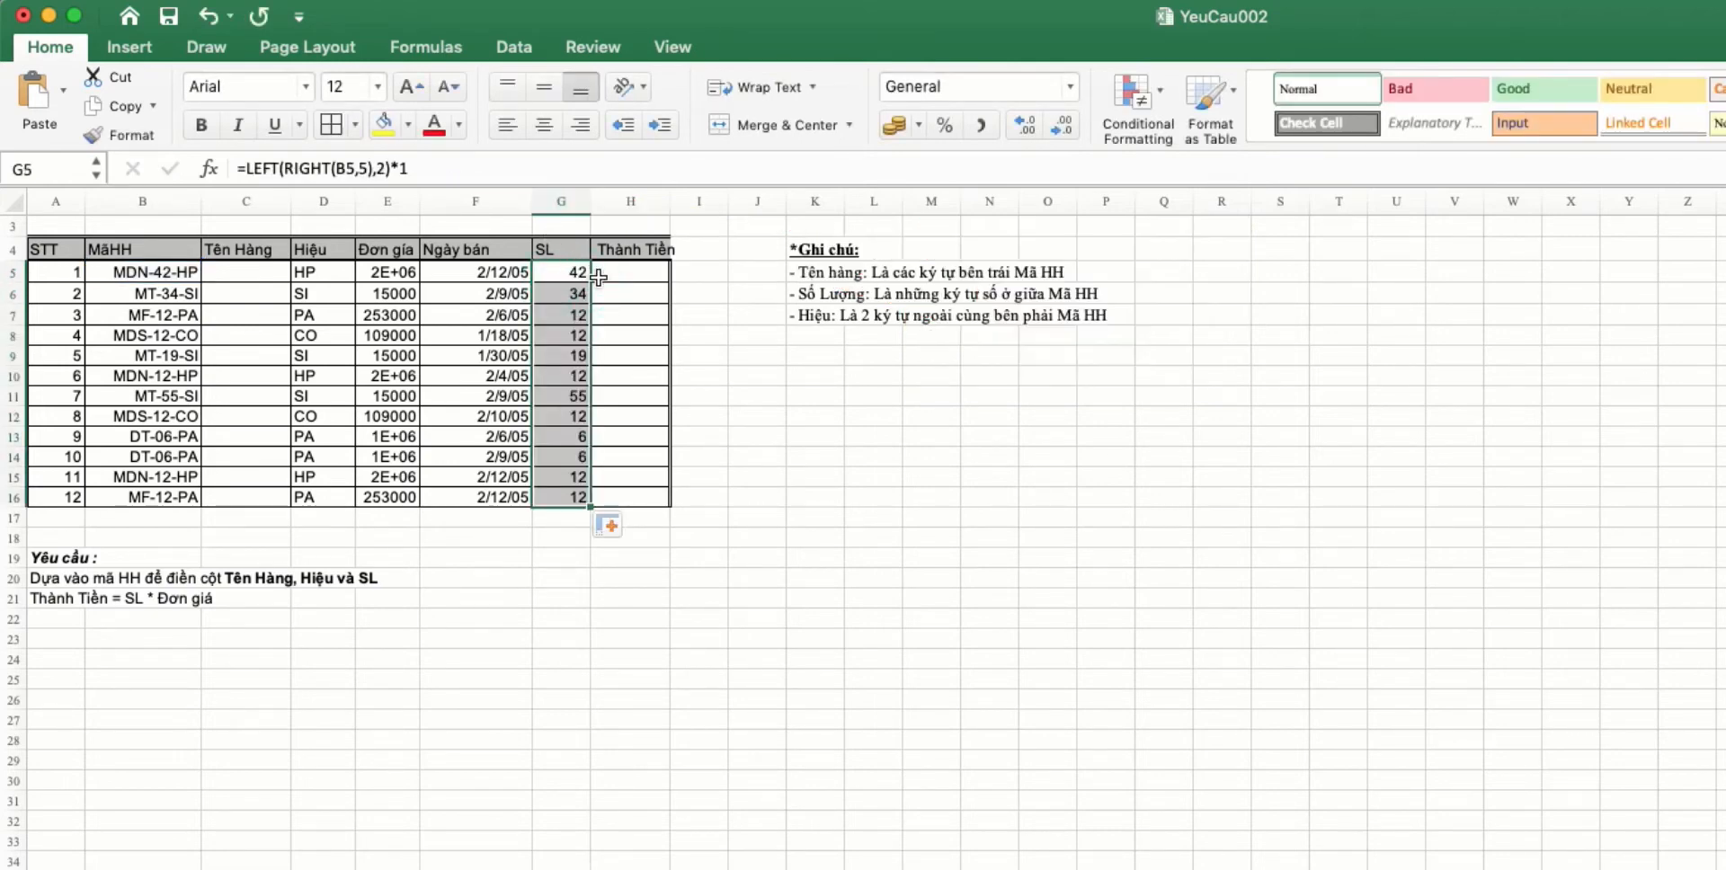
Enter =G5*E5 in H5 of the Thành Tiền column and format the cell with the comma number style
left_click(618, 274)
type("=")
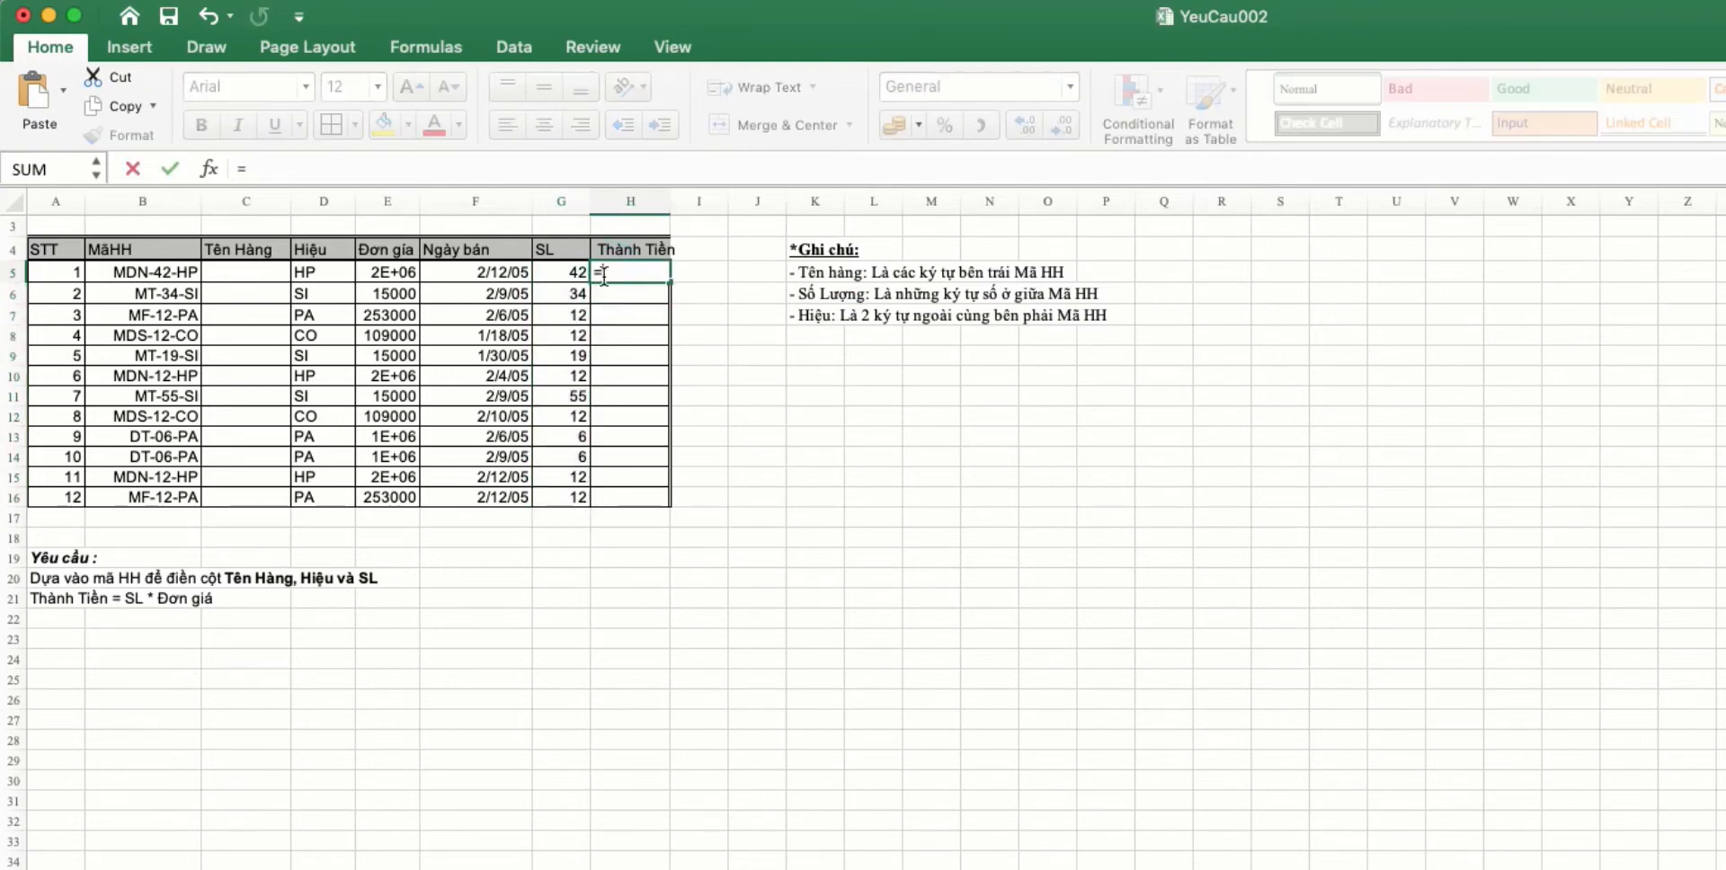
left_click(565, 273)
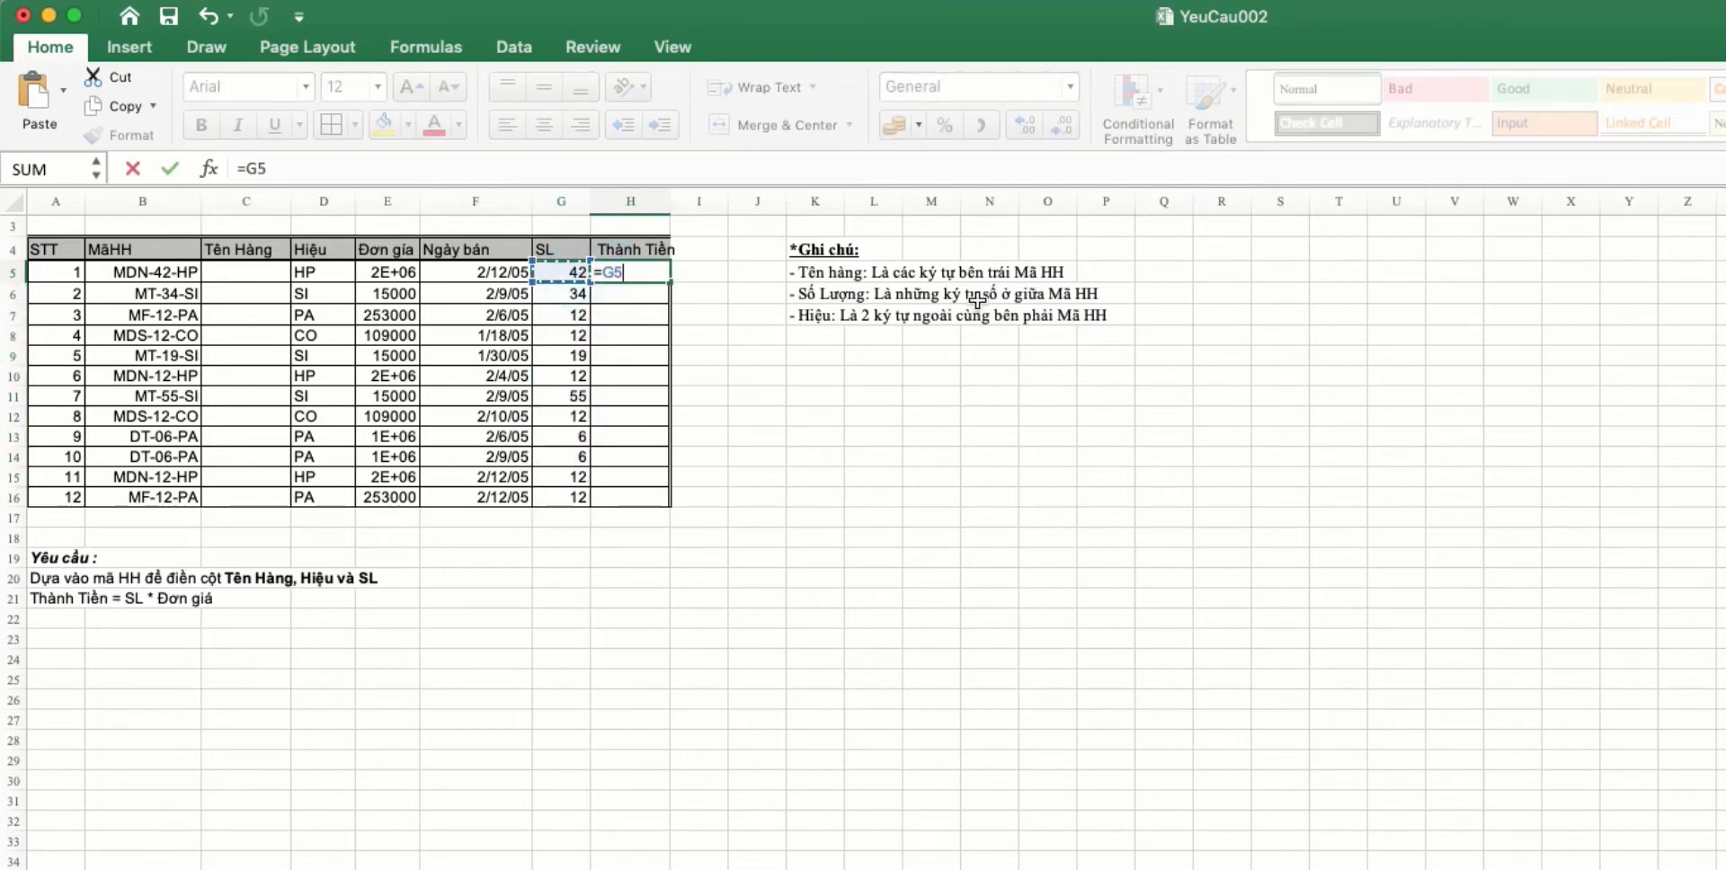
type("*")
scroll(977, 301, "up", 1)
type("E5")
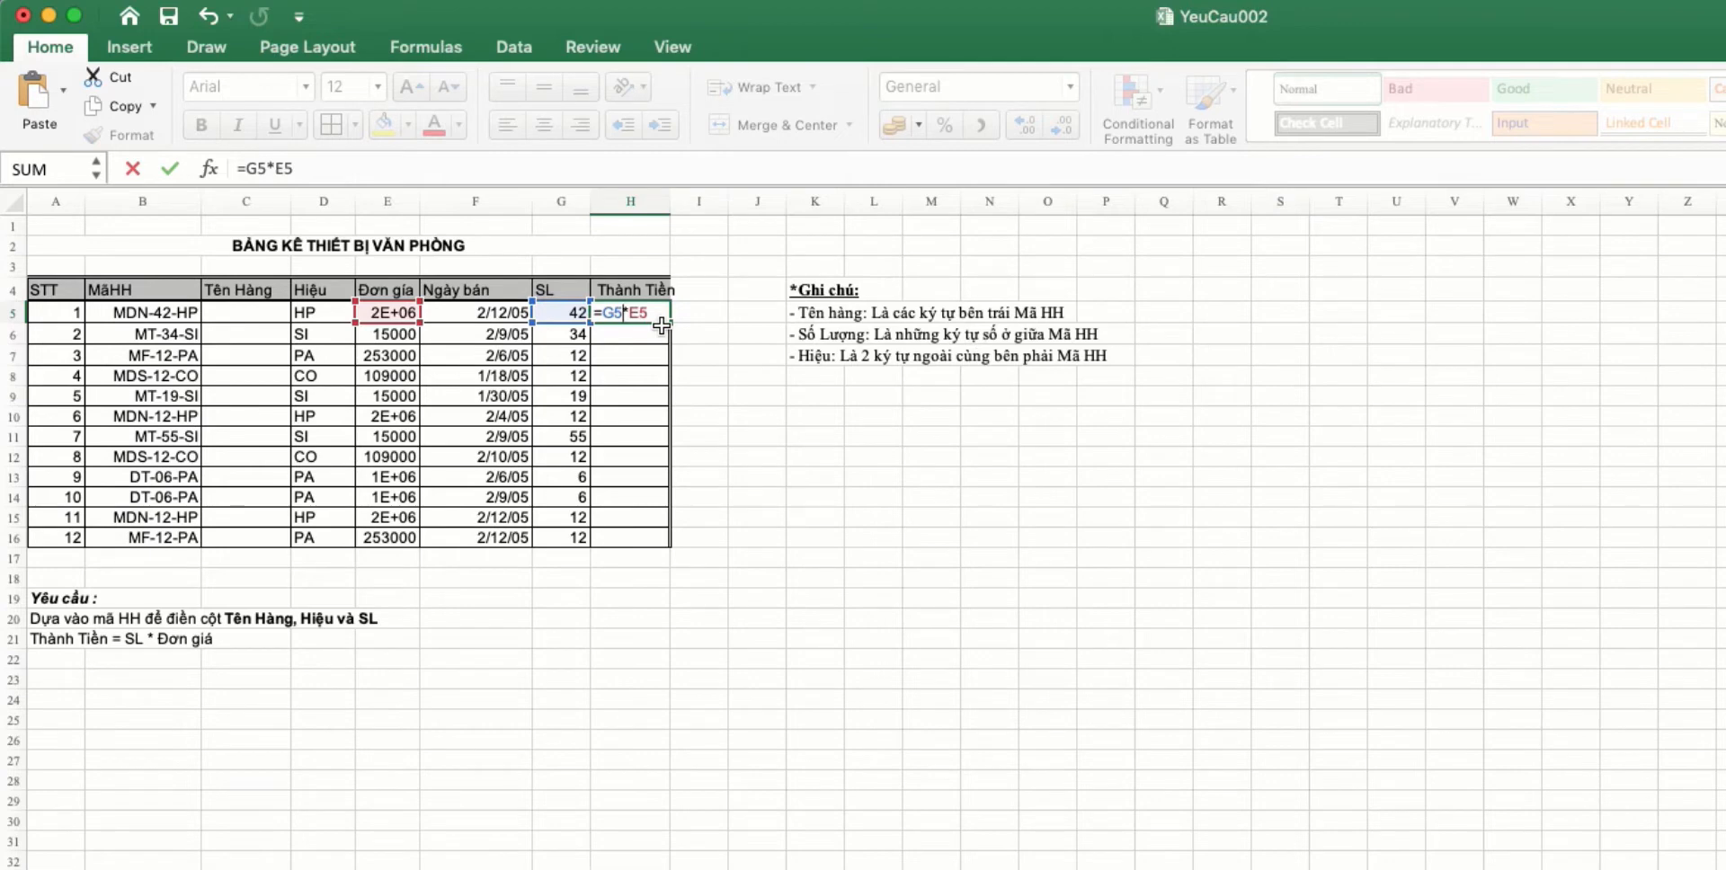
key("Return")
left_click(649, 320)
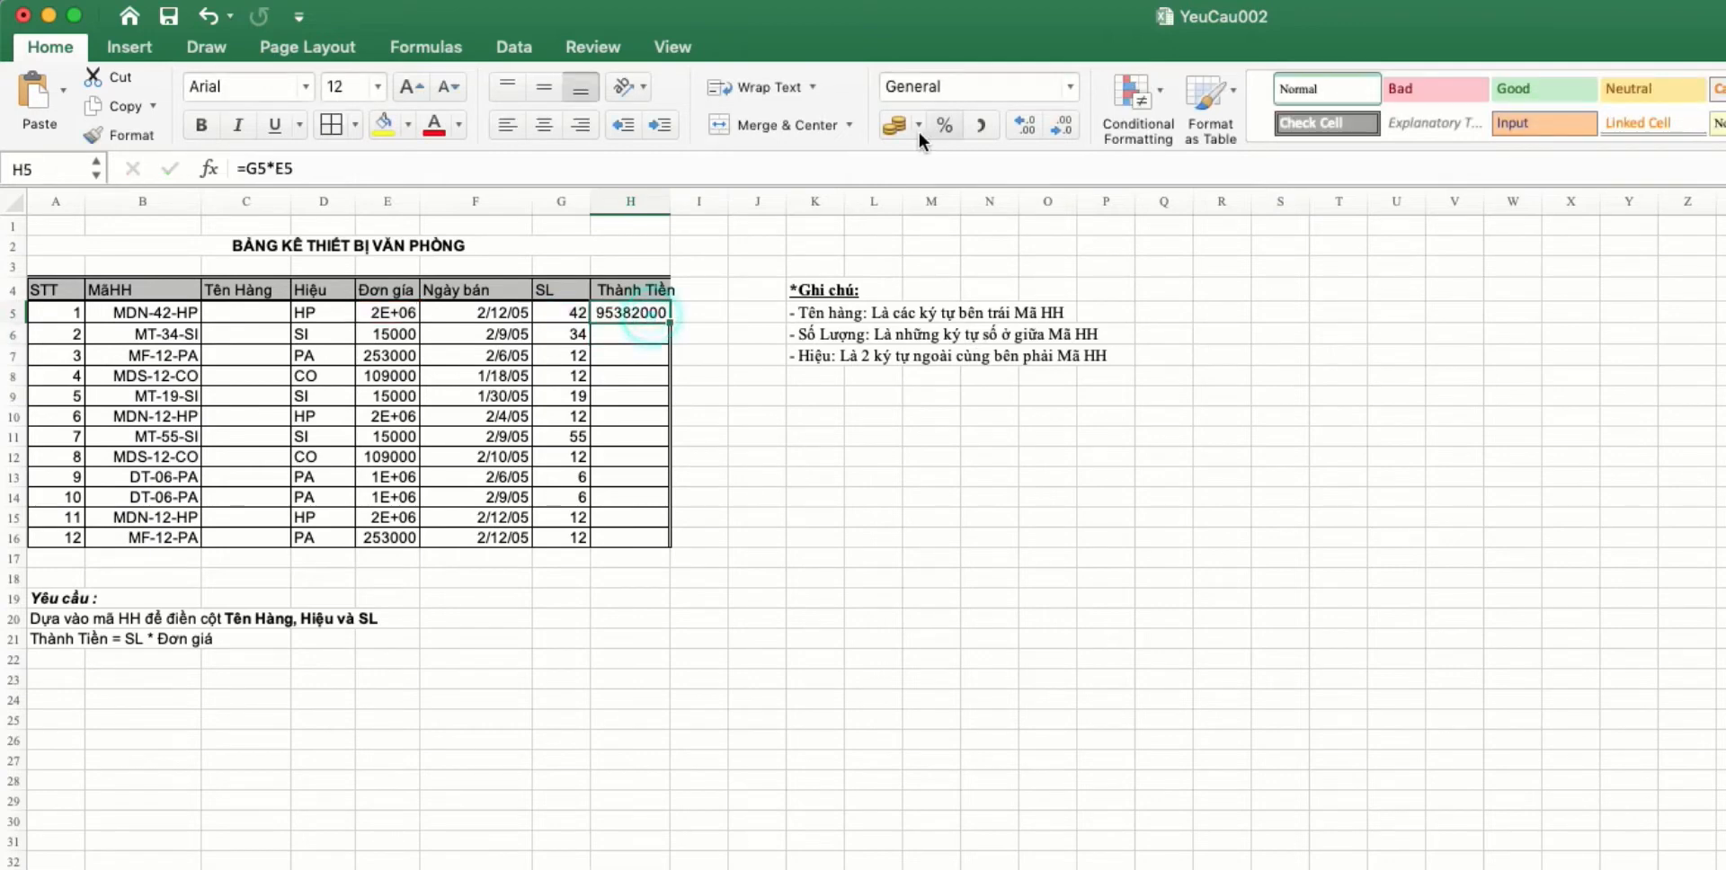
left_click(975, 128)
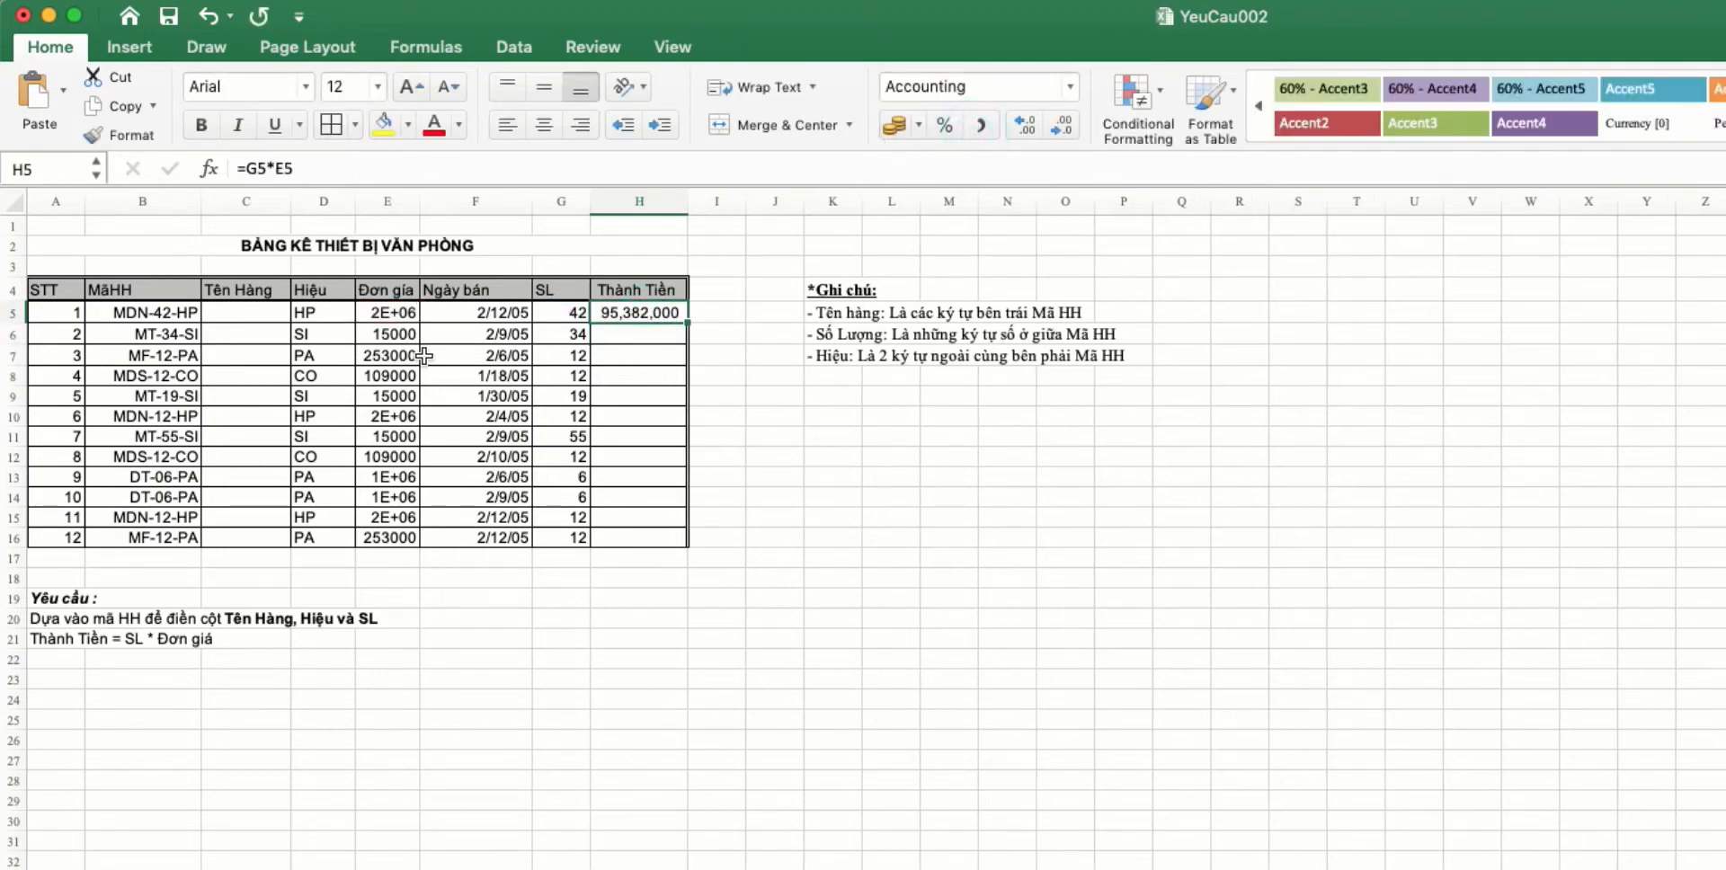
Widen the Đơn giá column slightly and fill the Thành Tiền formula from H5 down to H16
left_click(390, 313)
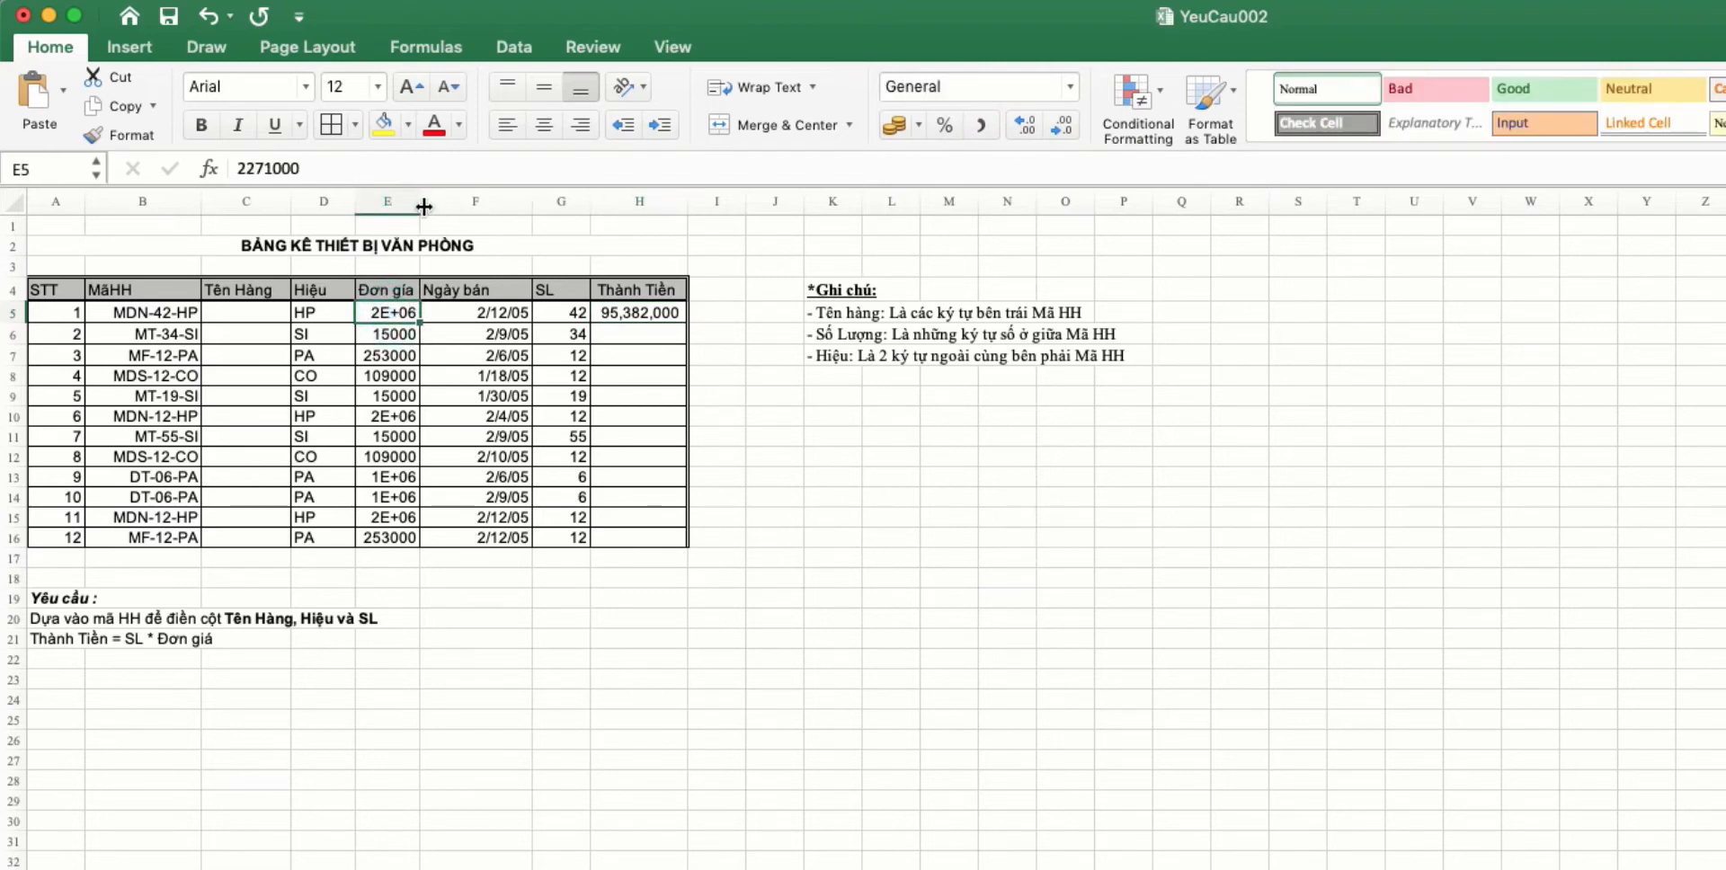
left_click_drag(423, 206, 427, 207)
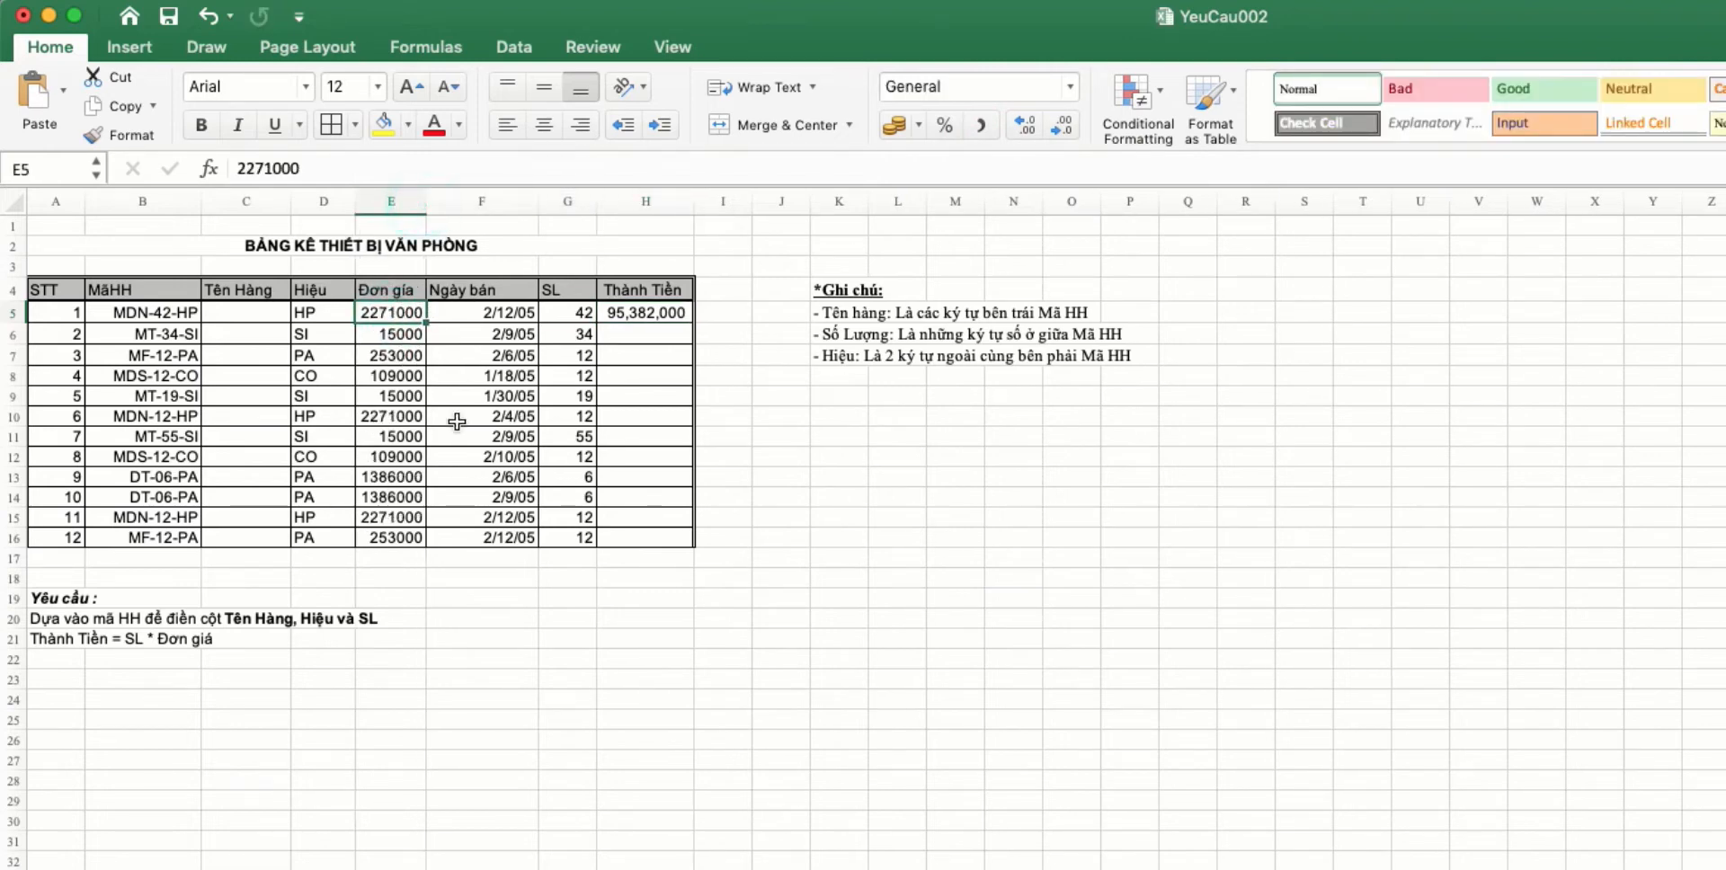
left_click(683, 314)
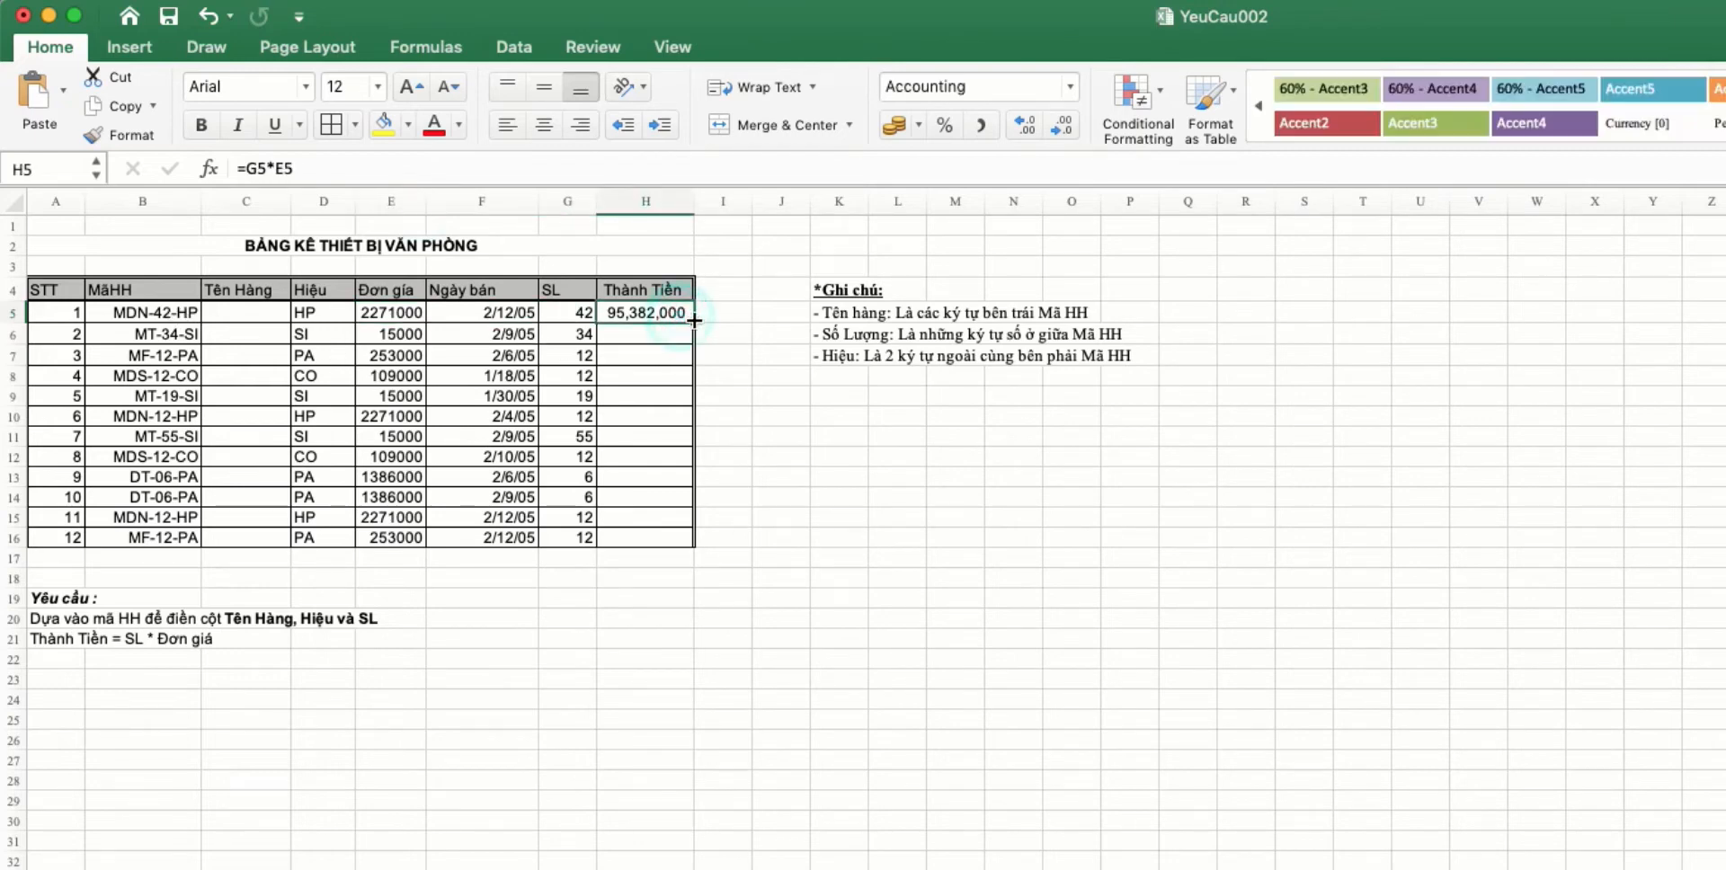
double_click(694, 319)
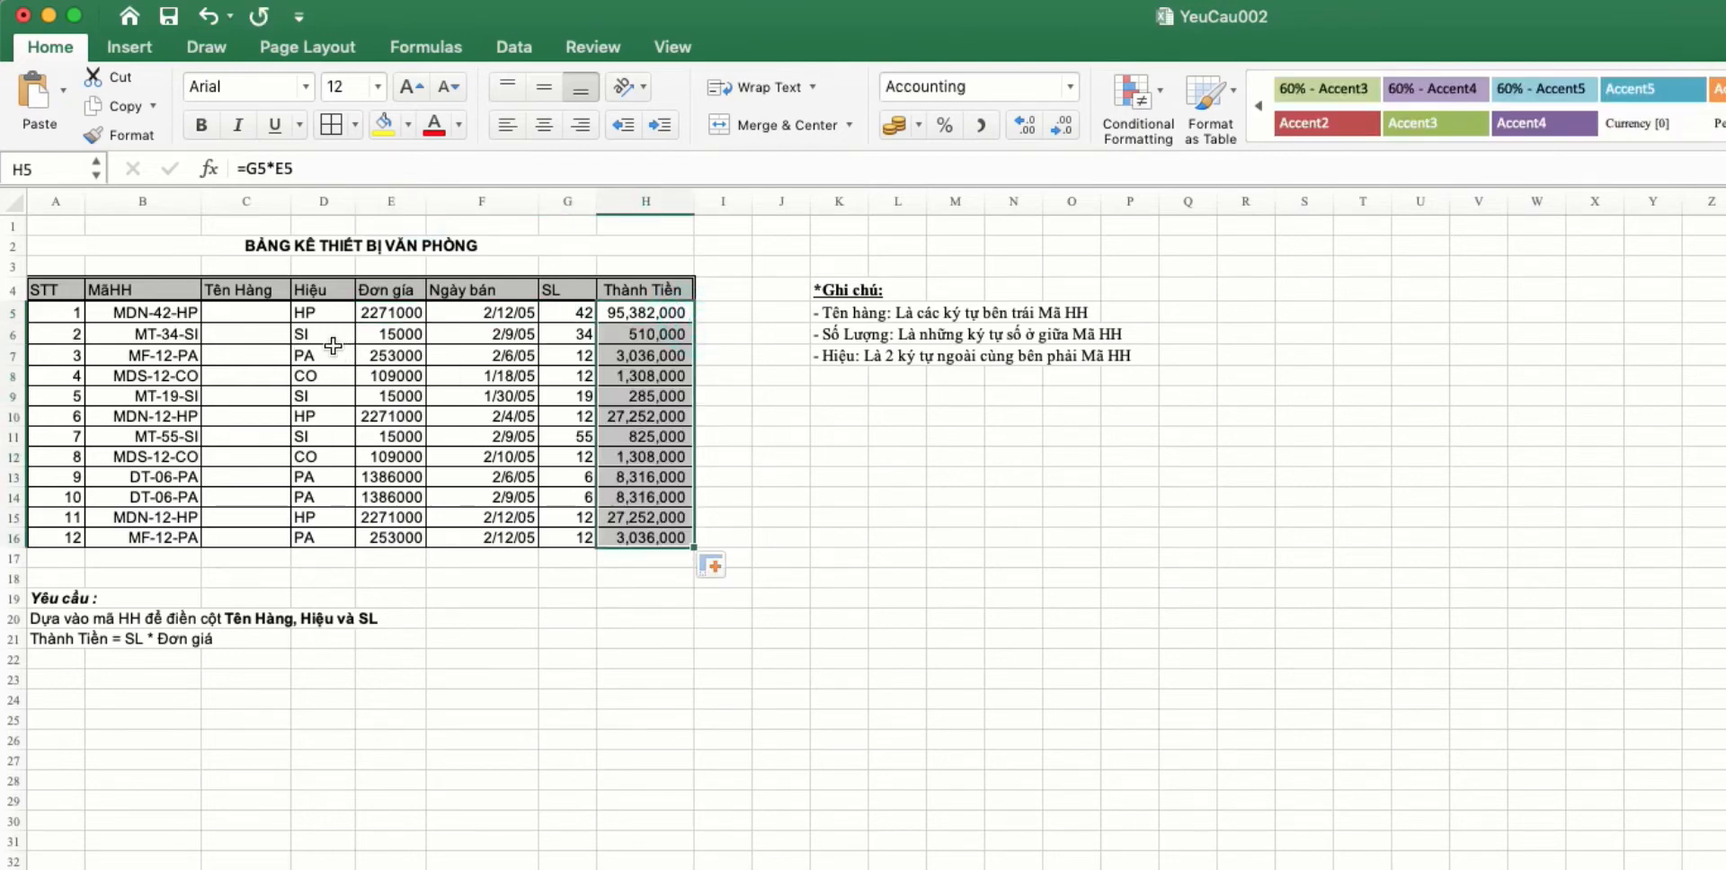
Enter =LEFT(B5,LEN(B5)-6) in C5 and fill it down the Tên Hàng column to C16
left_click(243, 316)
type("=")
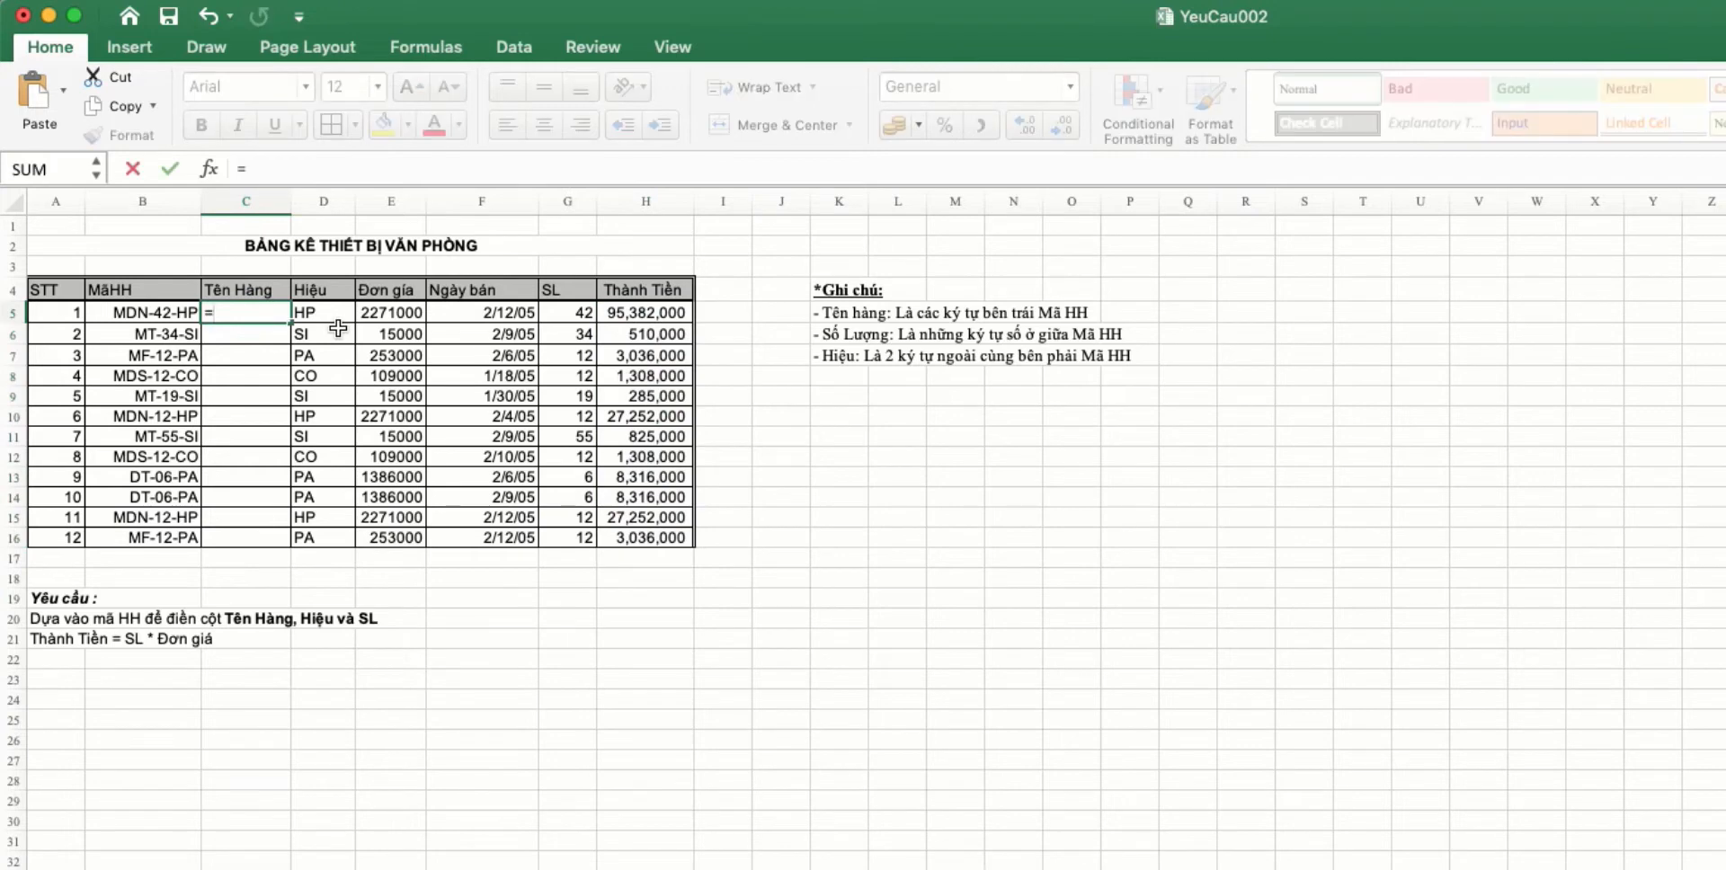
type("left(")
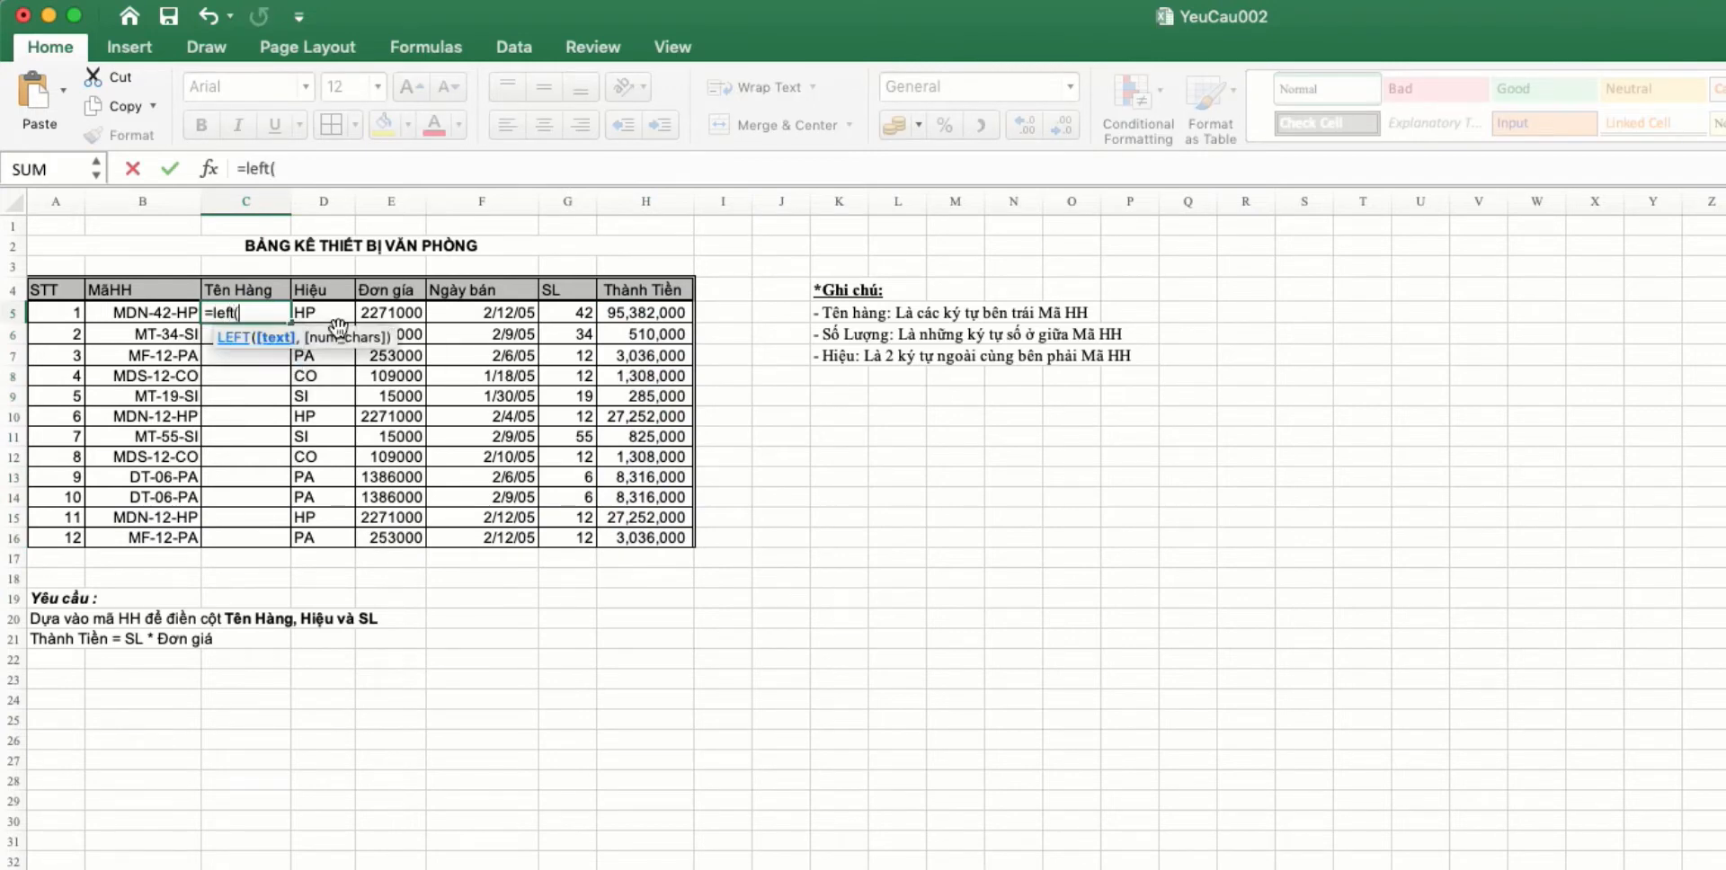
key("Left")
type(",")
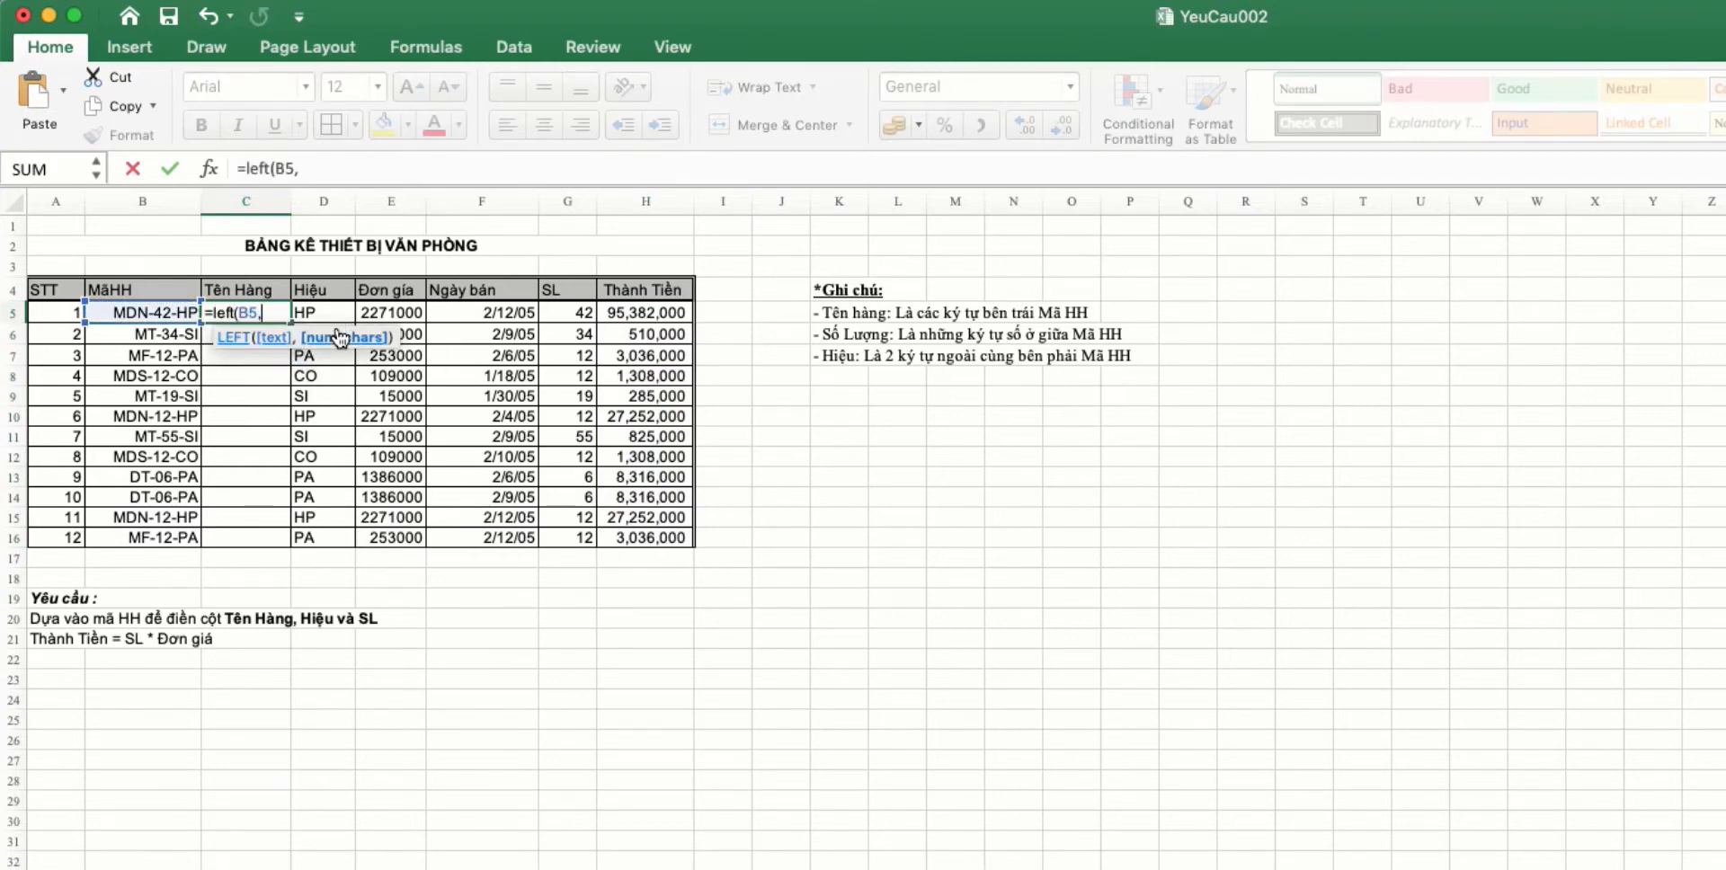
type("len(")
key("Left")
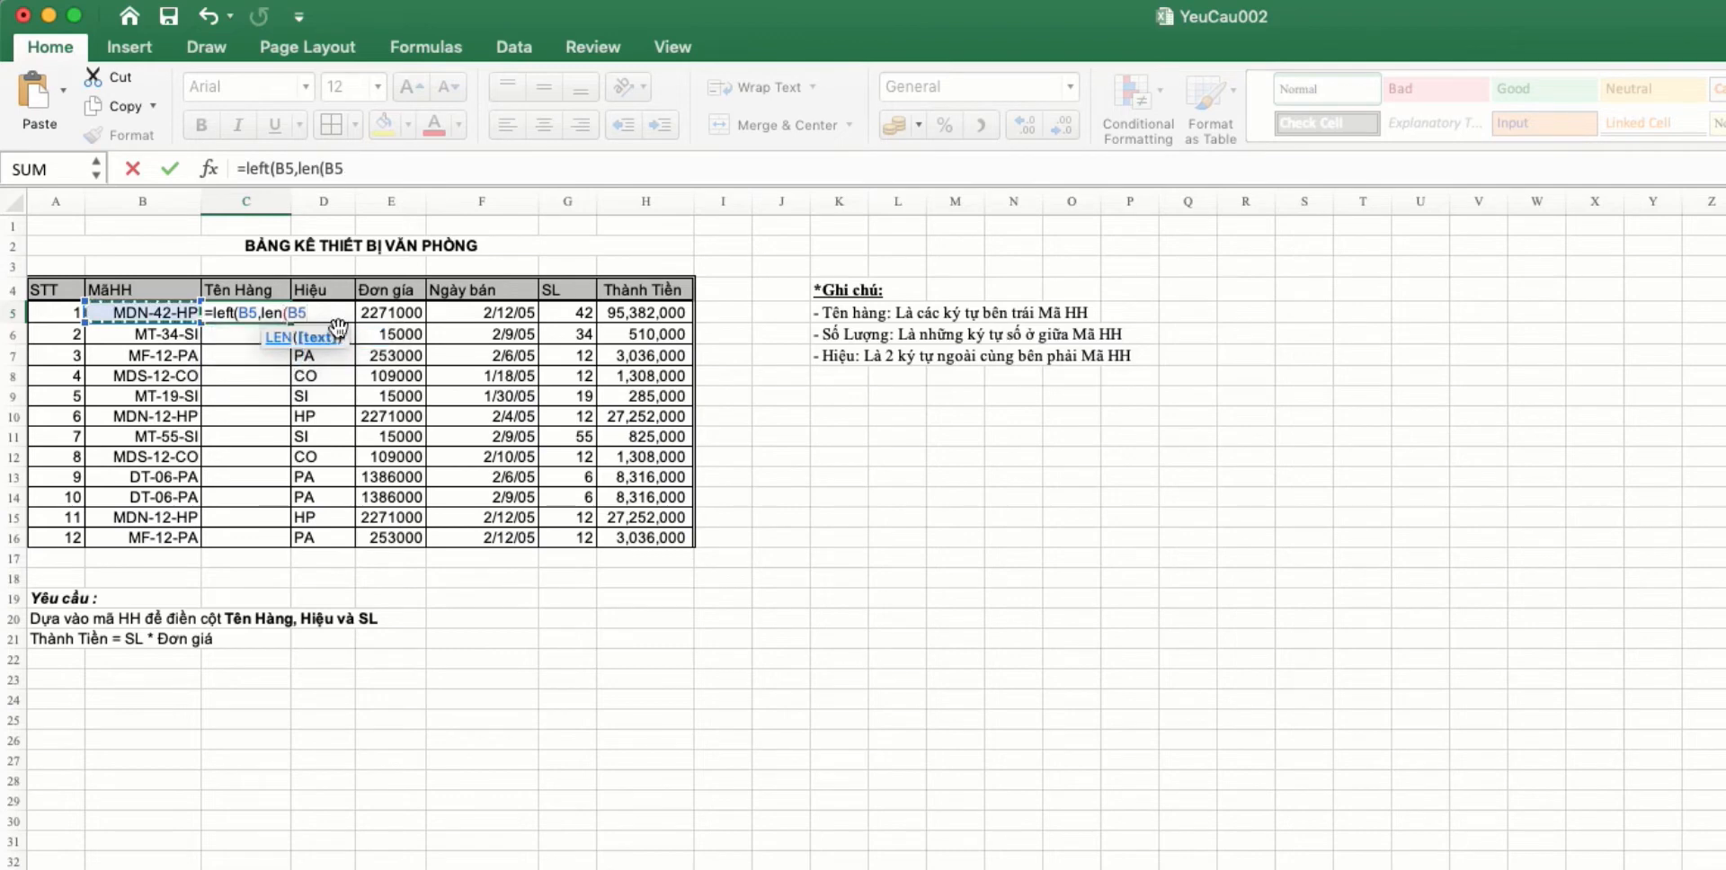
type(")-6")
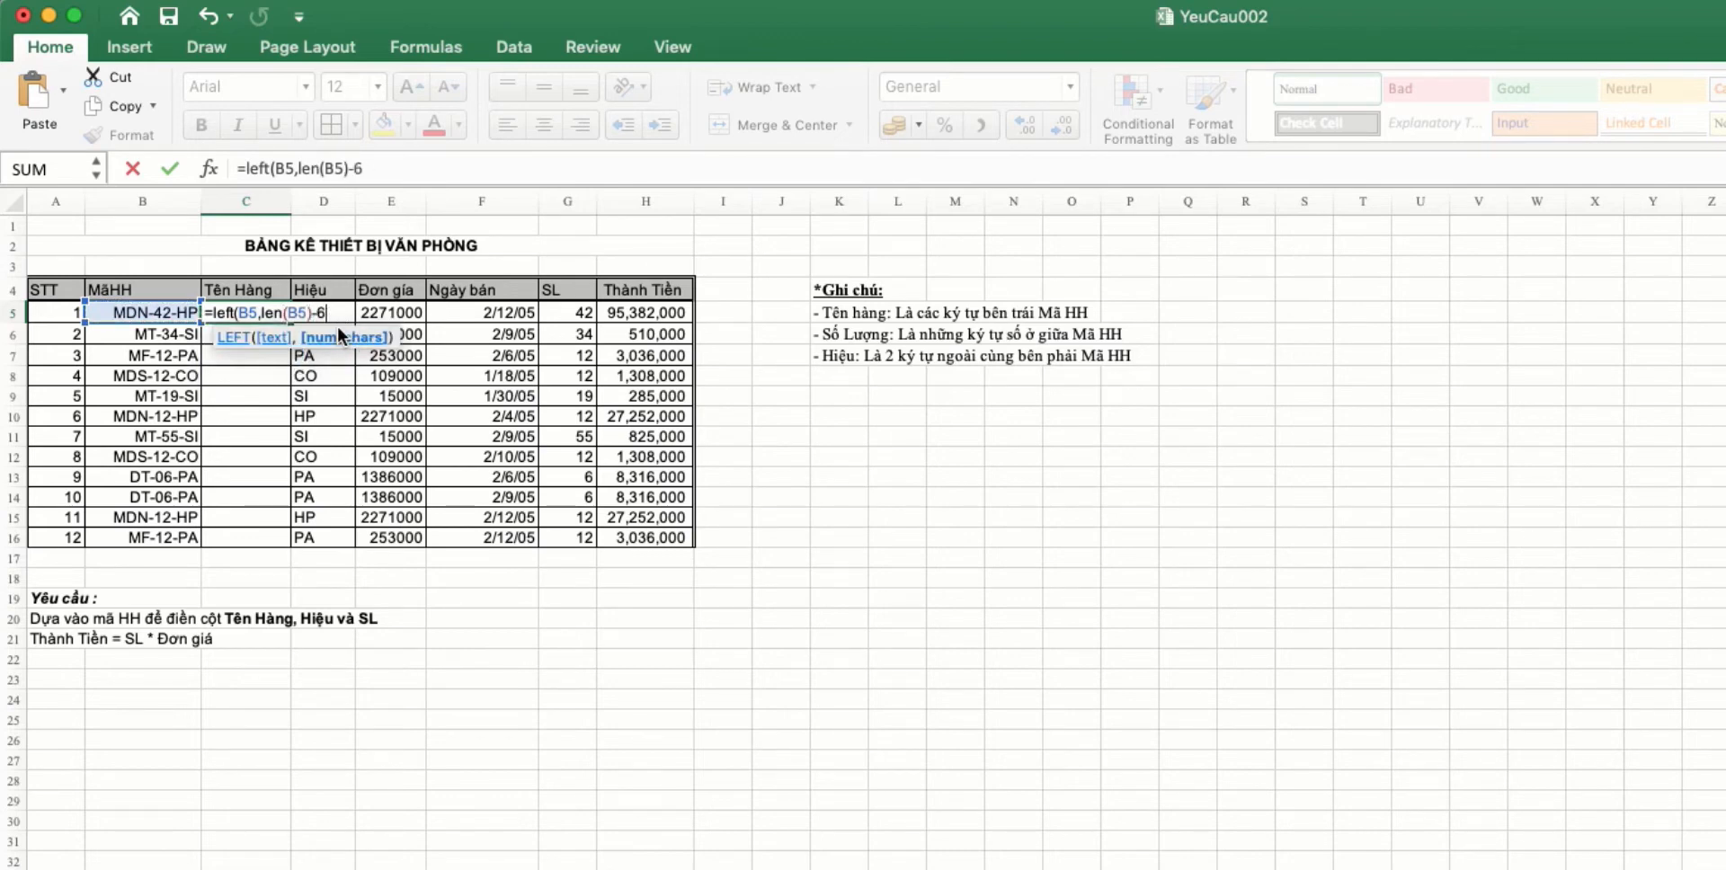
key("Return")
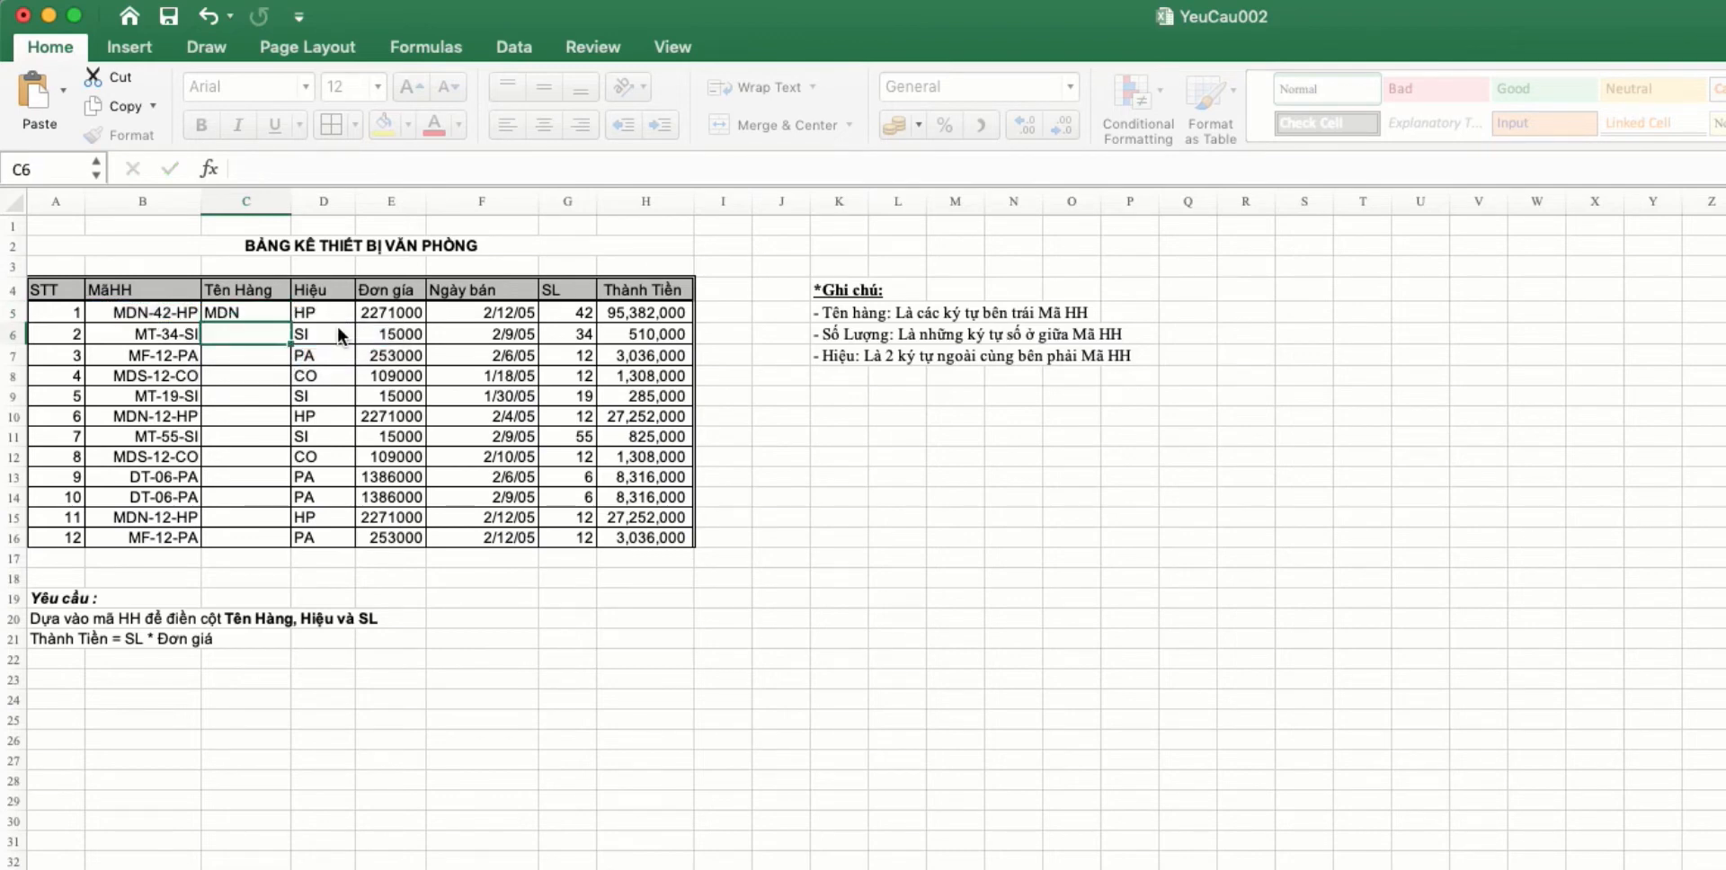
scroll(269, 324, "right", 1)
left_click(209, 309)
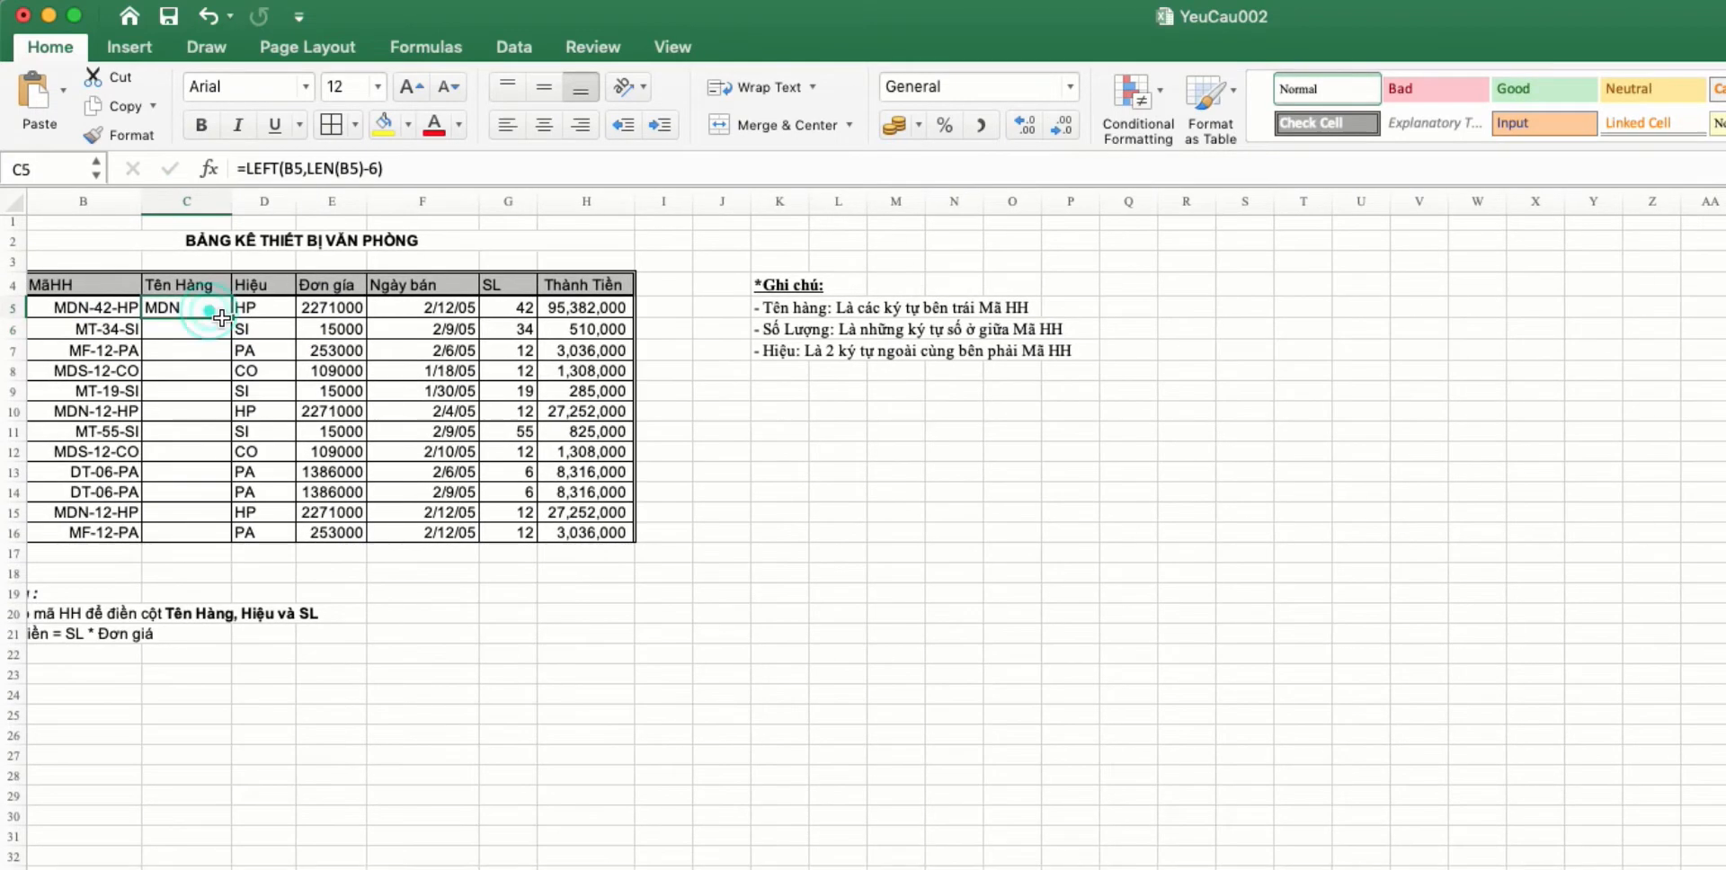
double_click(229, 319)
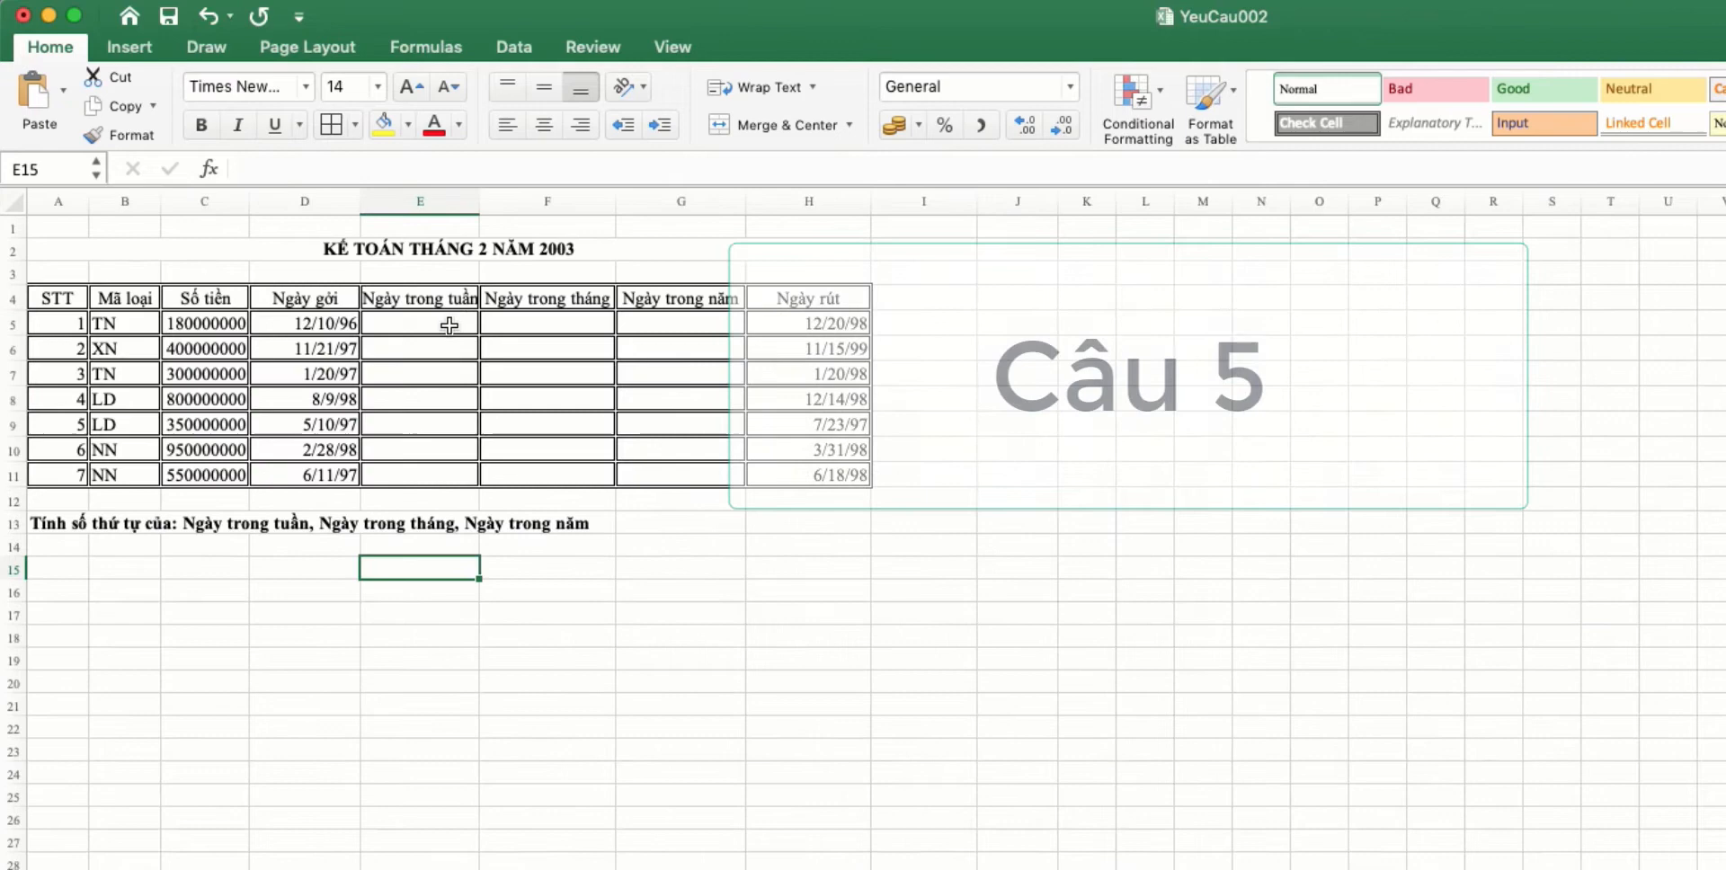
In the exercise 5 table, enter =WEEKDAY(D5) in E5 and fill it down the Ngày trong tuần column to E11
left_click(449, 324)
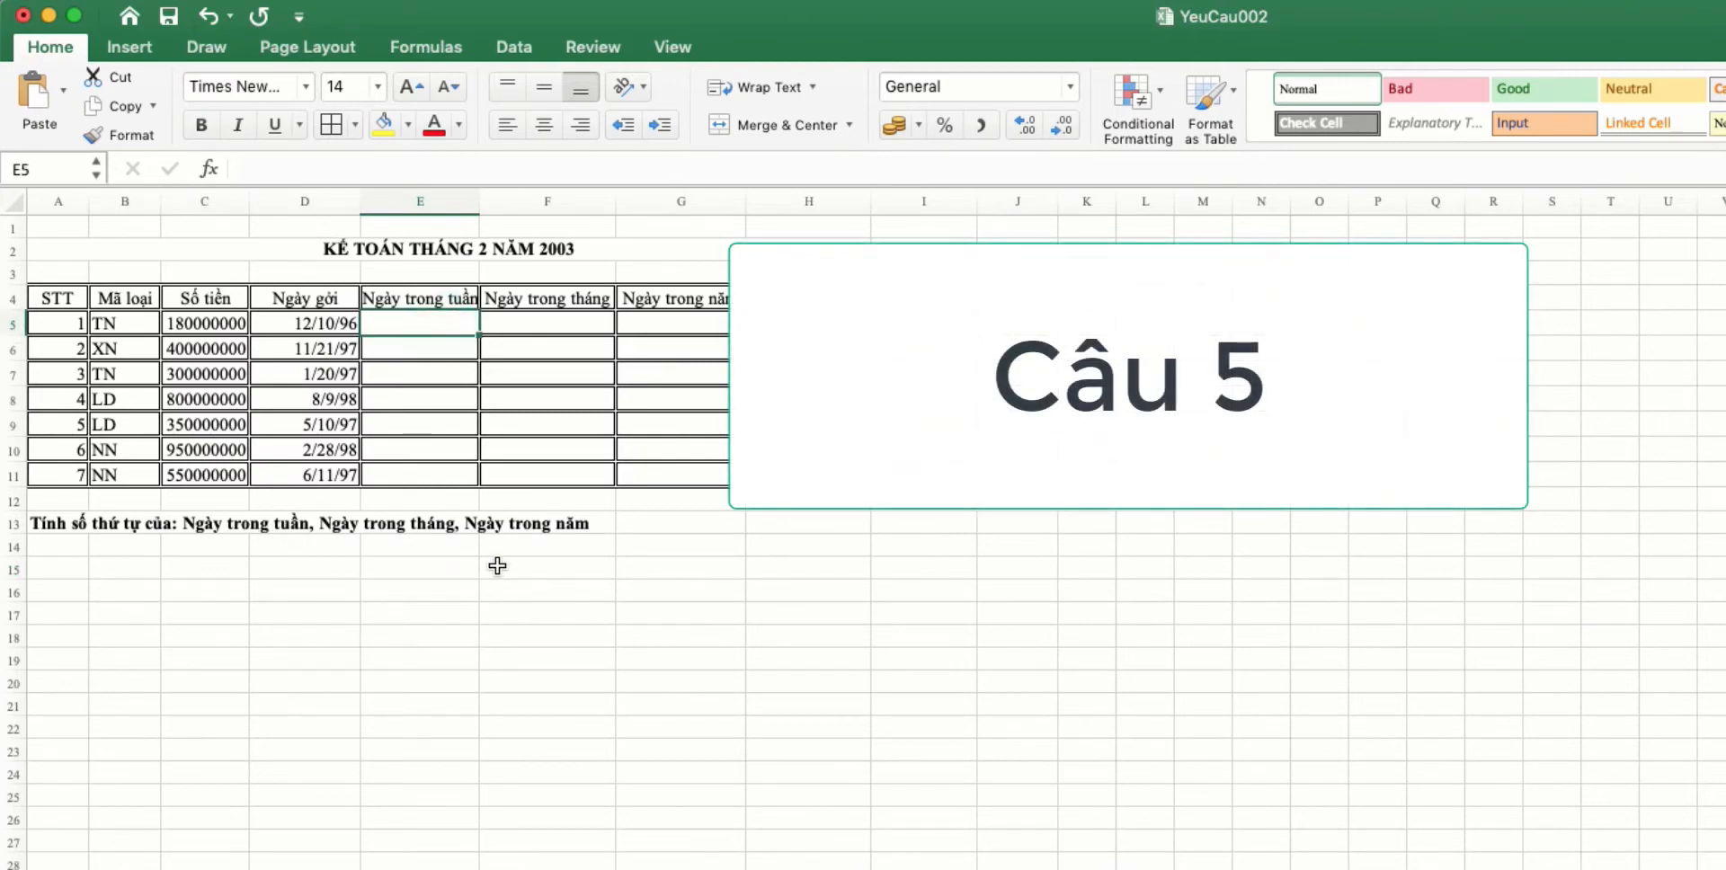
type("=we")
key("Tab")
left_click(435, 371)
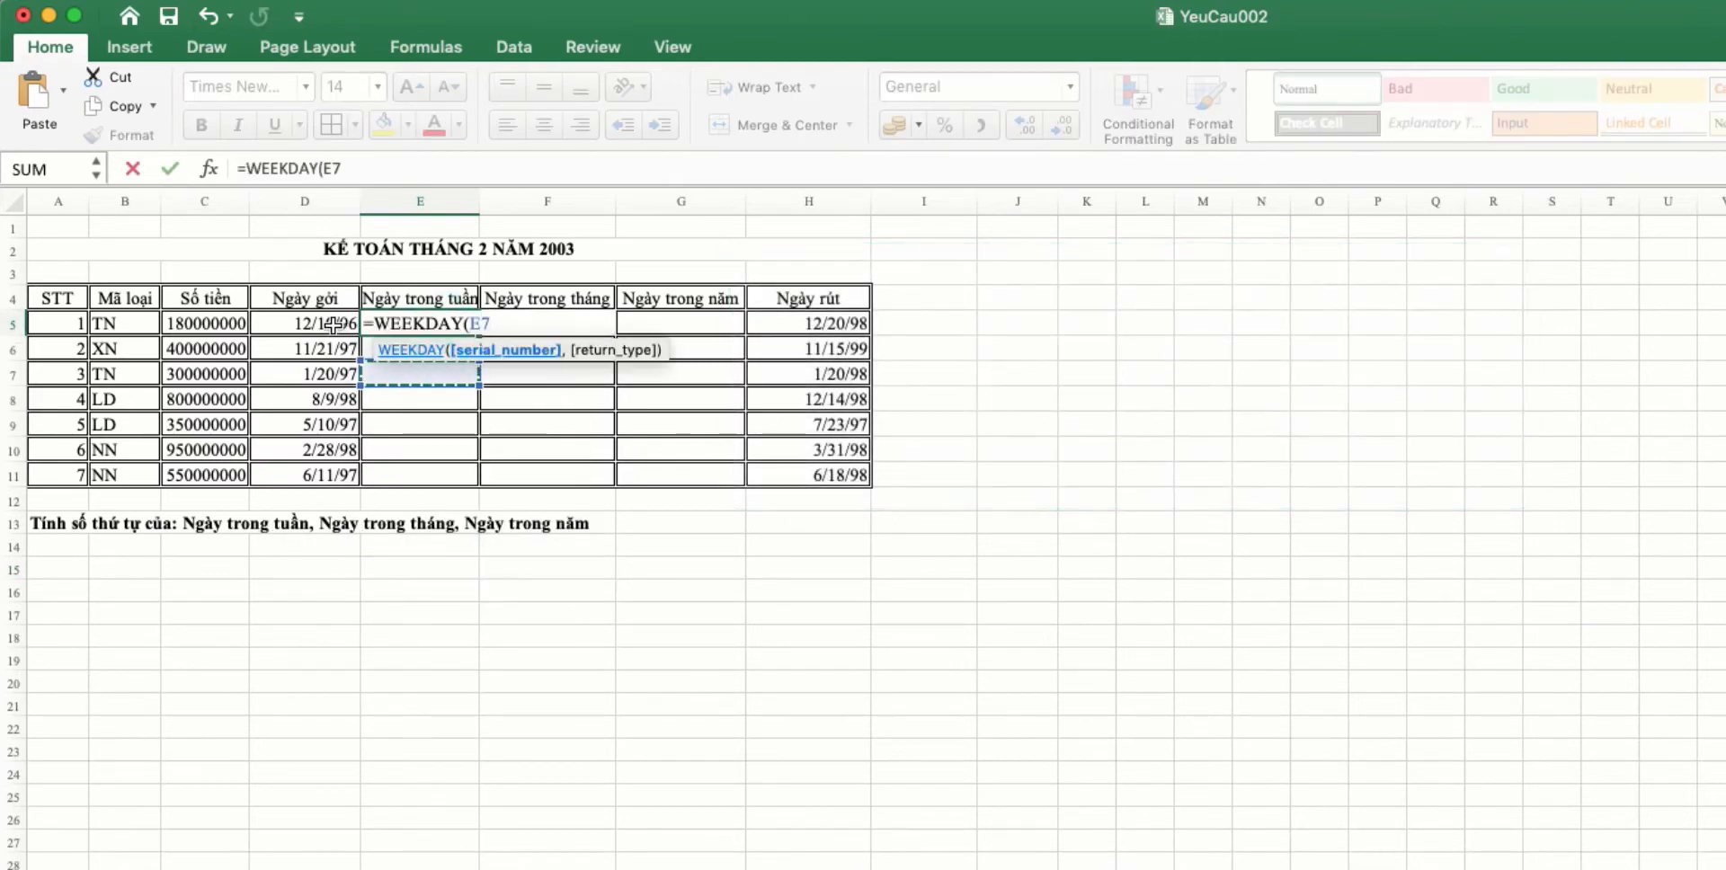
left_click(305, 324)
key("Return")
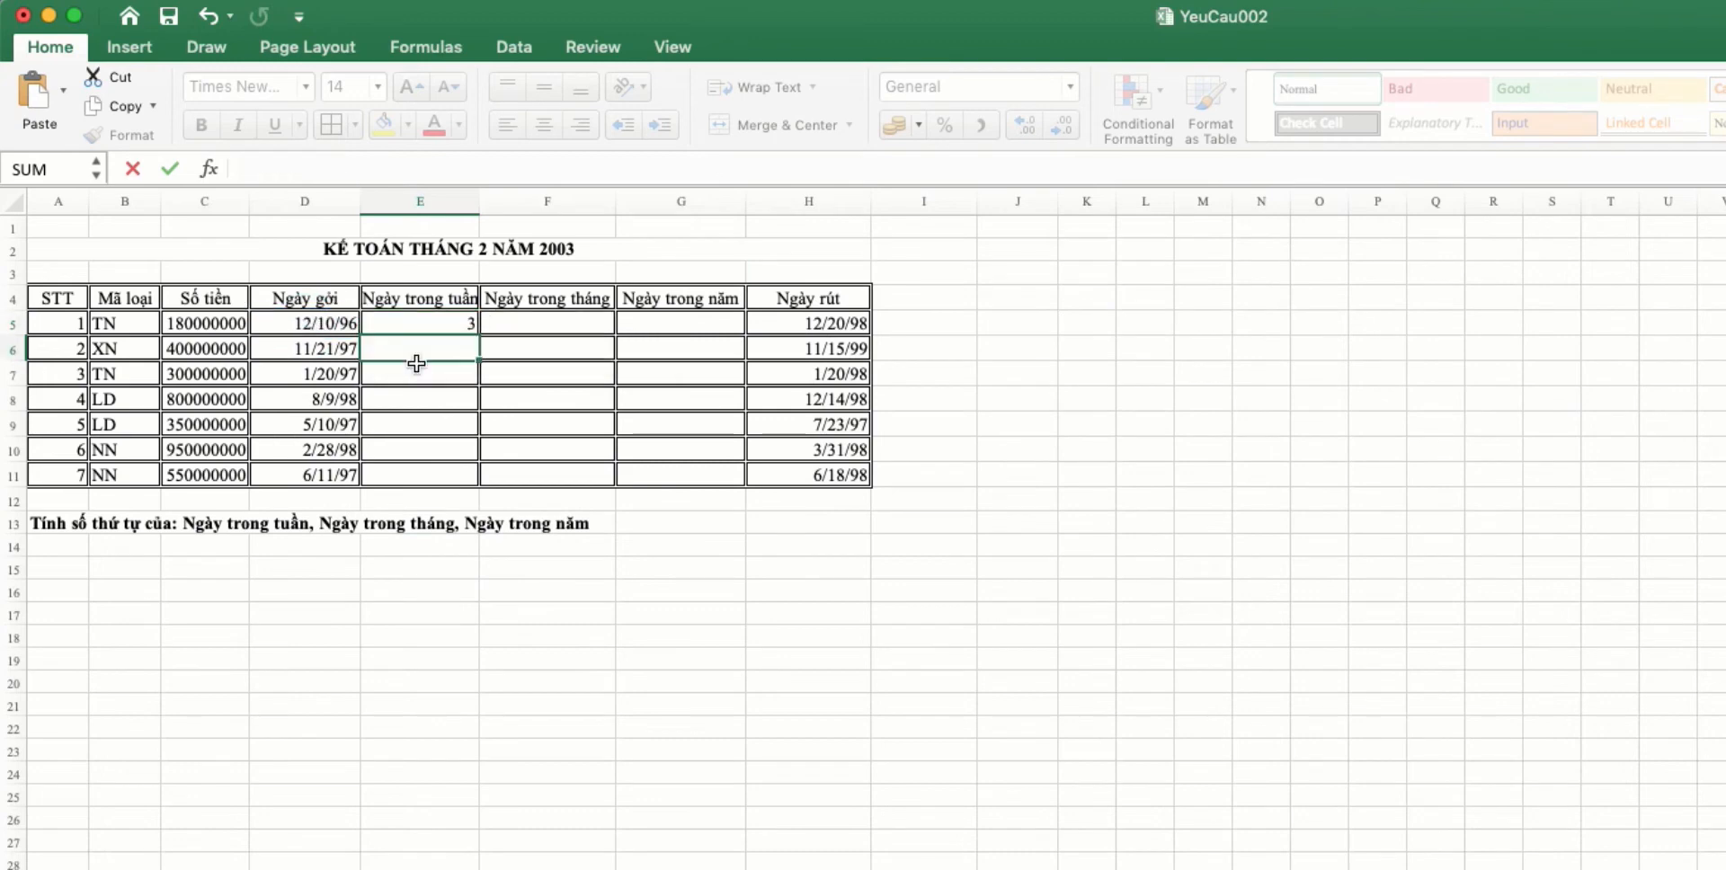
left_click(424, 325)
double_click(478, 334)
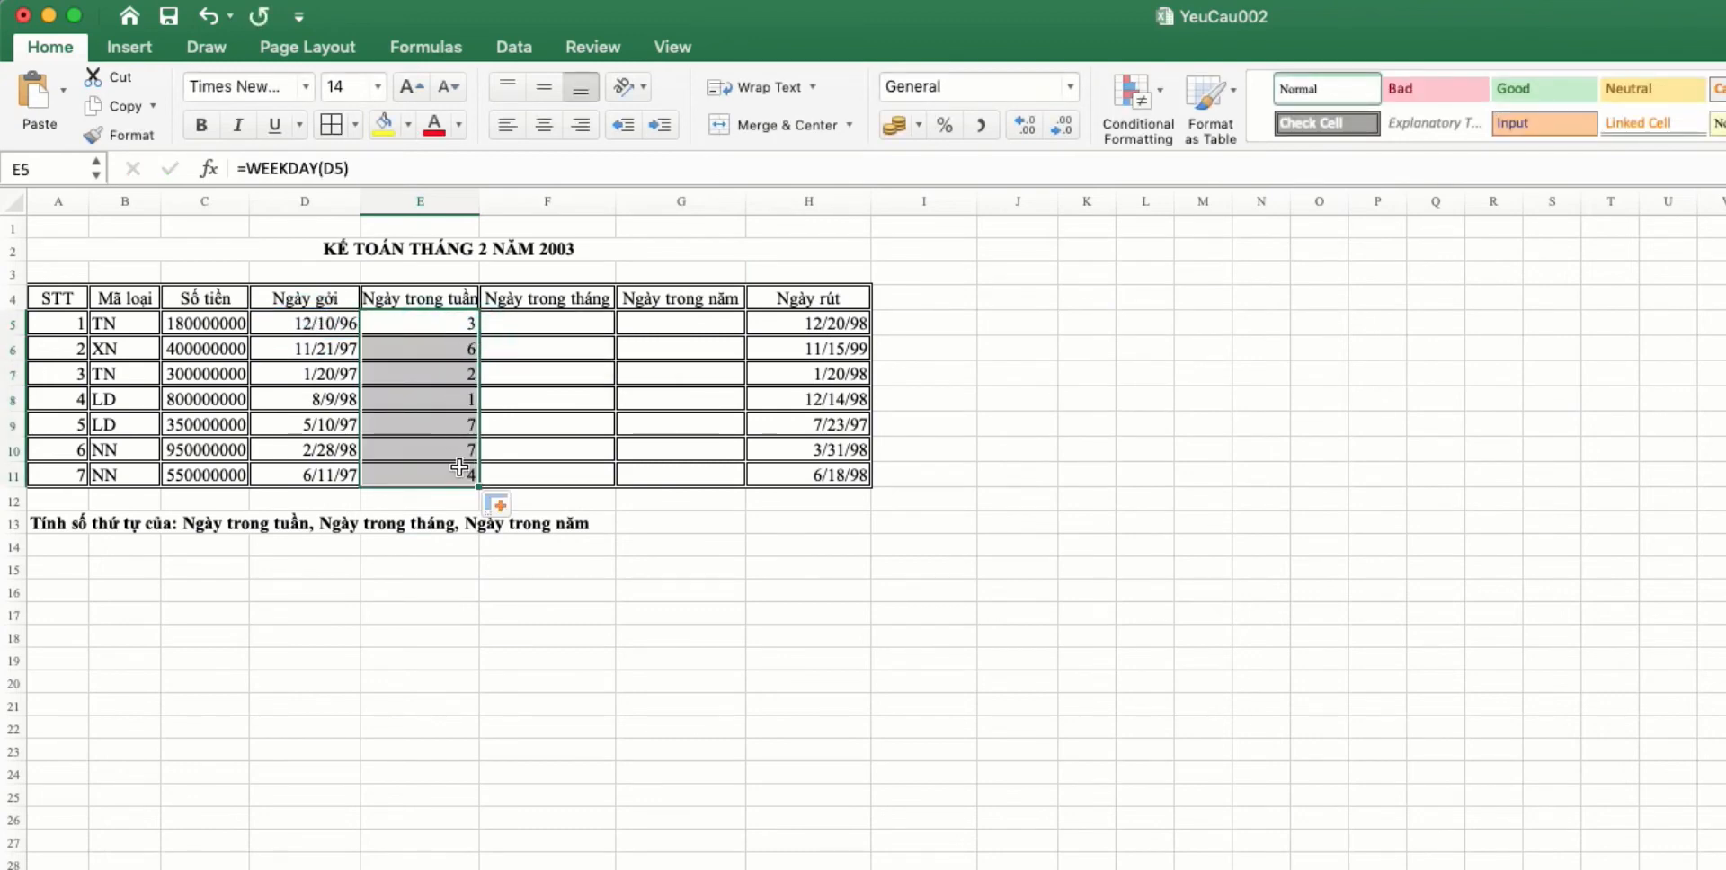
left_click(437, 398)
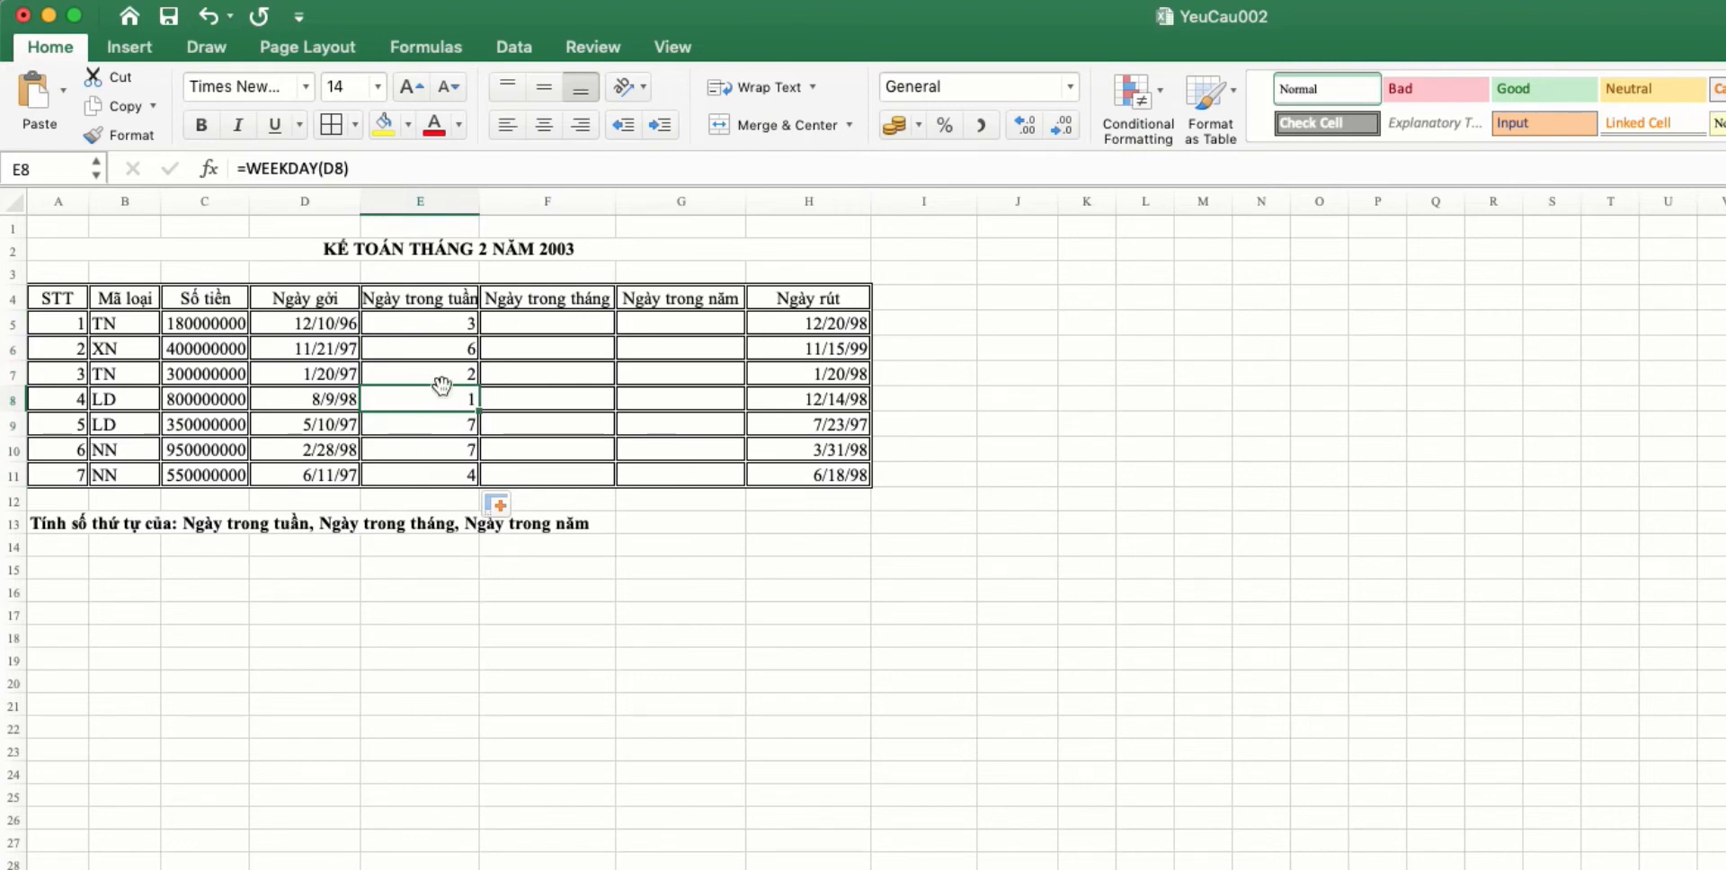
left_click(453, 325)
left_click(454, 450)
Enter =DAY(D5) in F5 and fill it down the Ngày trong tháng column to F11
left_click(529, 322)
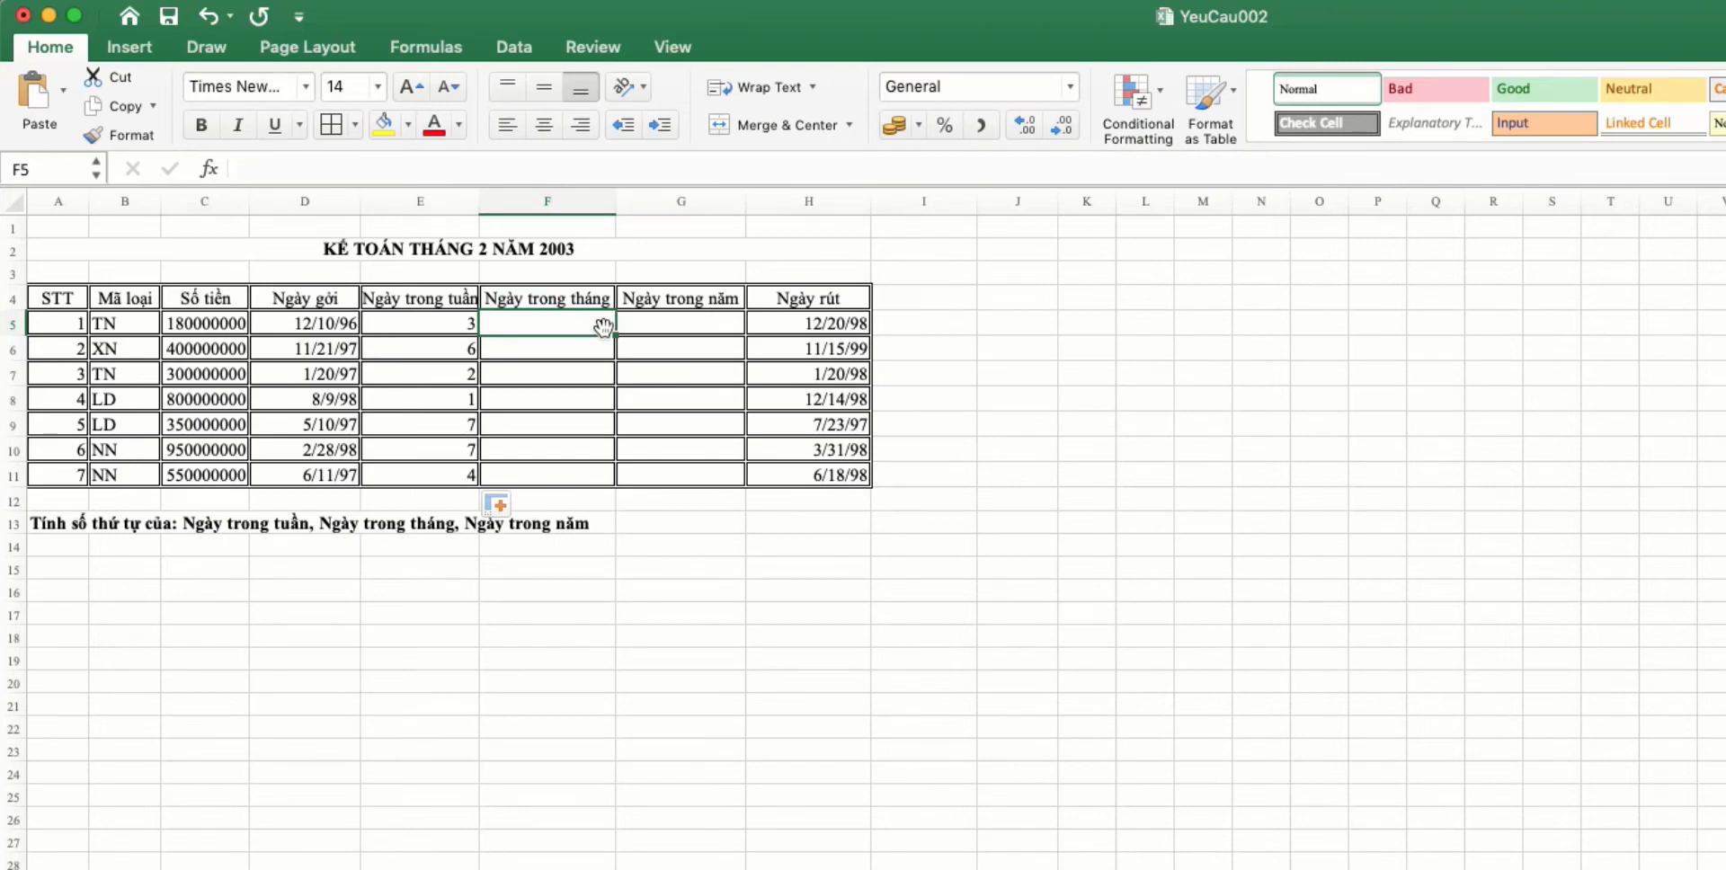
type("=day")
double_click(575, 374)
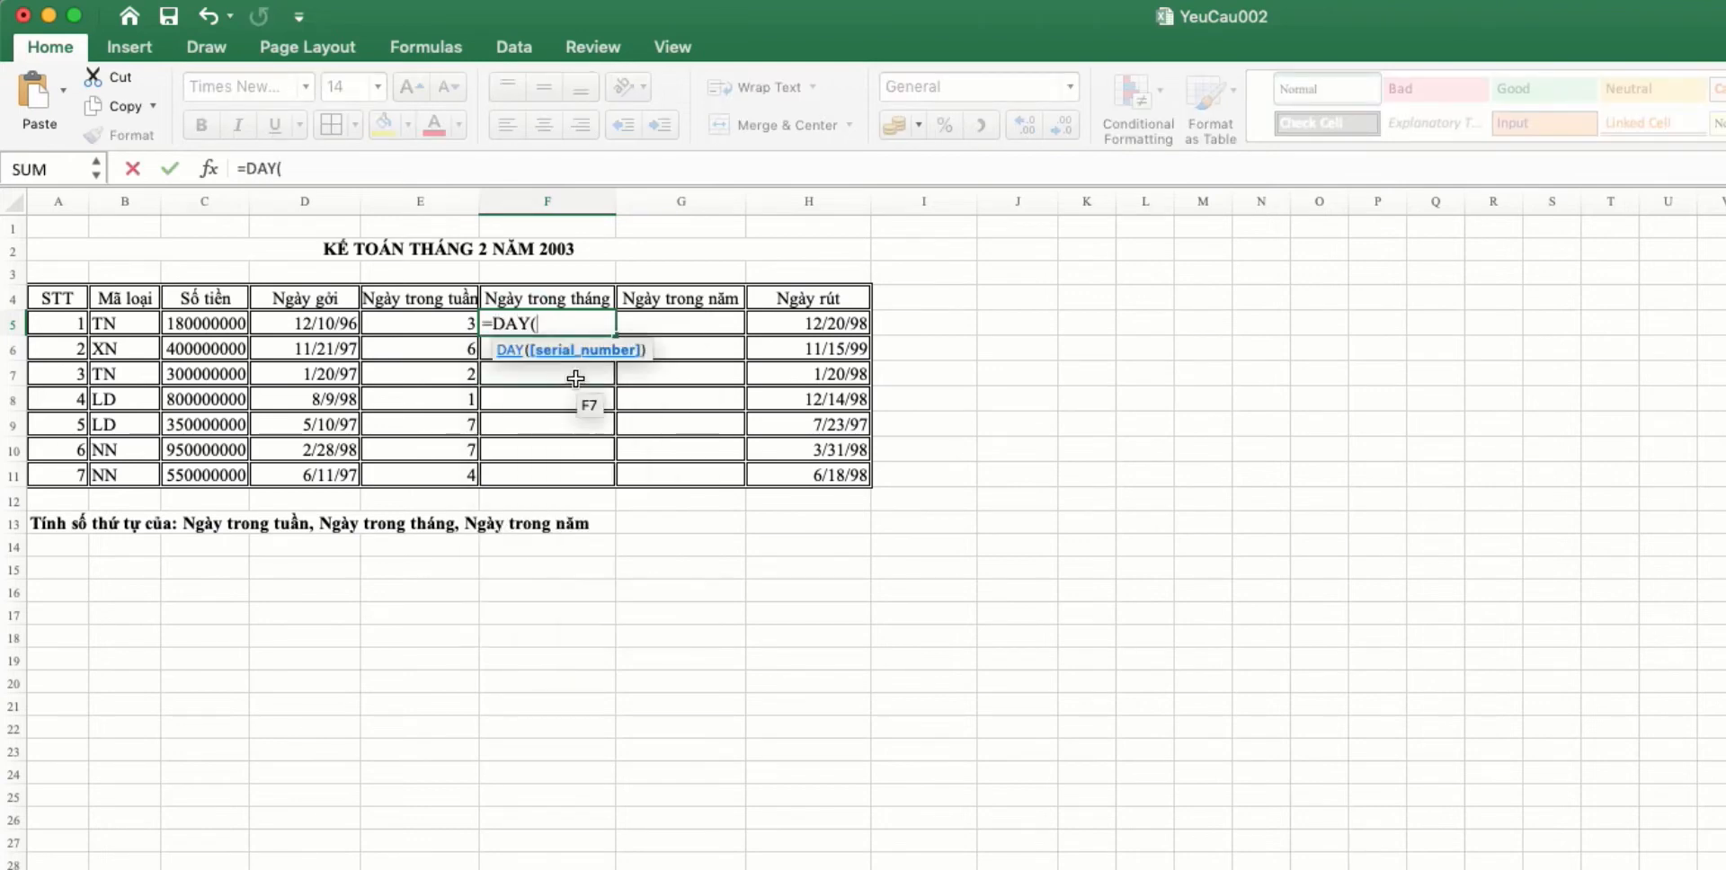
left_click(423, 325)
left_click(315, 323)
type(")")
key("Return")
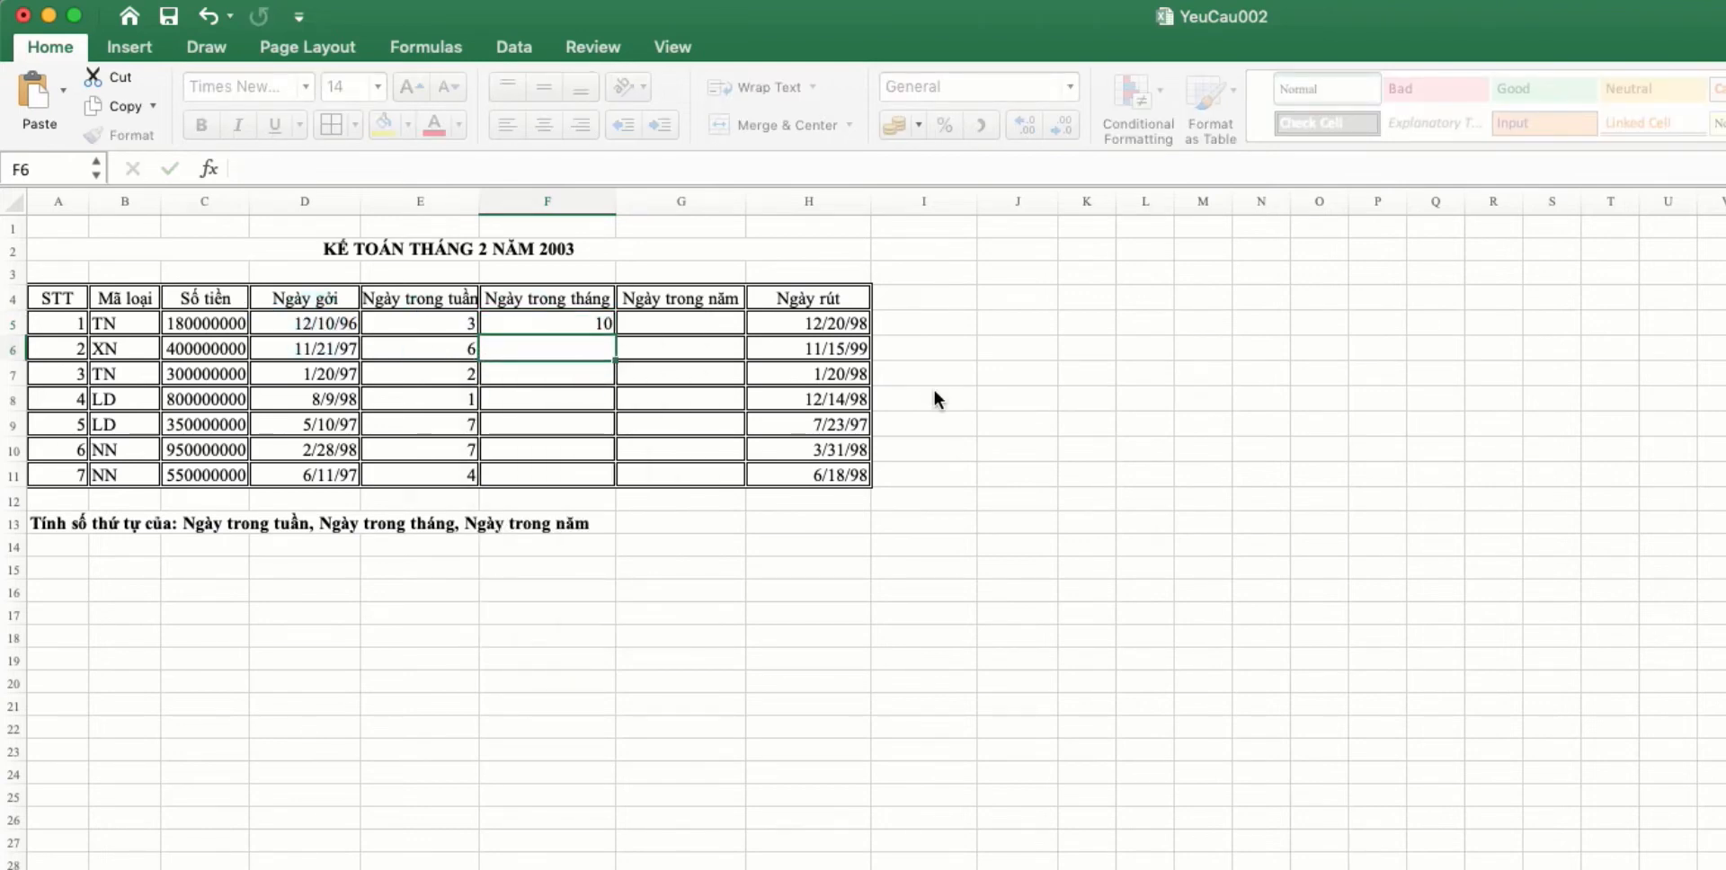
left_click(596, 327)
double_click(613, 334)
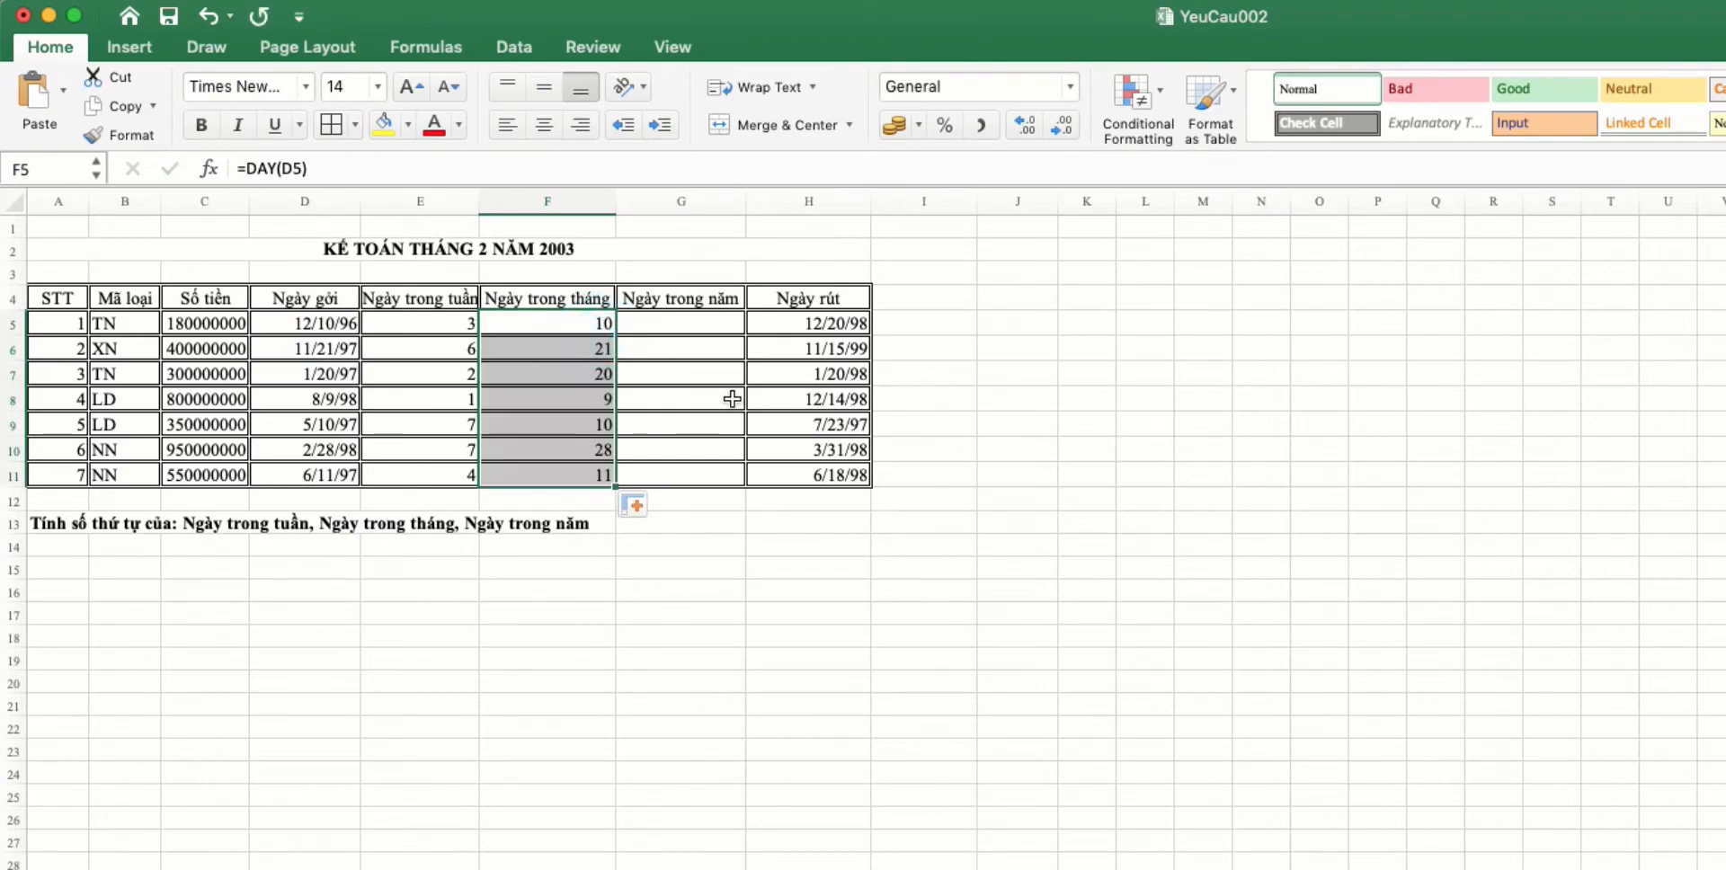
Enter =D5-DATE(YEAR(D5),1,1) in G5 of the Ngày trong năm column
left_click(701, 332)
type("=")
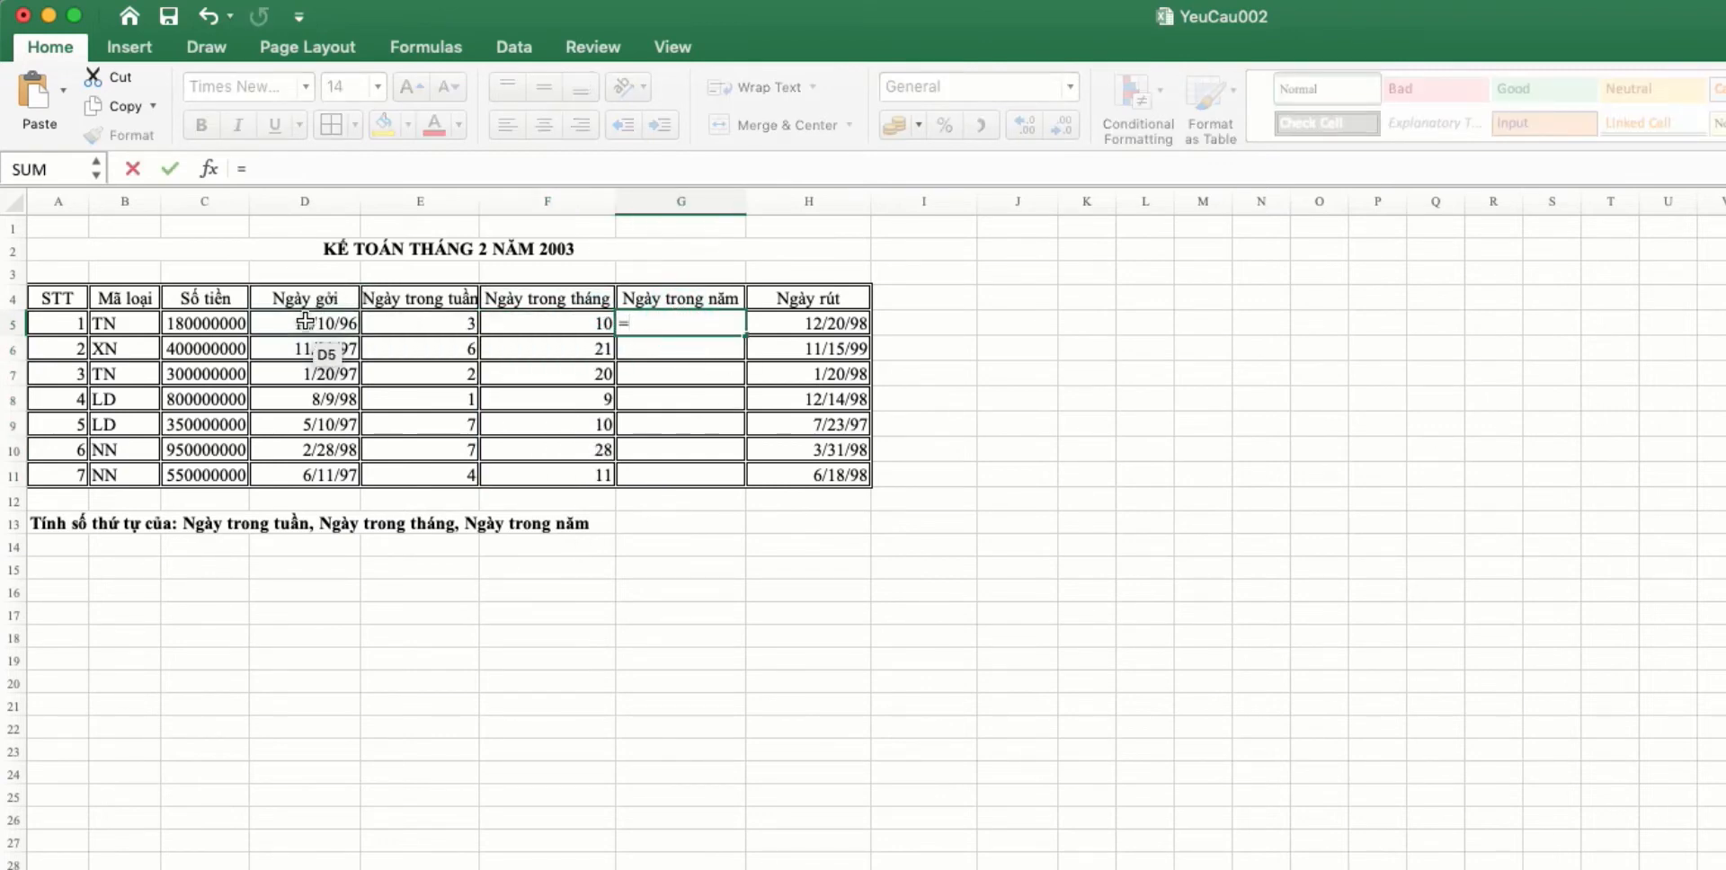
left_click(306, 321)
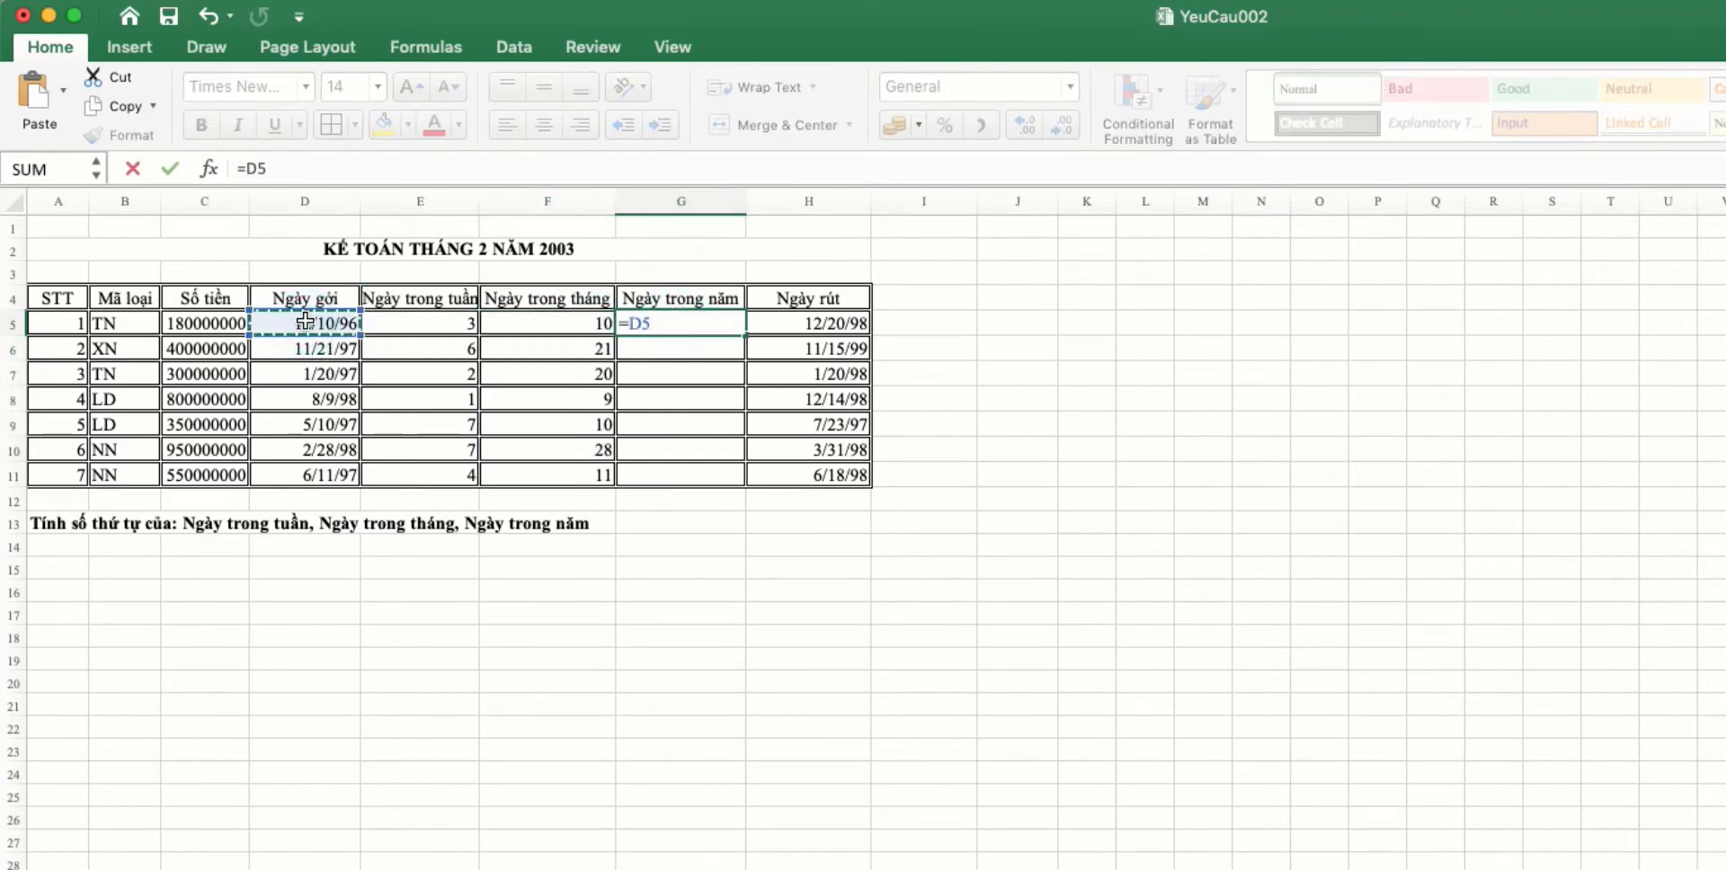
type("-Date")
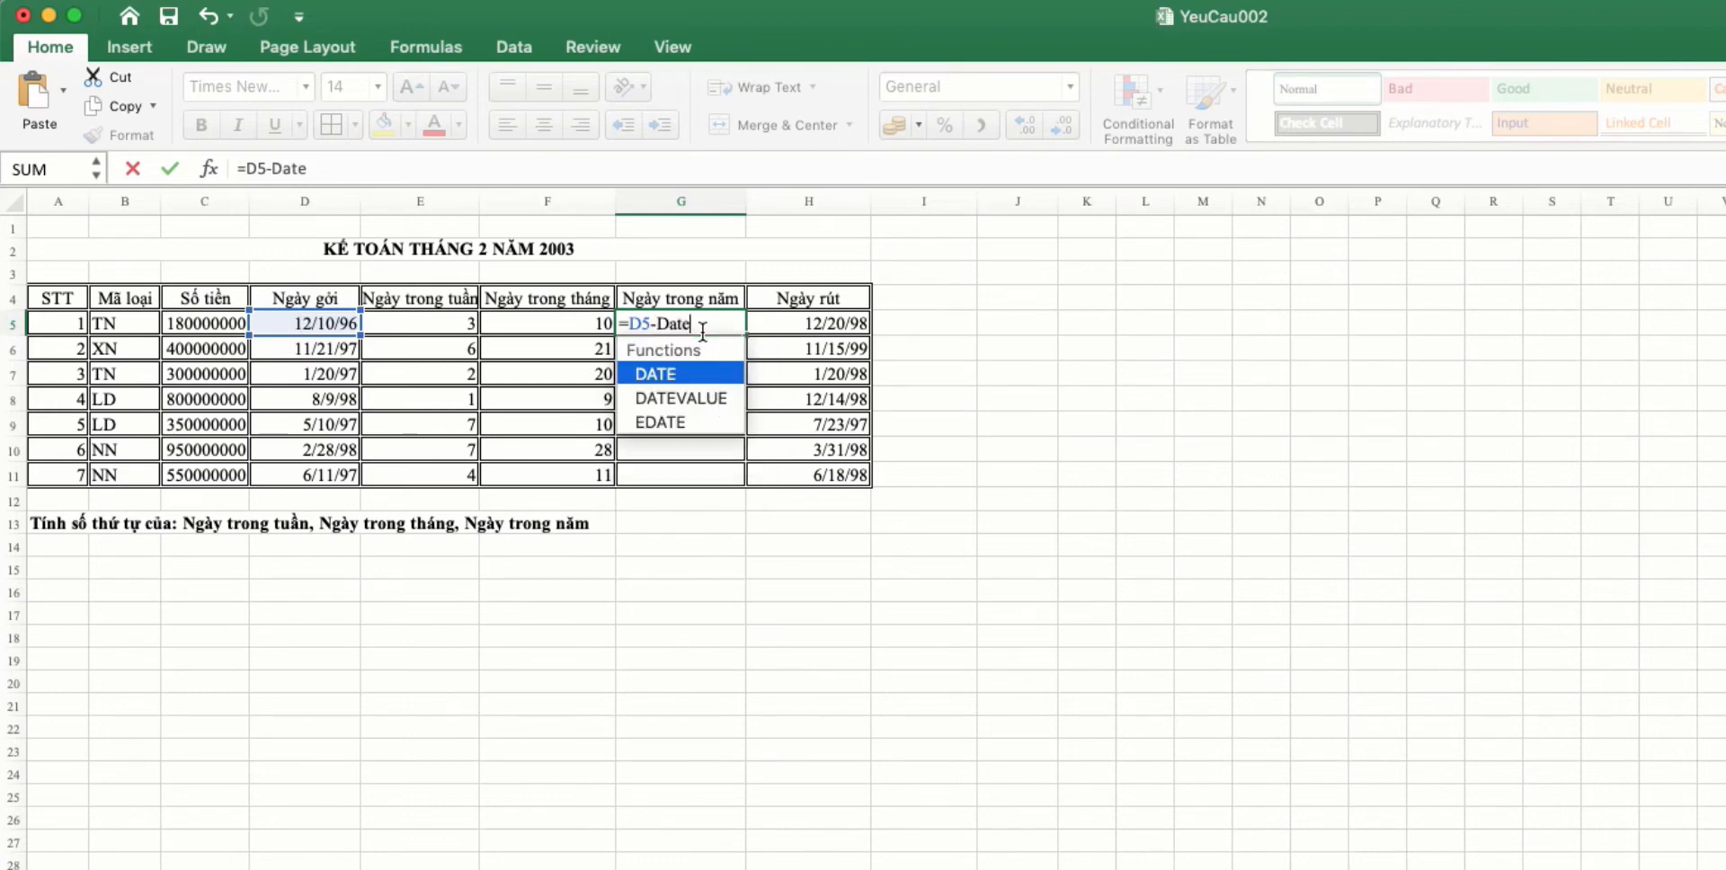
double_click(689, 376)
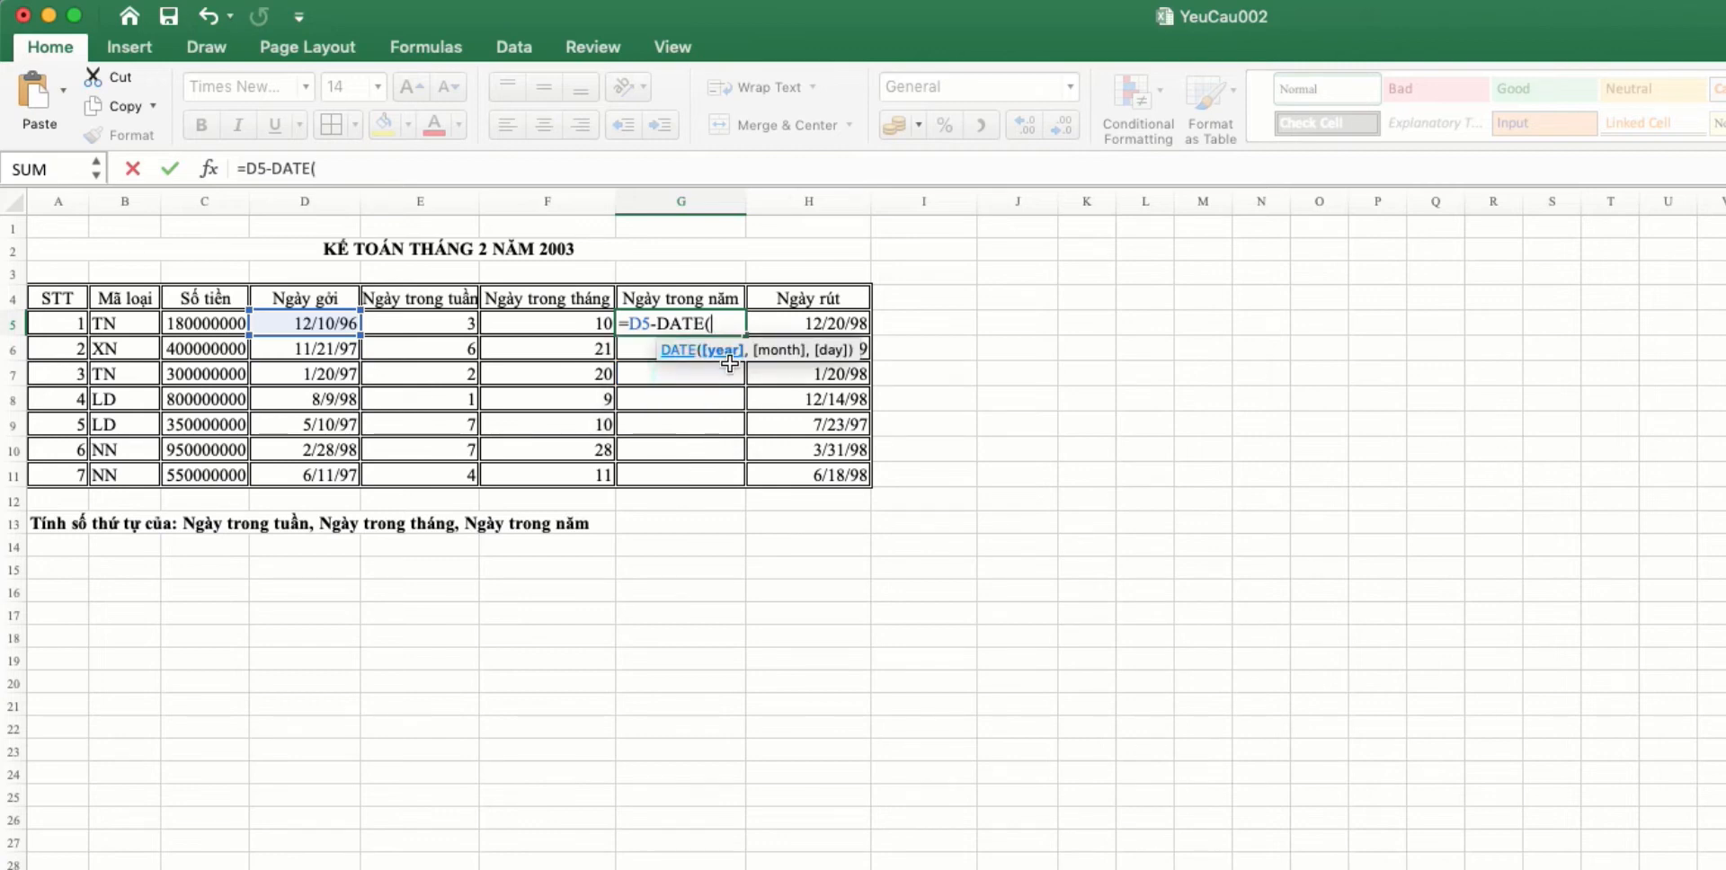
type("year(")
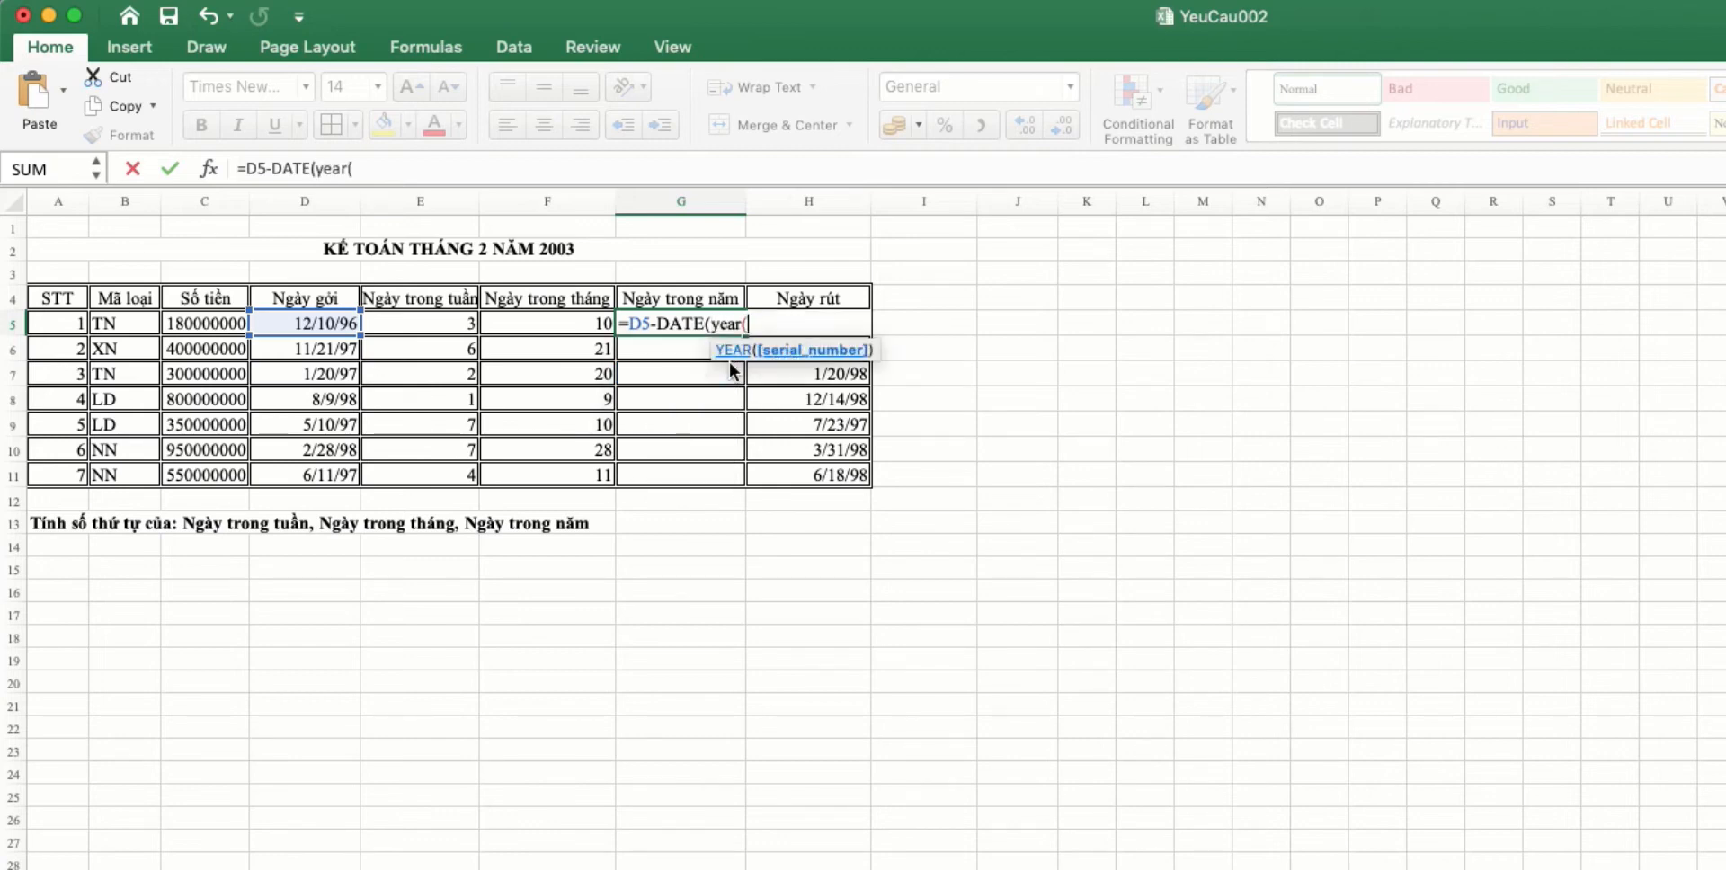
left_click(347, 326)
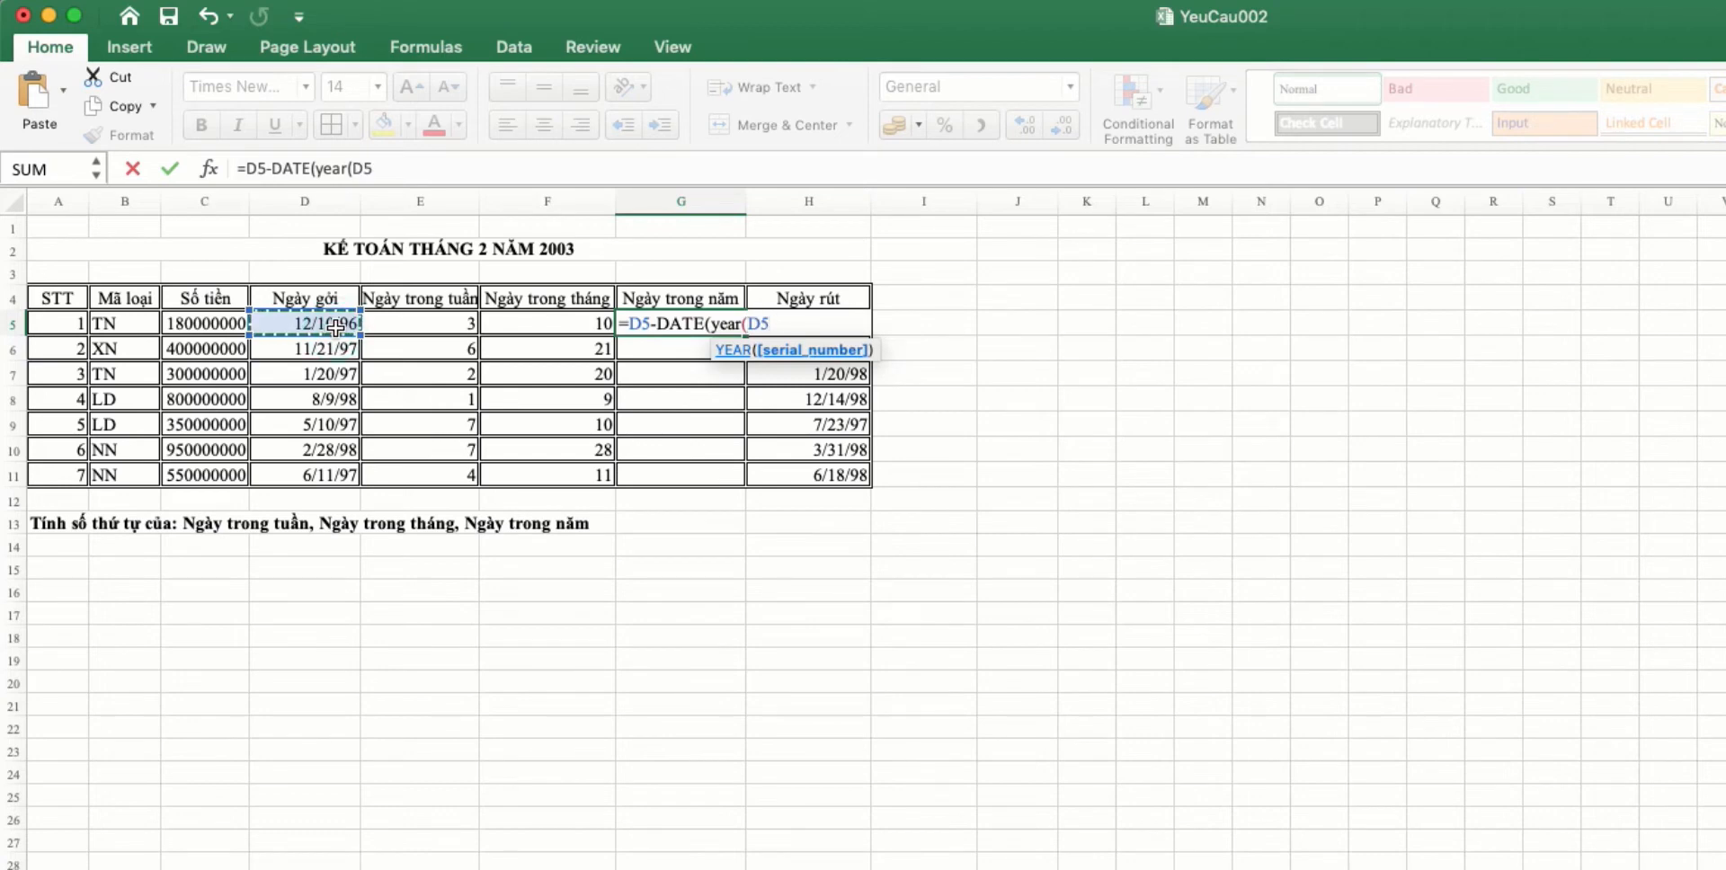
type("),")
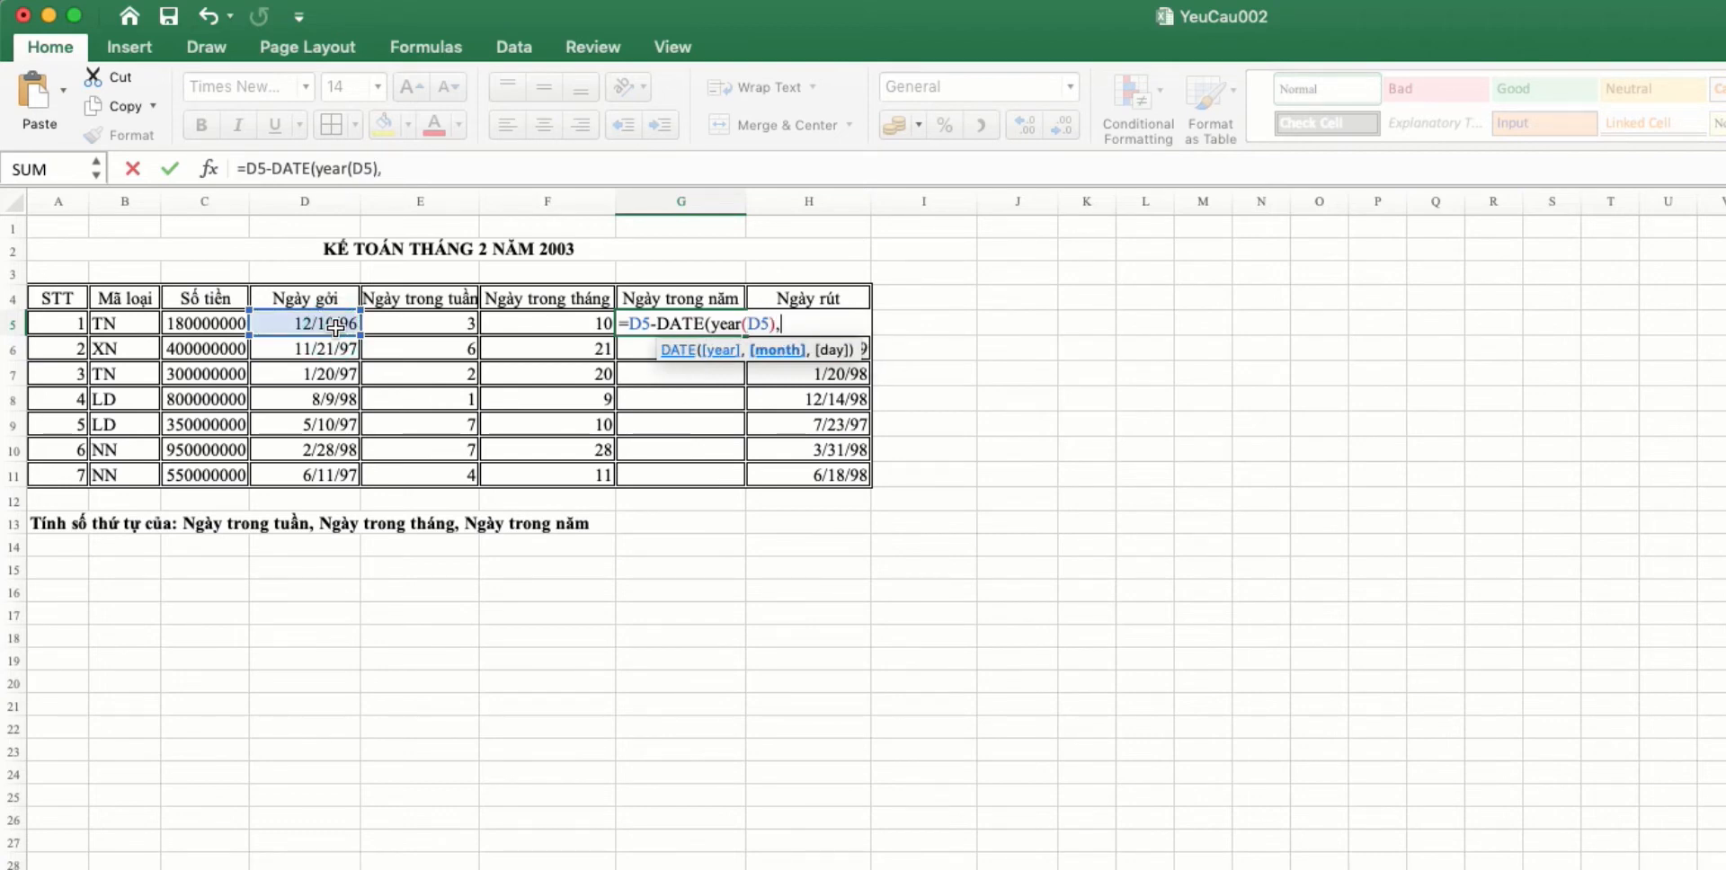
type("1,1)")
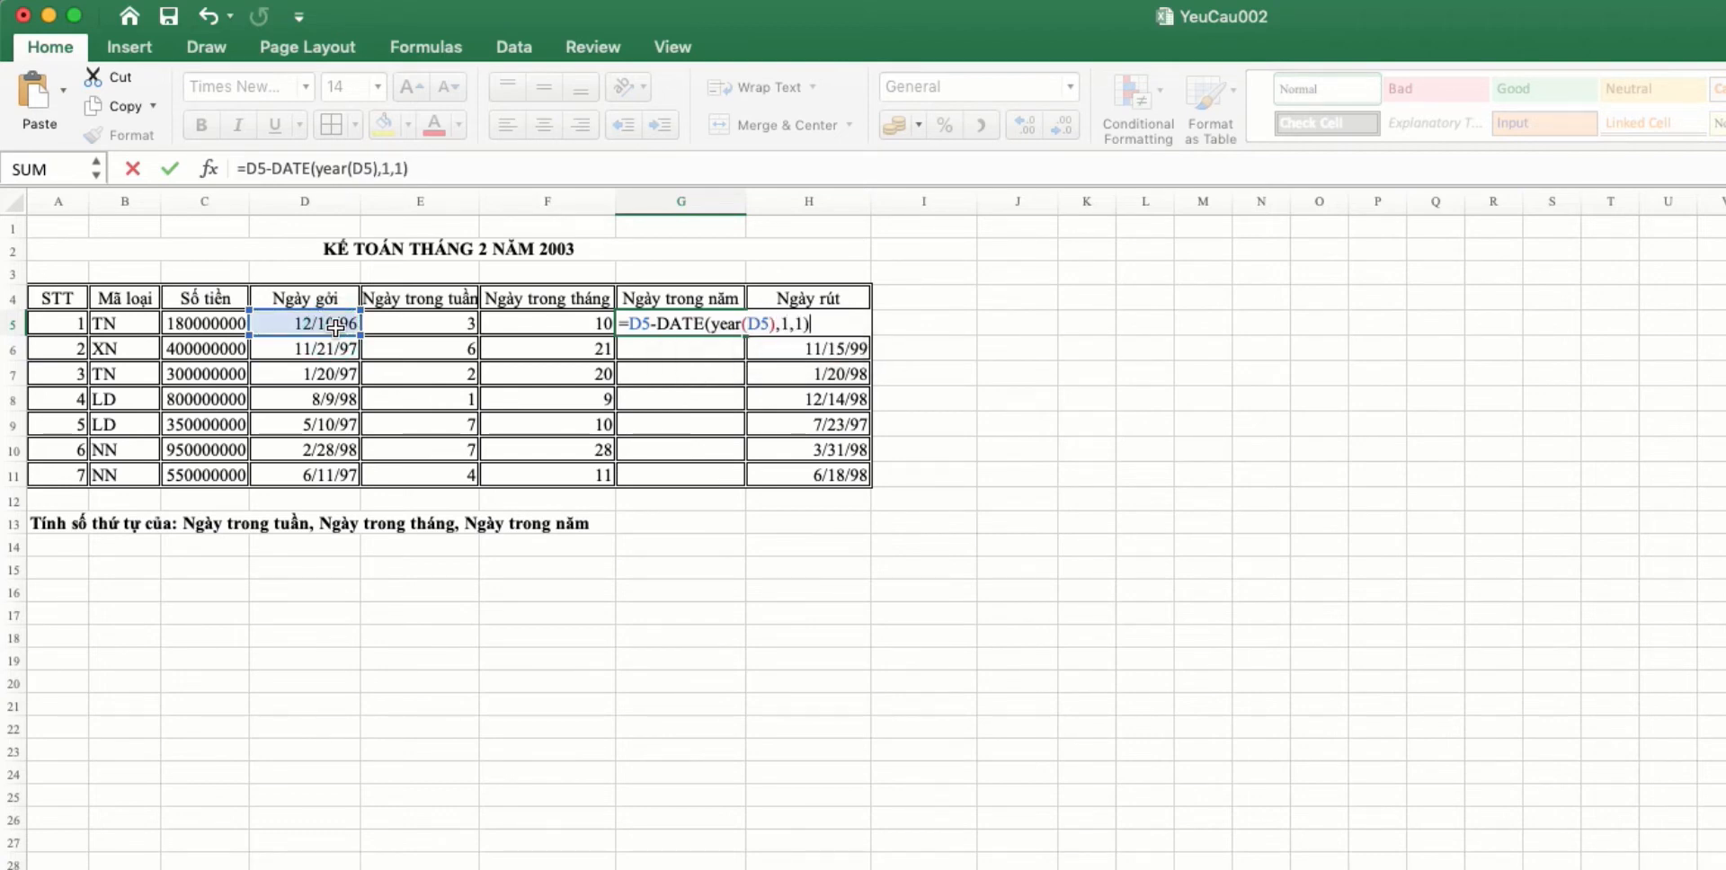
key("Return")
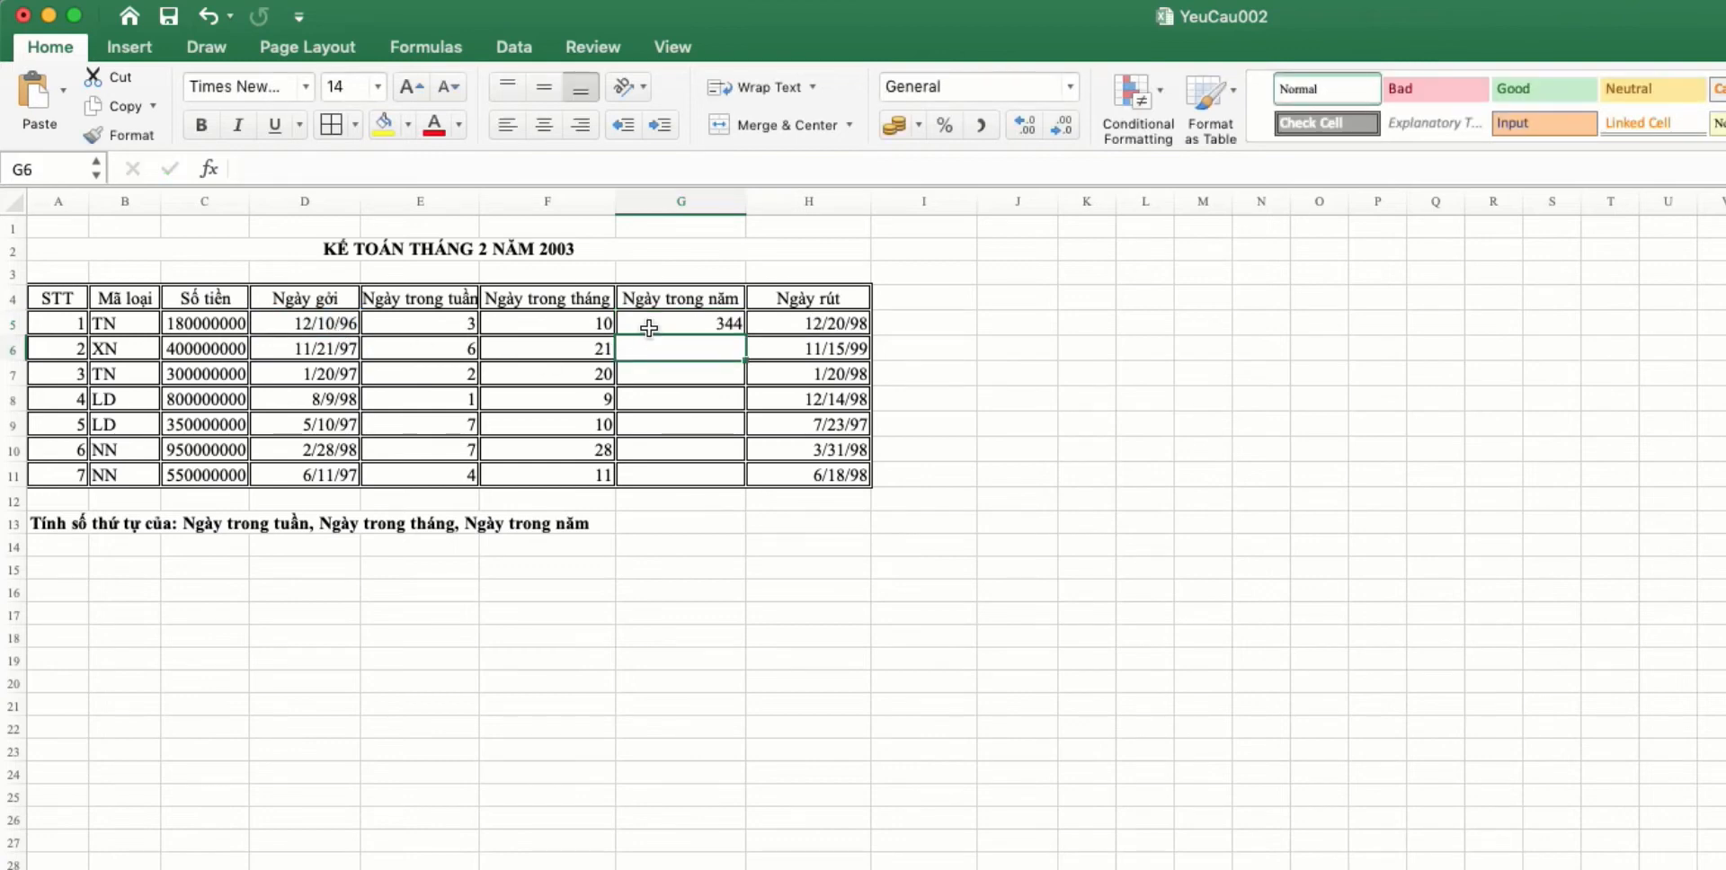
Fill the G5 day-of-year formula down the Ngày trong năm column to G11
left_click(639, 325)
double_click(745, 332)
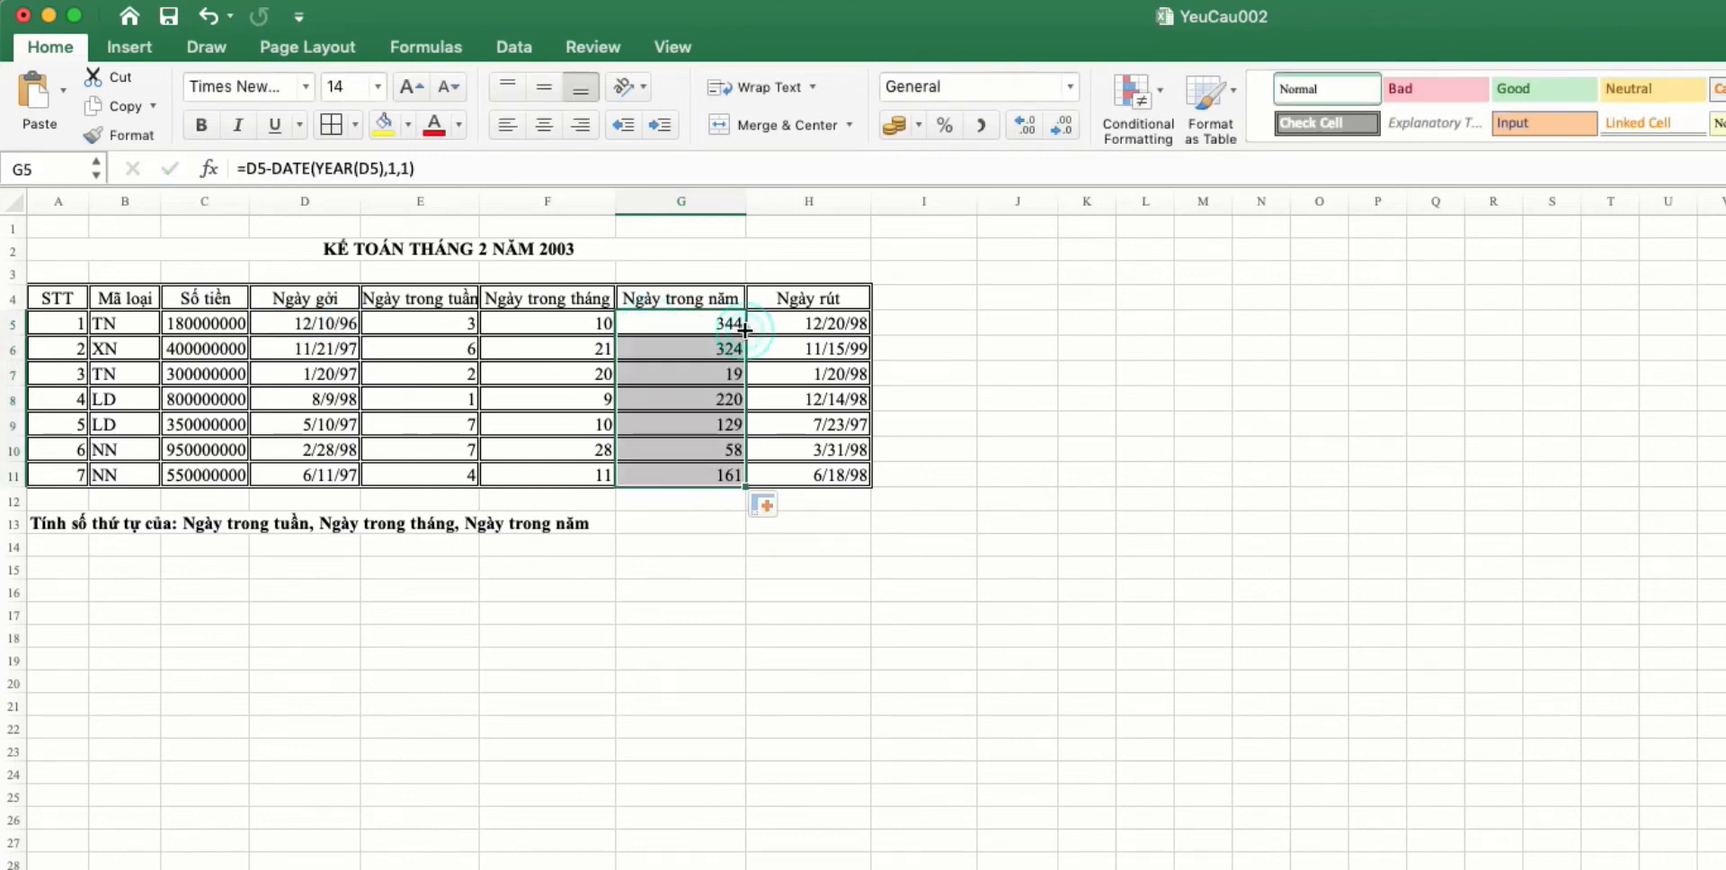
left_click(687, 474)
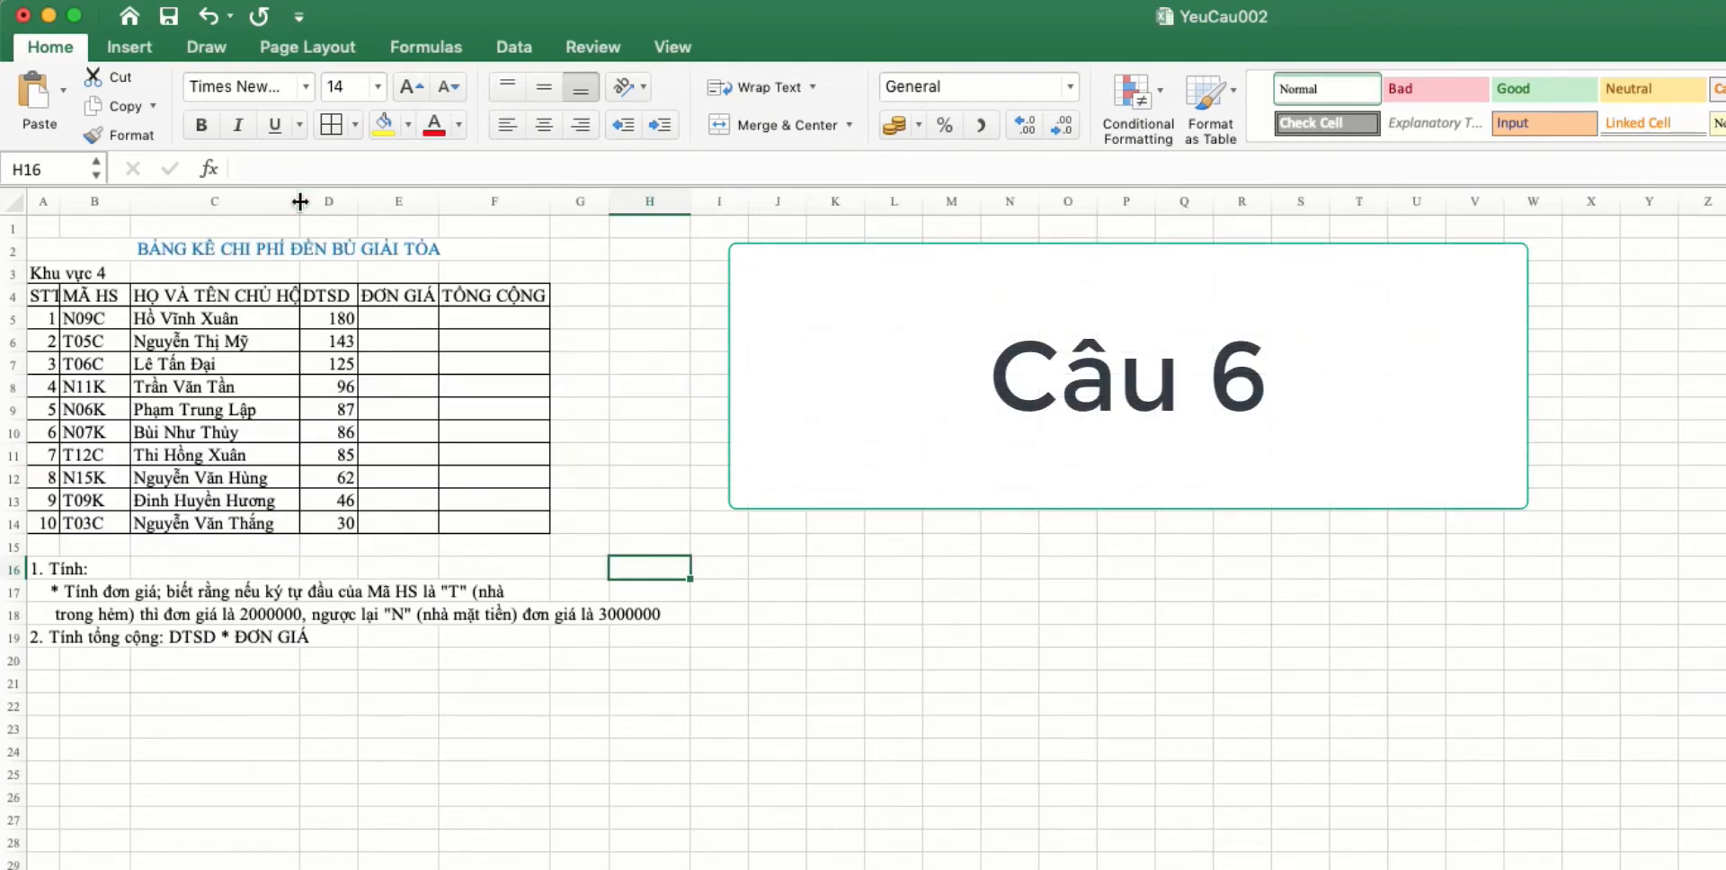
On the exercise 6 sheet, widen column C slightly and enter =IF(LEFT(B5)="T",2000000,3000000) in E5 of the ĐƠN GIÁ column
left_click_drag(300, 202, 308, 201)
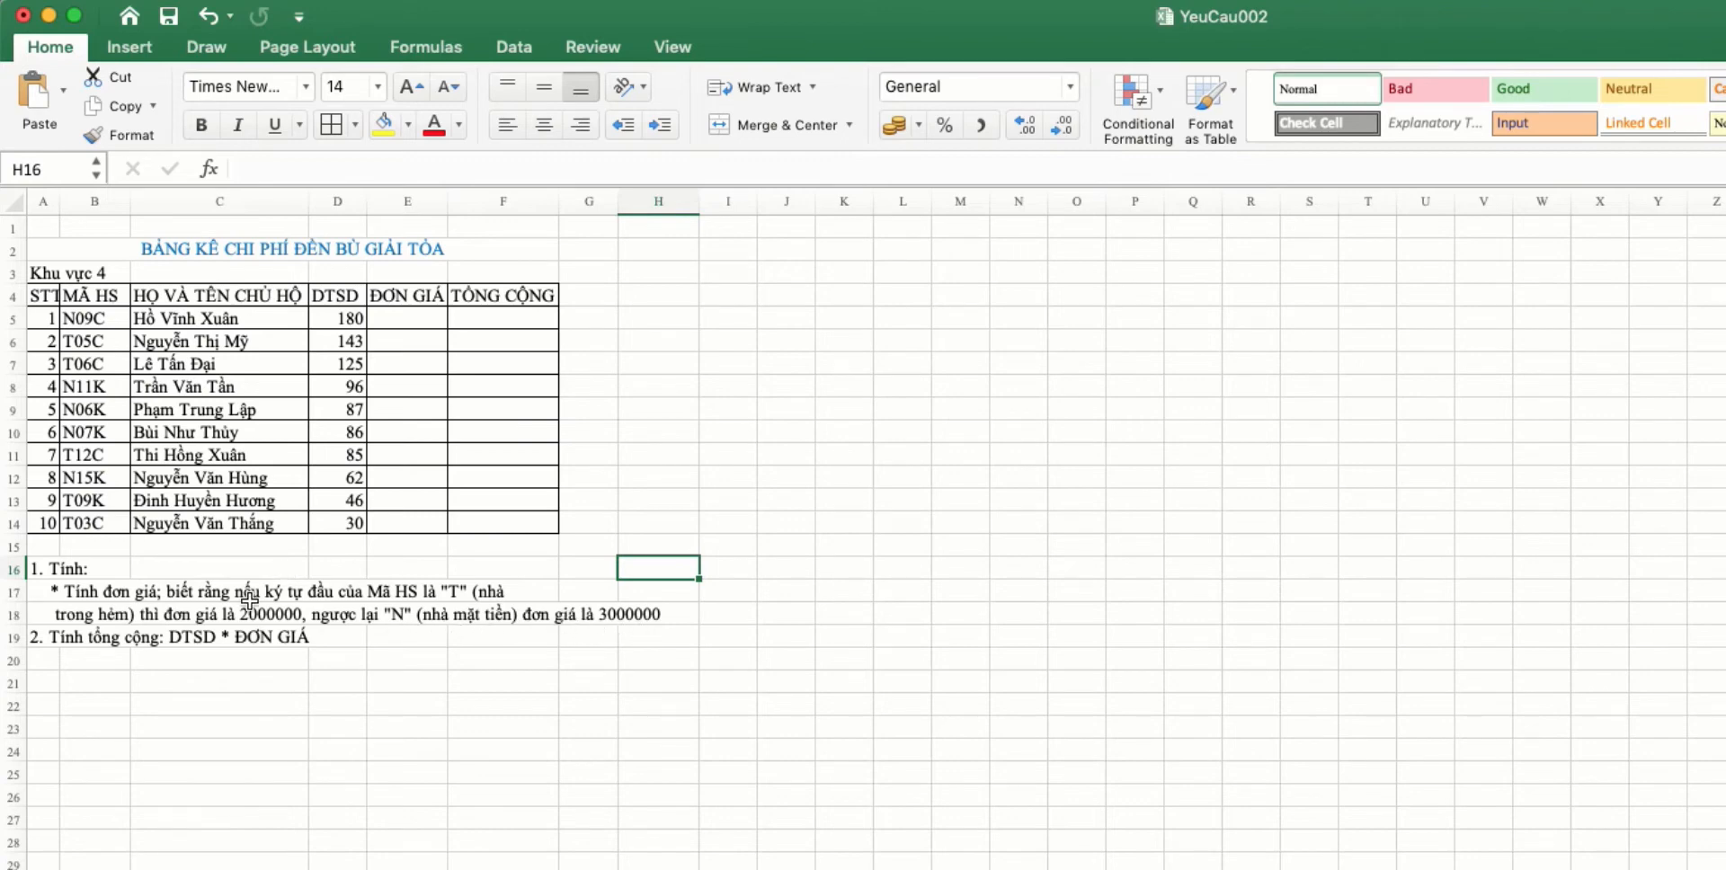
double_click(416, 322)
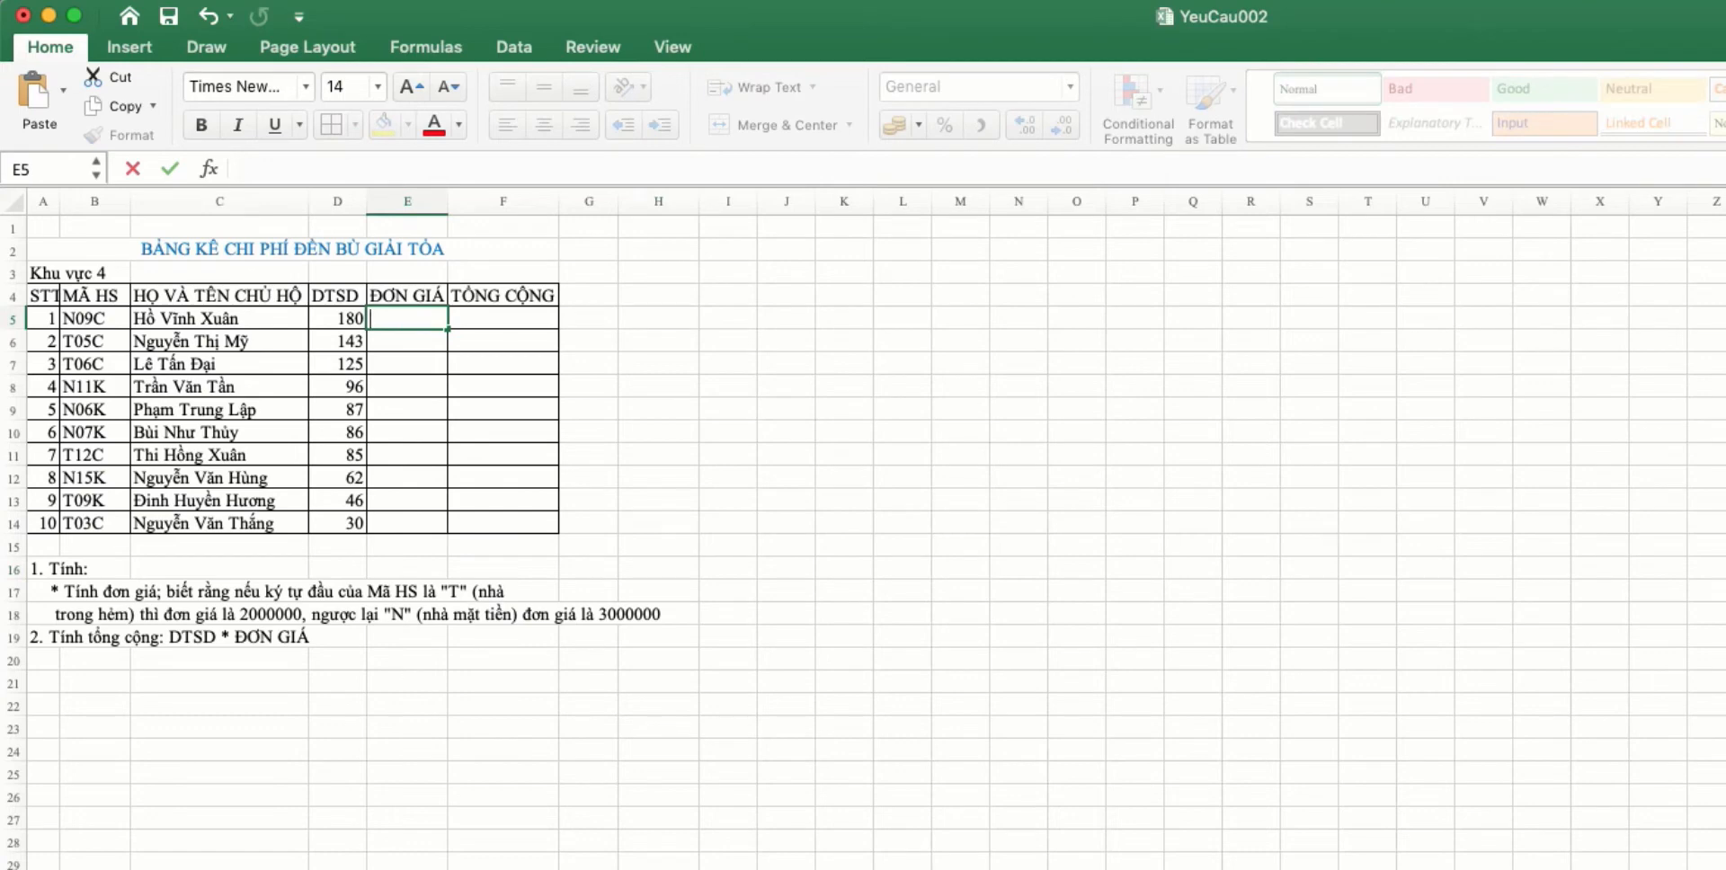
type("=if")
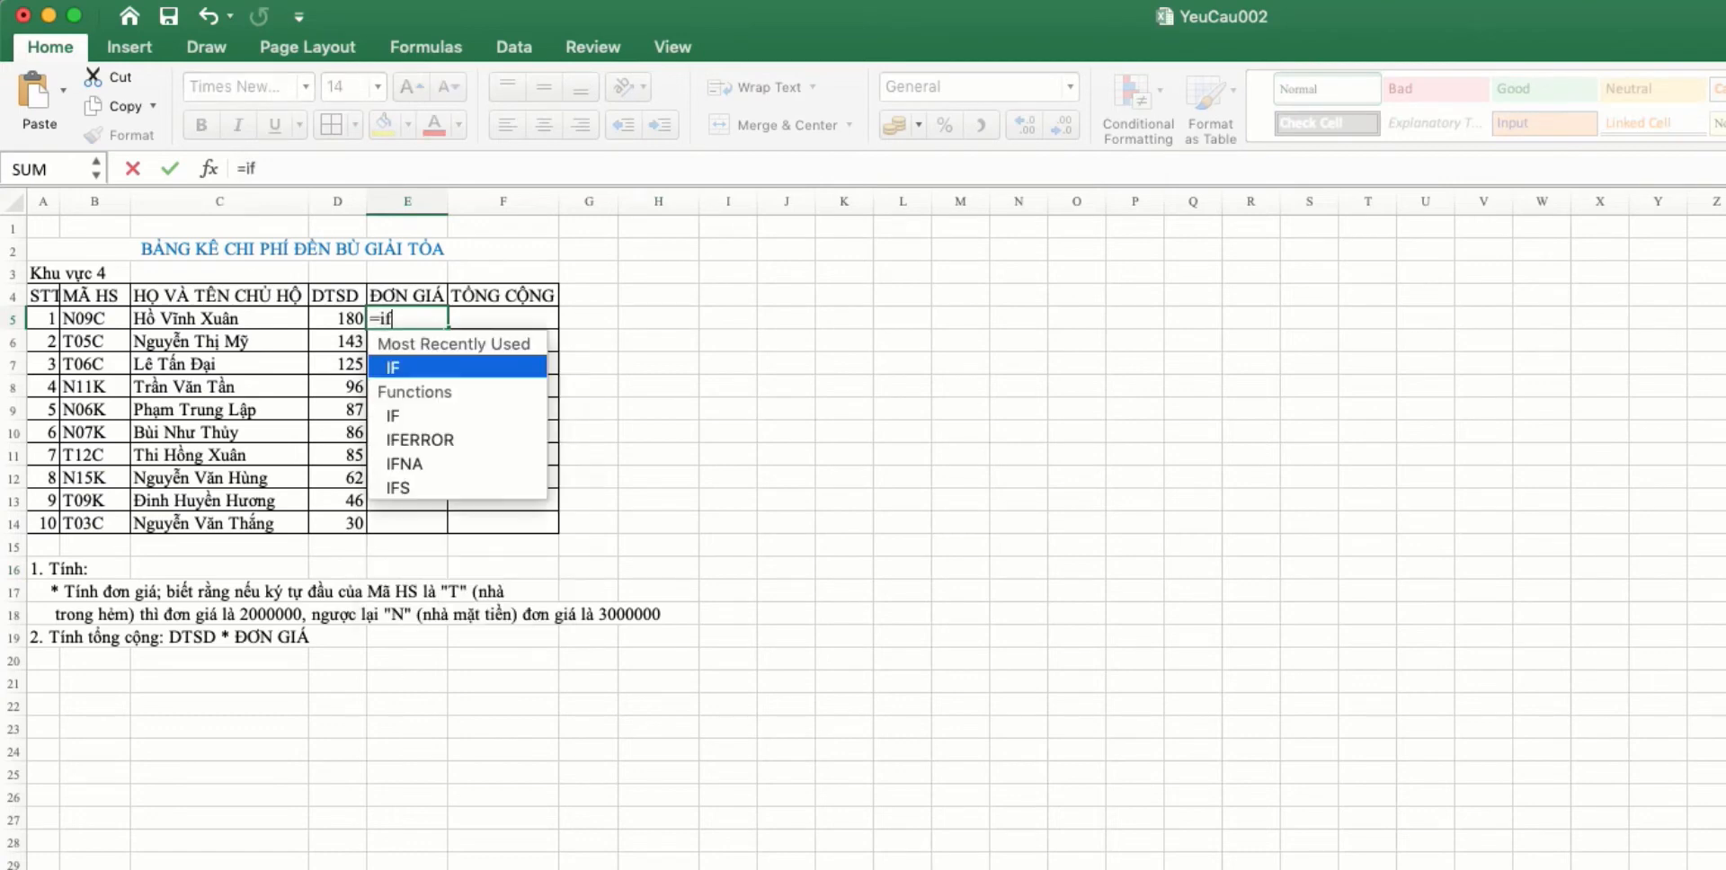
type("(left(")
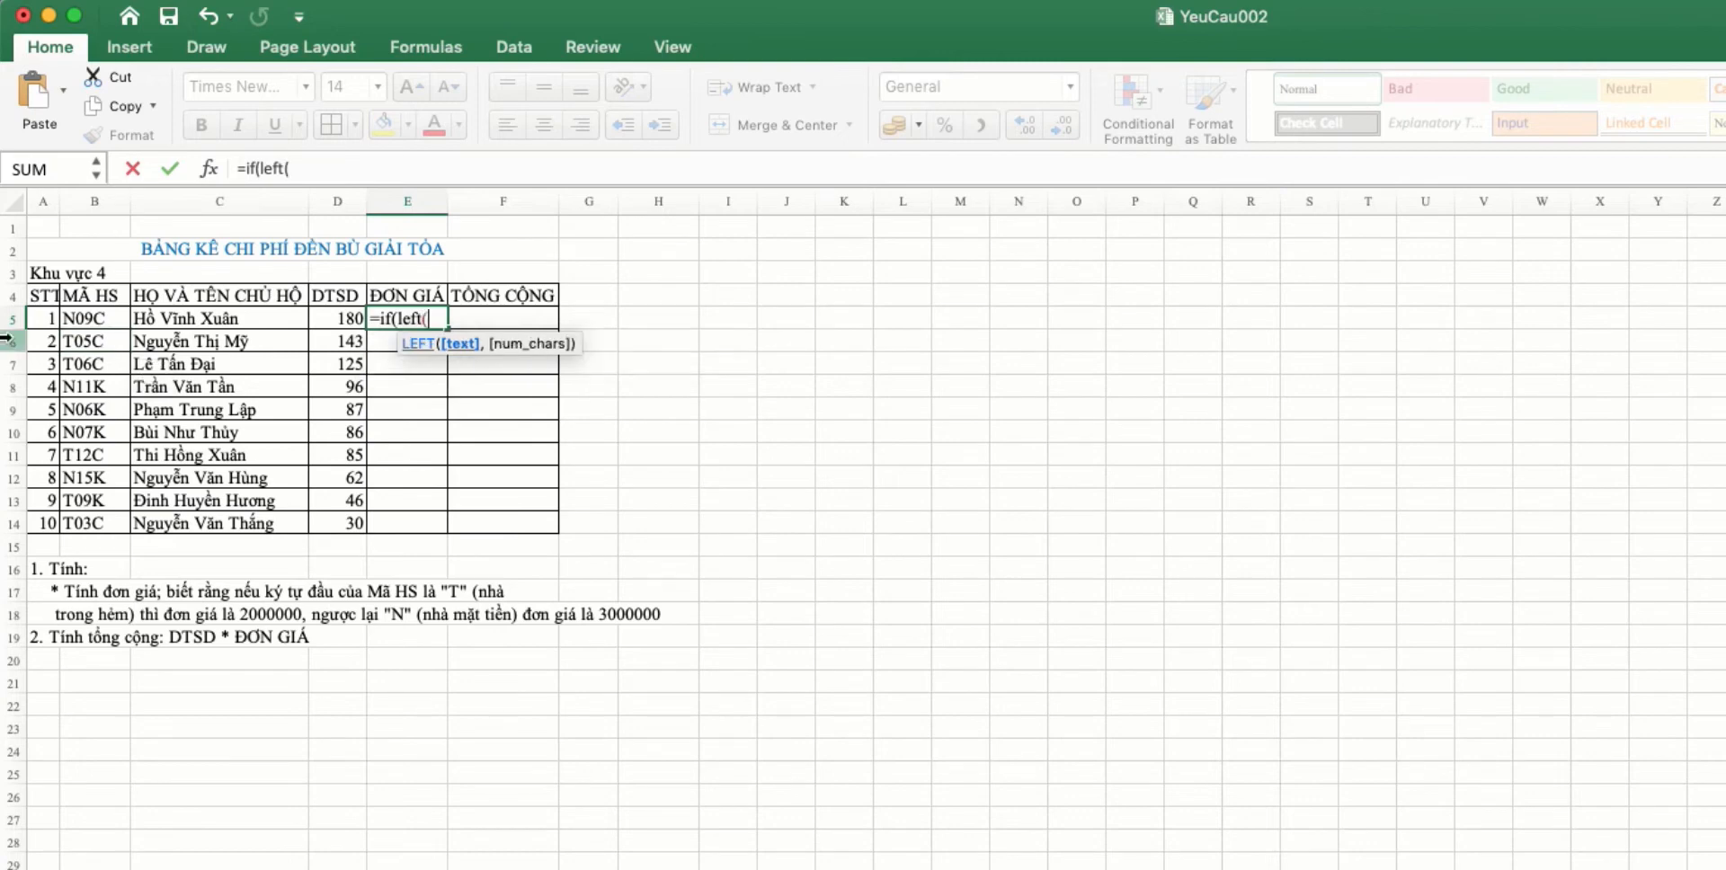
left_click(90, 318)
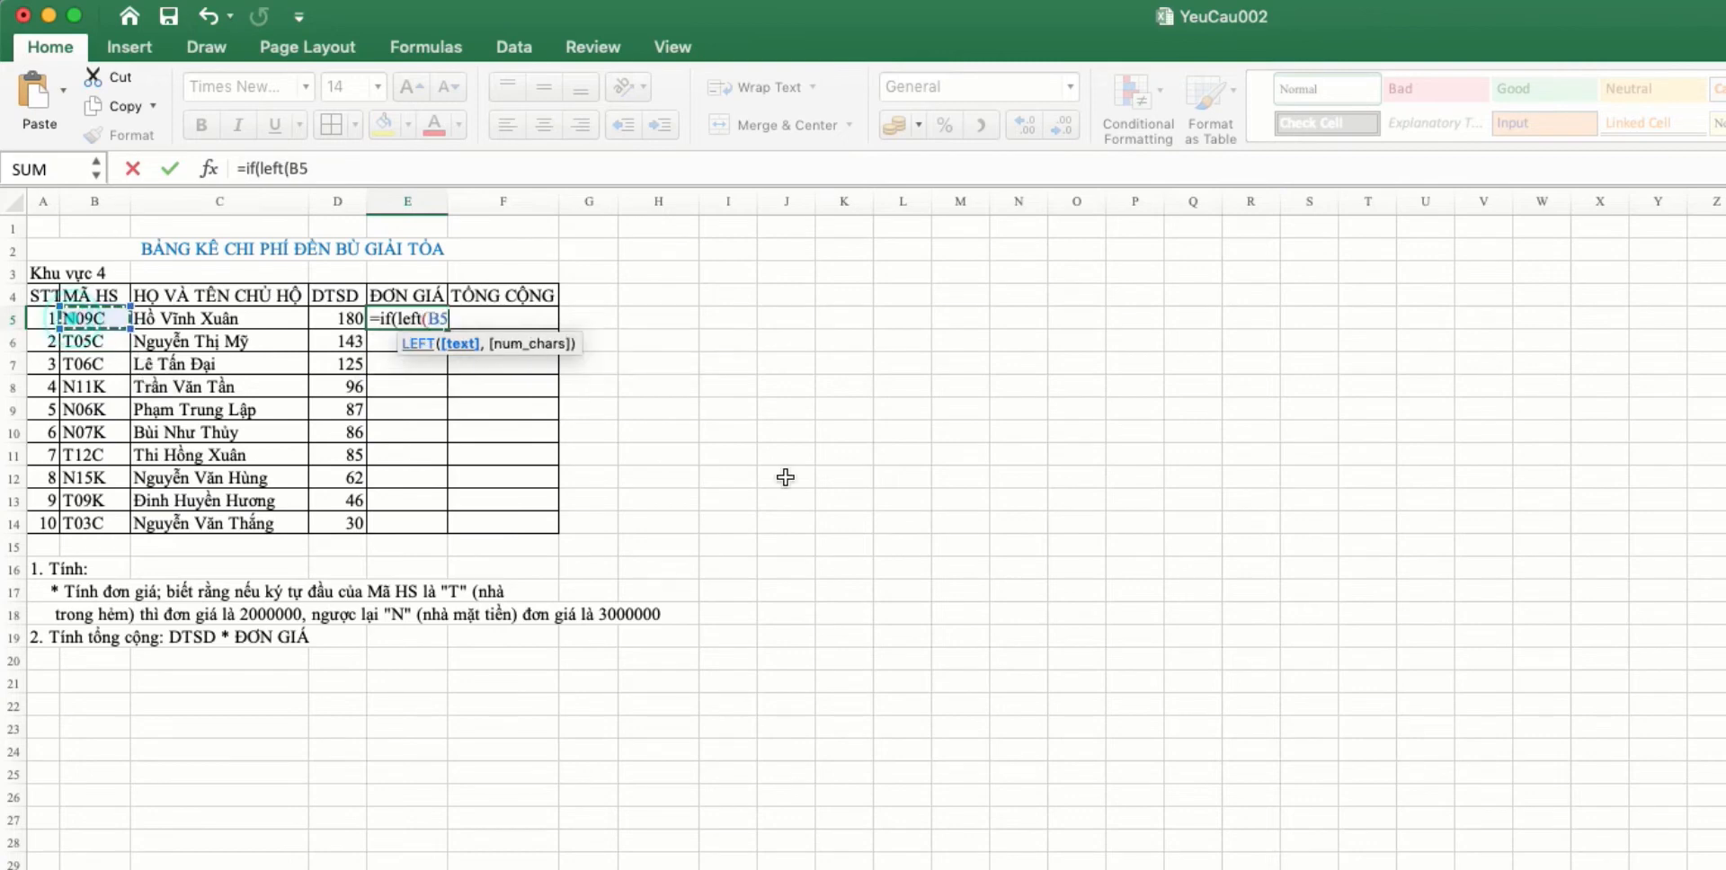
type(")=\"T")
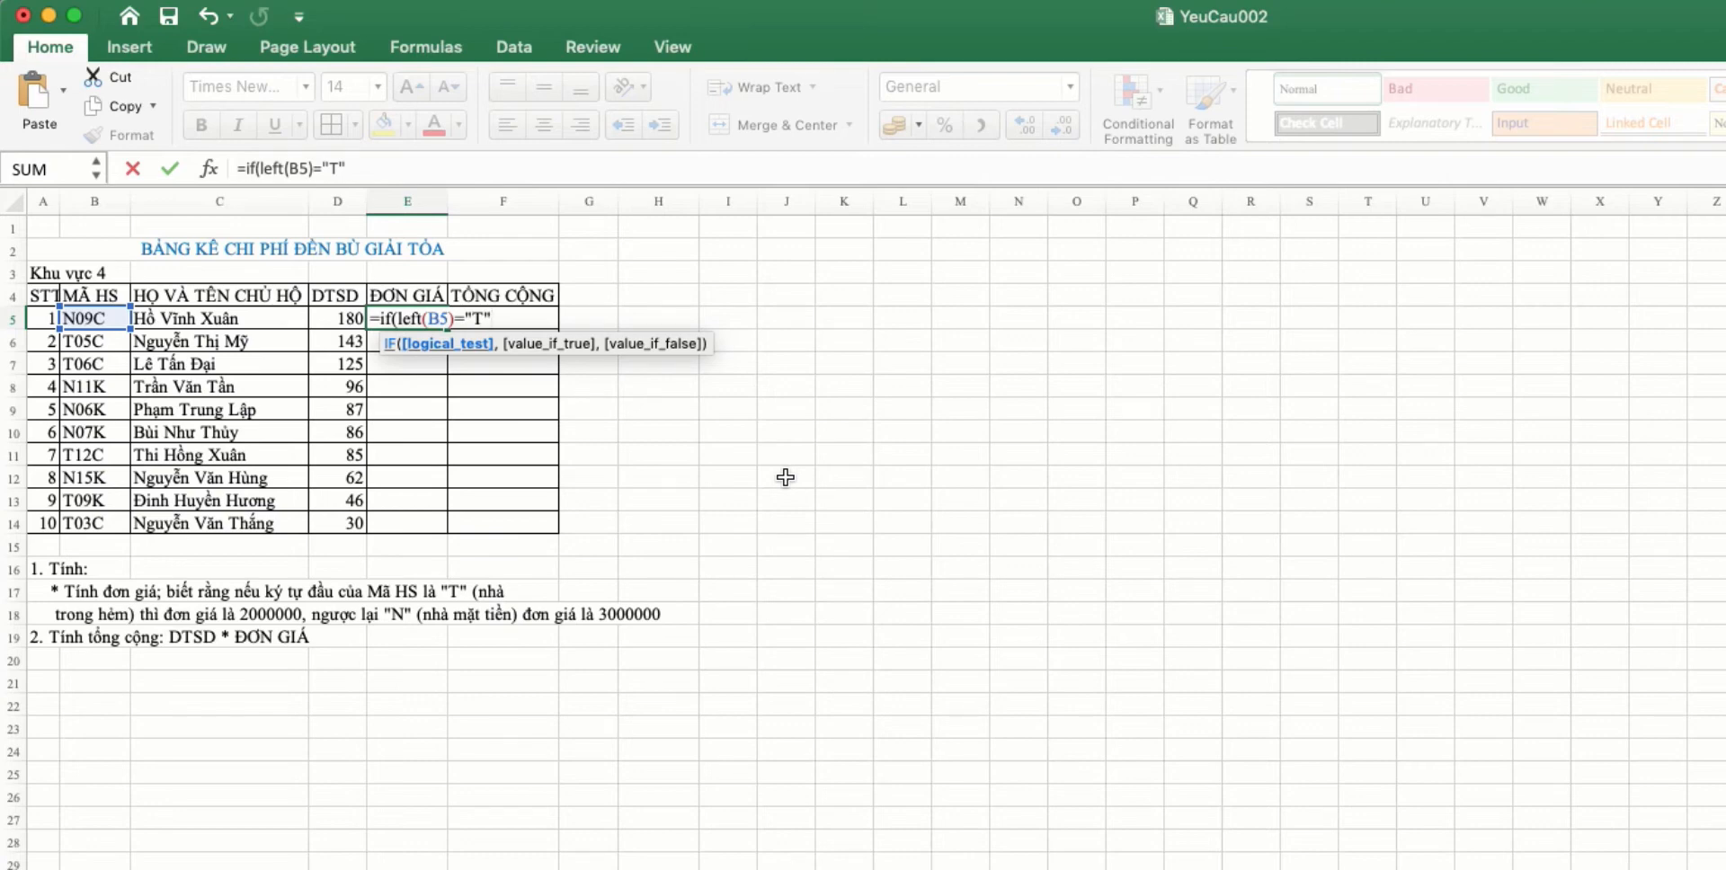
type(",")
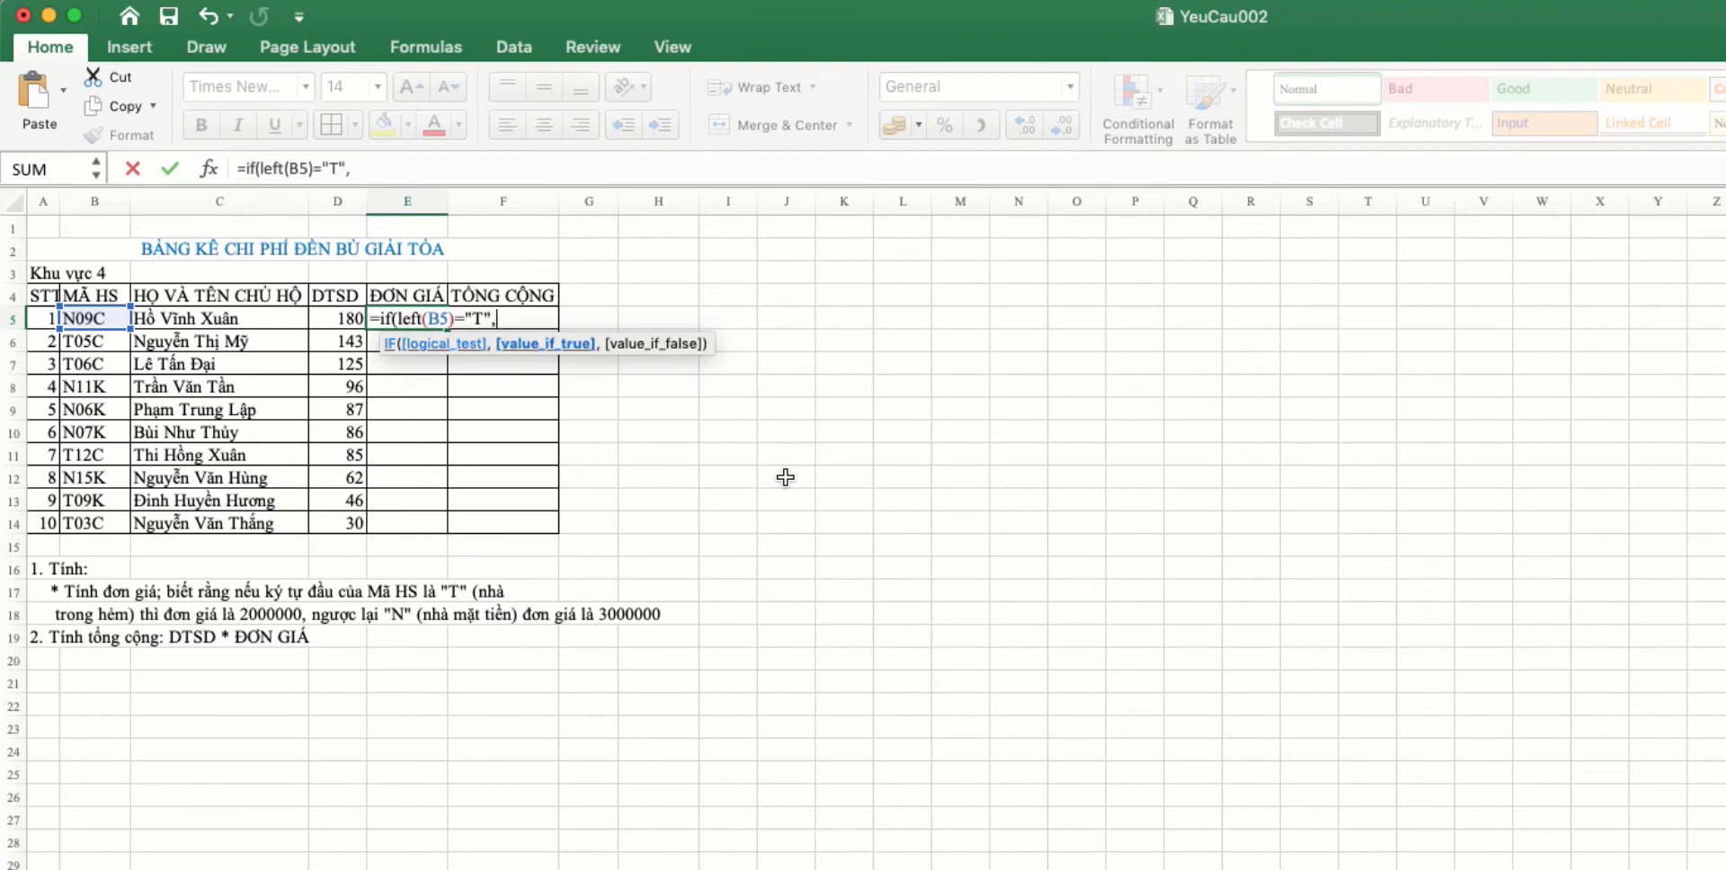
type("2000000")
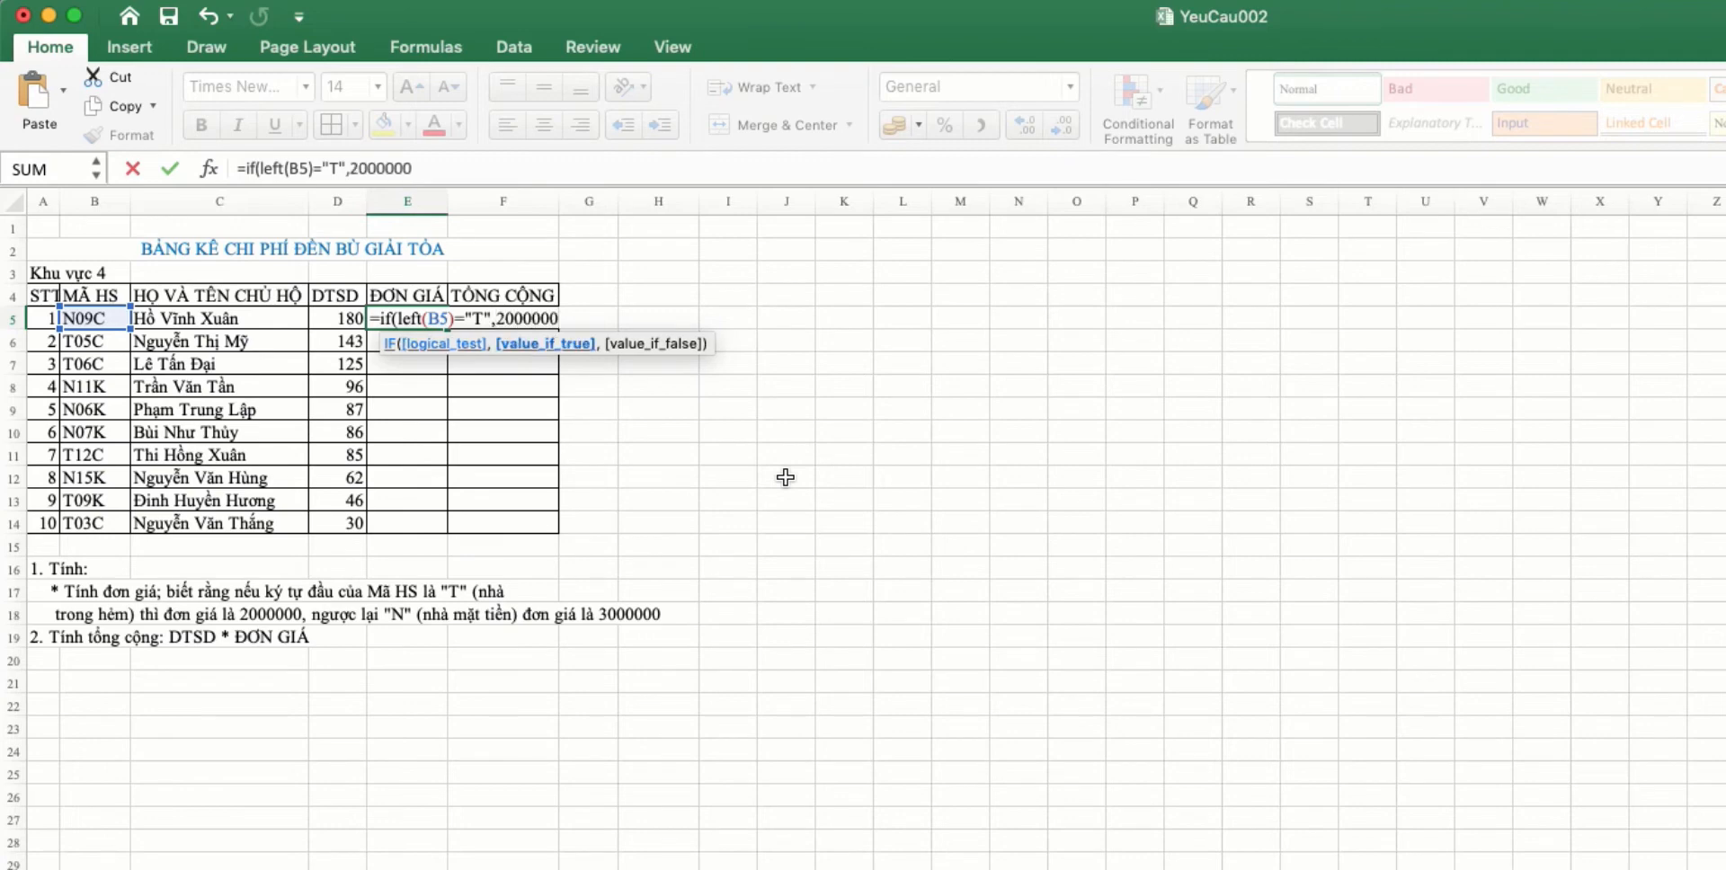
type(",3000000")
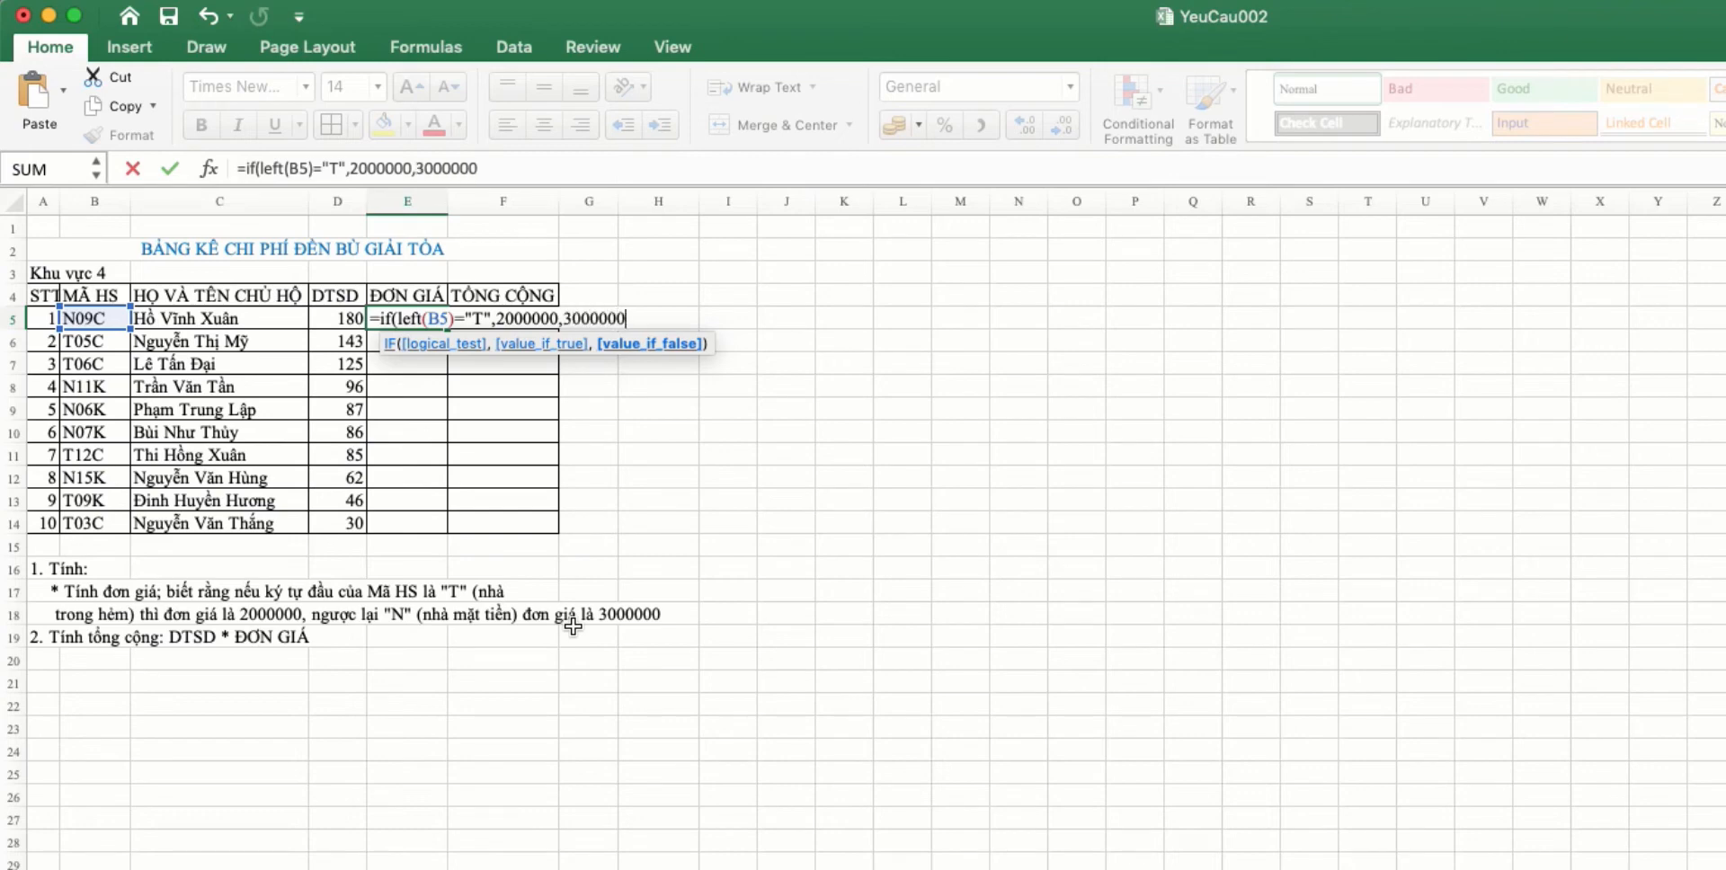
key("Return")
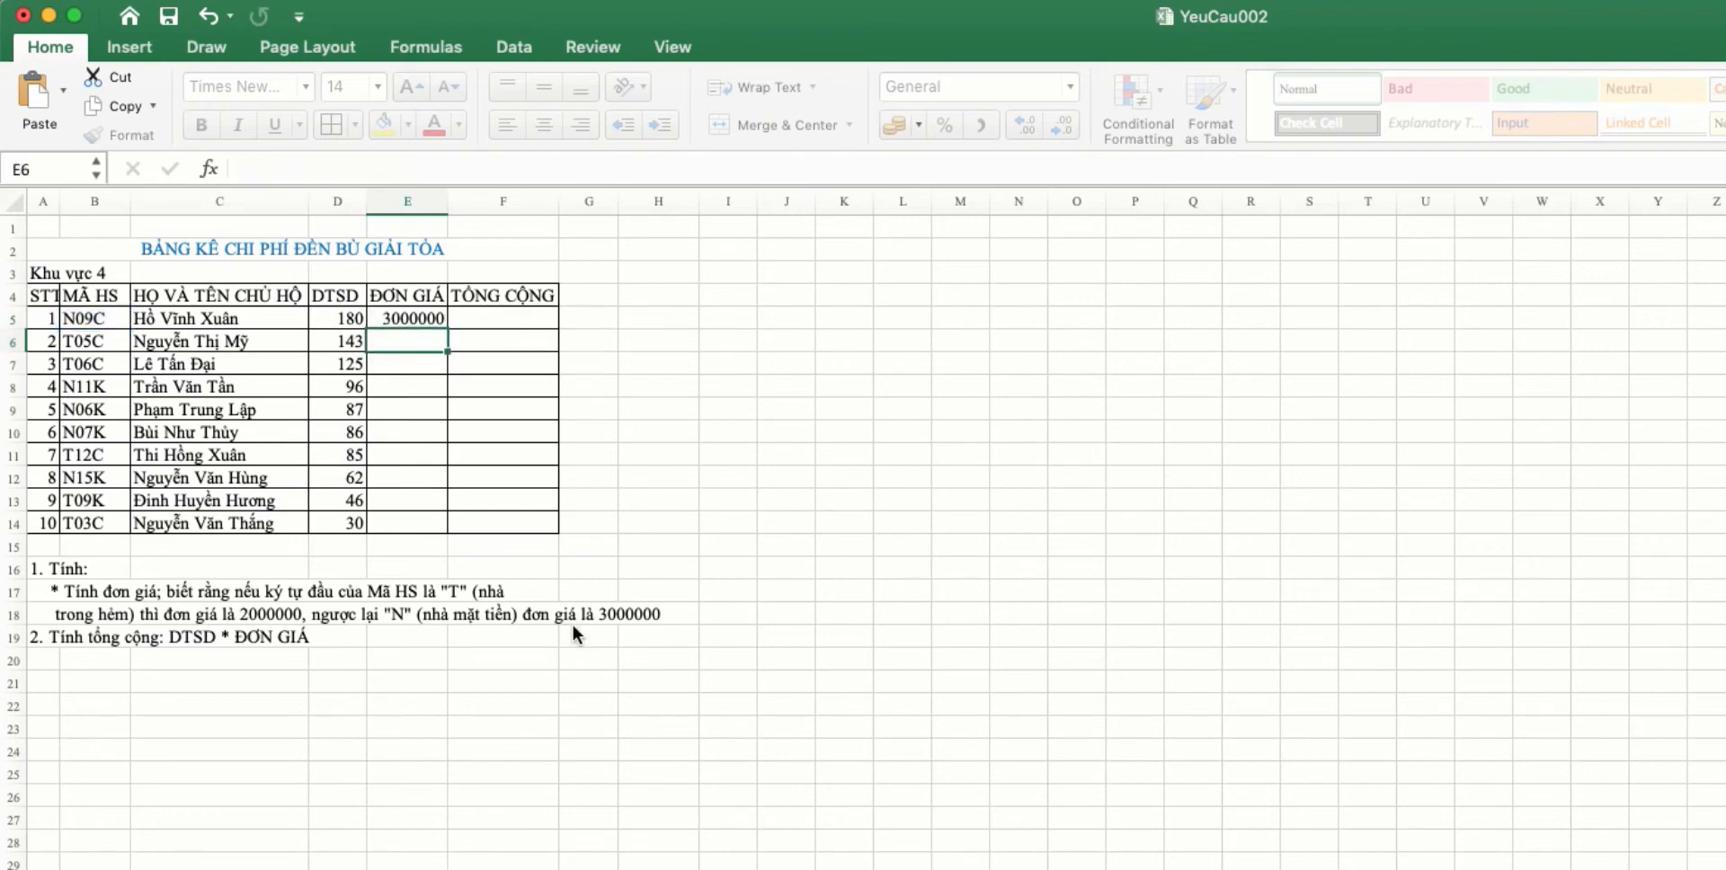
Fill the E5 unit price formula down the ĐƠN GIÁ column to E14
left_click(409, 319)
left_click_drag(447, 329, 414, 525)
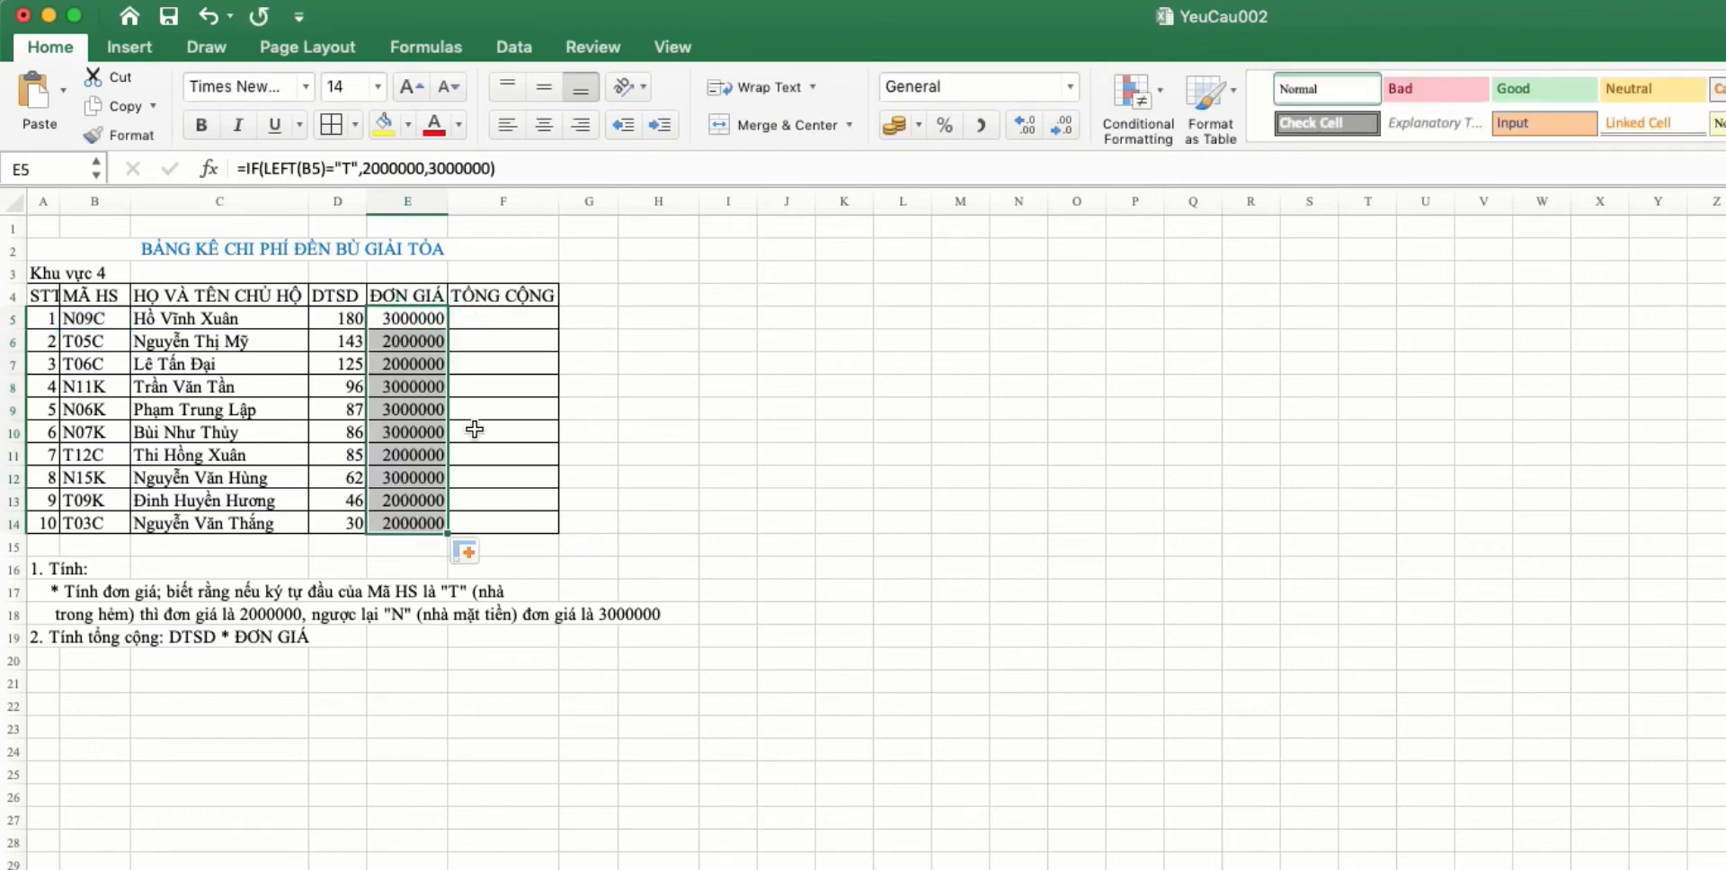
left_click(404, 499)
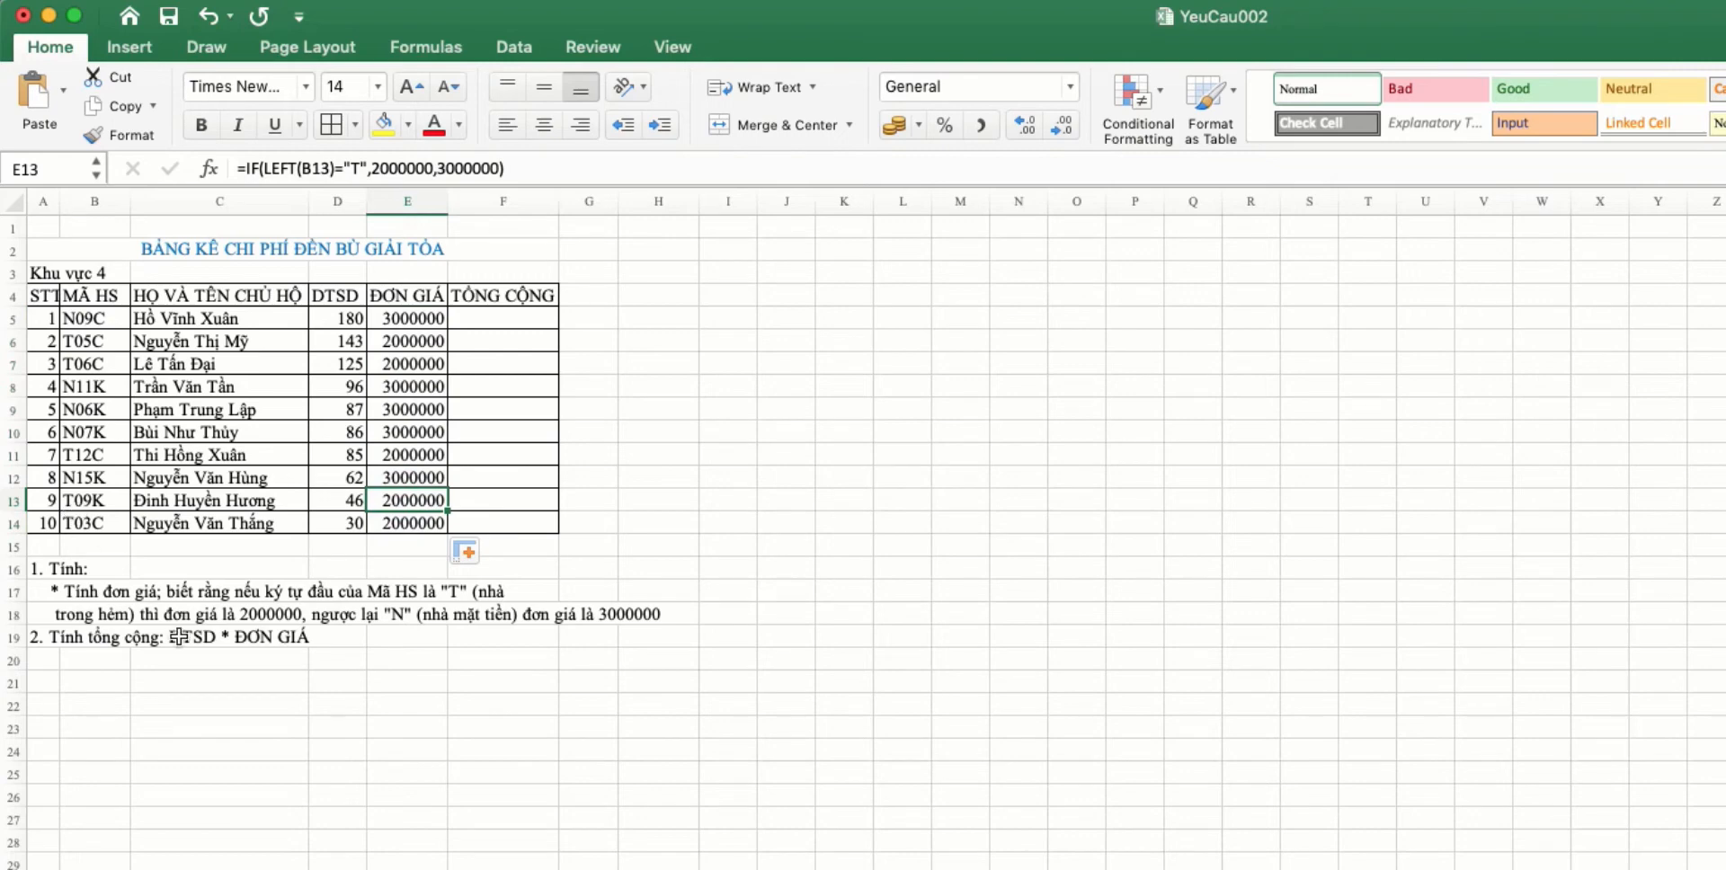
Enter =E5*D5 in F5 and fill it down the TỔNG CỘNG column to F14
scroll(261, 647, "down", 1)
left_click(500, 298)
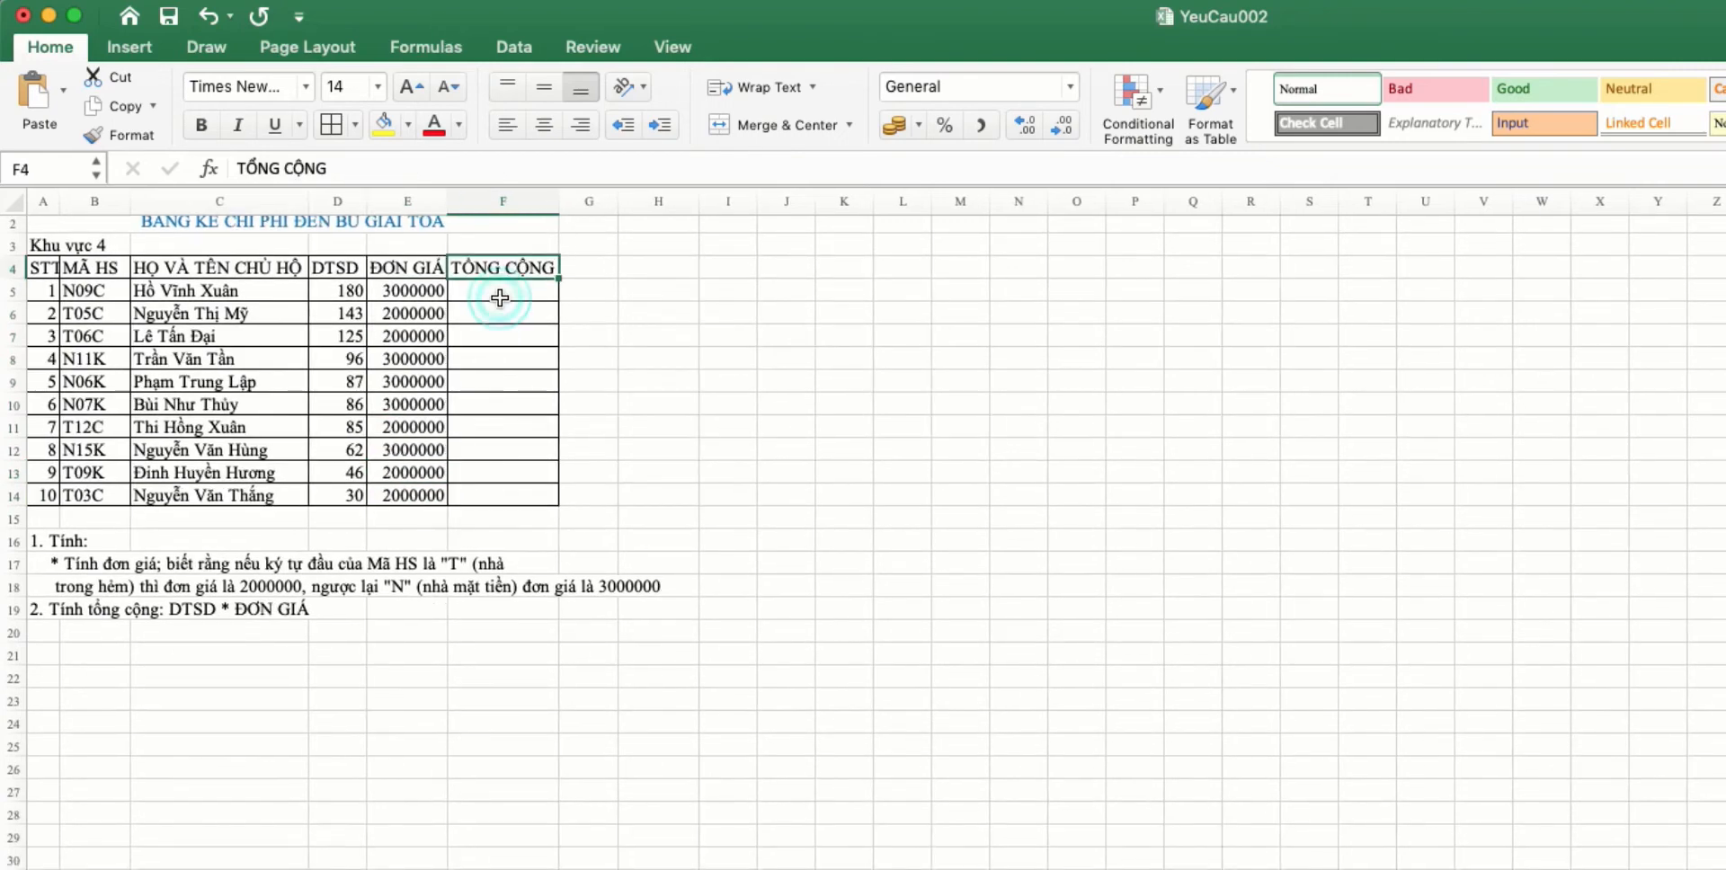
type("=")
left_click(406, 290)
type("*")
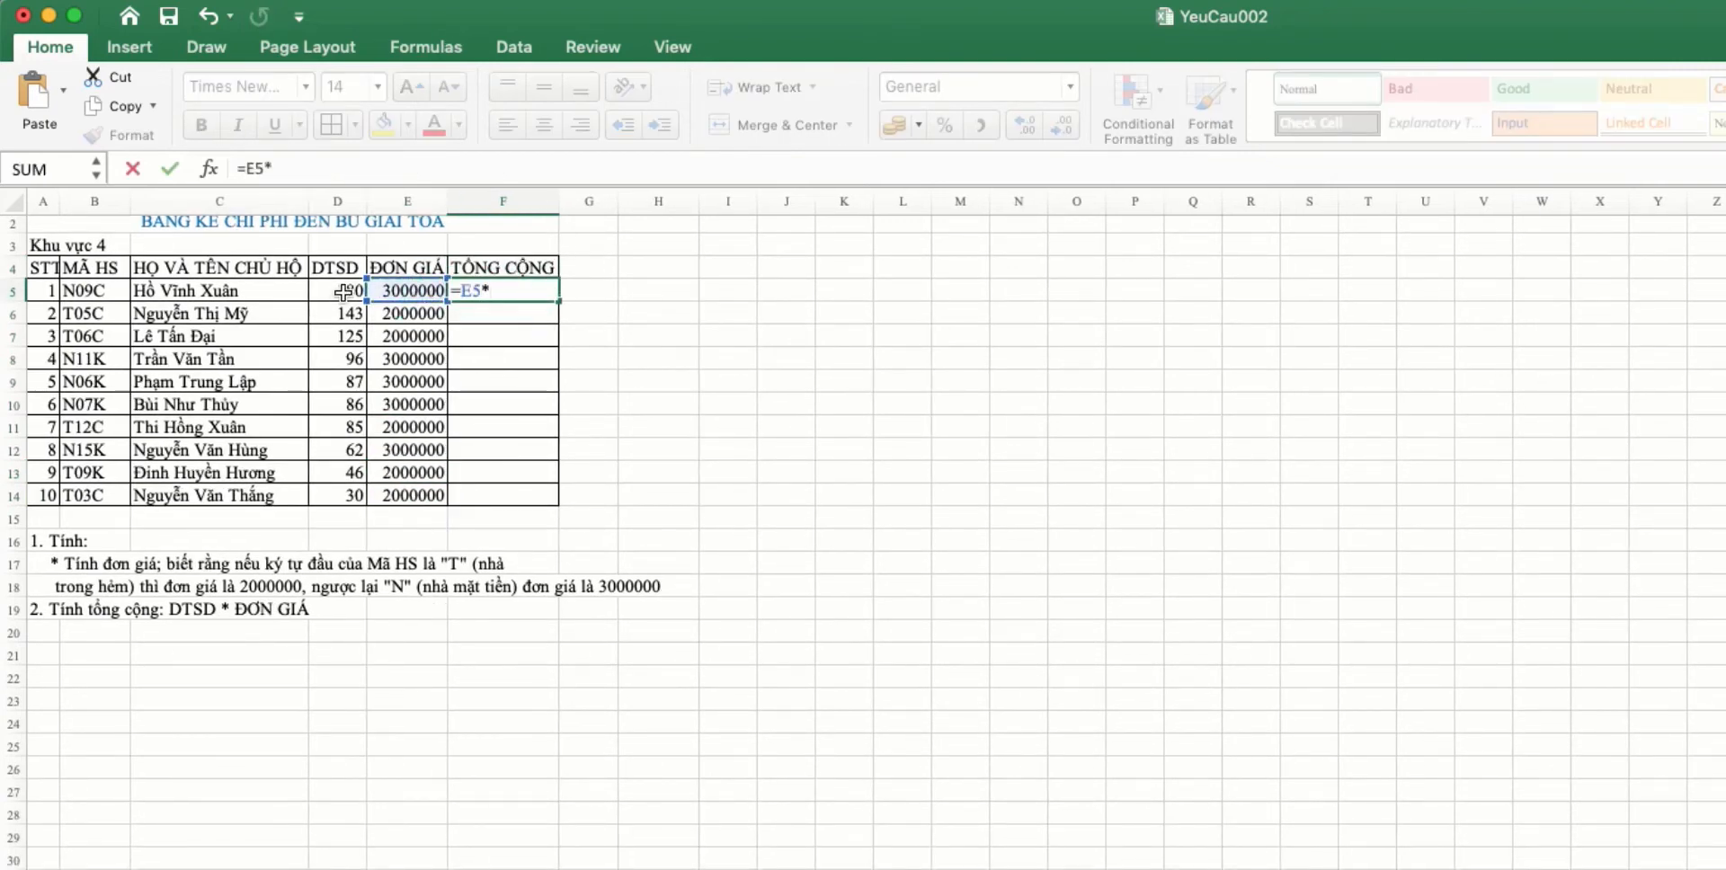
left_click(343, 292)
key("Return")
left_click(503, 290)
double_click(558, 301)
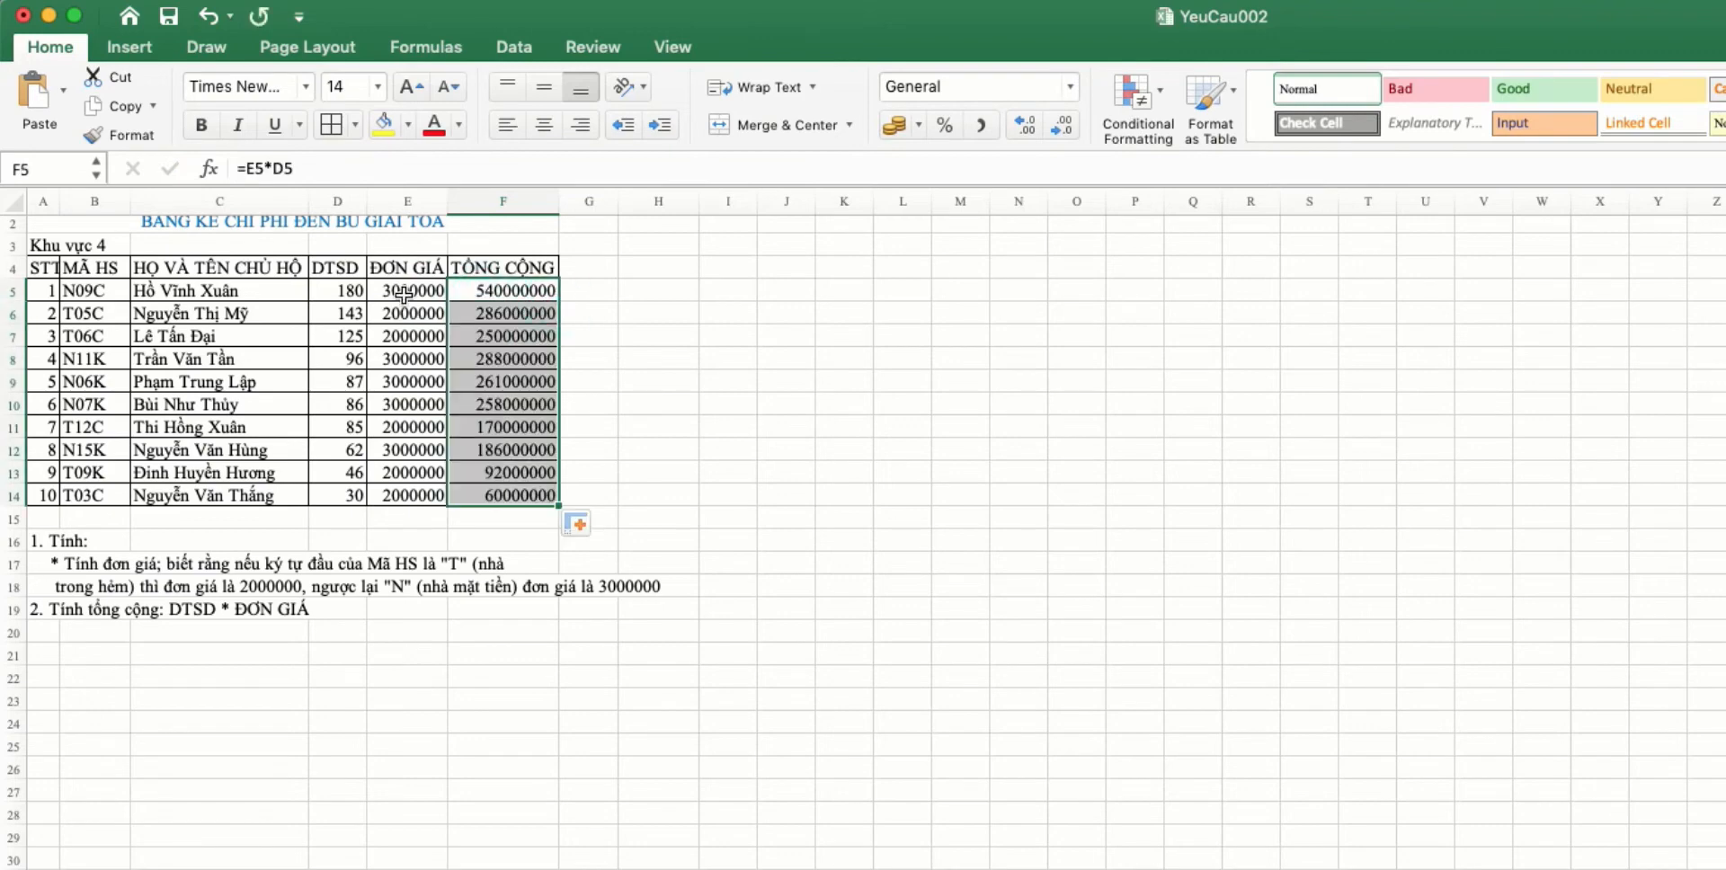
Apply the comma number style to the ĐƠN GIÁ and TỔNG CỘNG values in E5:F14
left_click(404, 292)
left_click(507, 494, "shift")
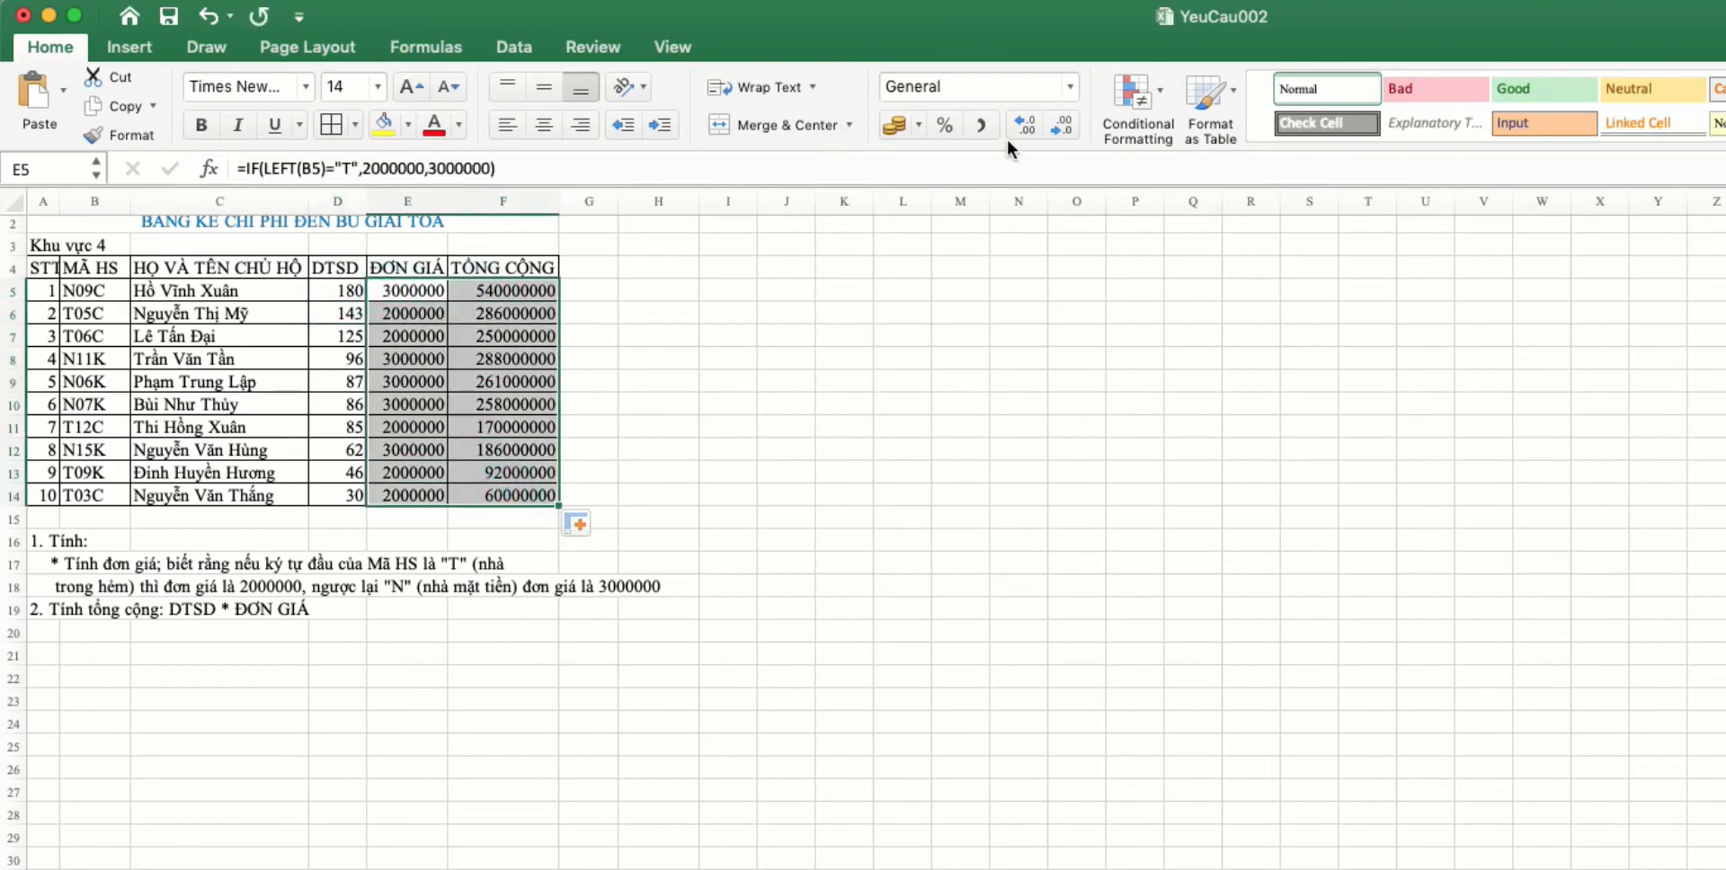
left_click(980, 126)
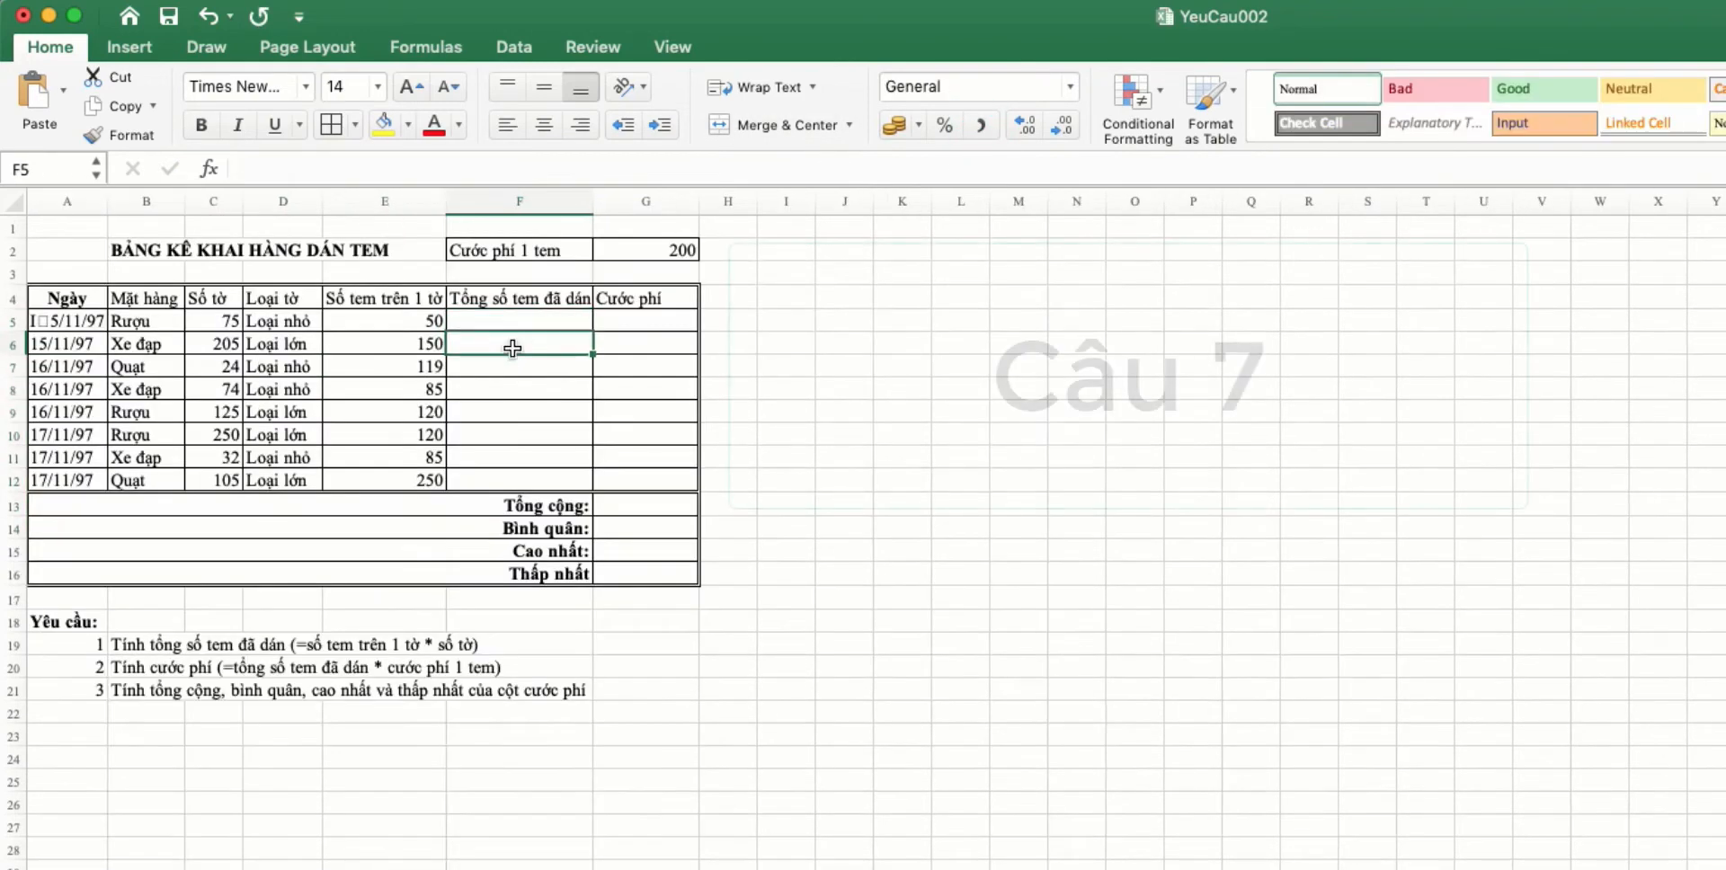
In the exercise 7 table, enter =E5*C5 in F5 and fill it down the Tổng số tem đã dán column to F12
left_click(547, 318)
type("=")
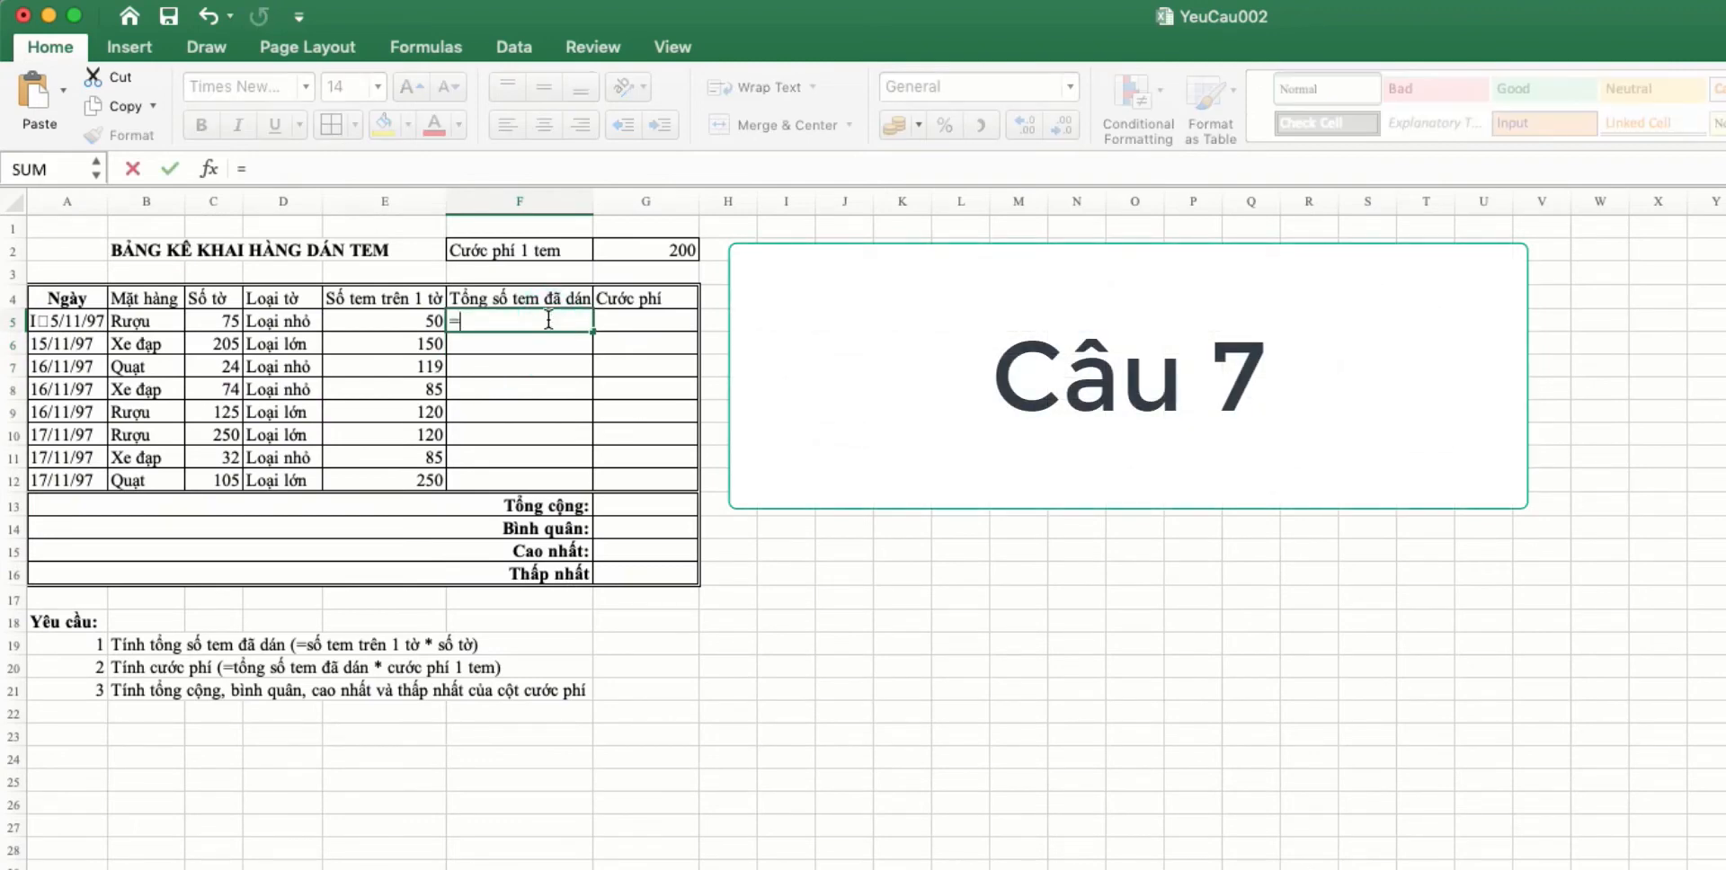
left_click(406, 316)
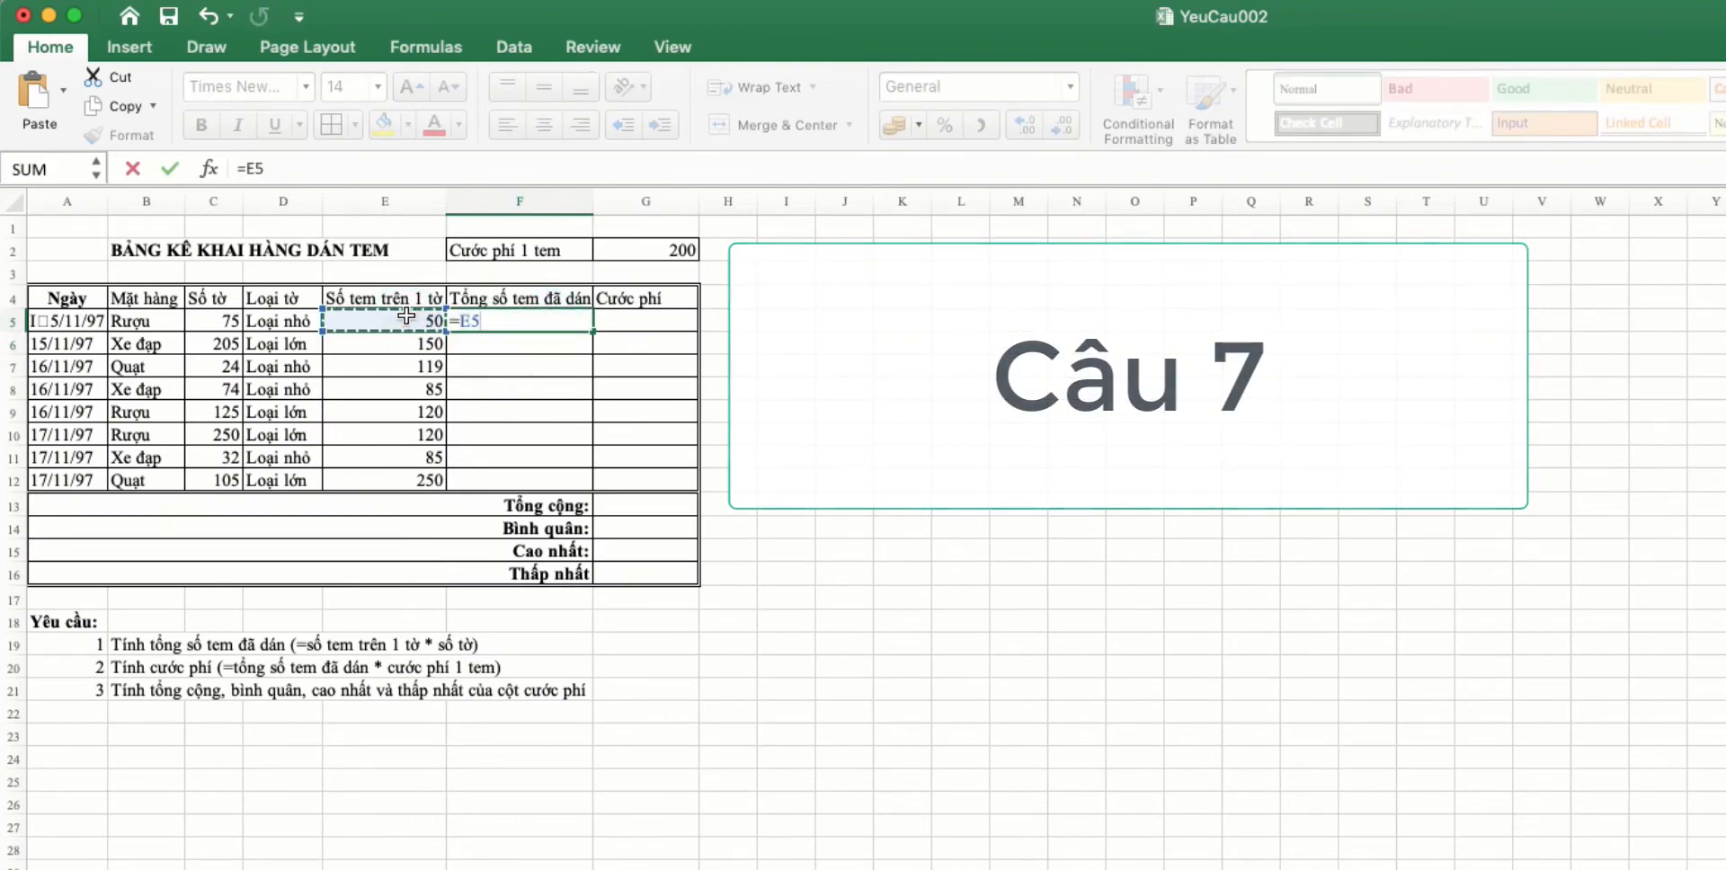
type("*")
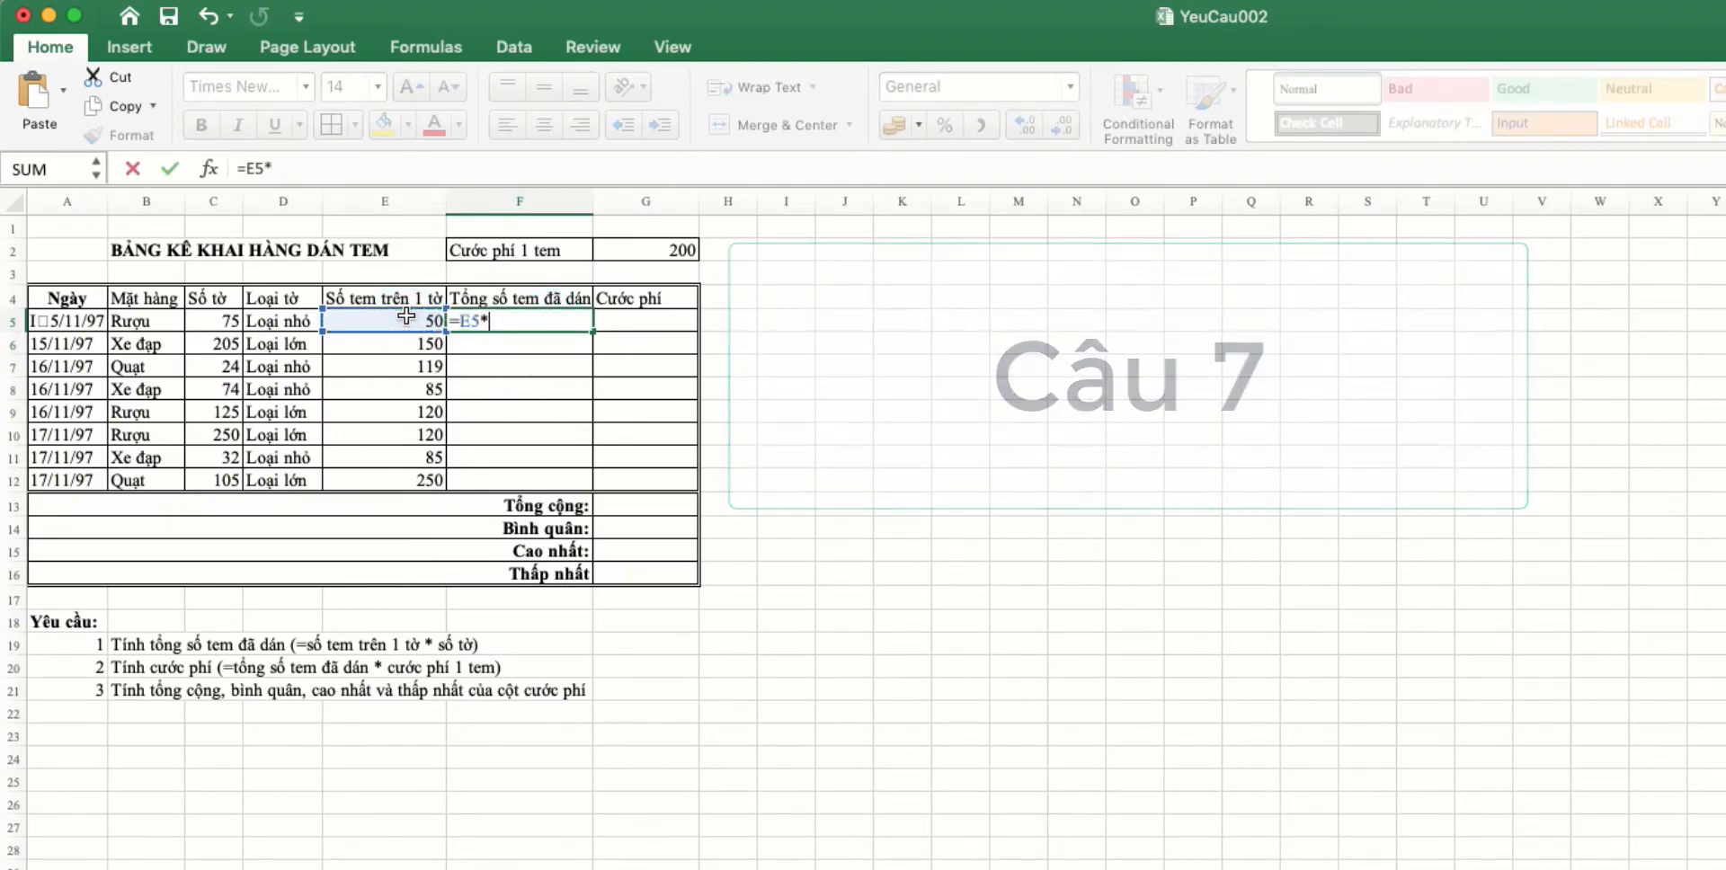
left_click(217, 322)
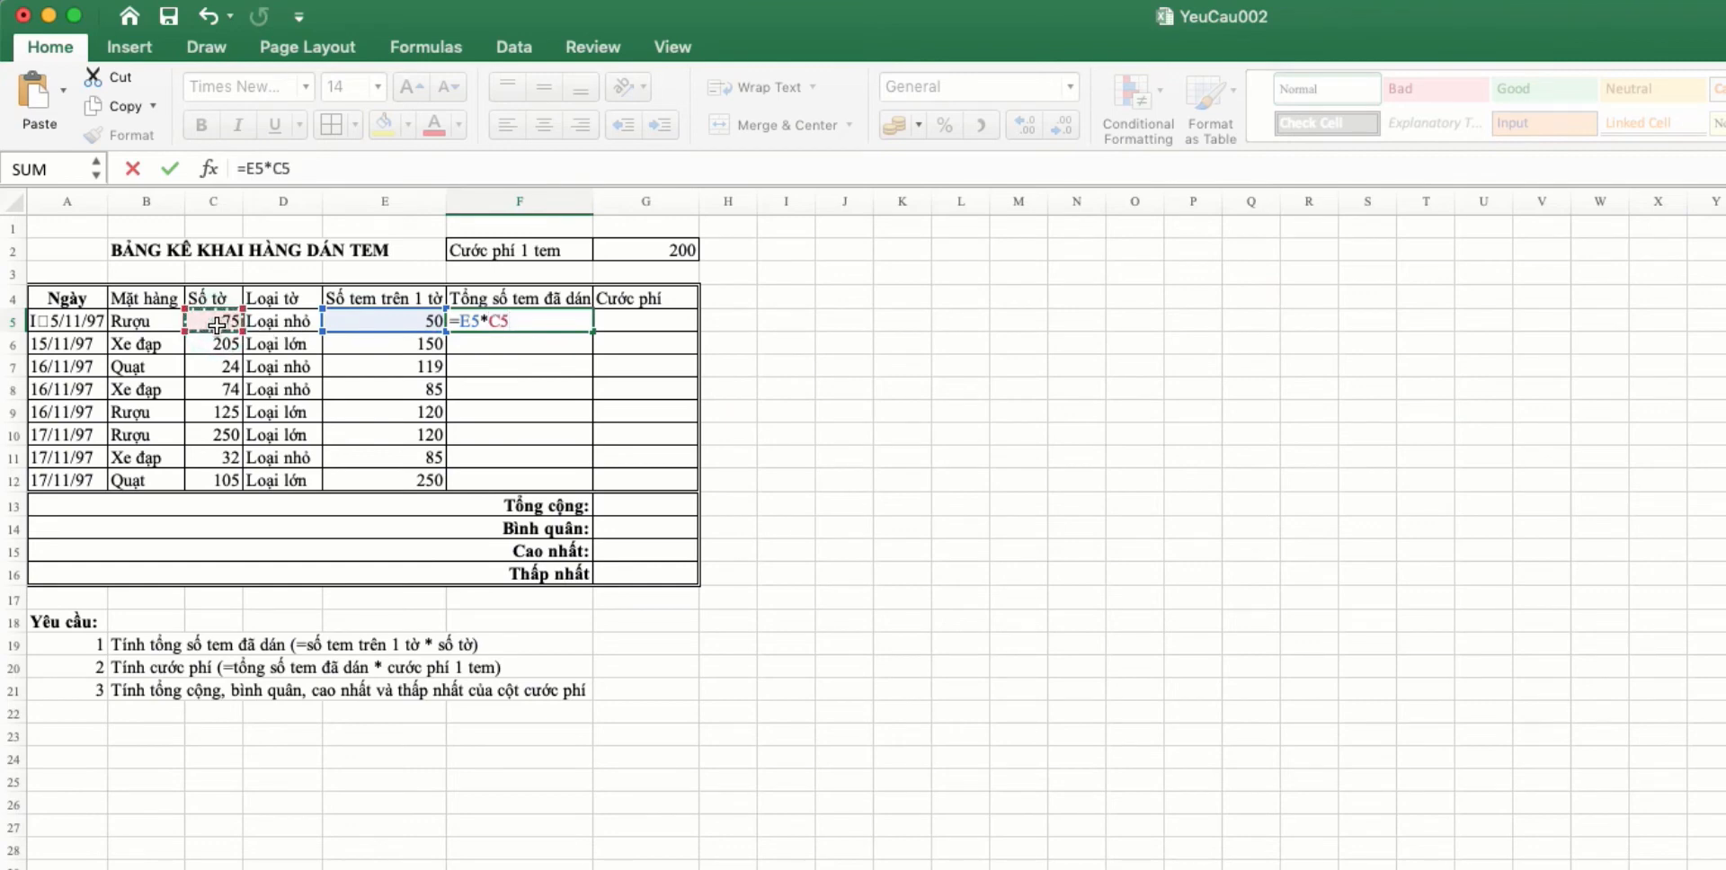
key("Return")
left_click(556, 329)
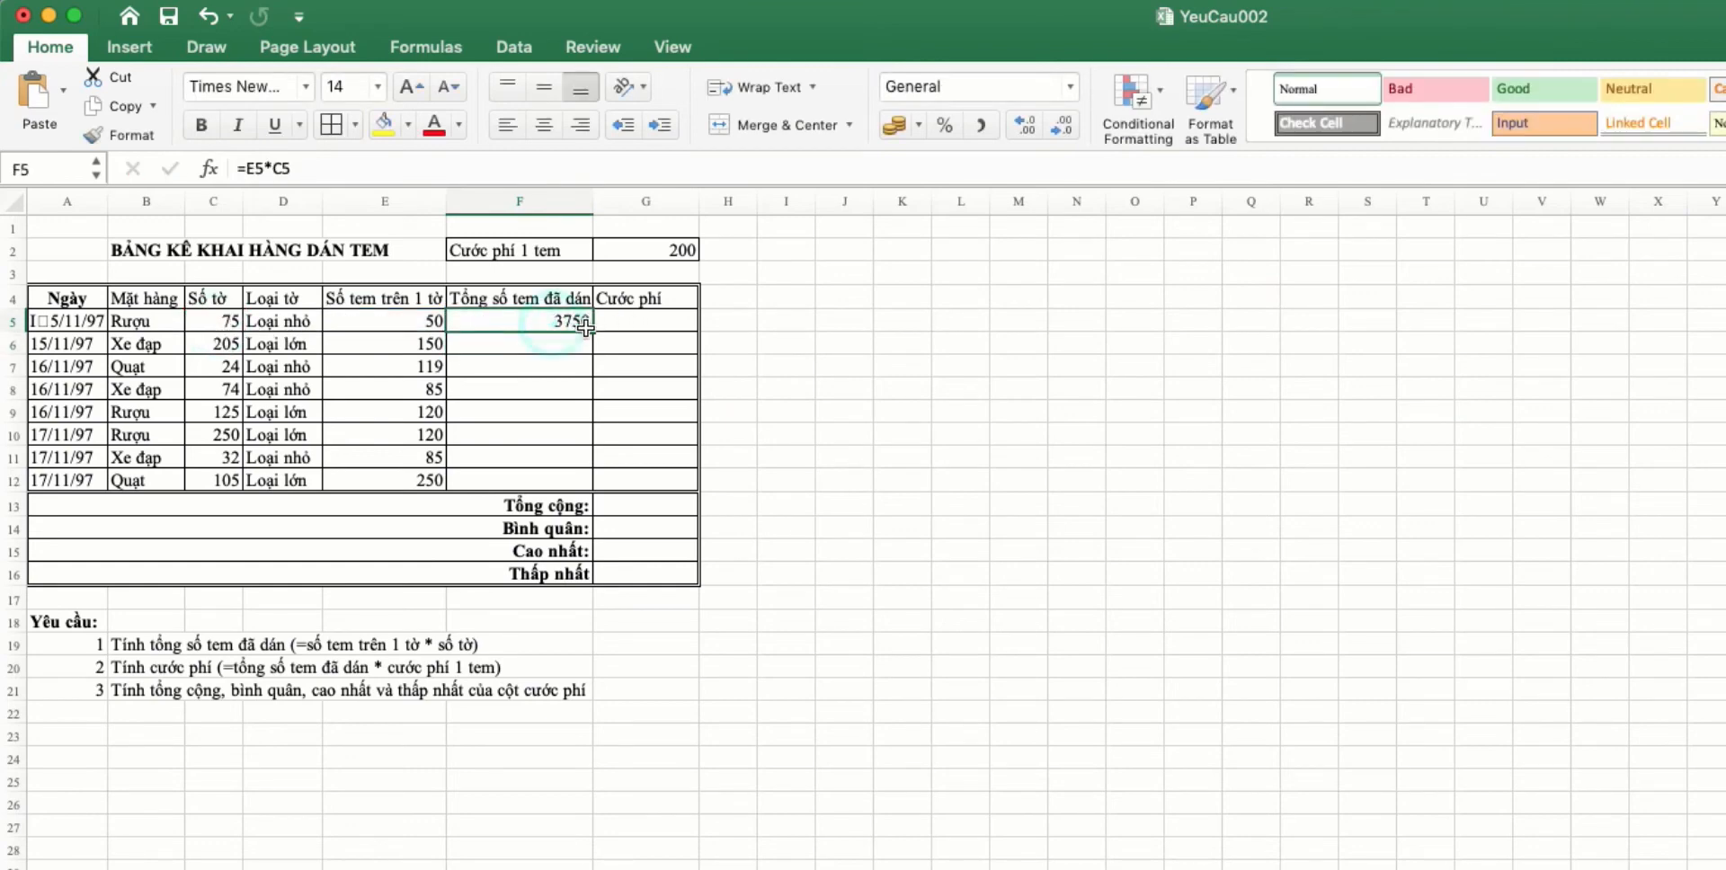
Enter =F5*$G$2 in G5 with an absolute reference to the stamp fee and fill it down the Cước phí column to G12
type("=")
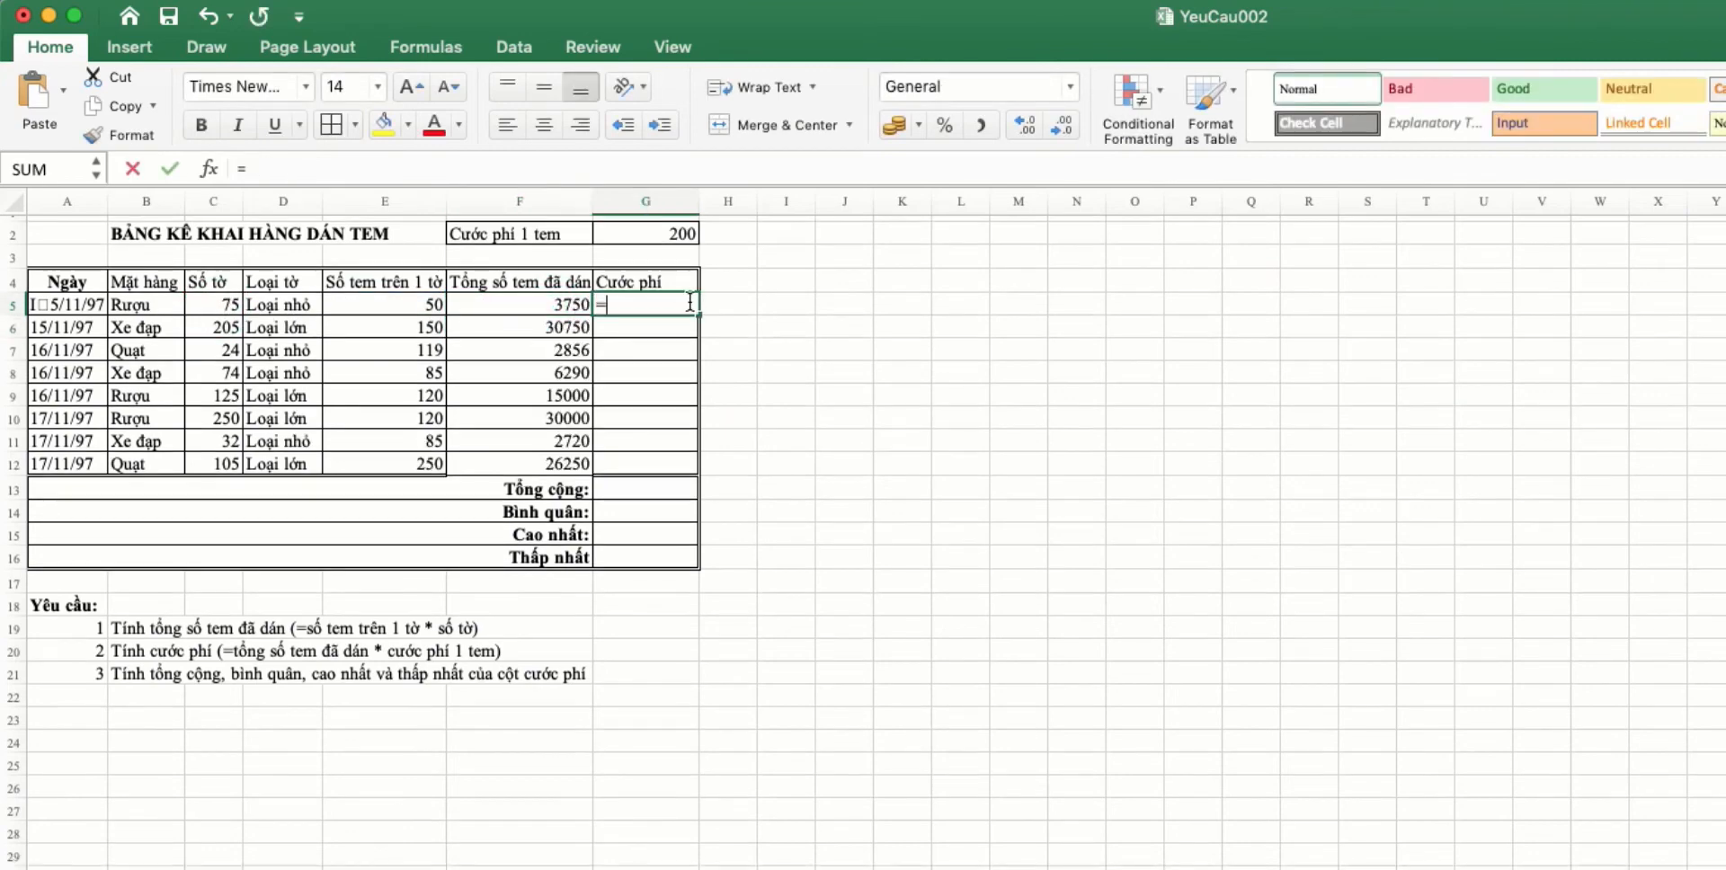
left_click(548, 306)
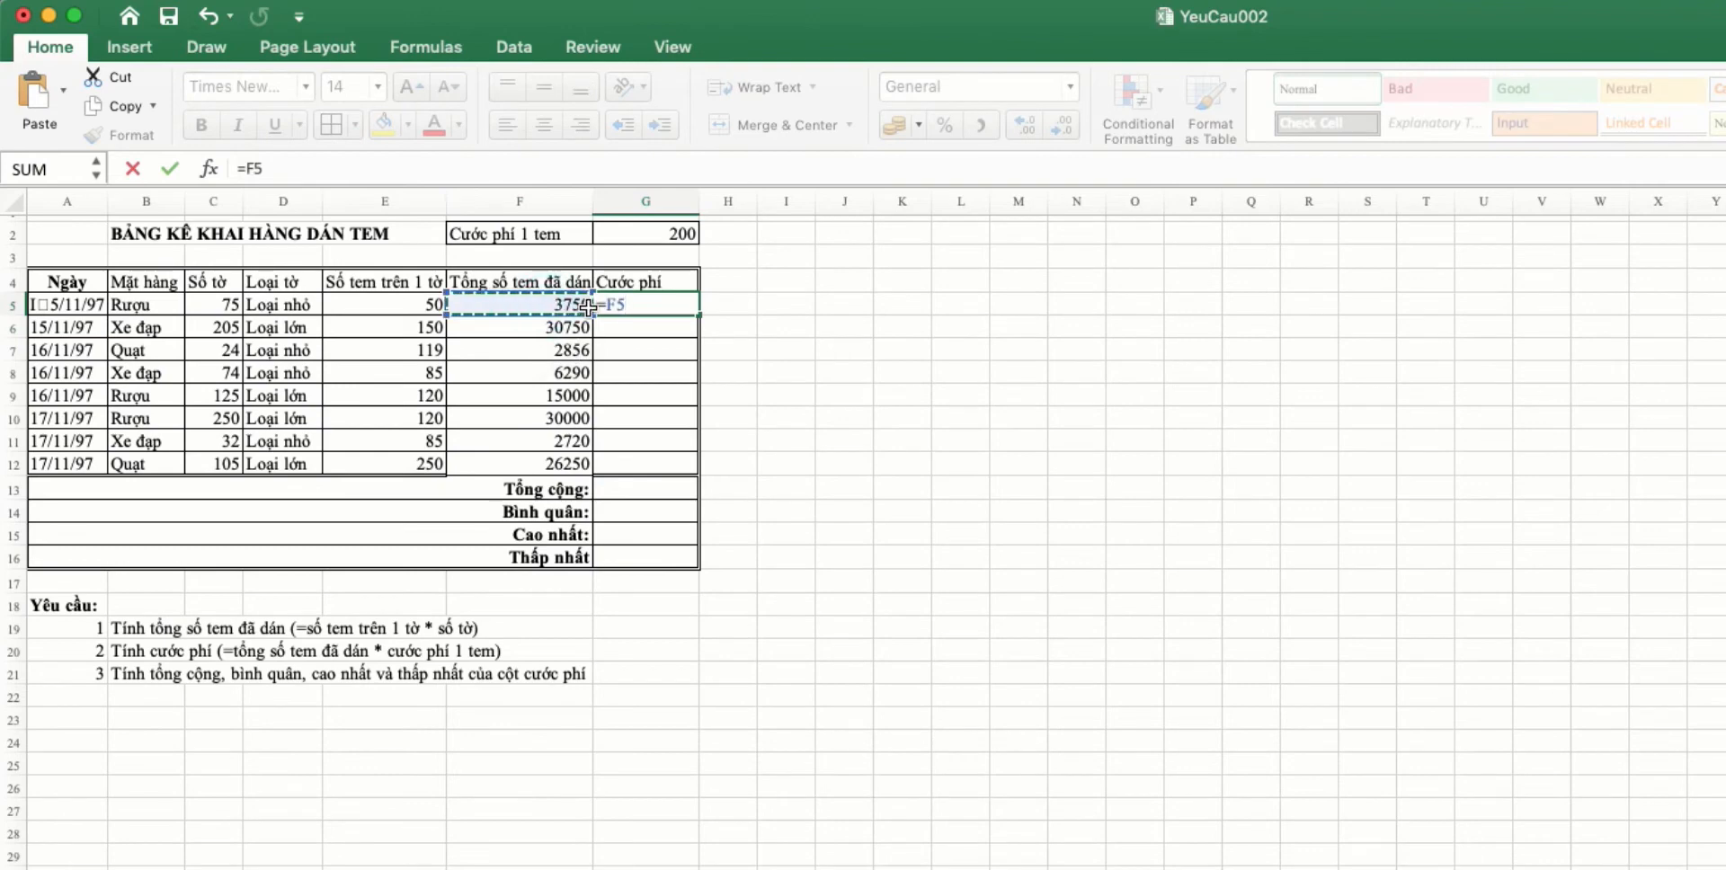
type("*")
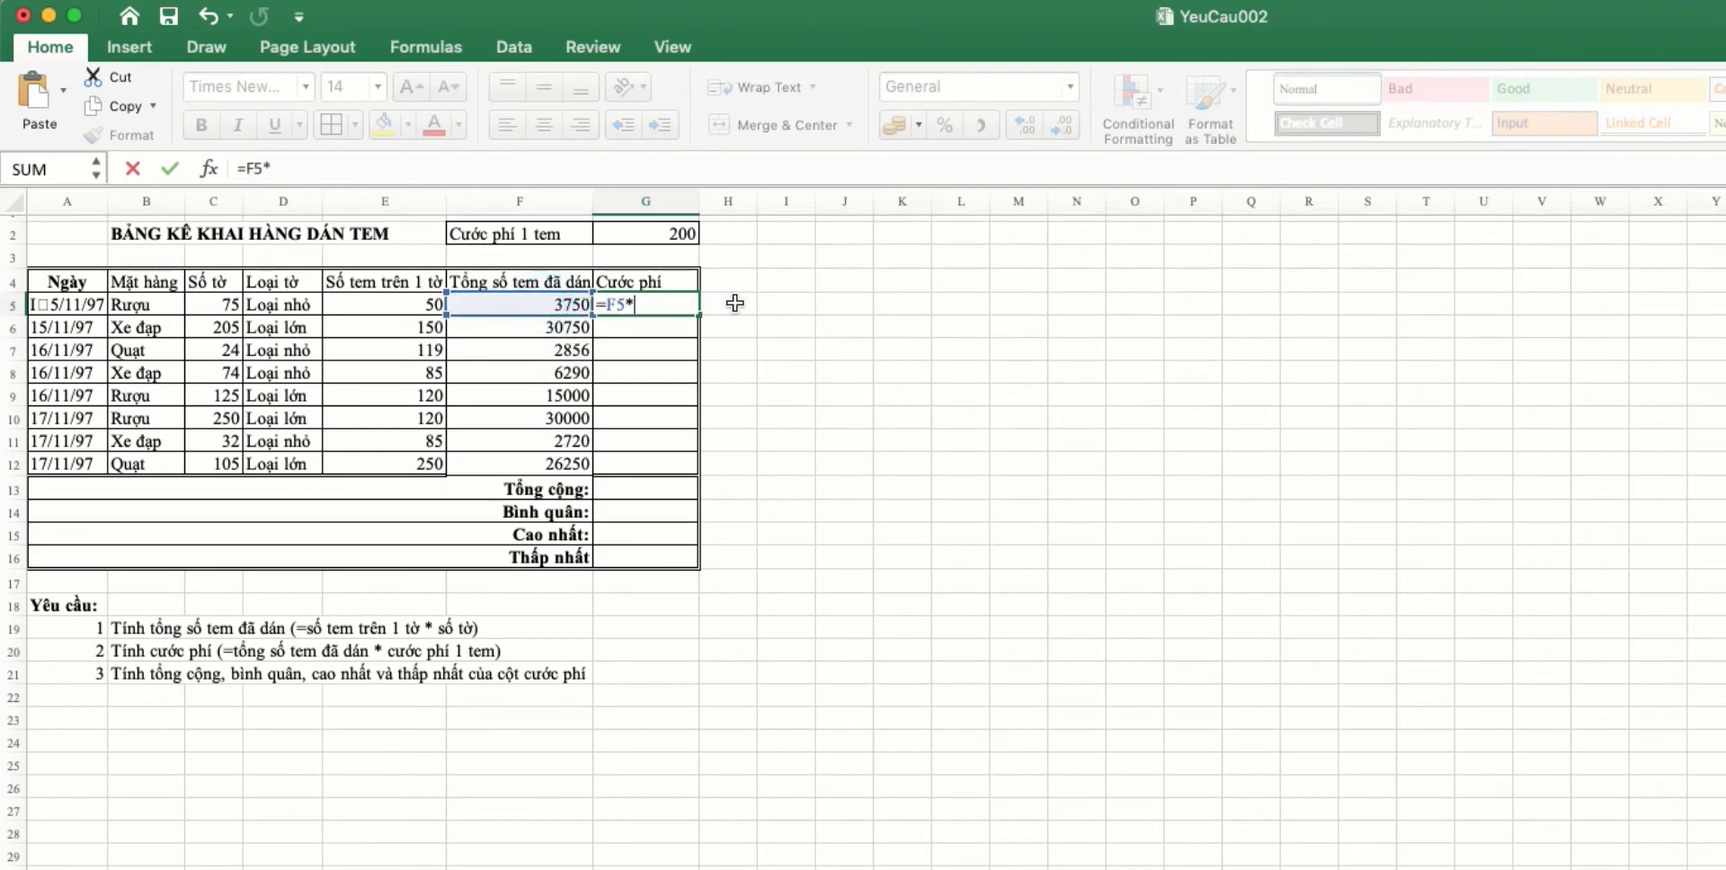
left_click(682, 234)
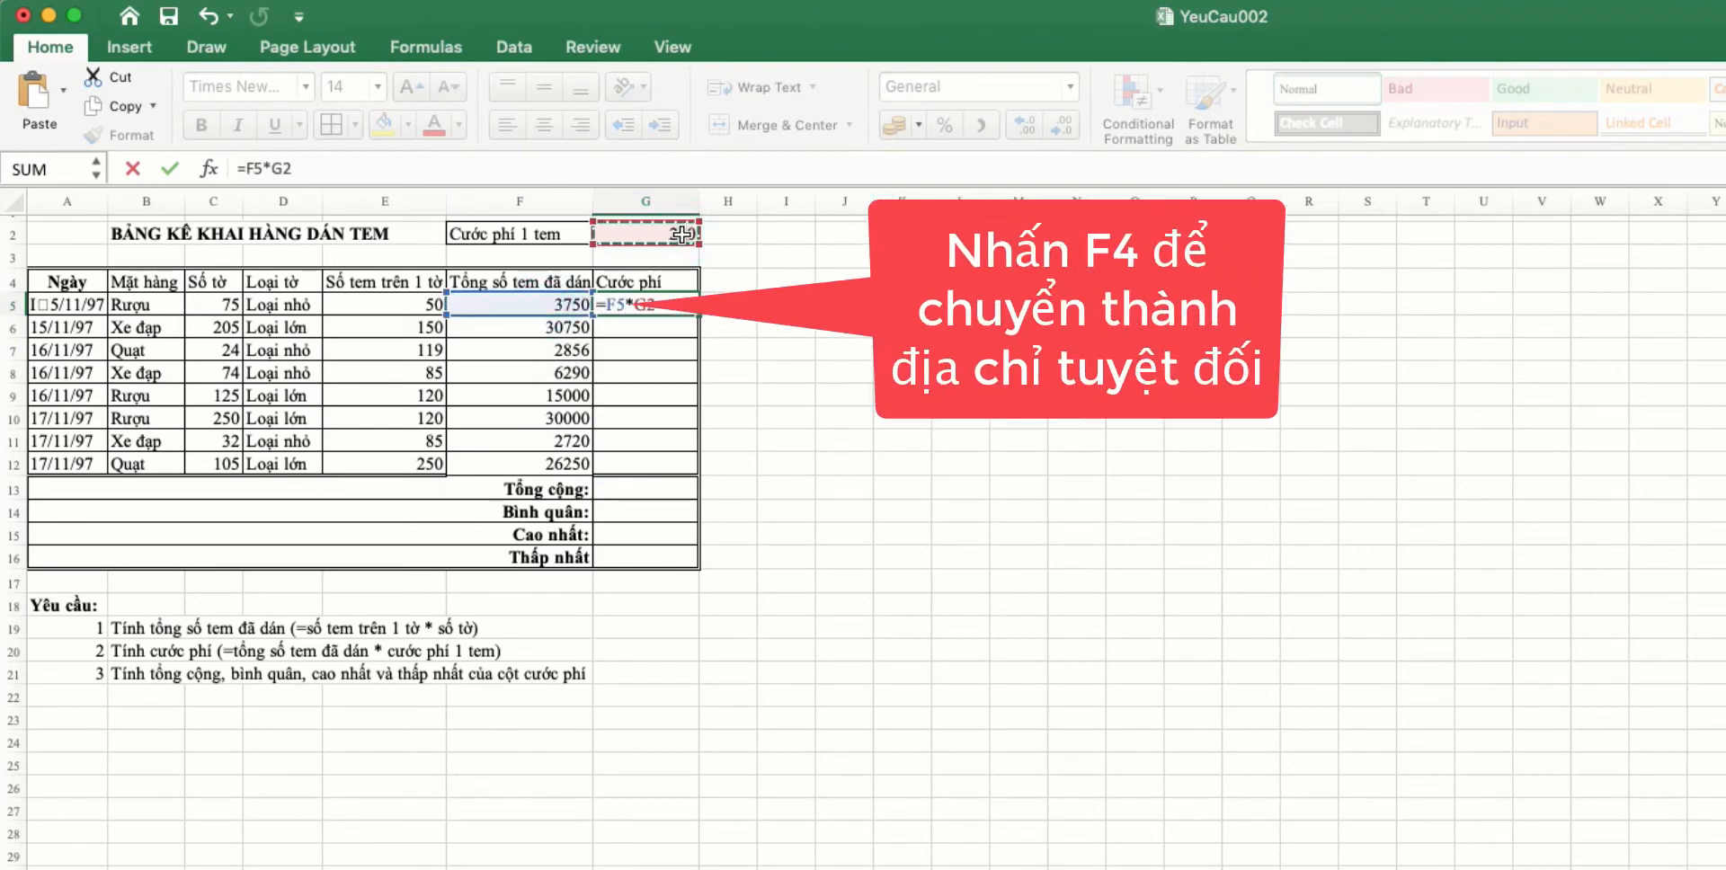
key("F4")
key("Return")
left_click(680, 304)
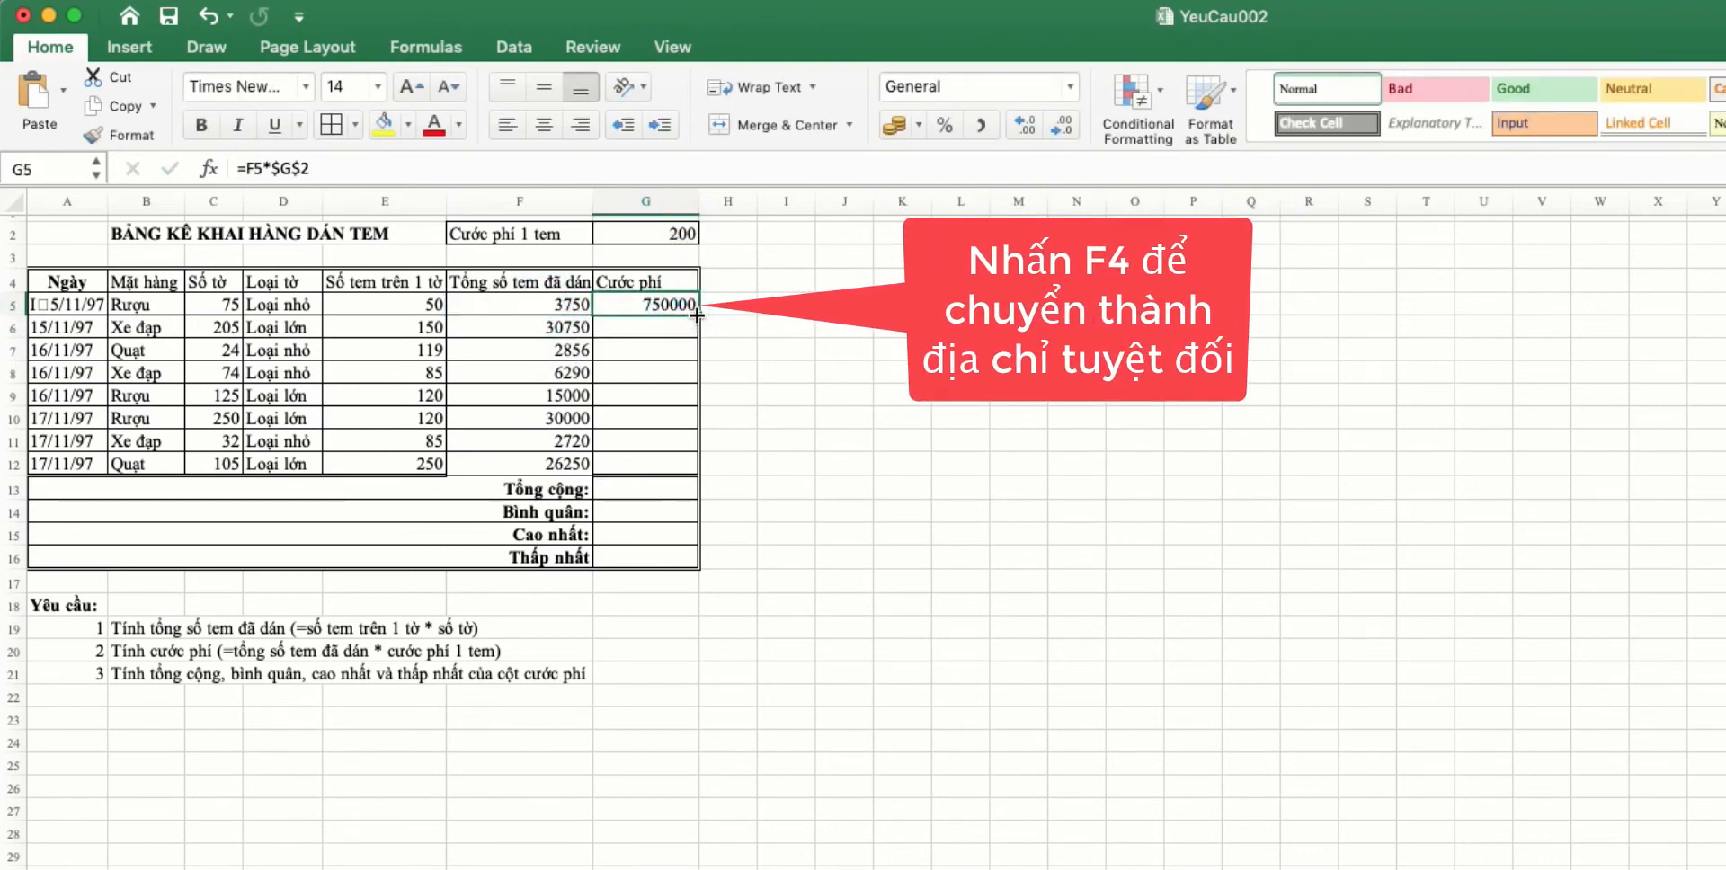
left_click_drag(698, 315, 698, 473)
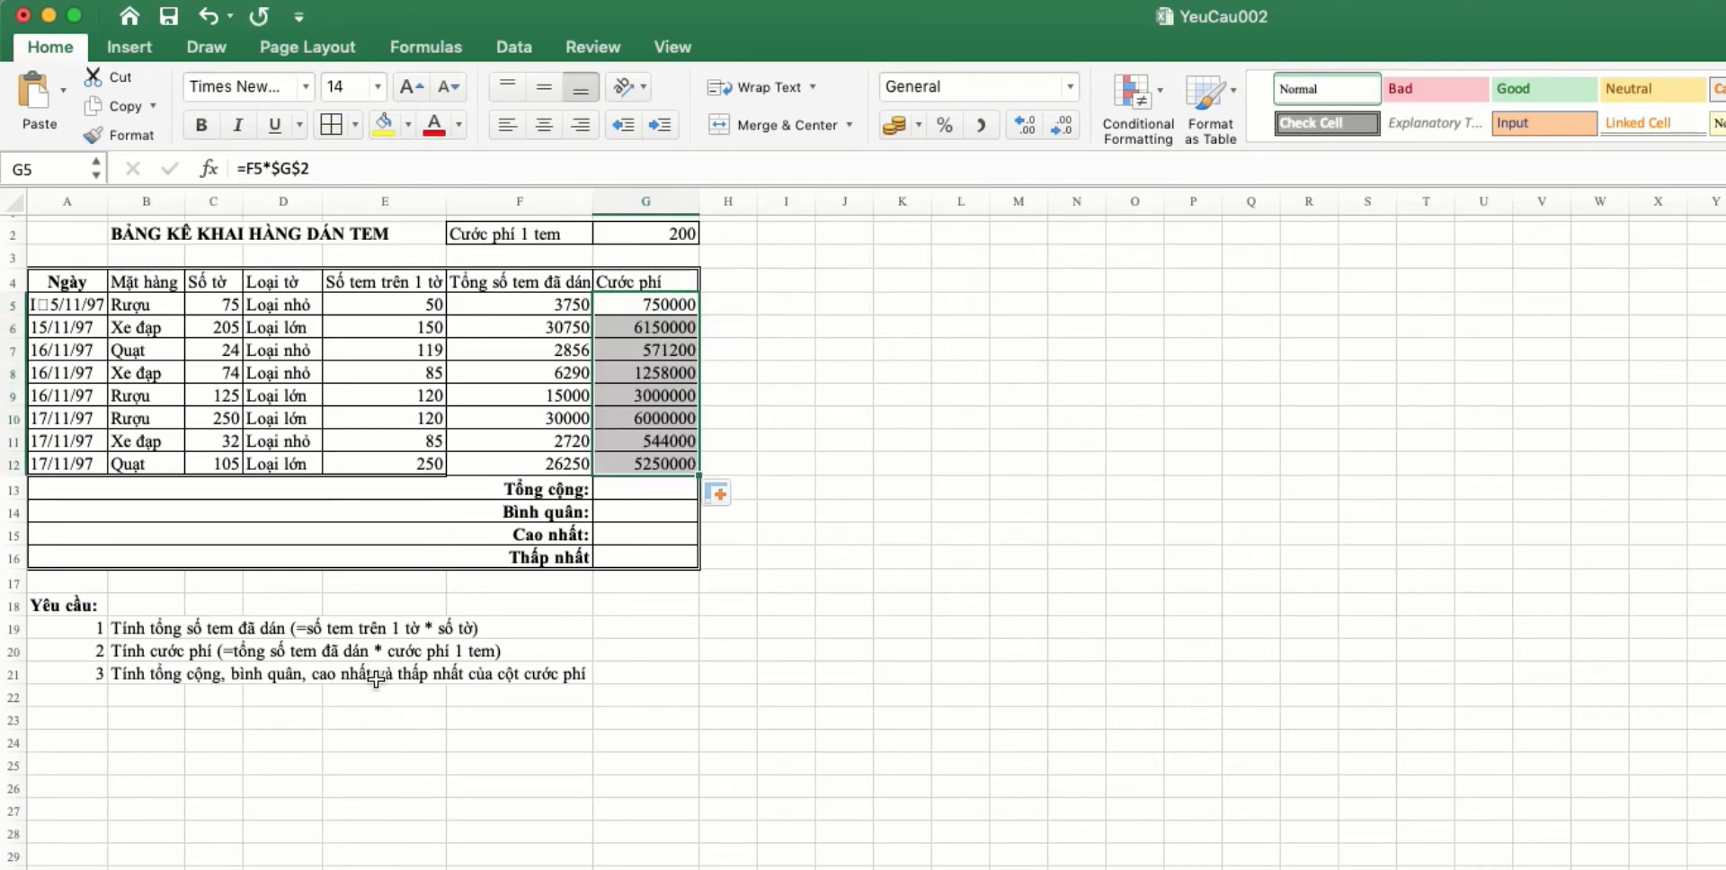
Enter a SUM formula over G5:G12 in G13 for the Tổng cộng row
left_click(638, 494)
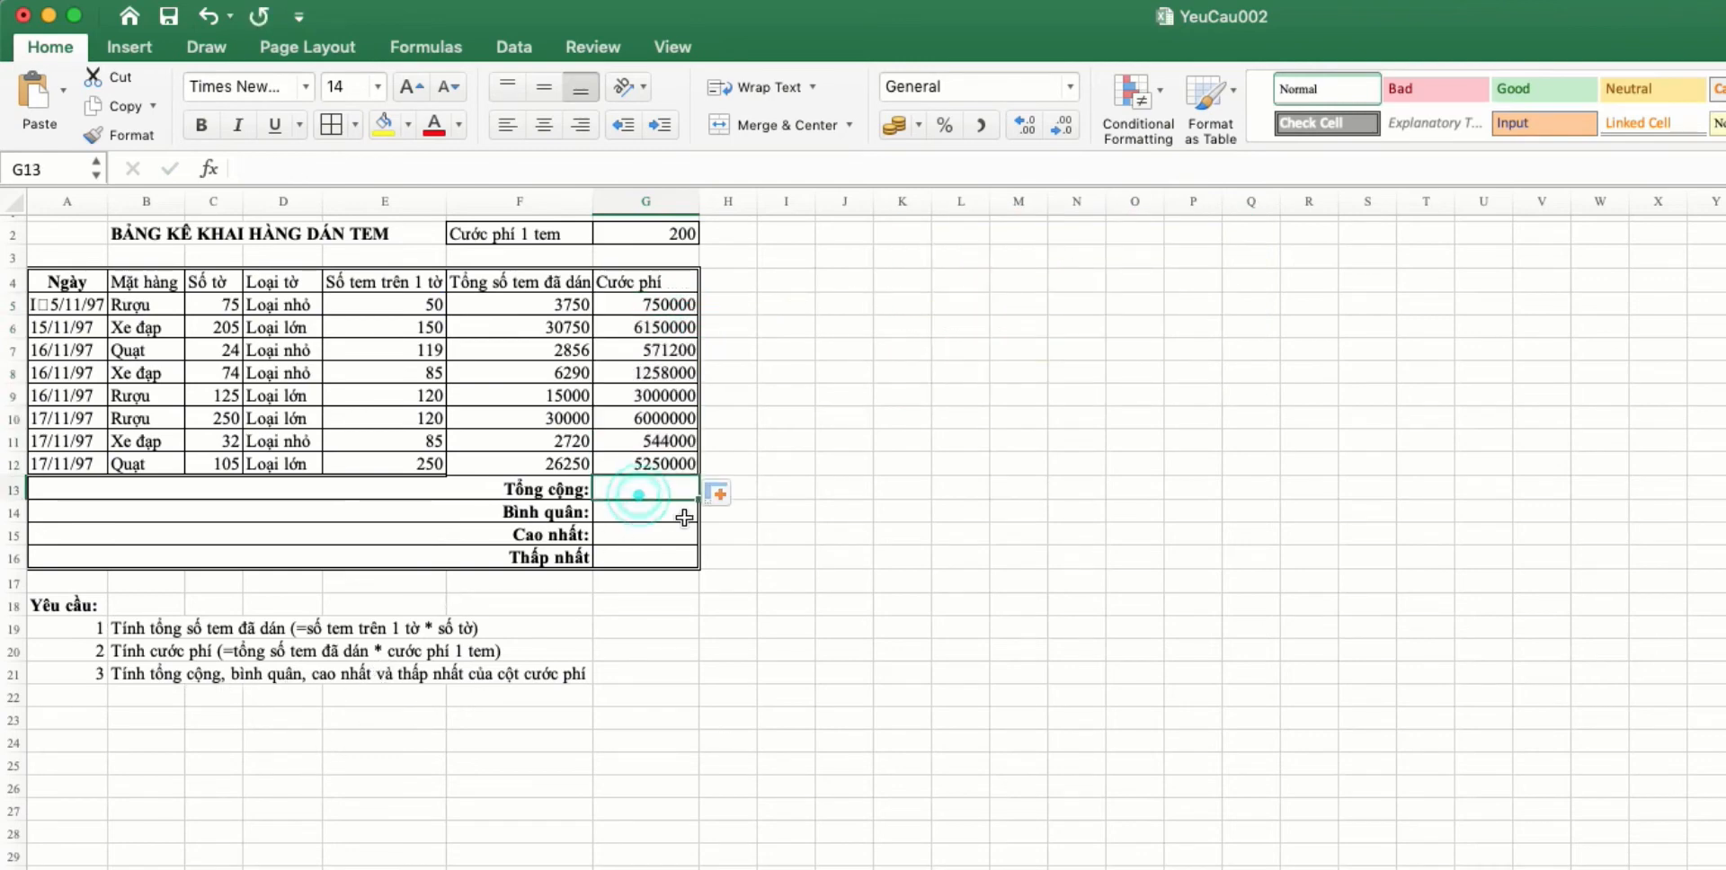
type("=sum(")
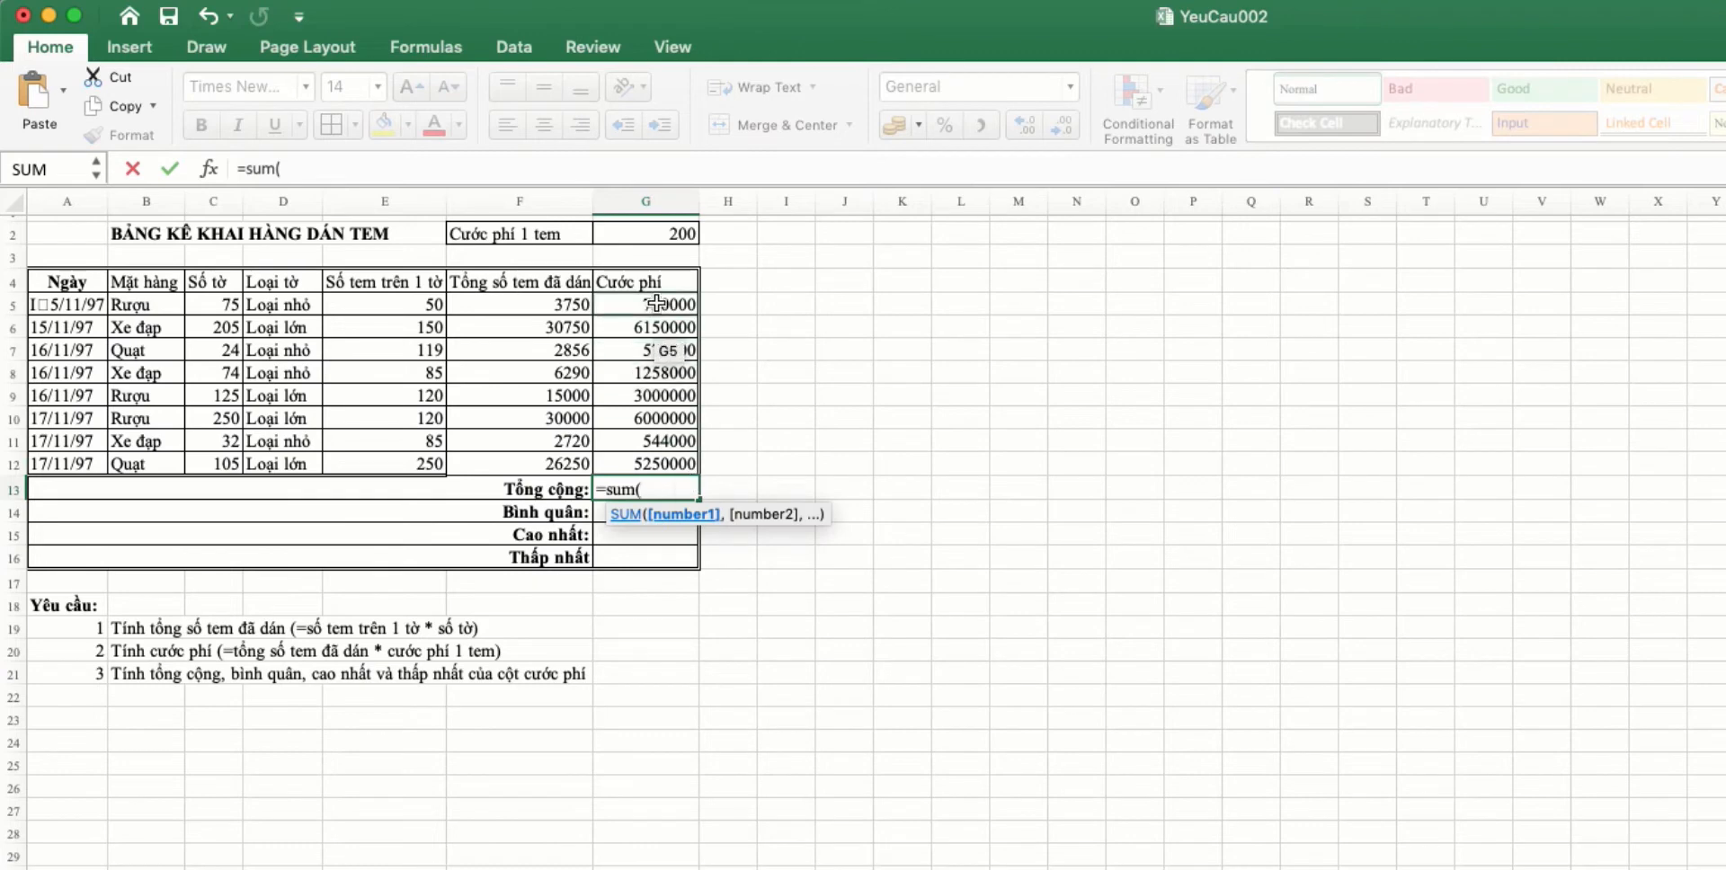
left_click_drag(657, 304, 649, 464)
key("Return")
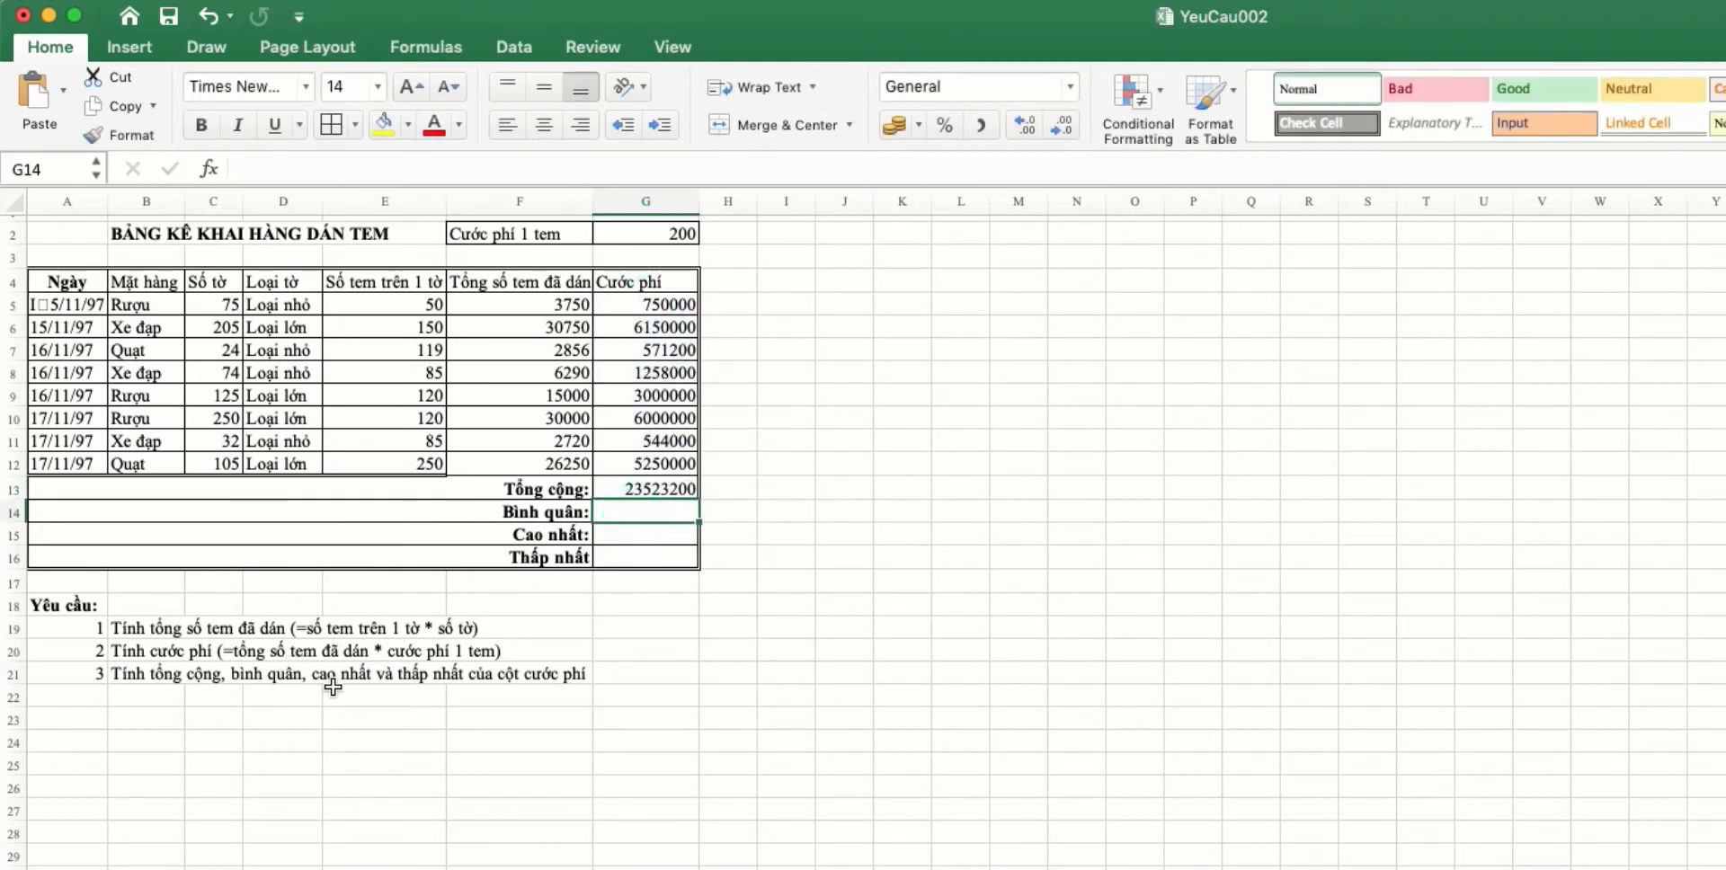
Enter an AVERAGE formula over G5:G12 in G14 for the Bình quân row
type("=ave")
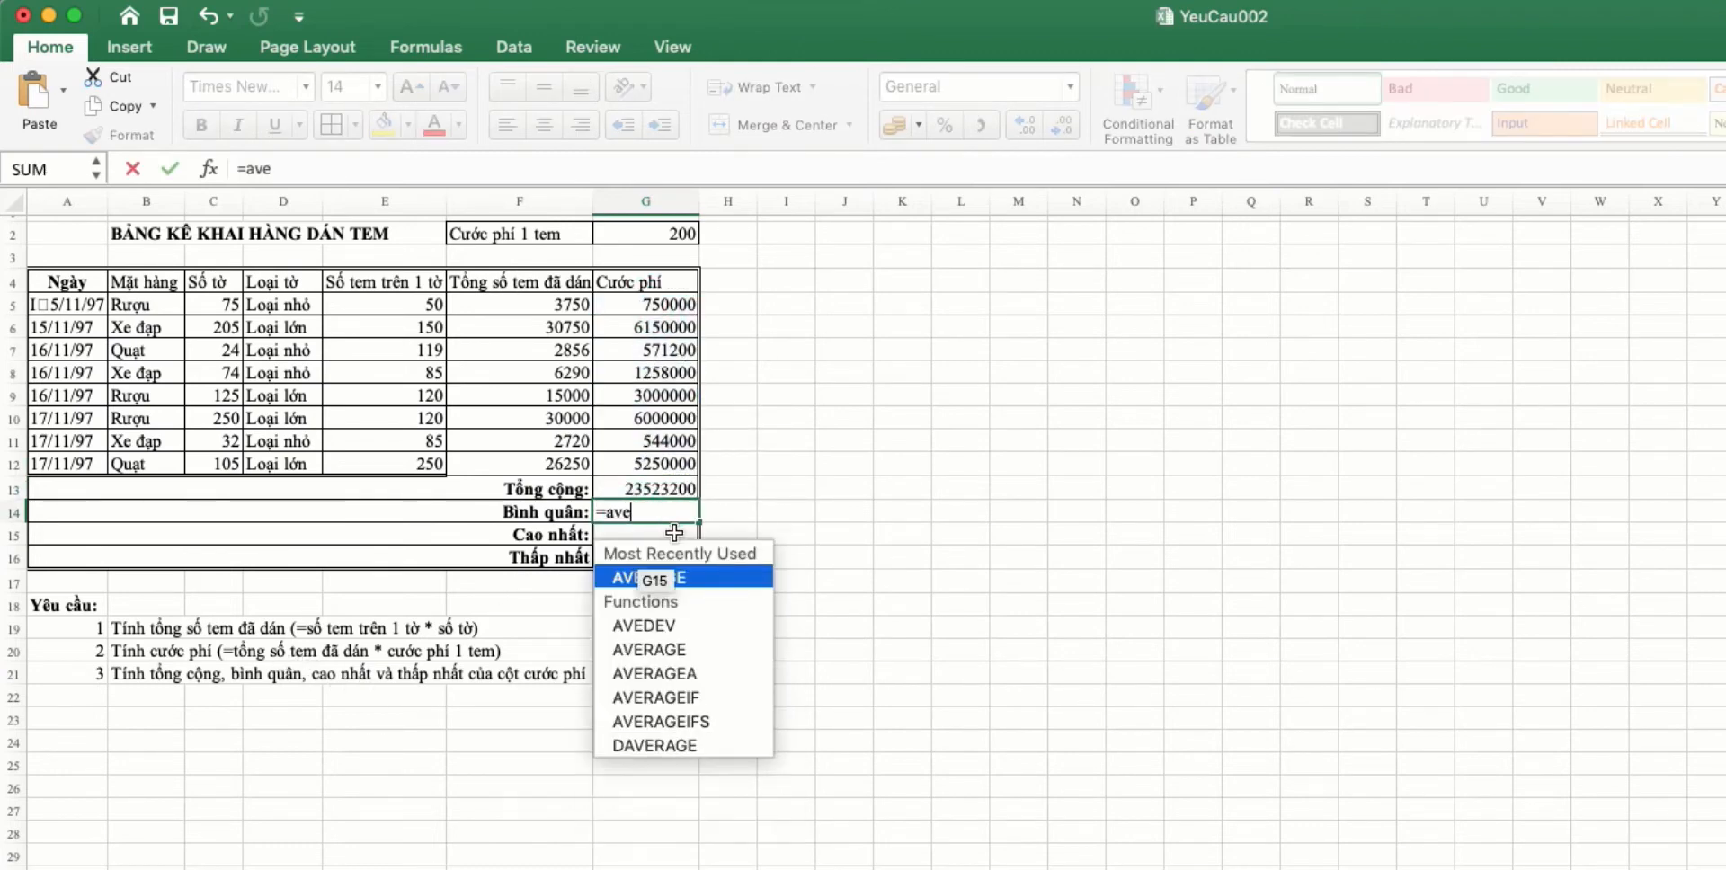
double_click(665, 575)
left_click_drag(632, 304, 680, 471)
key("Return")
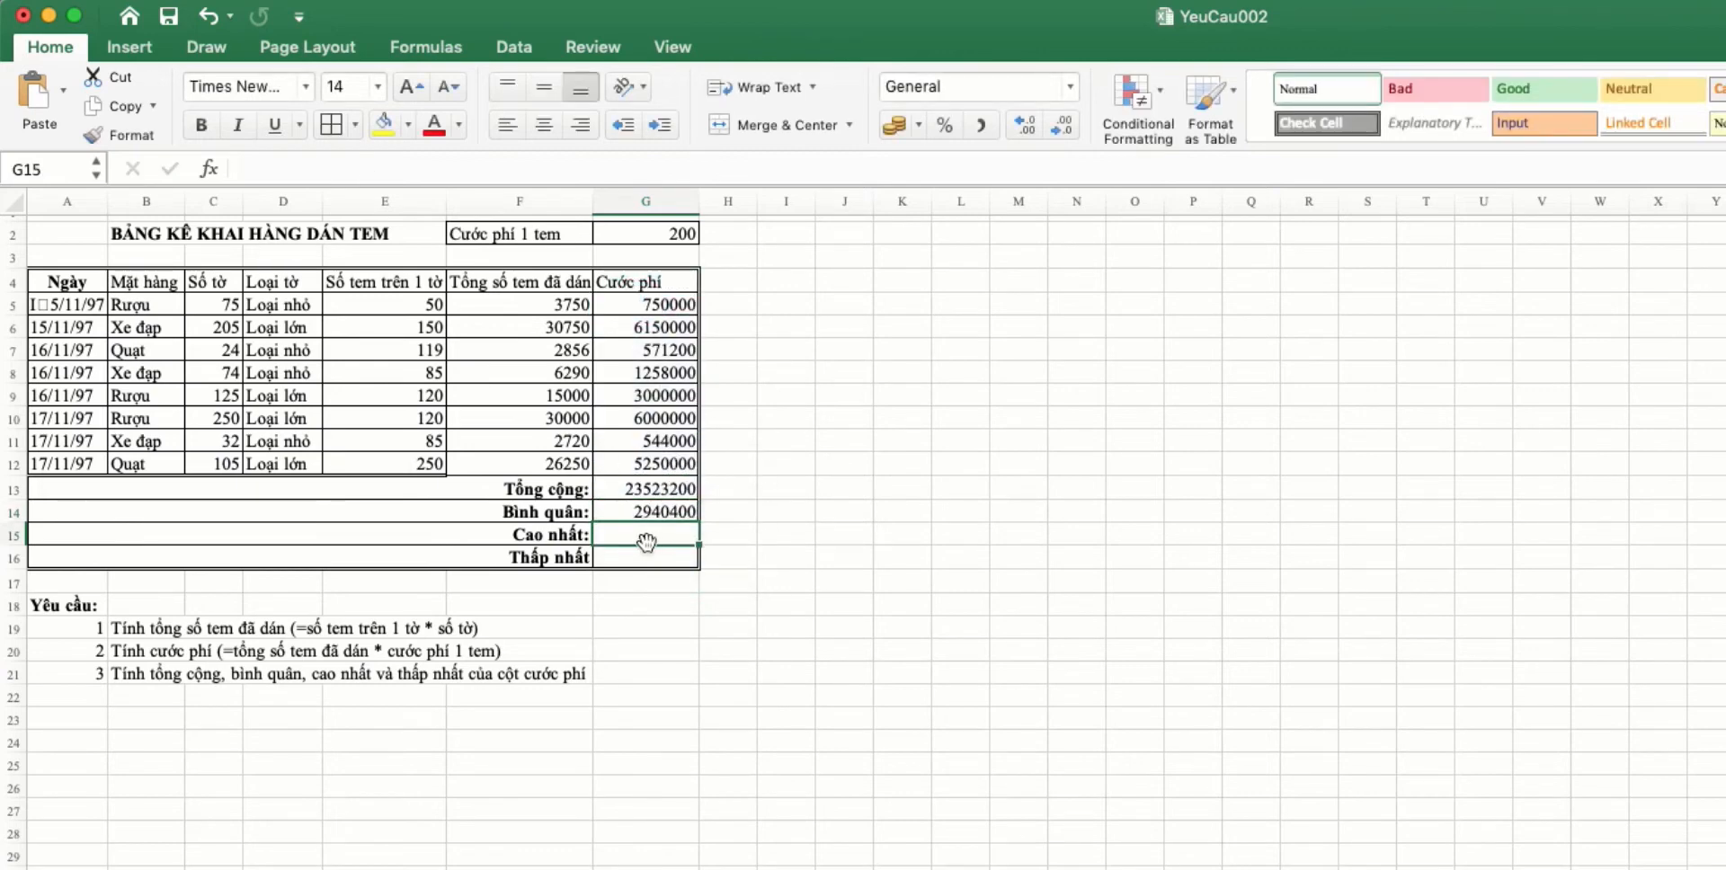
Enter a MAX formula over G5:G12 in G15 for the Cao nhất row
type("=max(")
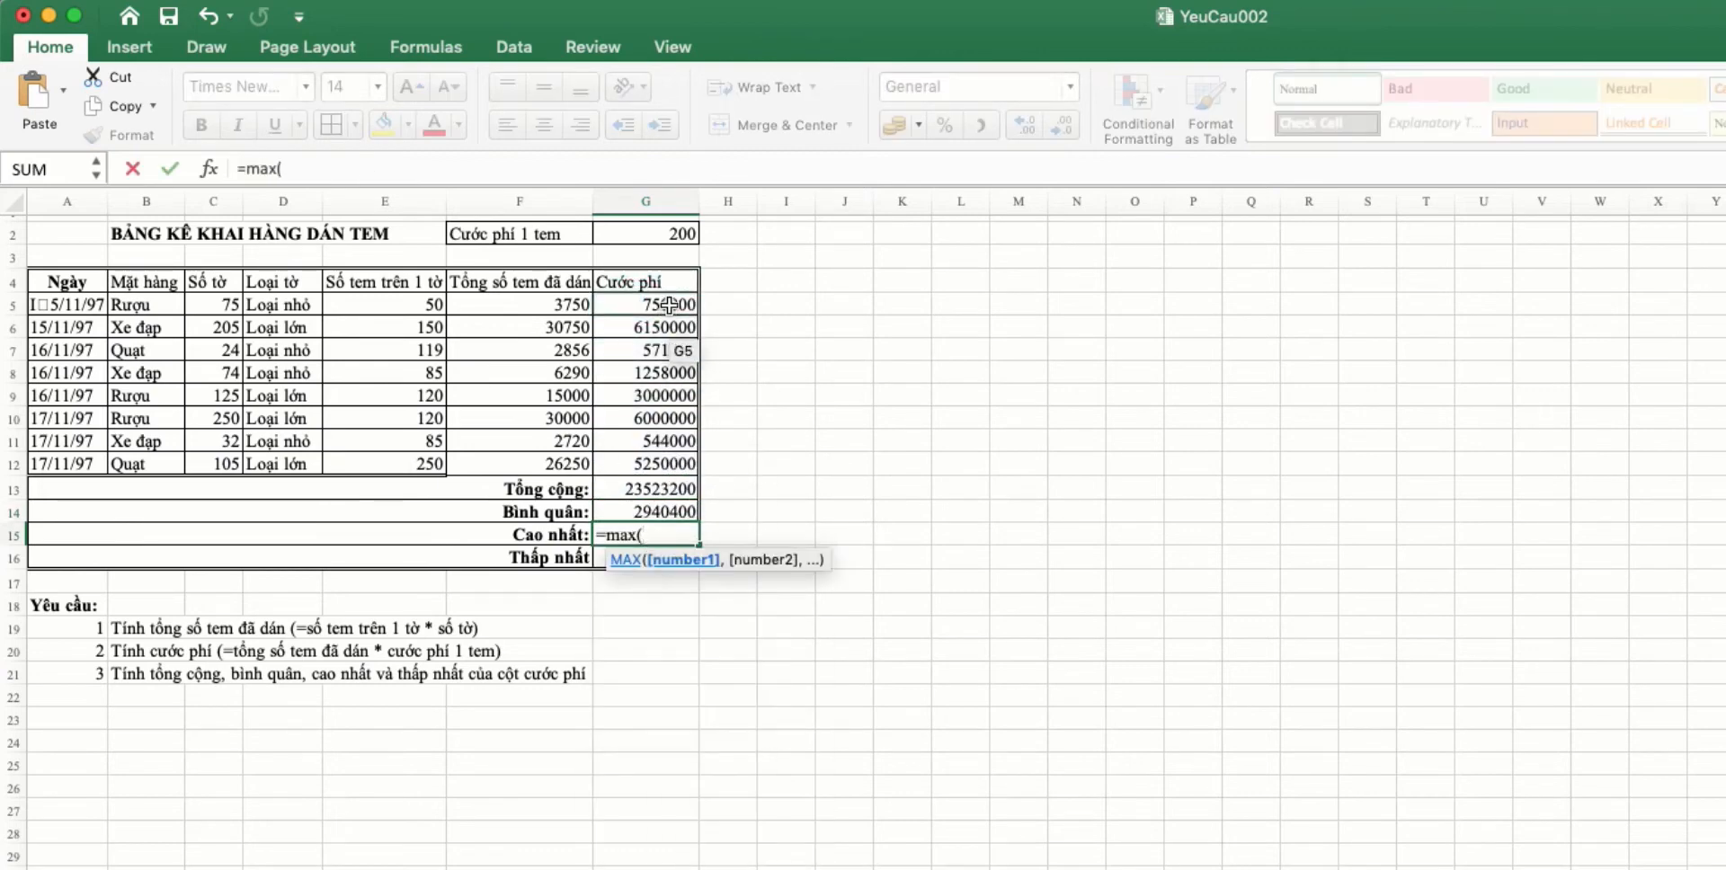
left_click_drag(670, 305, 680, 465)
key("Return")
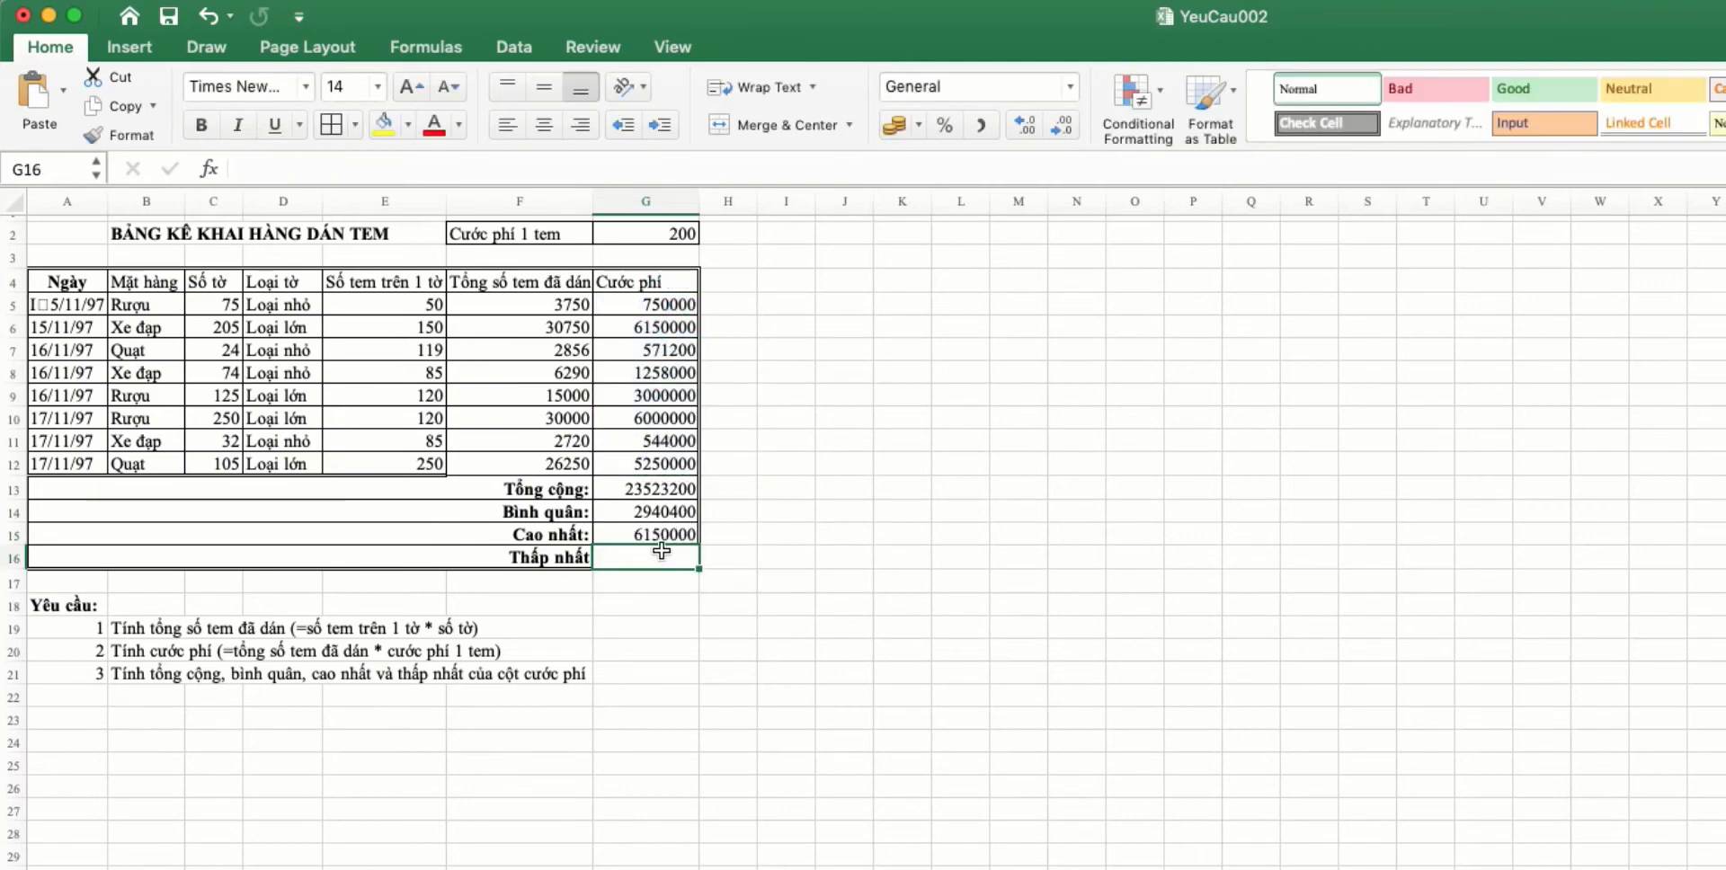
Enter a MIN formula over G5:G12 in G16 for the Thấp nhất row
type("=mint")
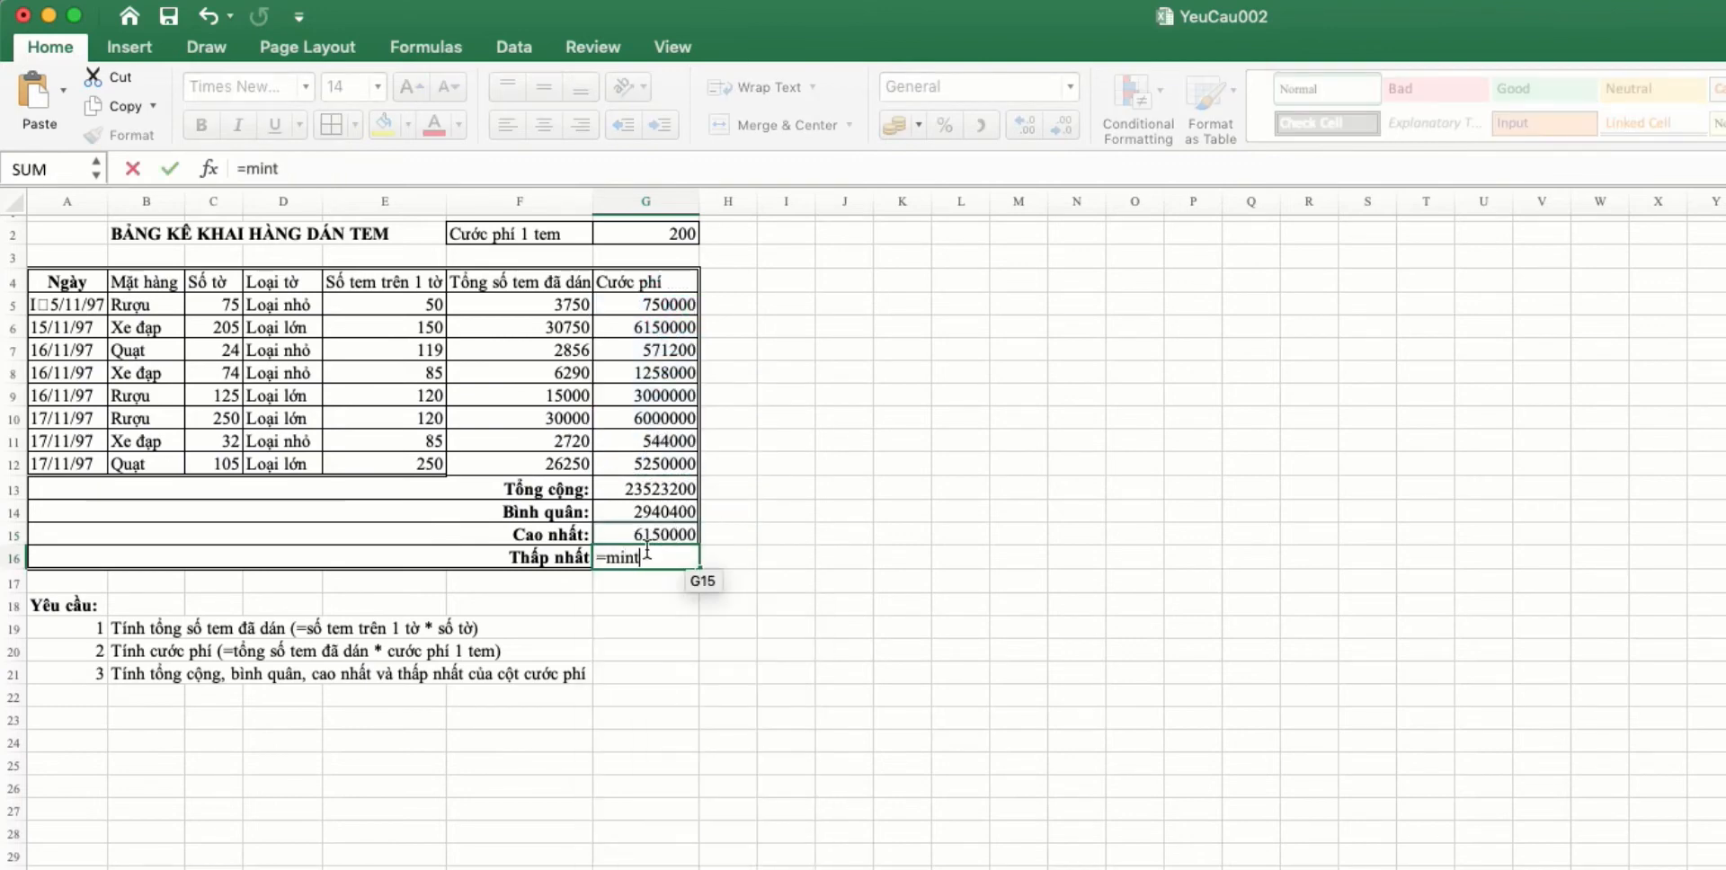
key("BackSpace")
type("(")
left_click_drag(644, 304, 640, 459)
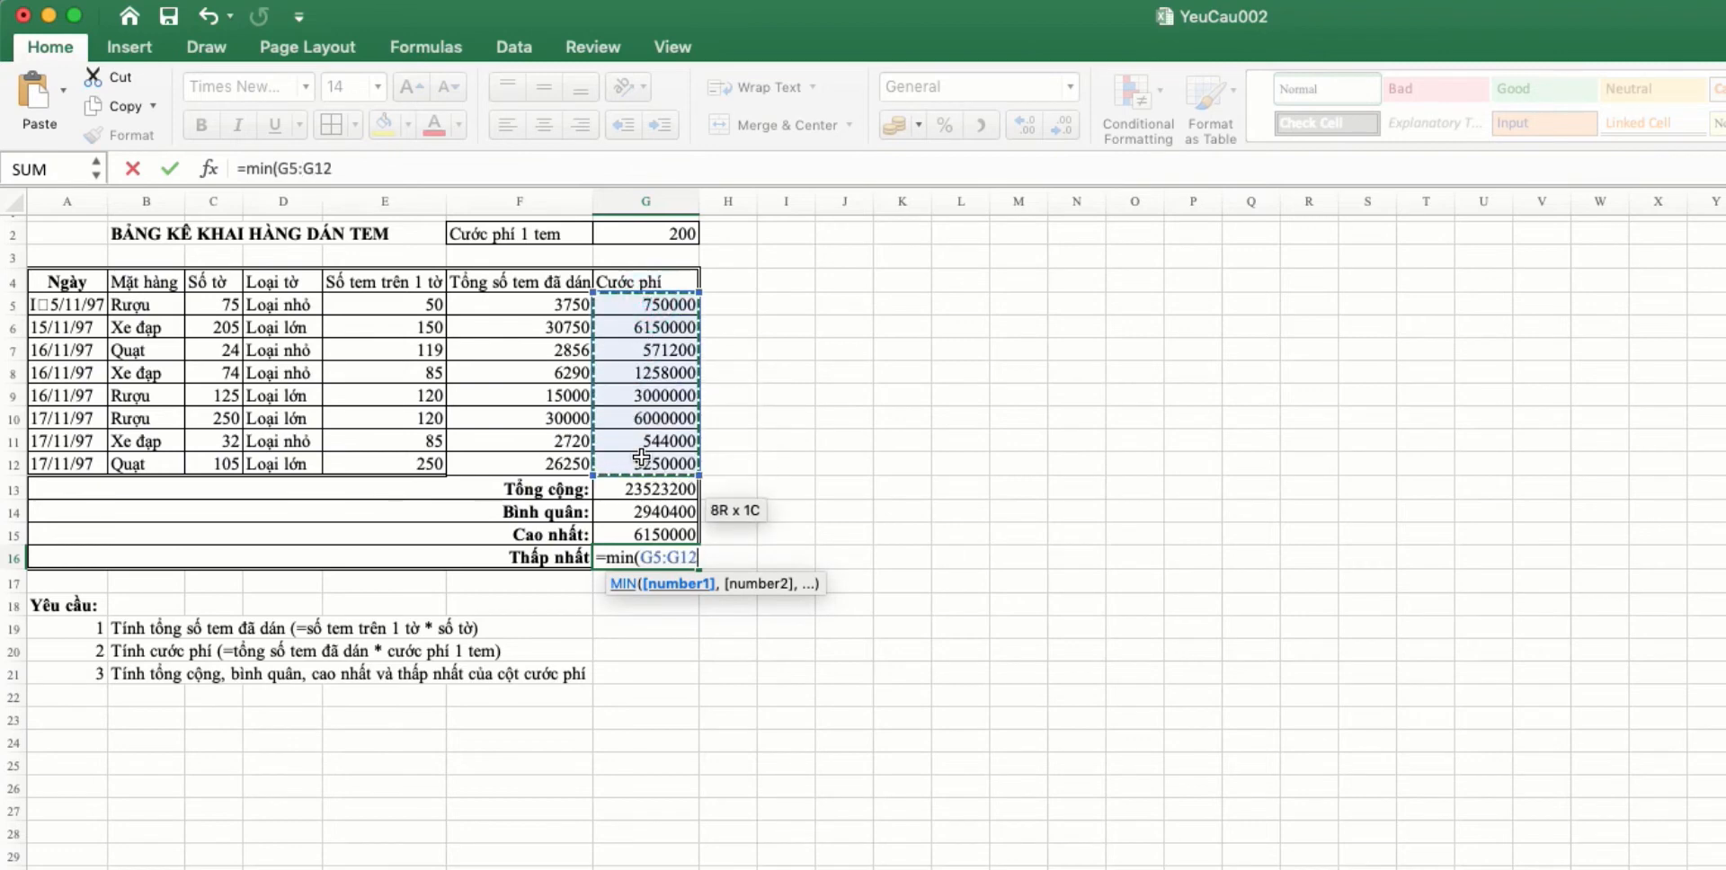
key("Return")
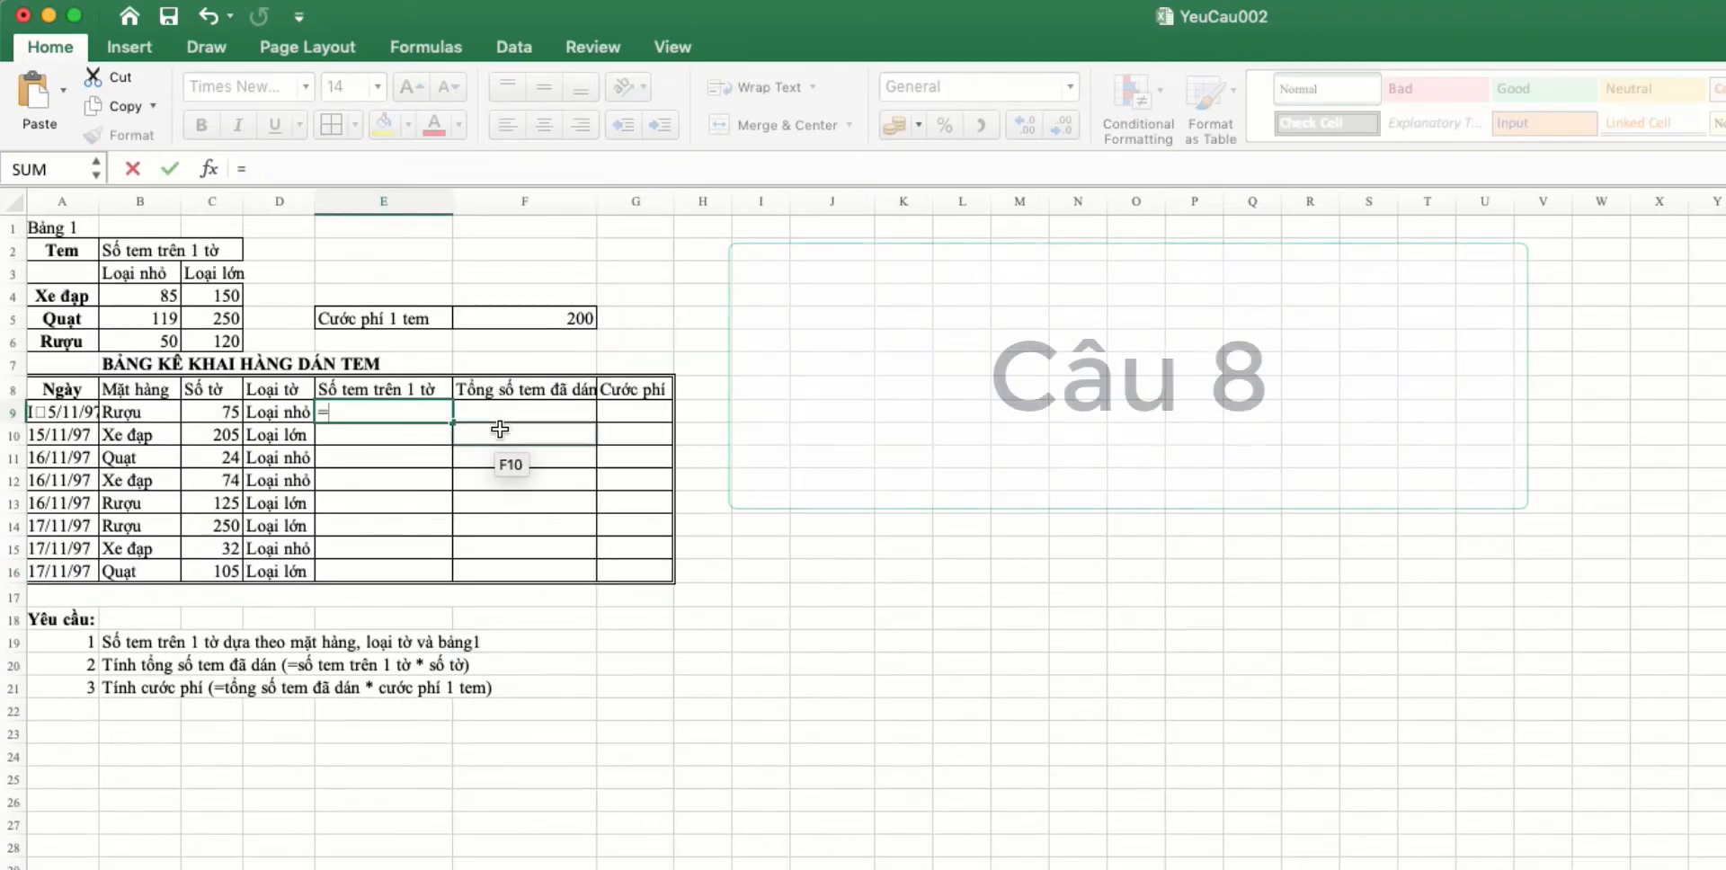
On the exercise 8 sheet, begin a VLOOKUP formula in E9 that looks up B9 in the absolute range $A$4:$C$6
type("vl")
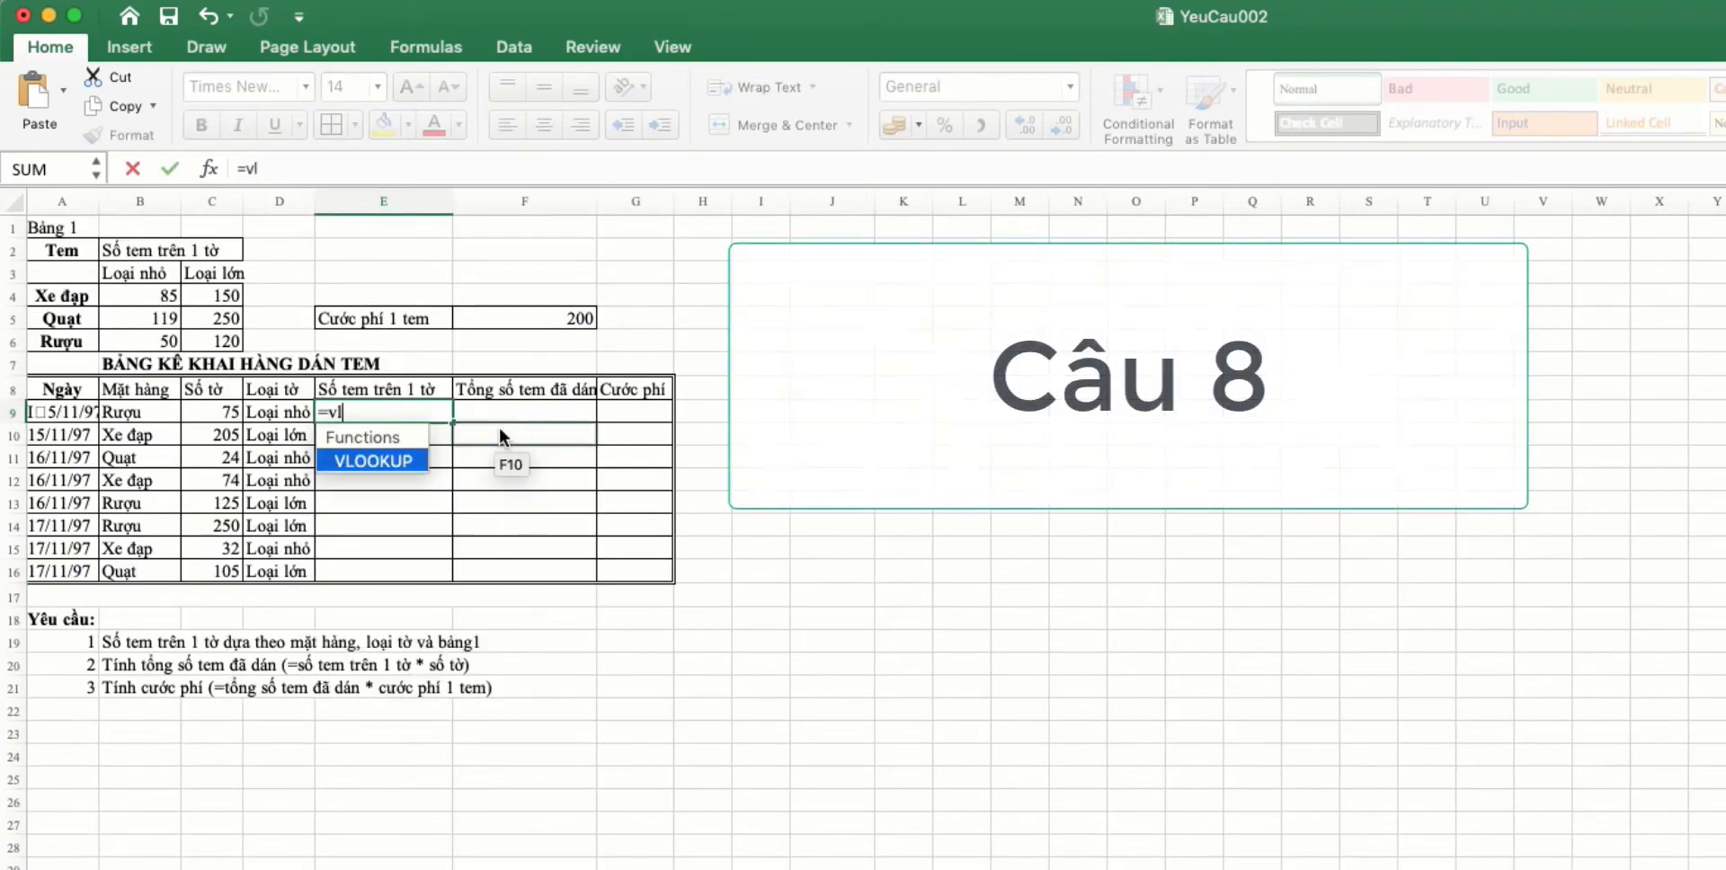
type("oo")
double_click(413, 463)
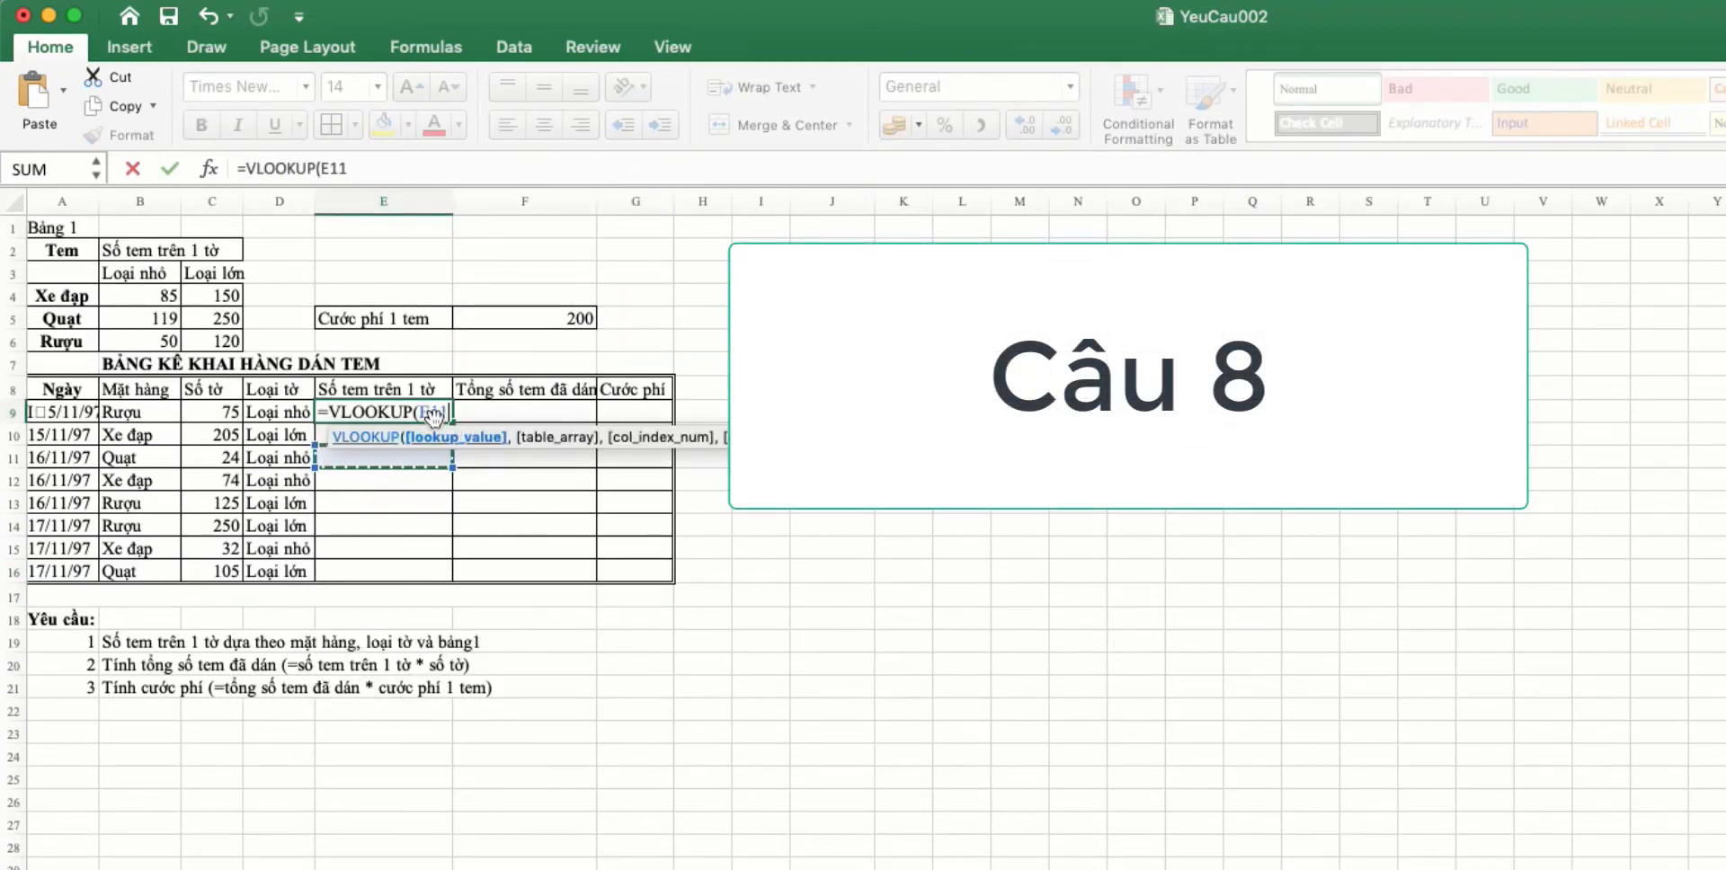
key("BackSpace")
key("BackSpace")
key("BackSpace")
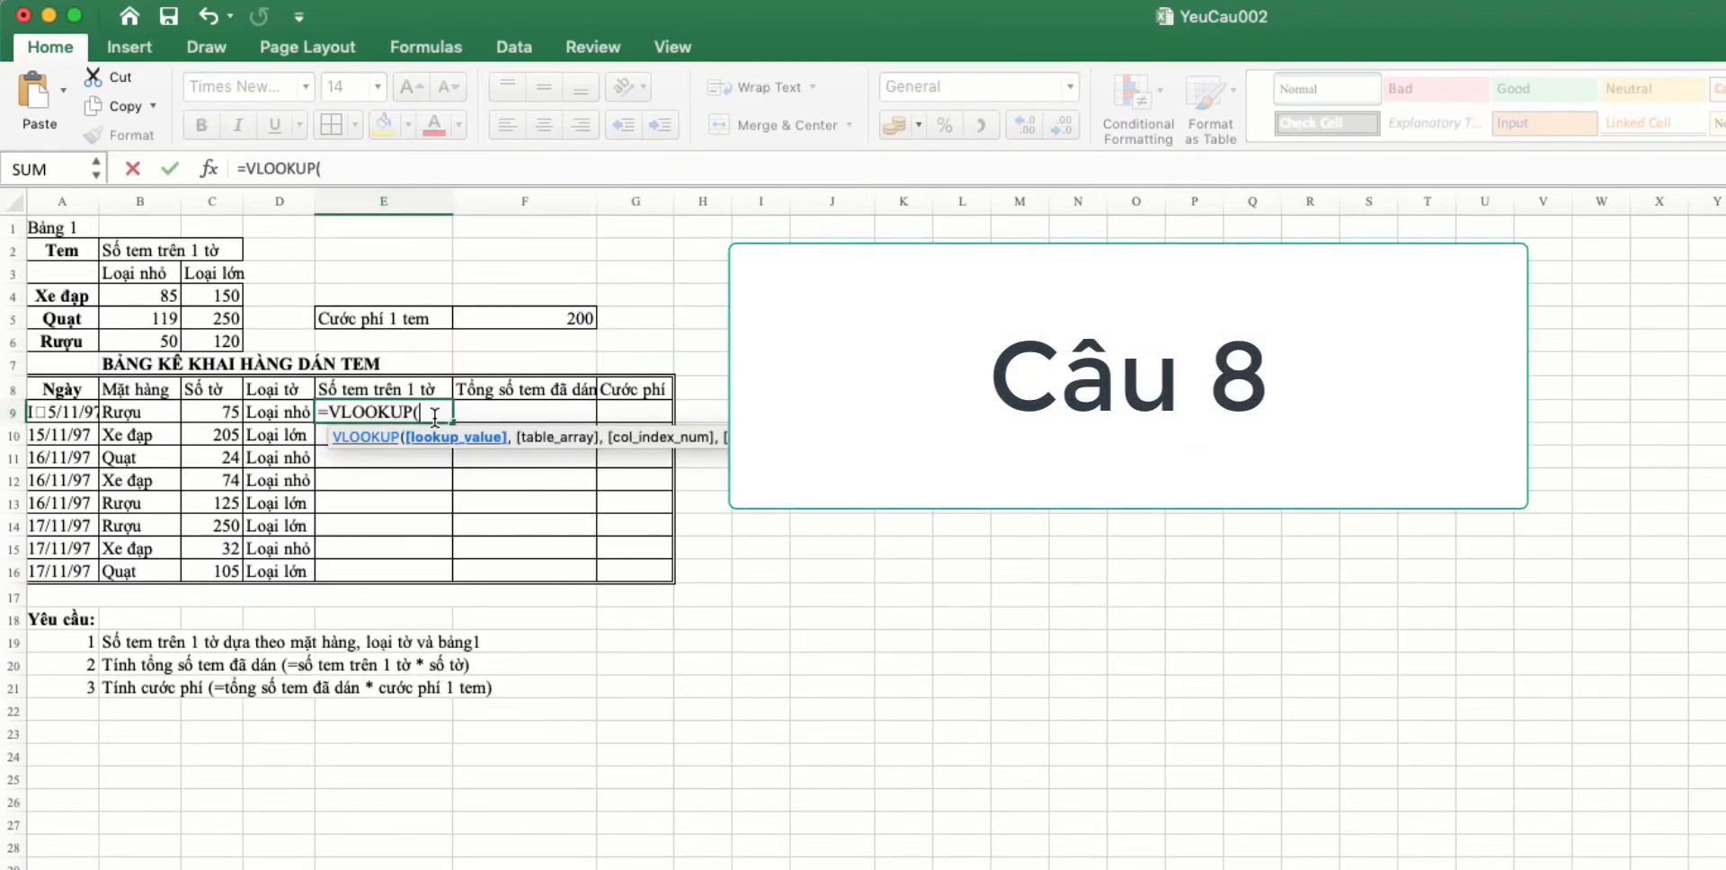
left_click(144, 413)
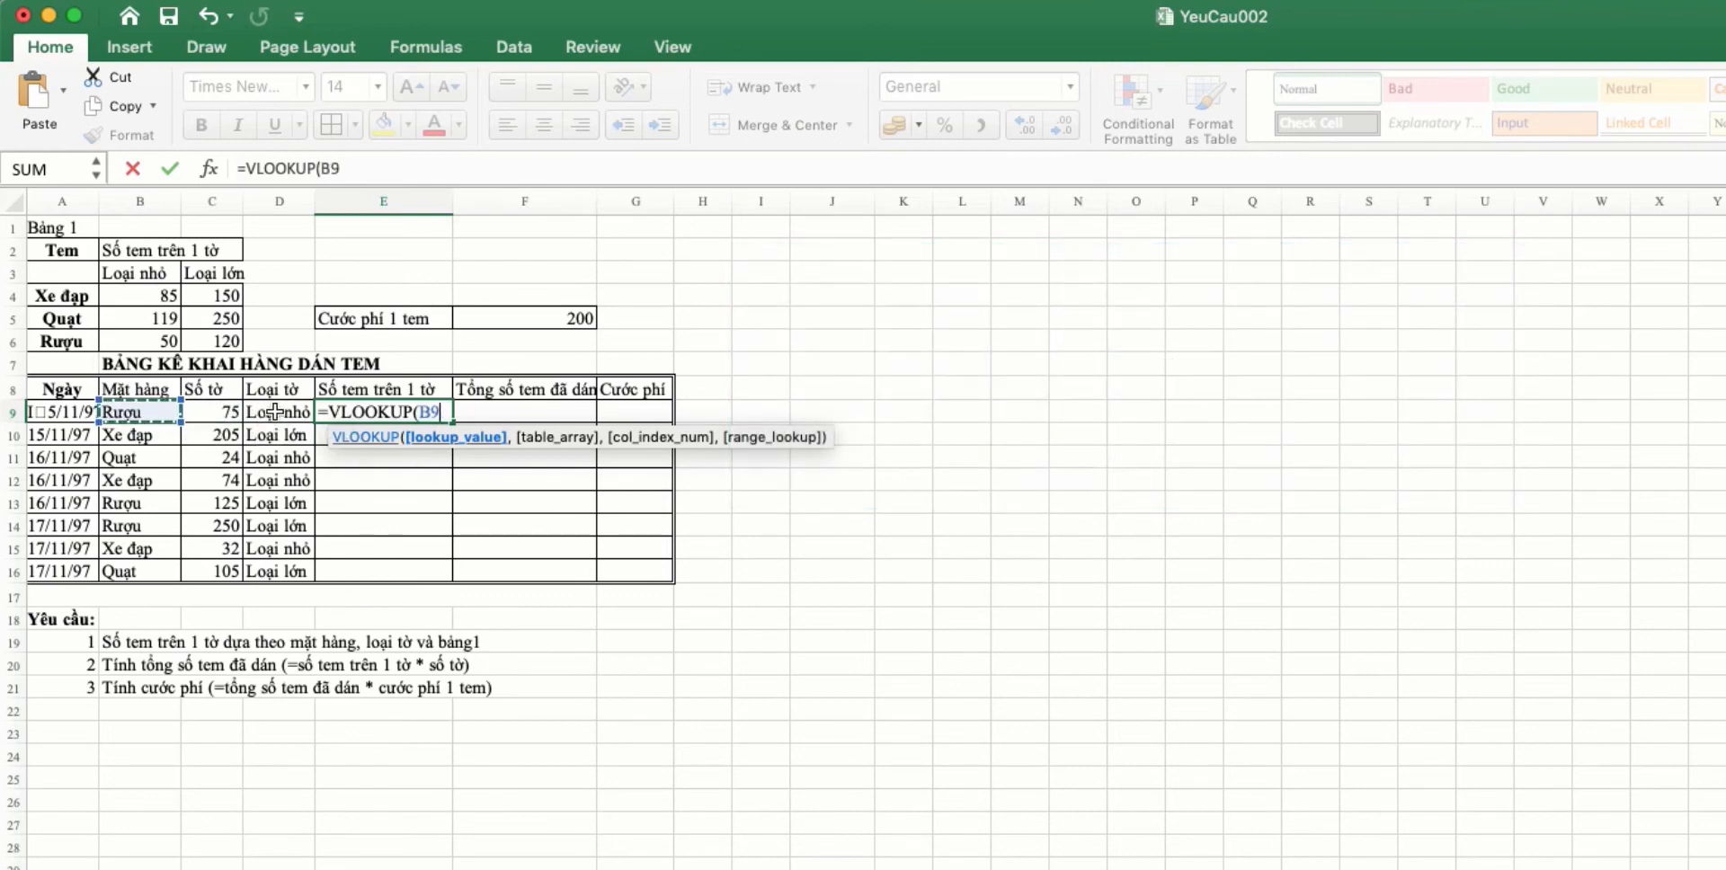
type(",")
left_click(60, 295)
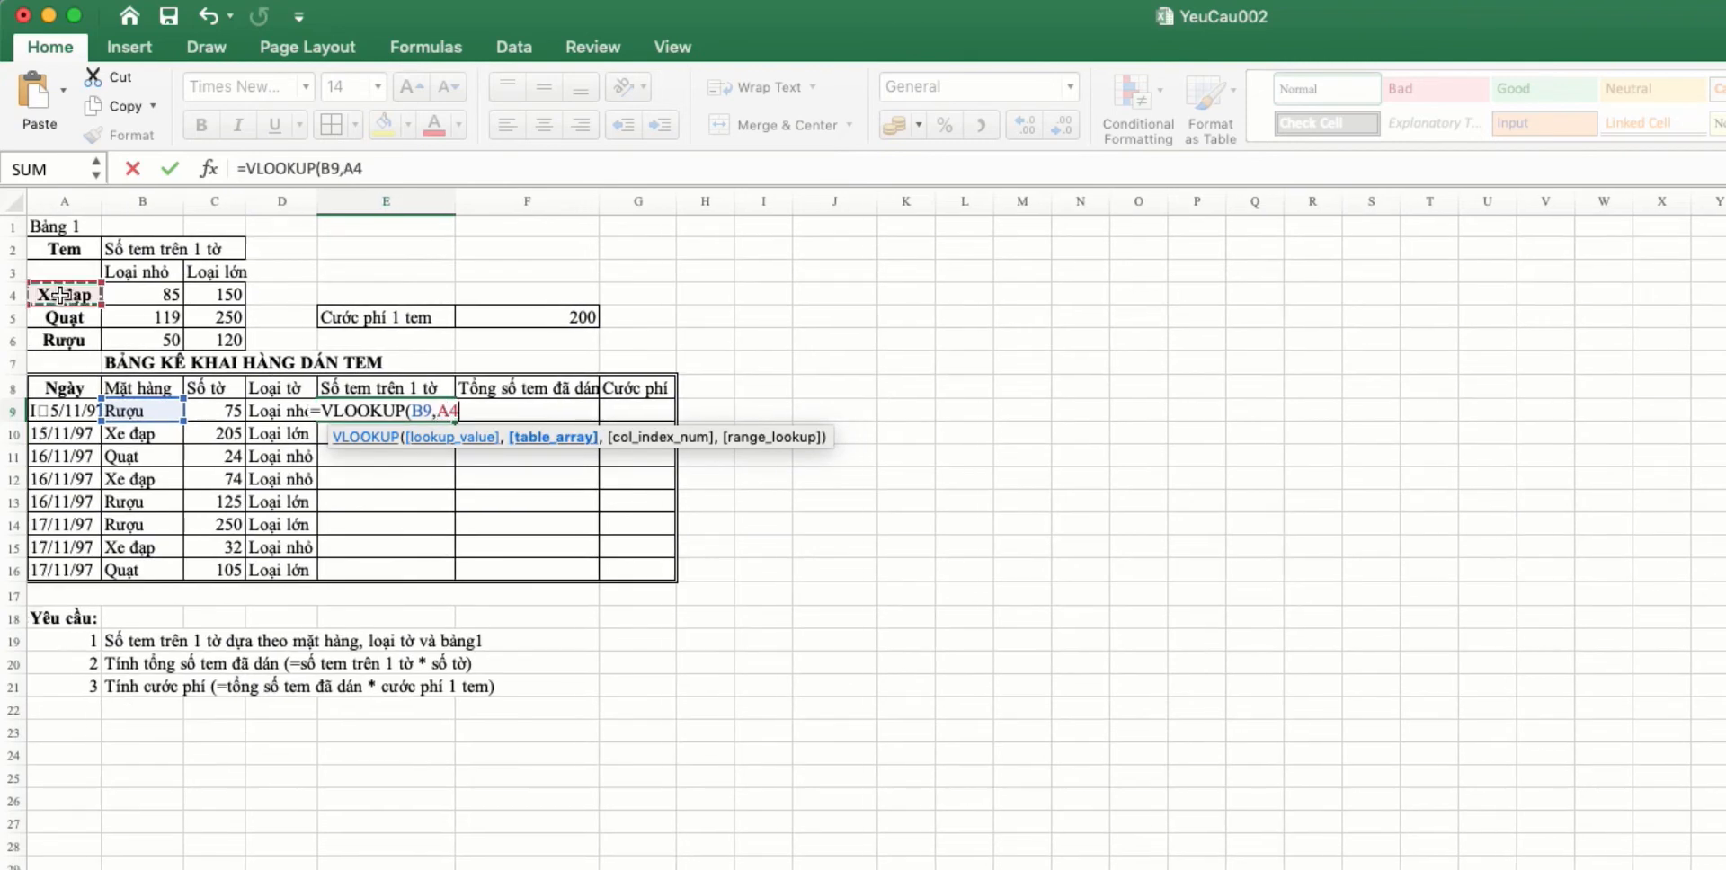
left_click_drag(59, 294, 220, 340)
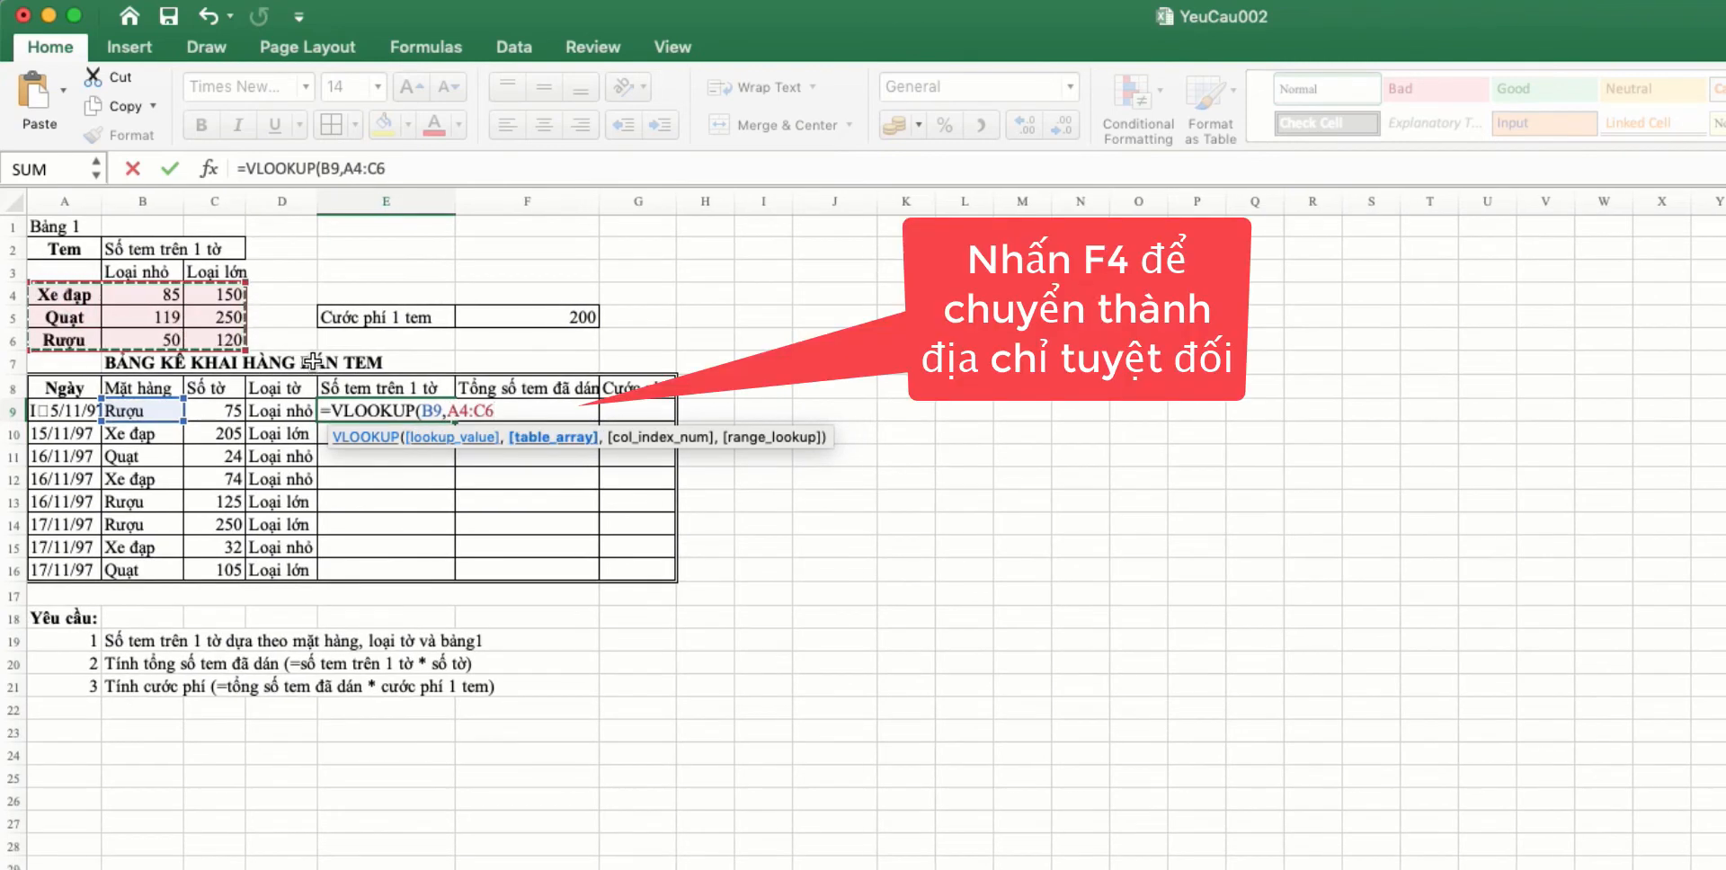
key("F4")
Complete the E9 lookup with column index IF(D9="Loại nhỏ",2,3) and exact match FALSE, and fill it down to E16
type(",if(D9=\"Loại nhỏ")
type("\"Loại nhỏ")
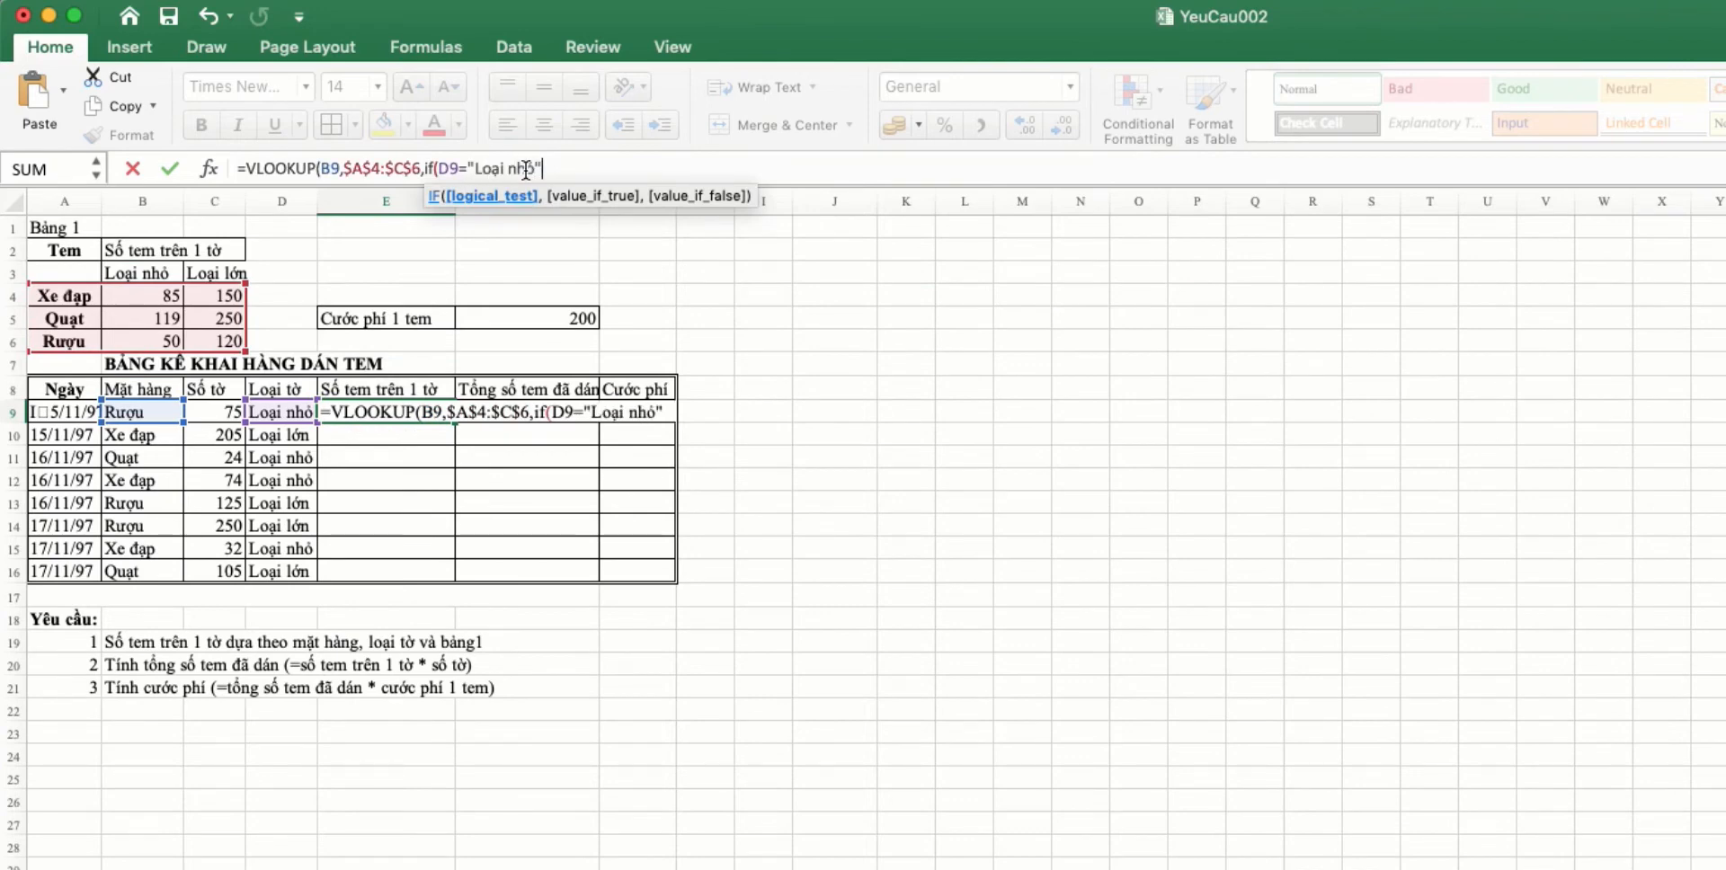
type(",2,3)")
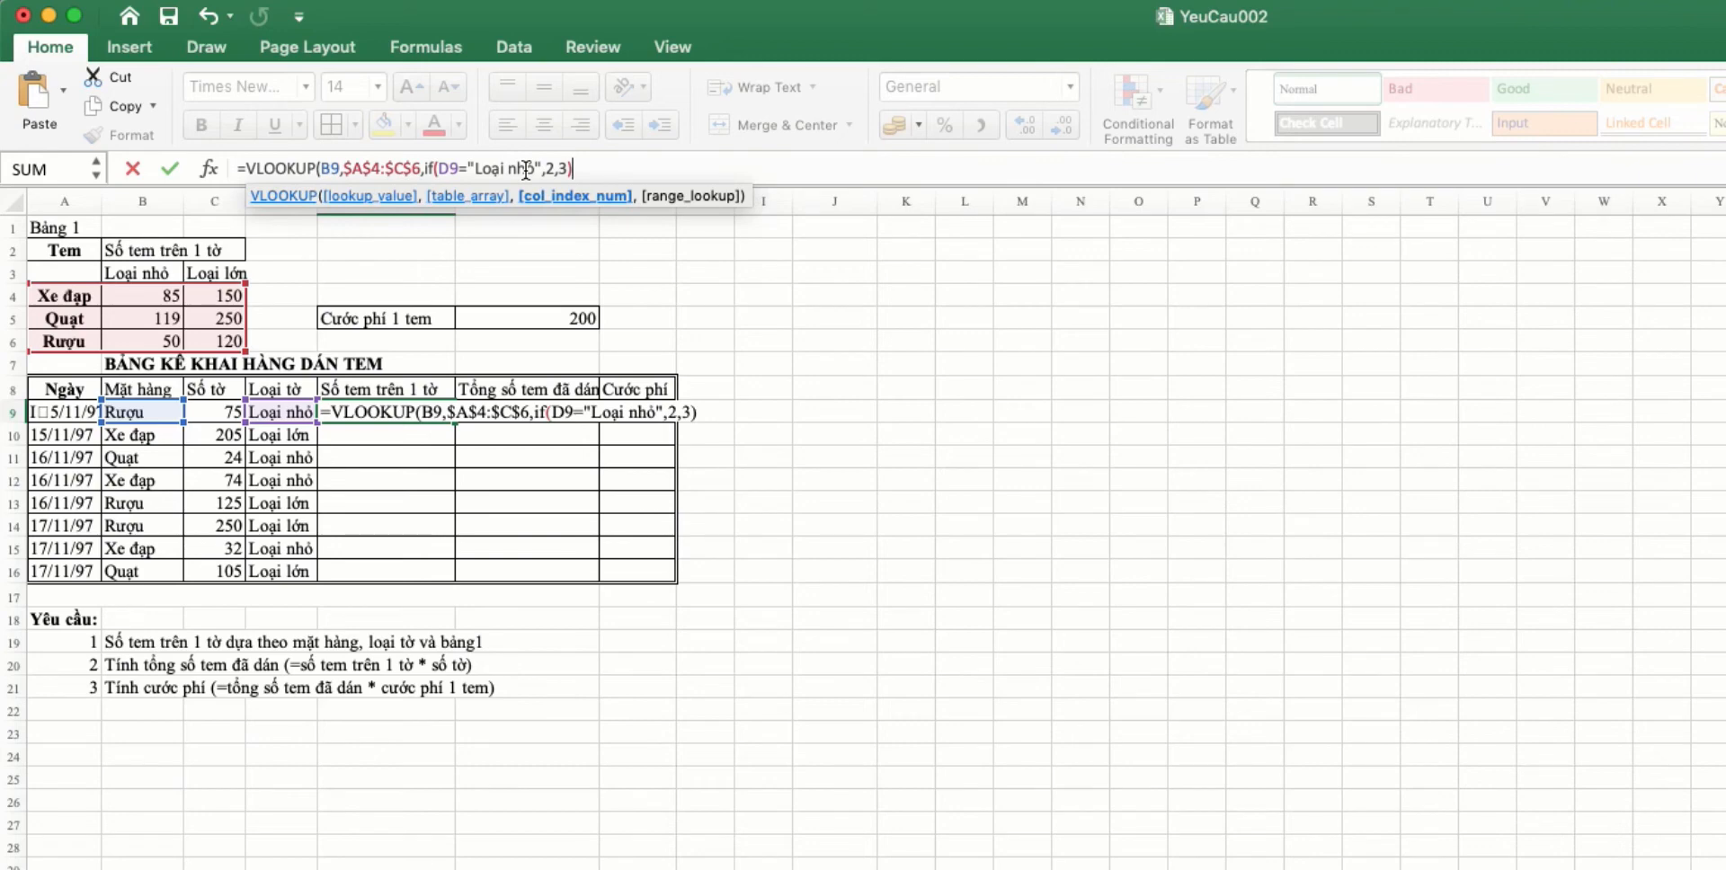
type(",")
double_click(721, 270)
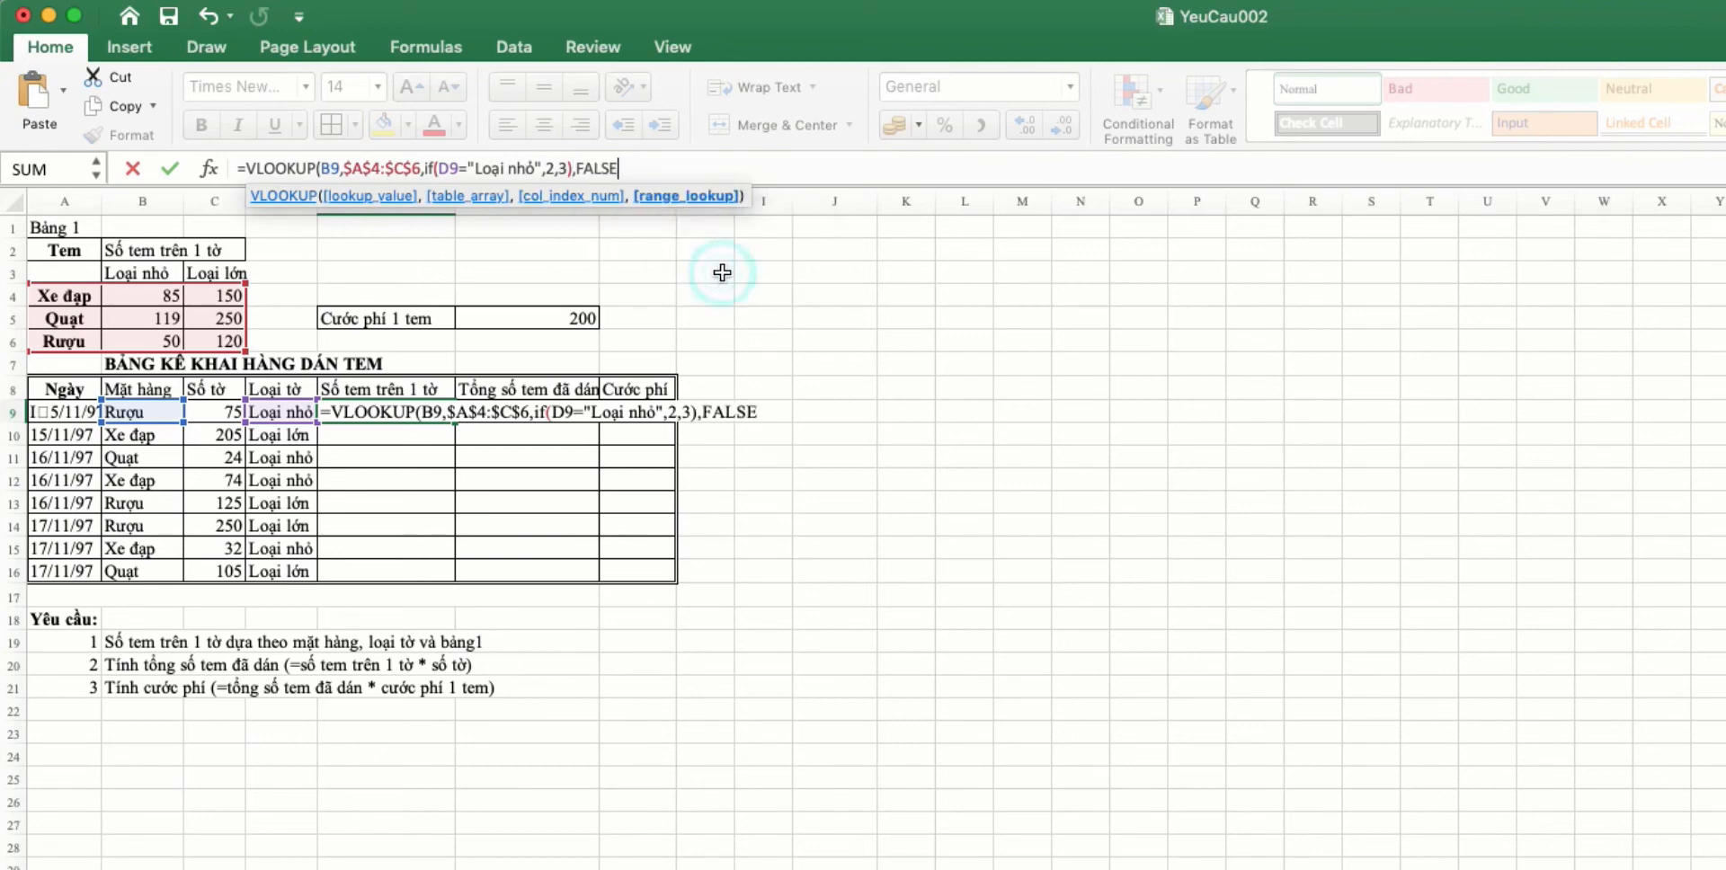
key("Return")
left_click(409, 413)
double_click(454, 426)
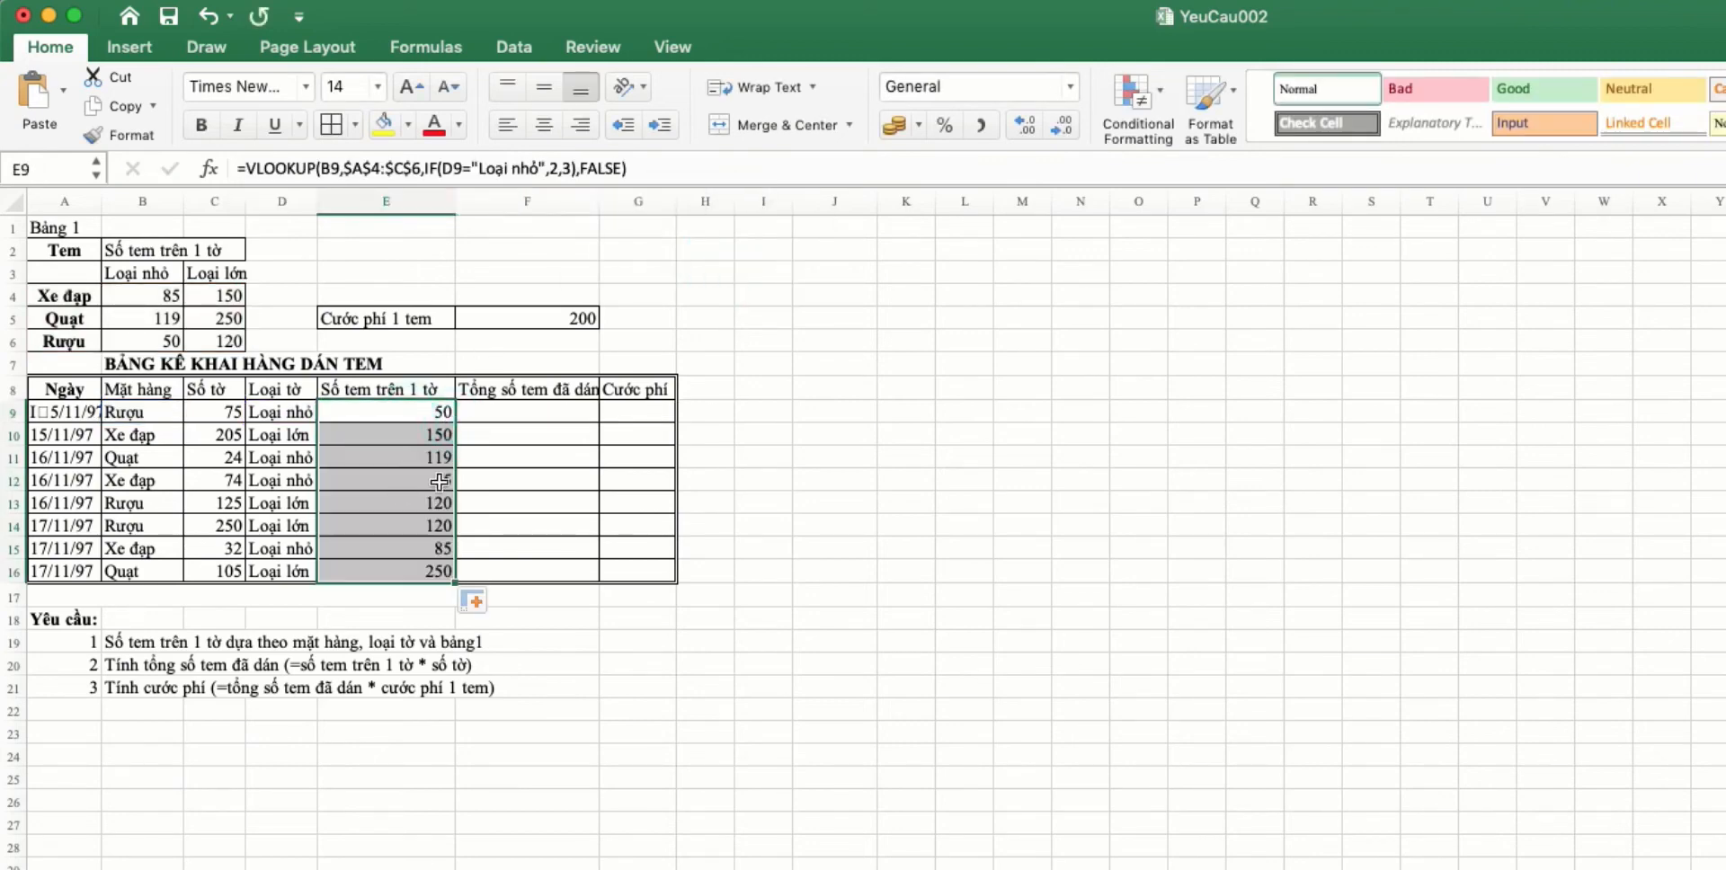
Enter =E9*C9 in F9 and fill it down the Tổng số tem đã dán column to F16
left_click(530, 411)
type("=")
left_click(393, 413)
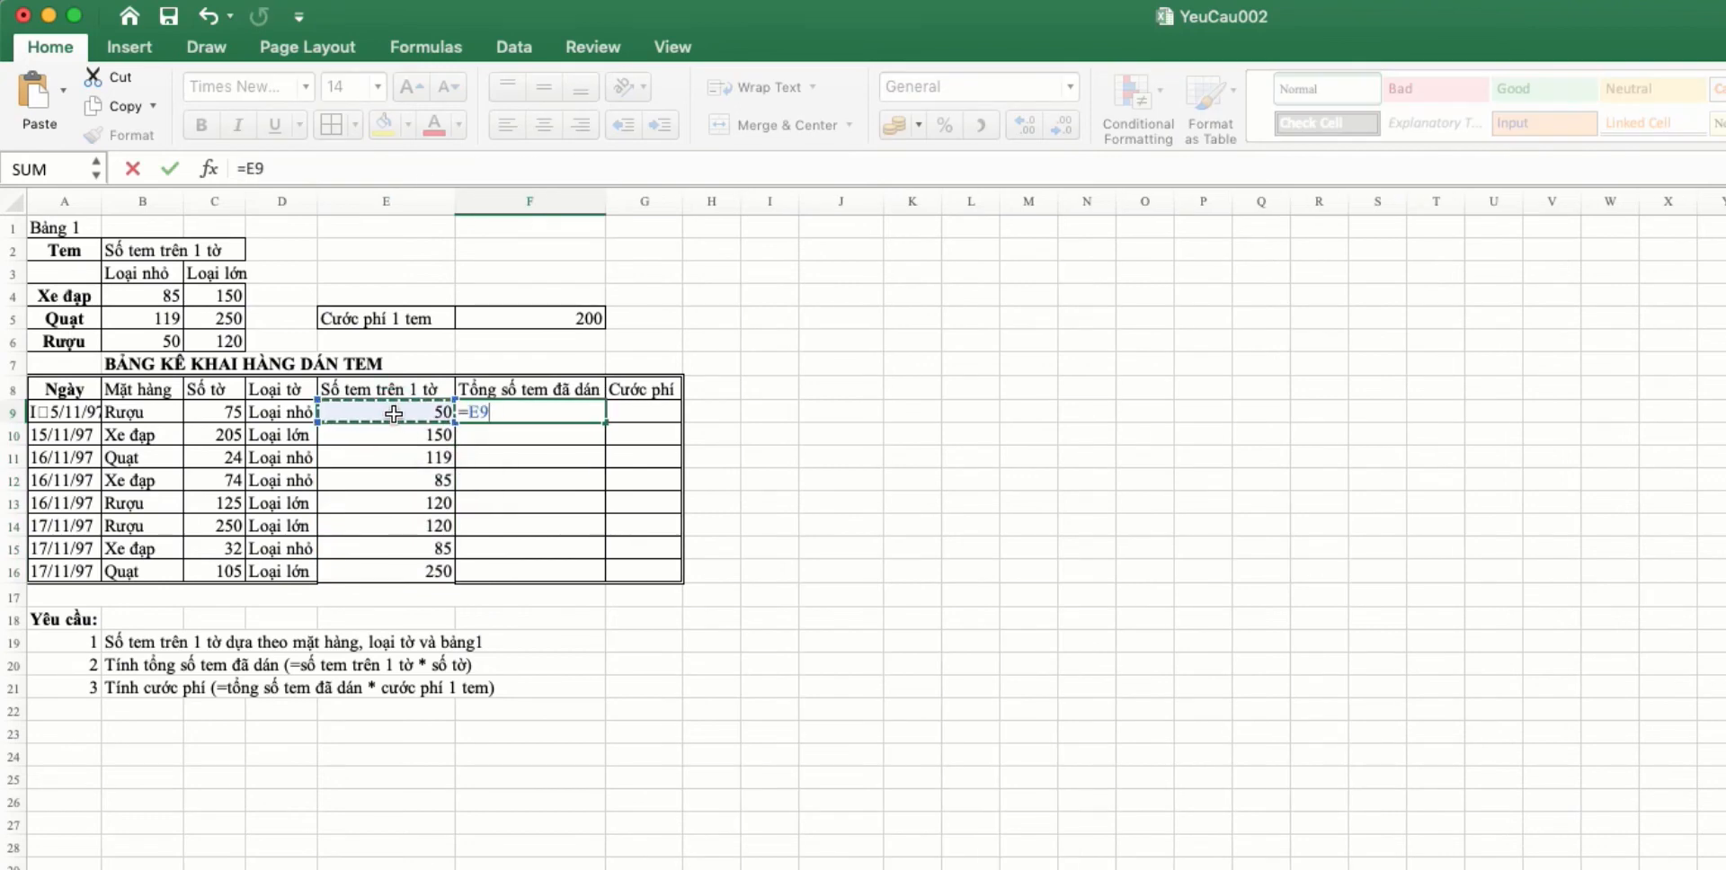
type("*")
left_click(213, 412)
key("Return")
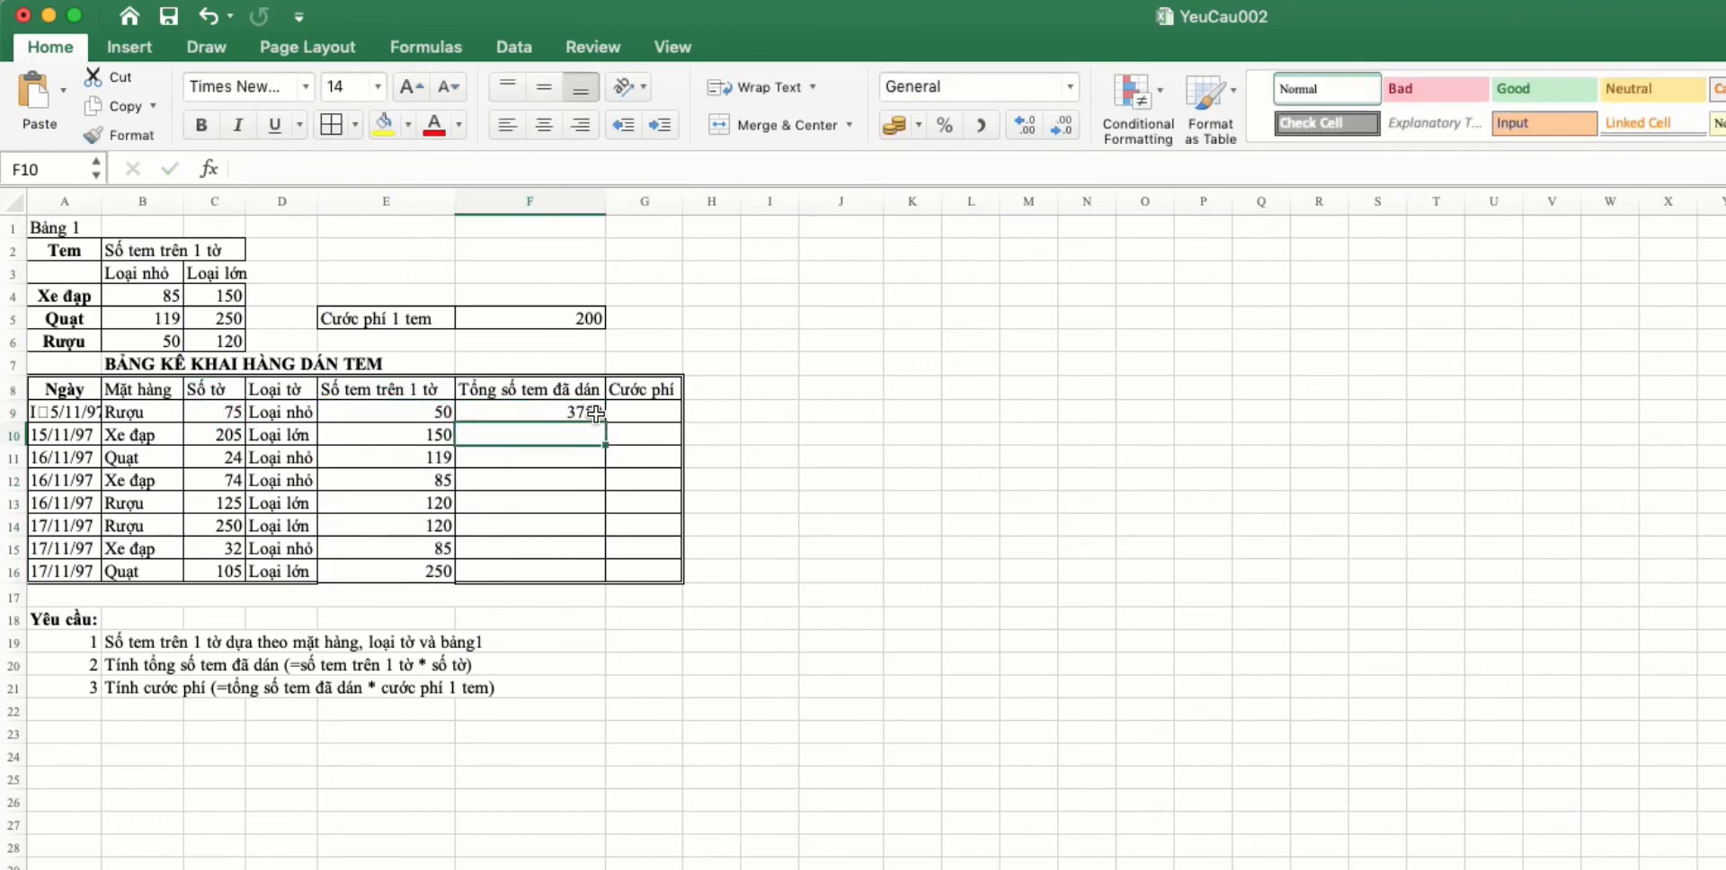
left_click(597, 414)
double_click(605, 423)
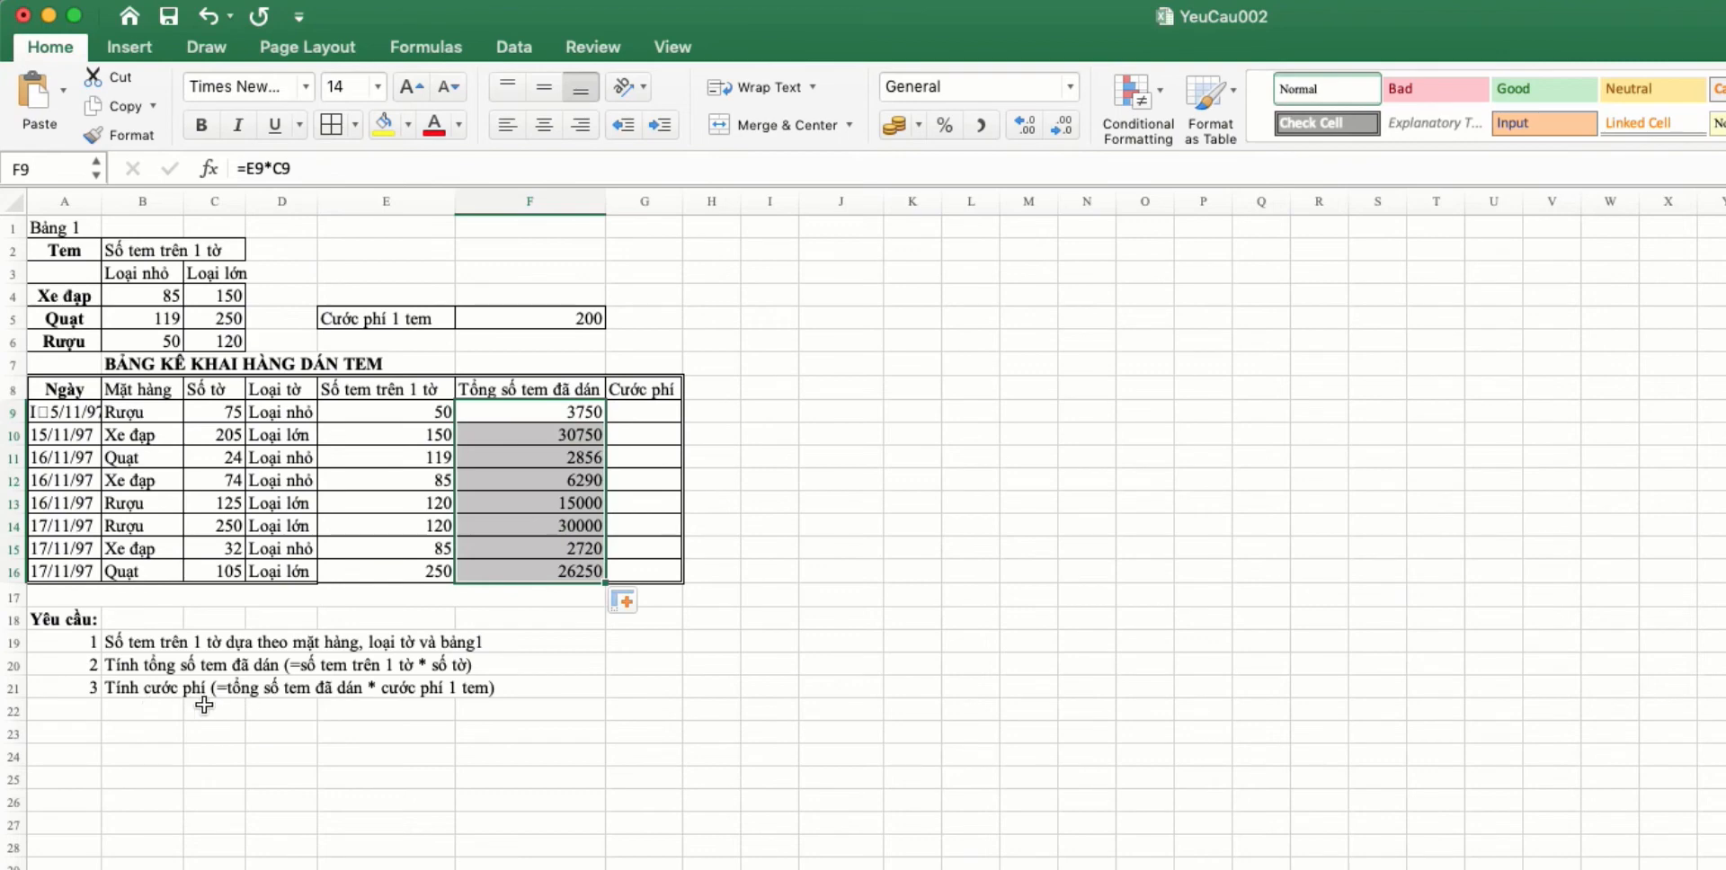
Enter =F9*$F$5 in G9 with an absolute reference to the stamp fee and fill it down the Cước phí column to G16
left_click(663, 412)
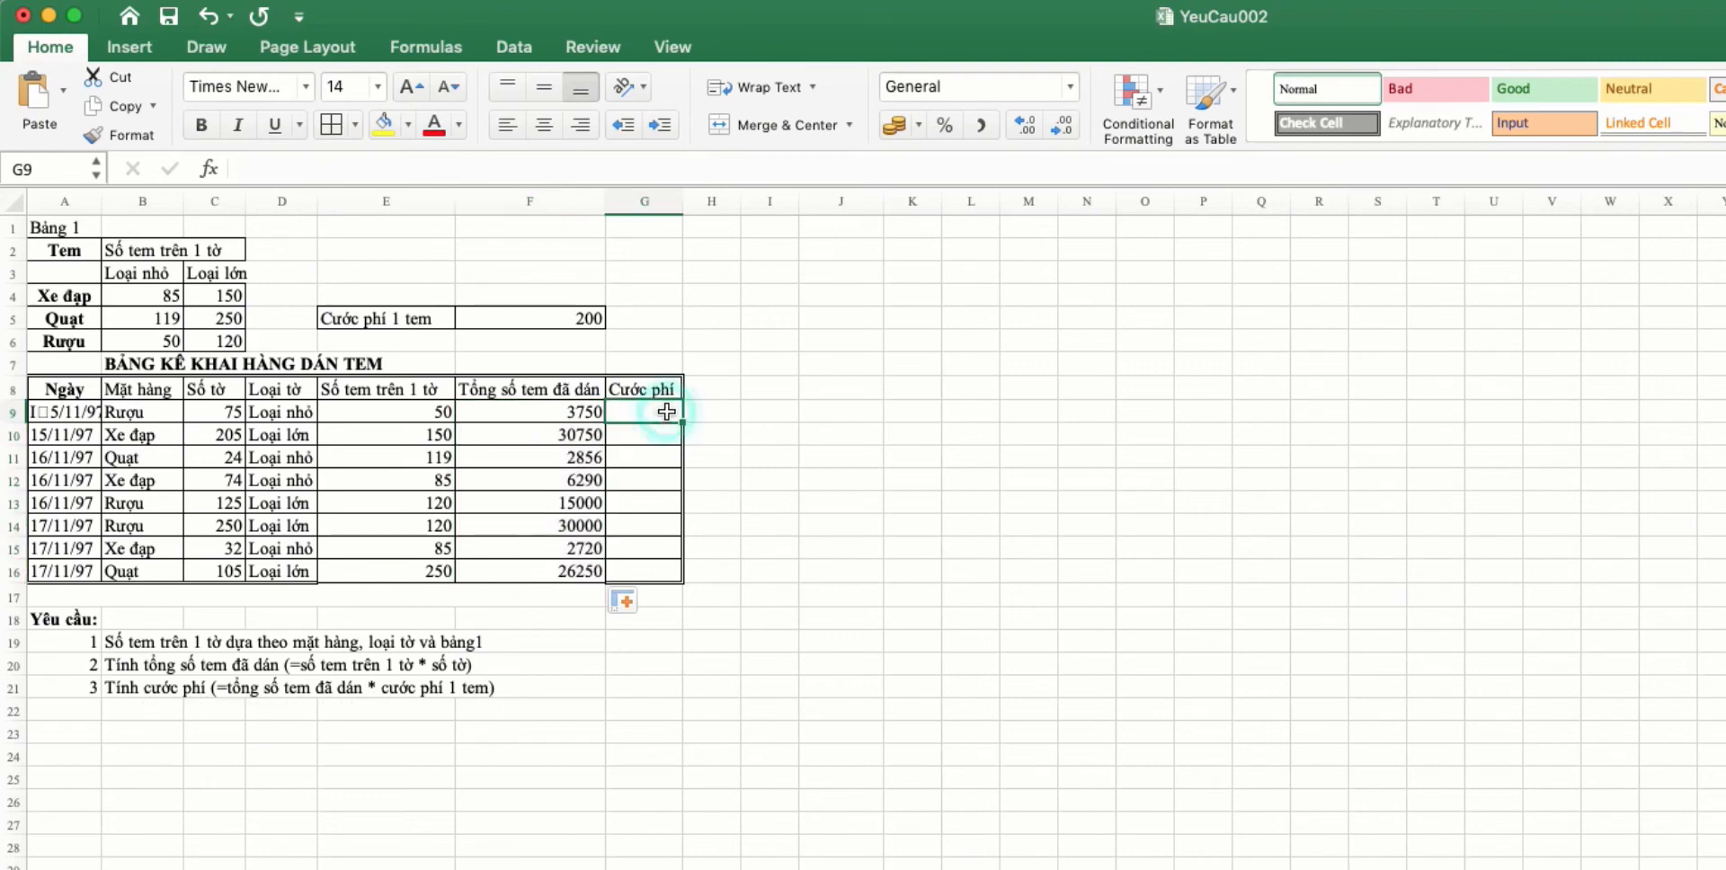
type("=")
left_click(567, 412)
type("*")
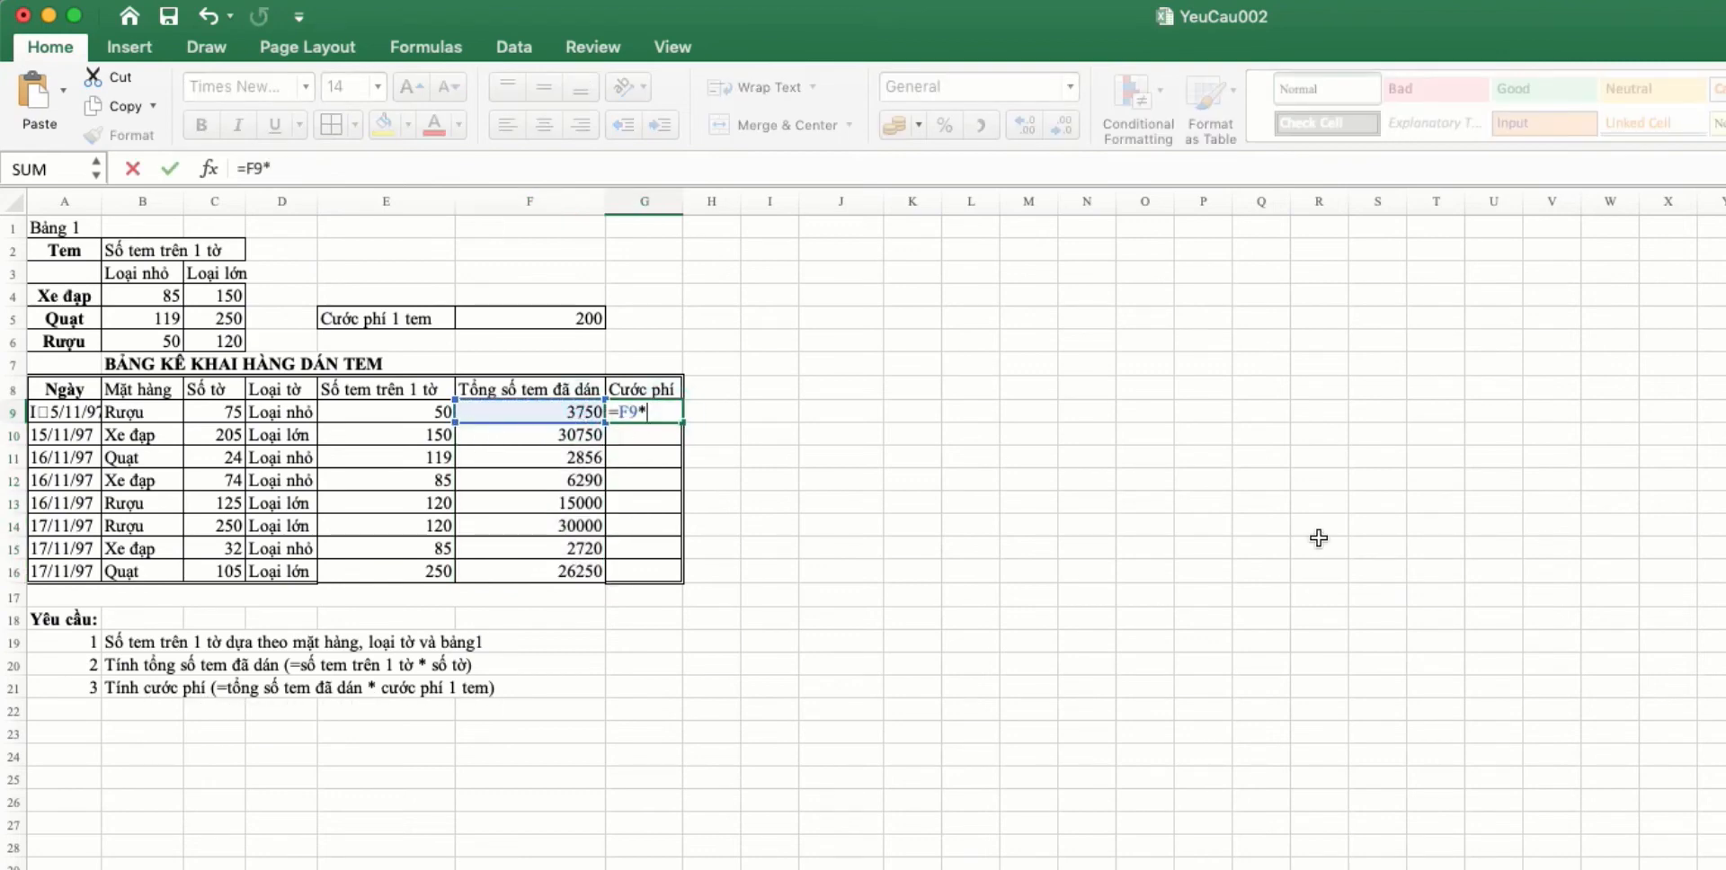
left_click(565, 316)
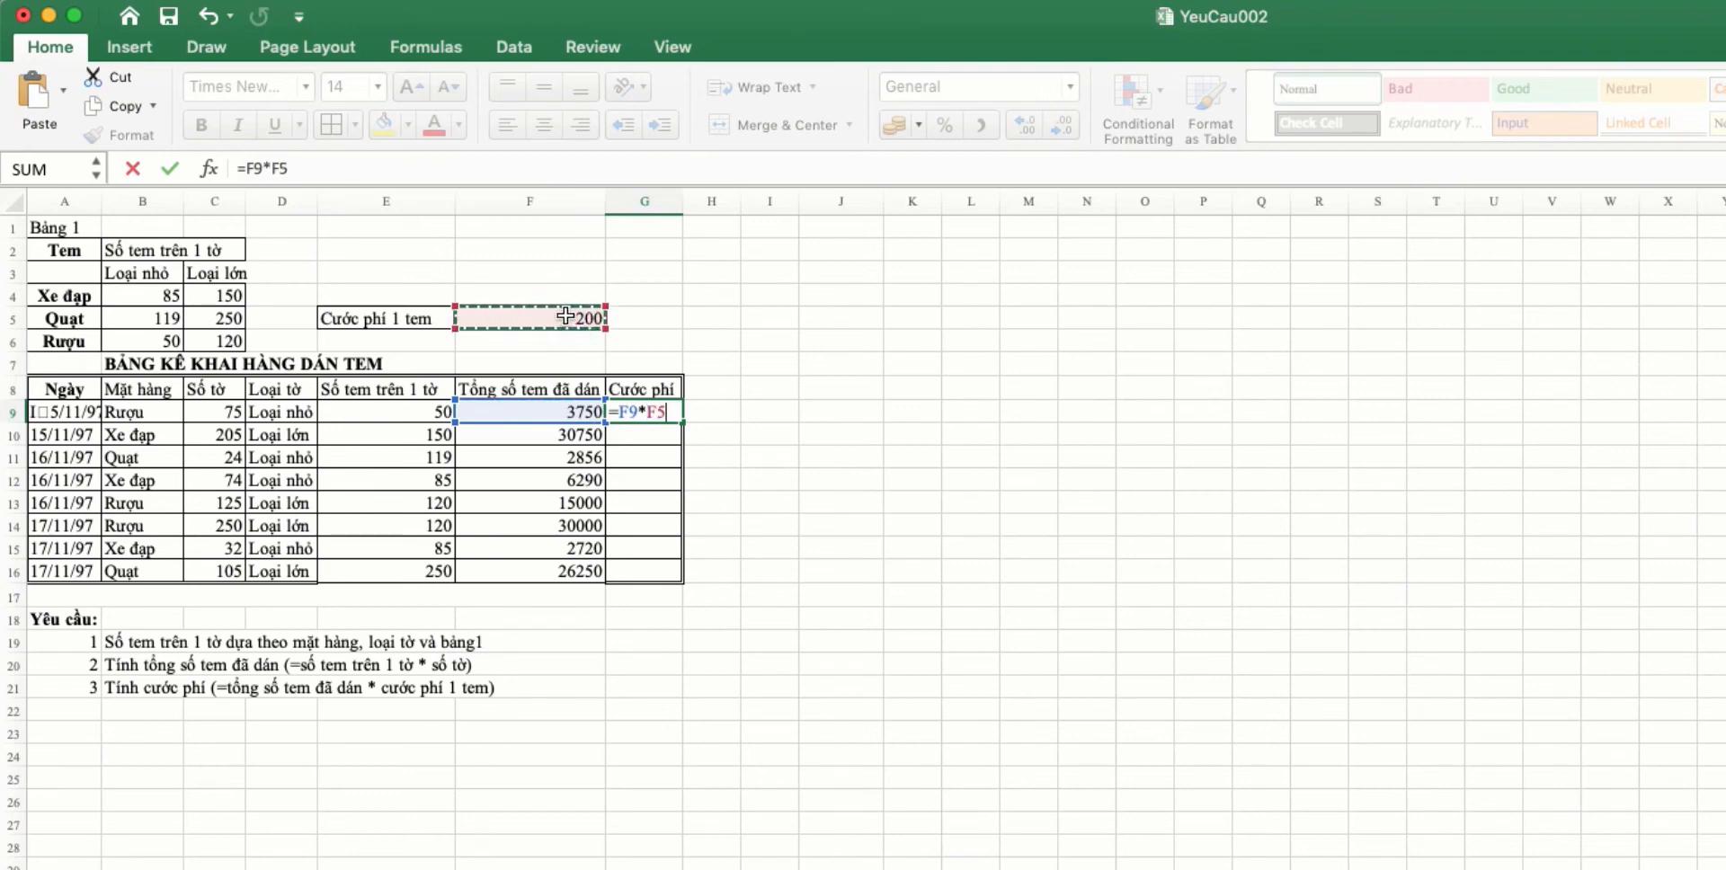
key("F4")
key("Return")
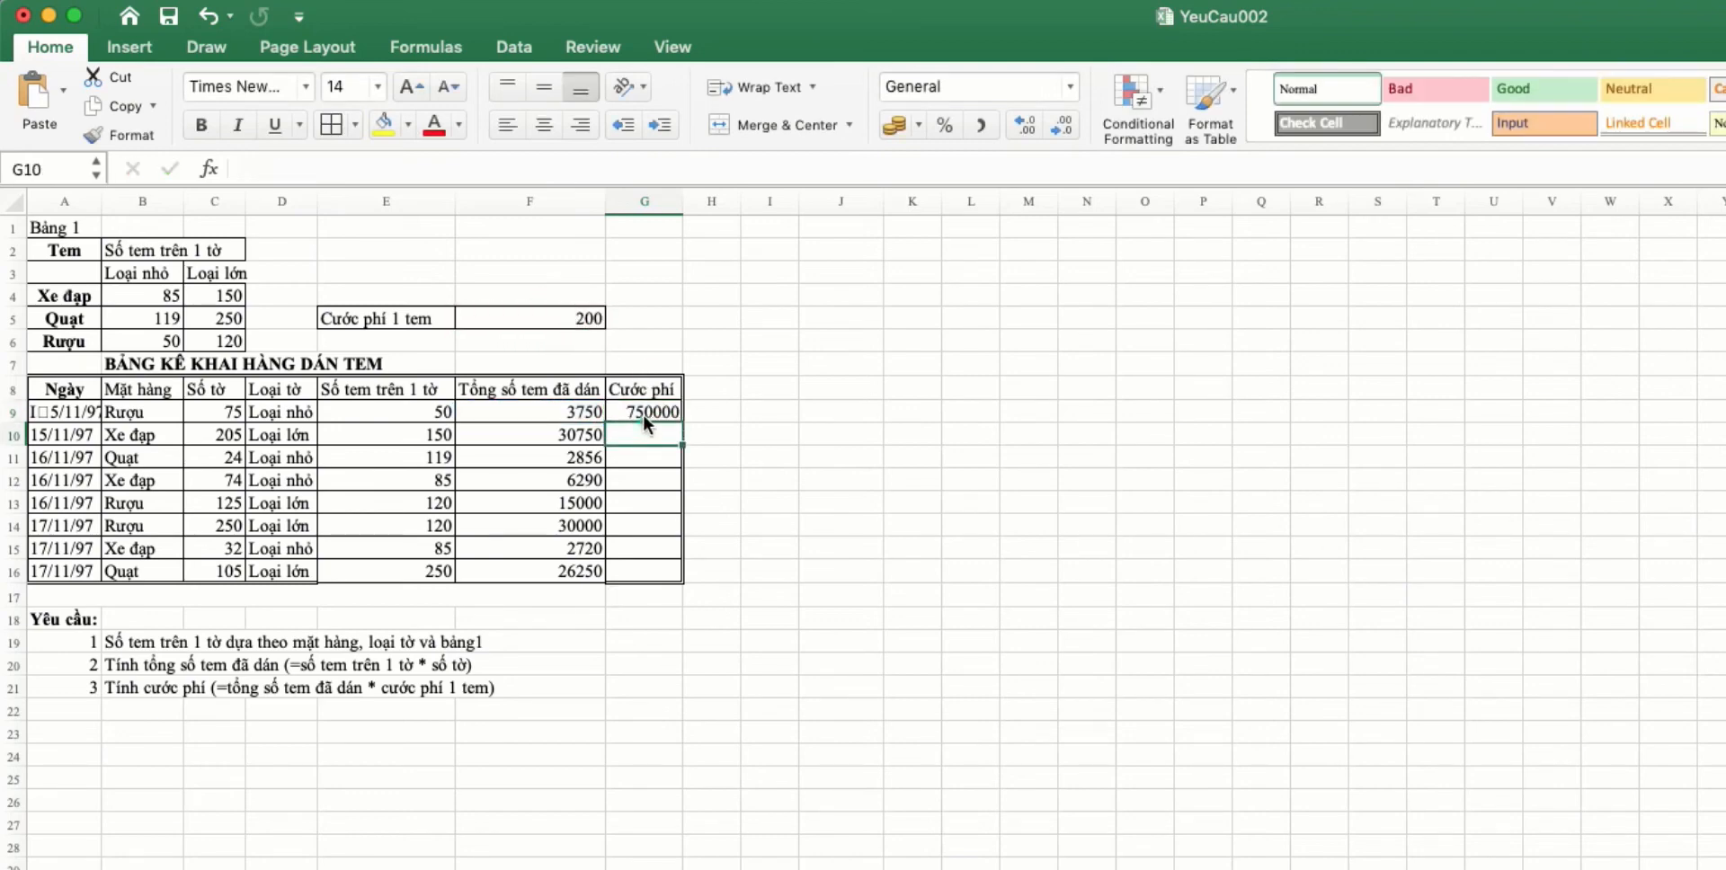
left_click(651, 411)
double_click(682, 422)
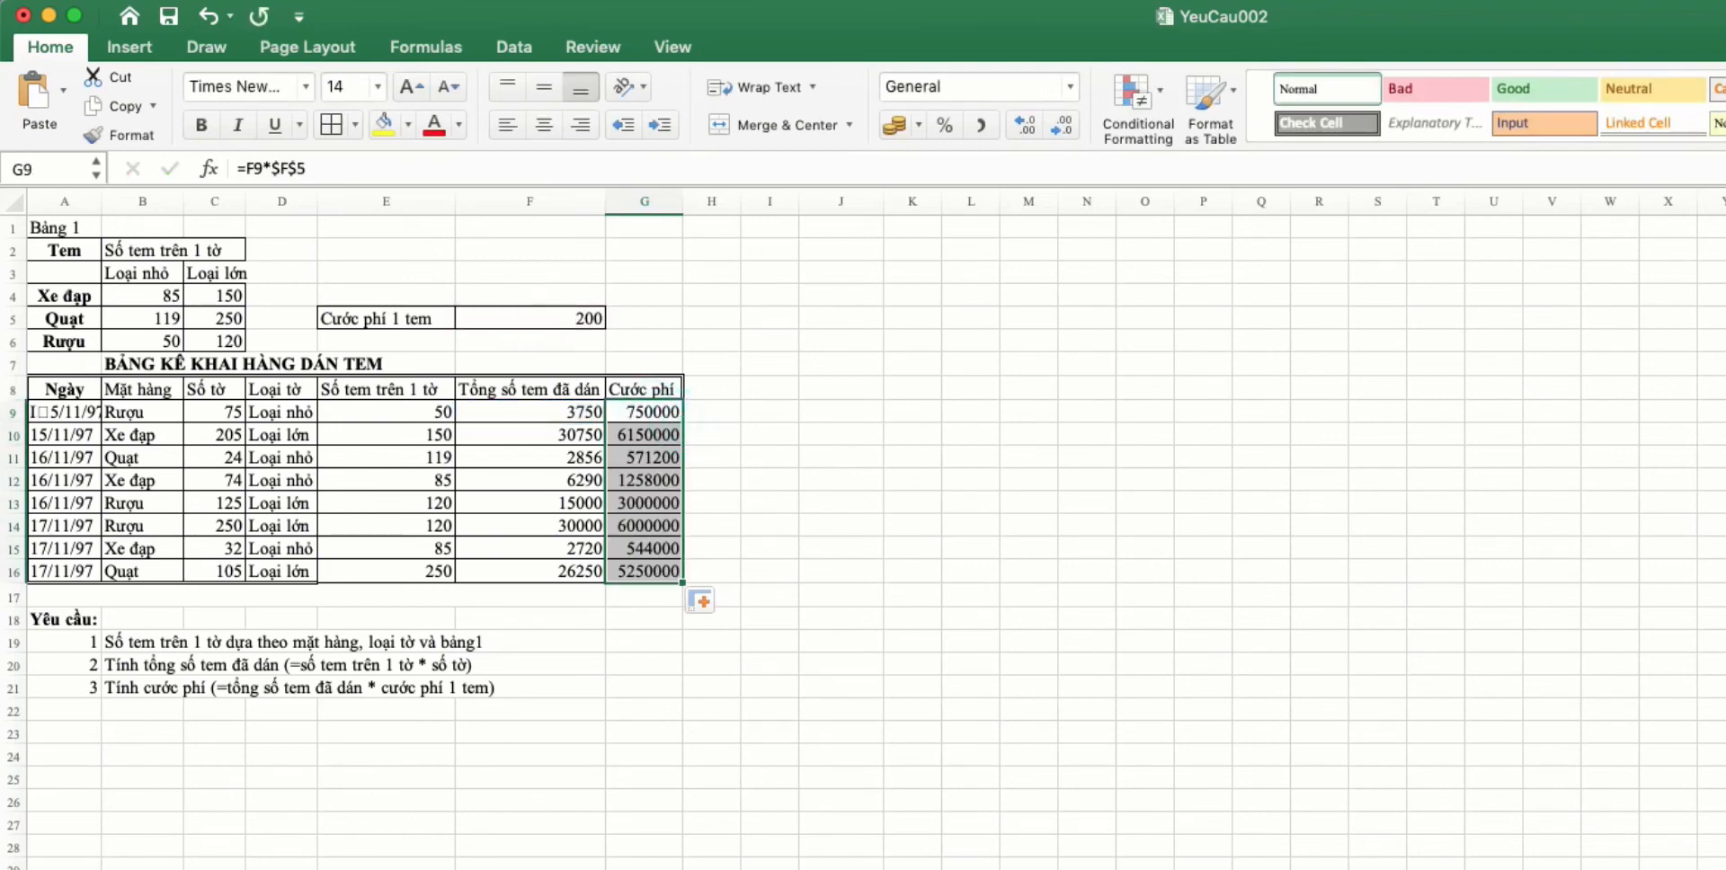
On the exercise 9 sheet, set up a custom sort of table A4:H16 by Ngày bán, Oldest to Newest
left_click(912, 869)
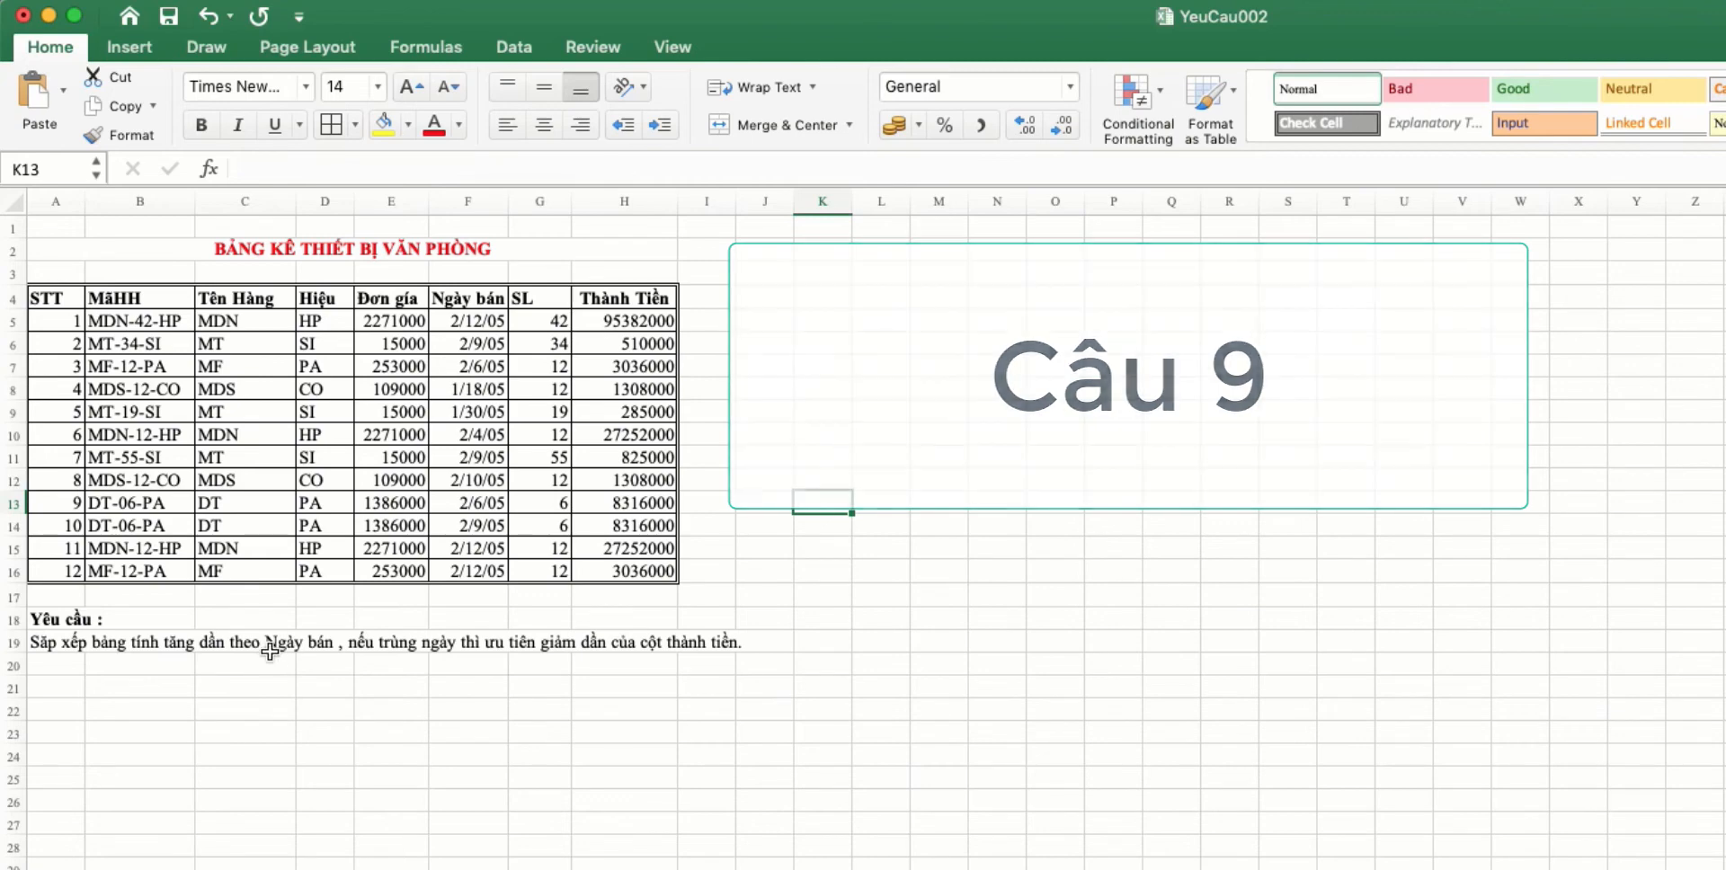
left_click_drag(55, 298, 624, 571)
left_click(514, 47)
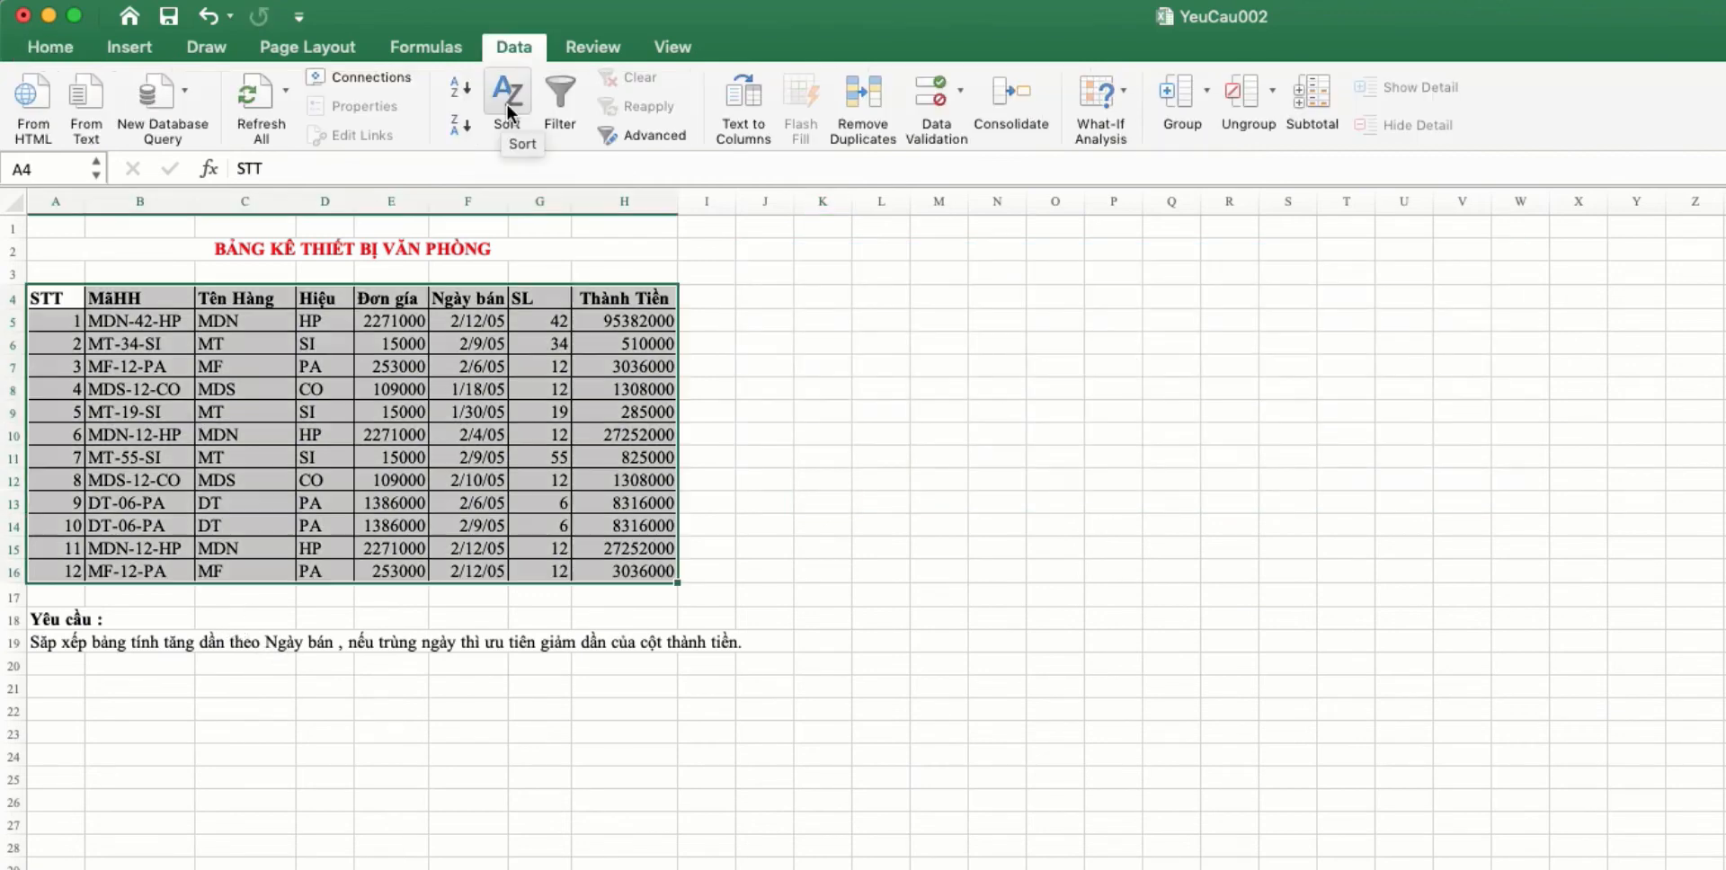
left_click(507, 106)
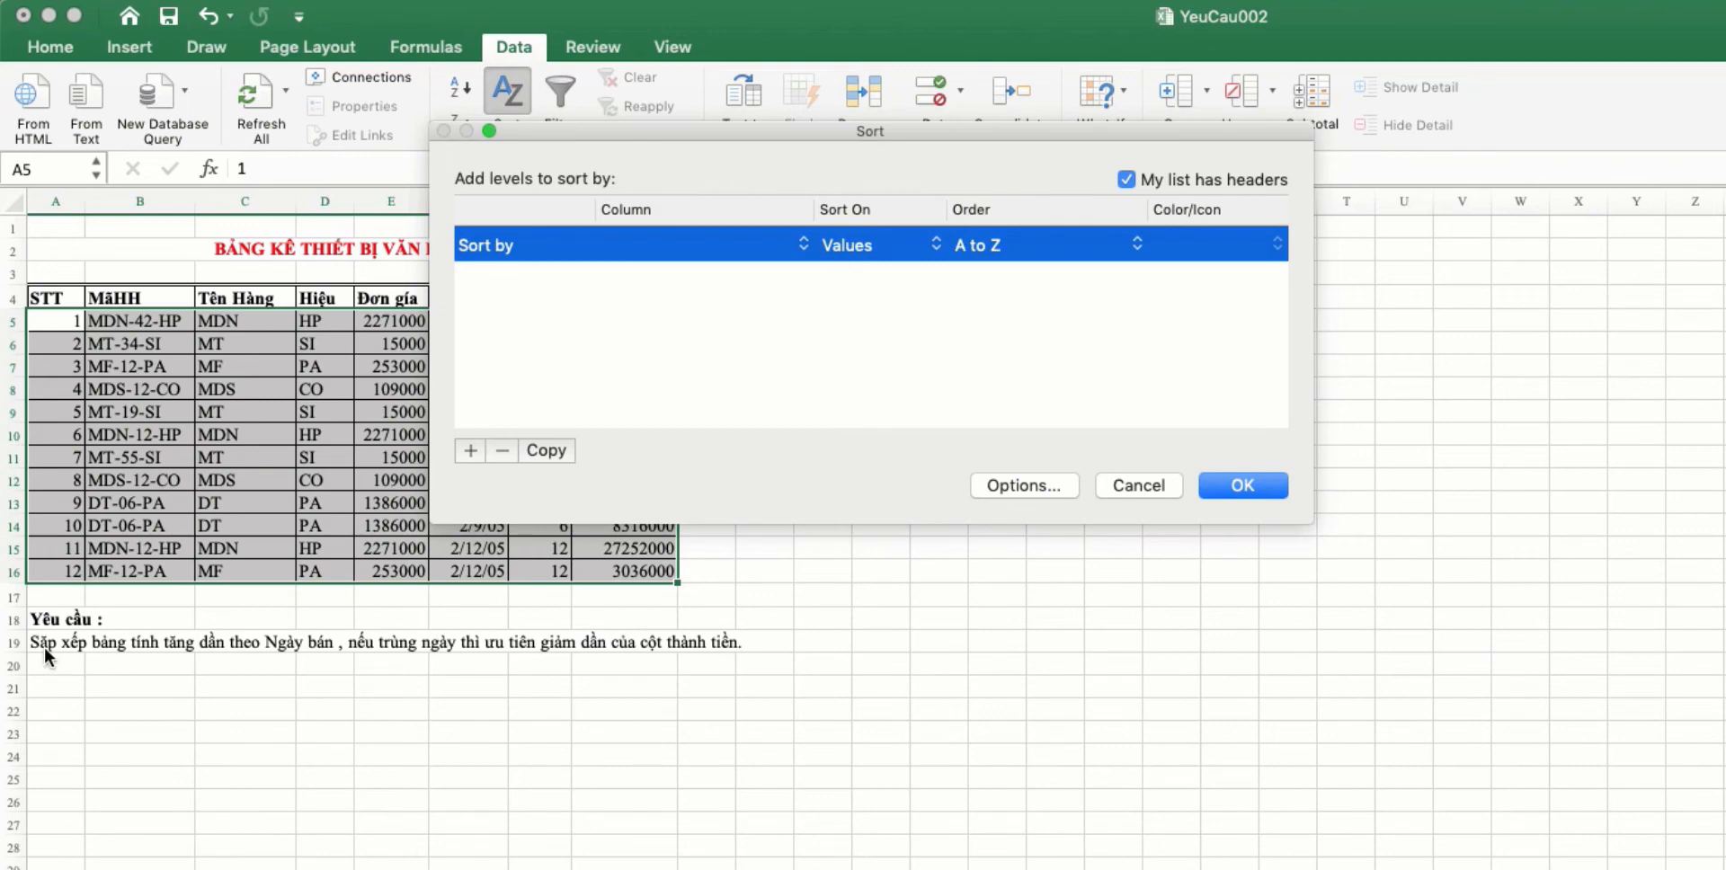
left_click(803, 246)
left_click(681, 356)
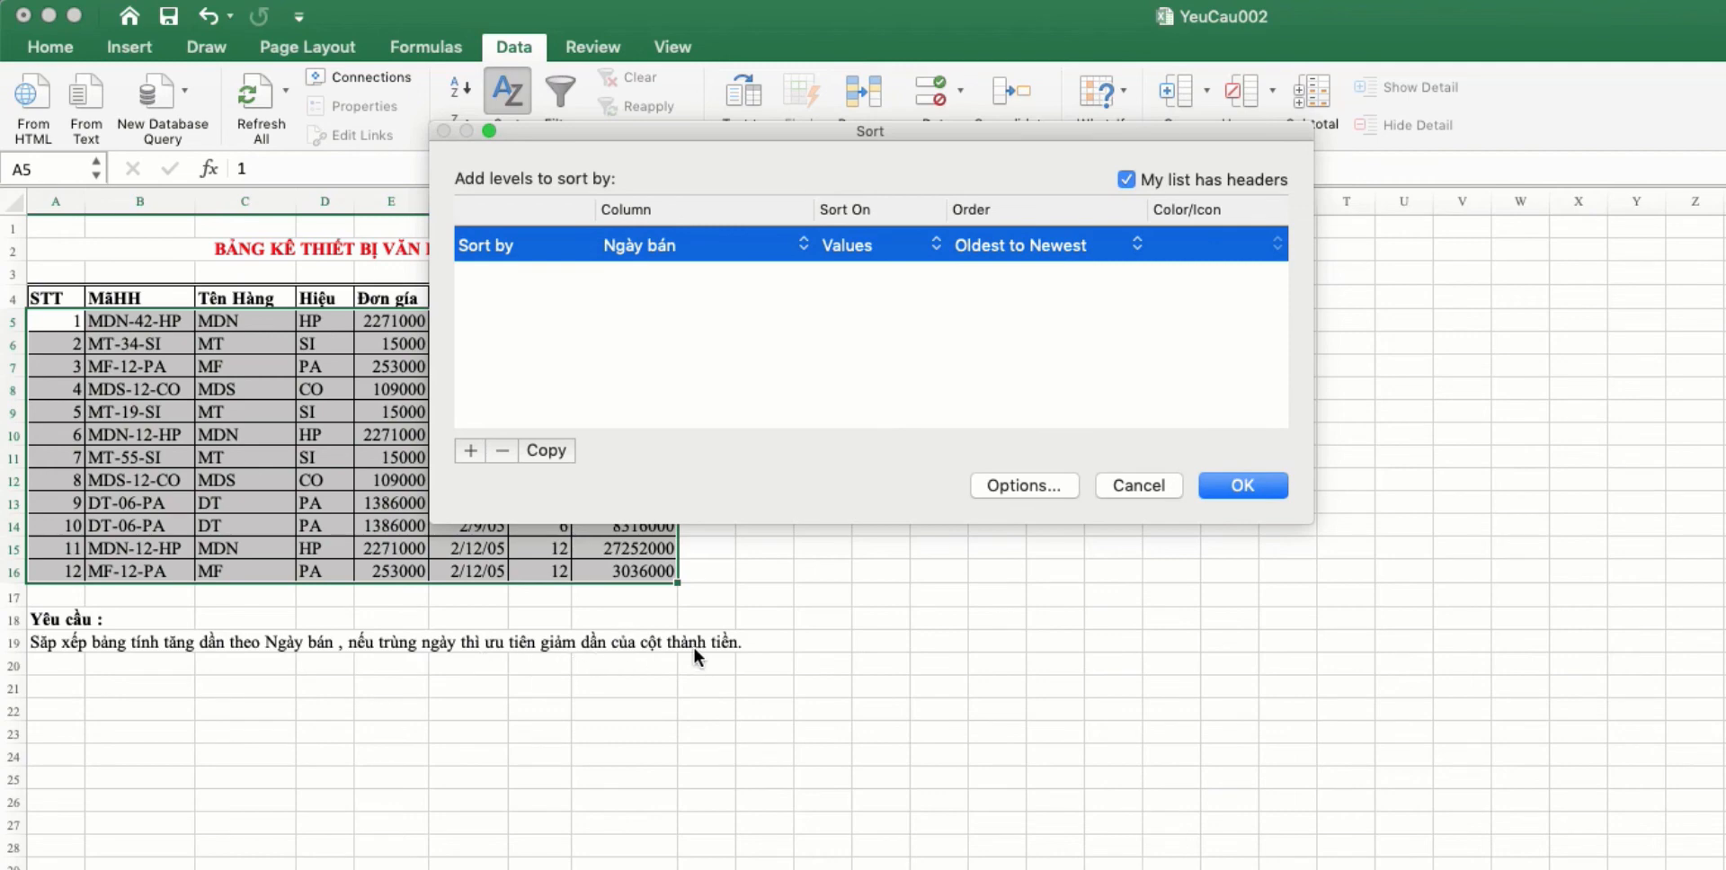
Add a second sort level on Thành Tiền, Largest to Smallest, and apply the sort
left_click(470, 450)
left_click(686, 280)
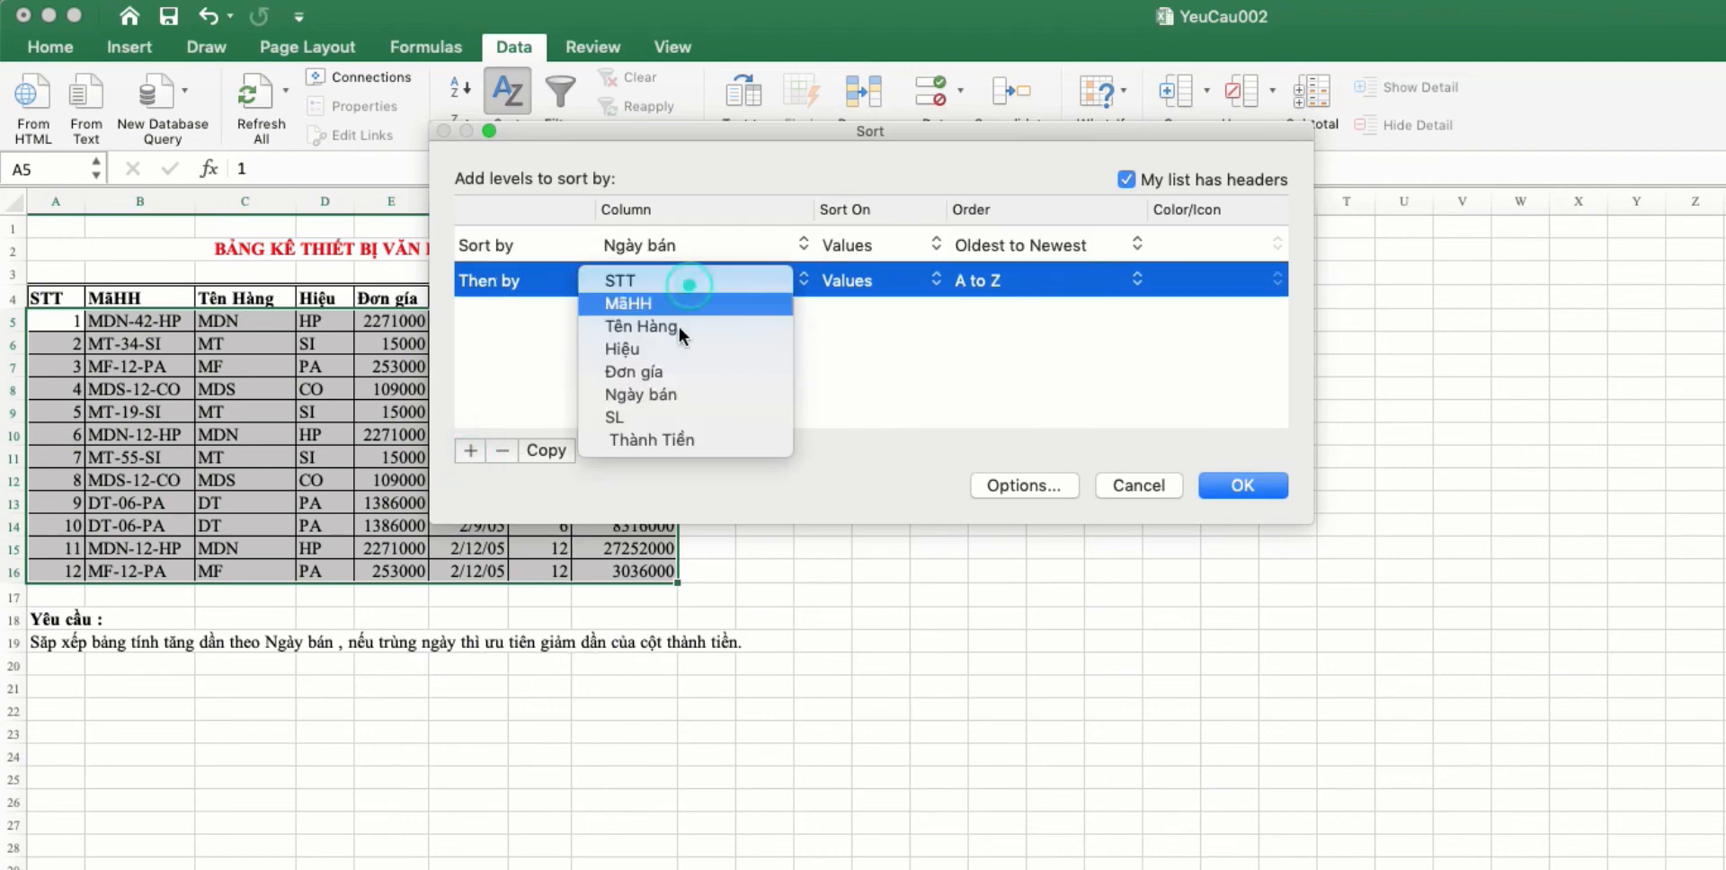
left_click(681, 440)
left_click(1050, 281)
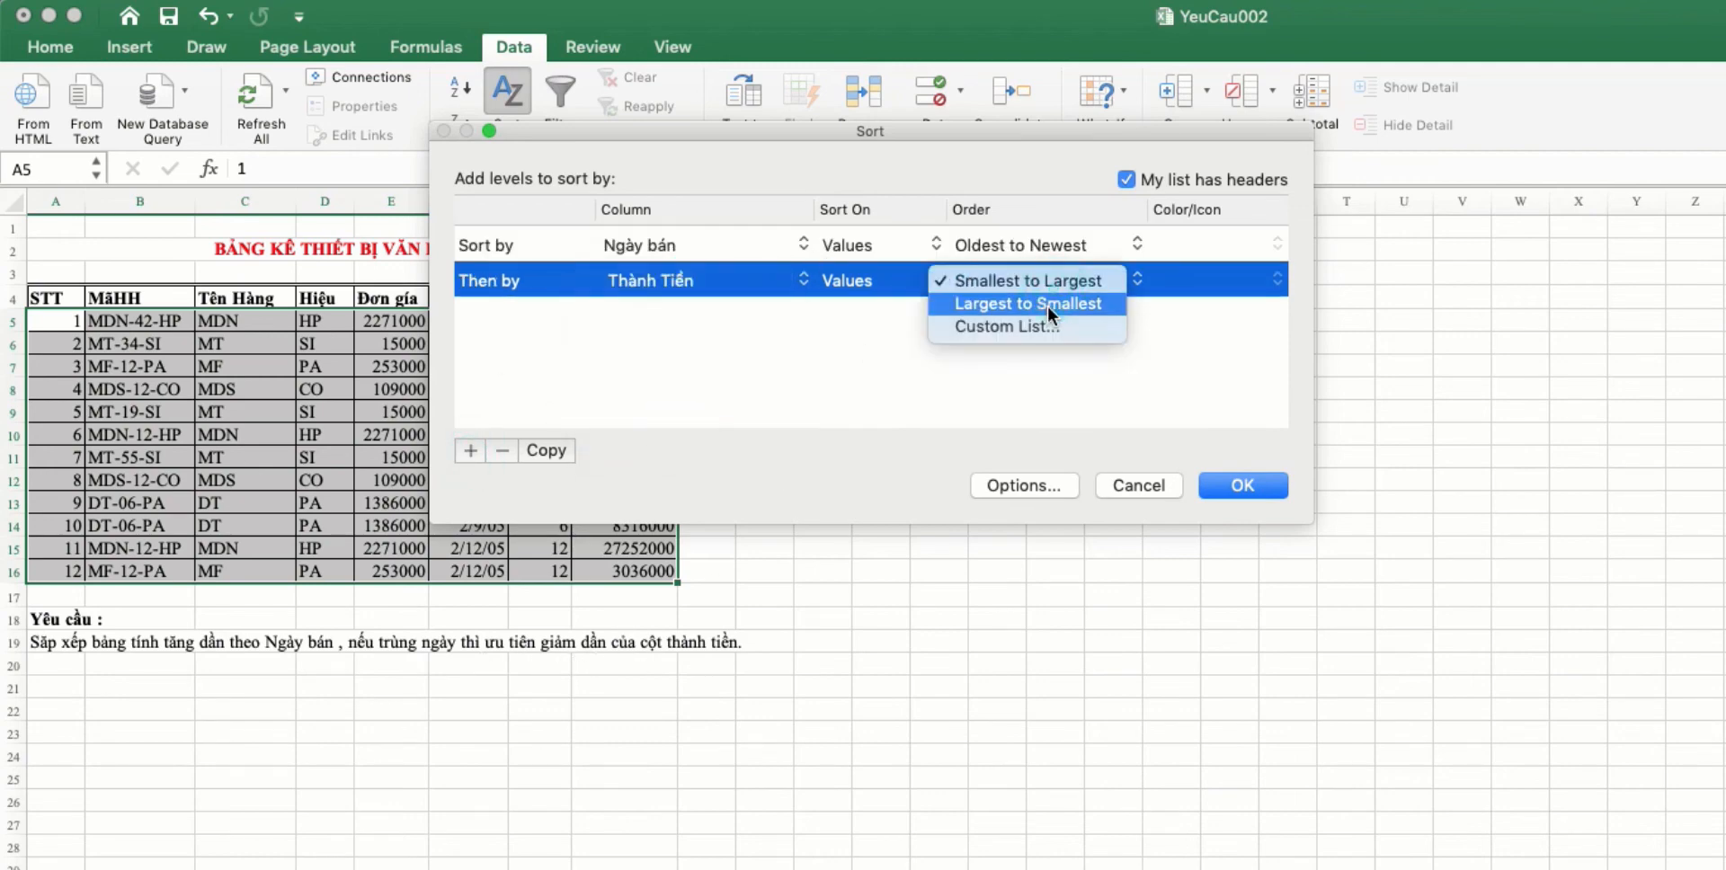
left_click(1048, 304)
left_click(1242, 486)
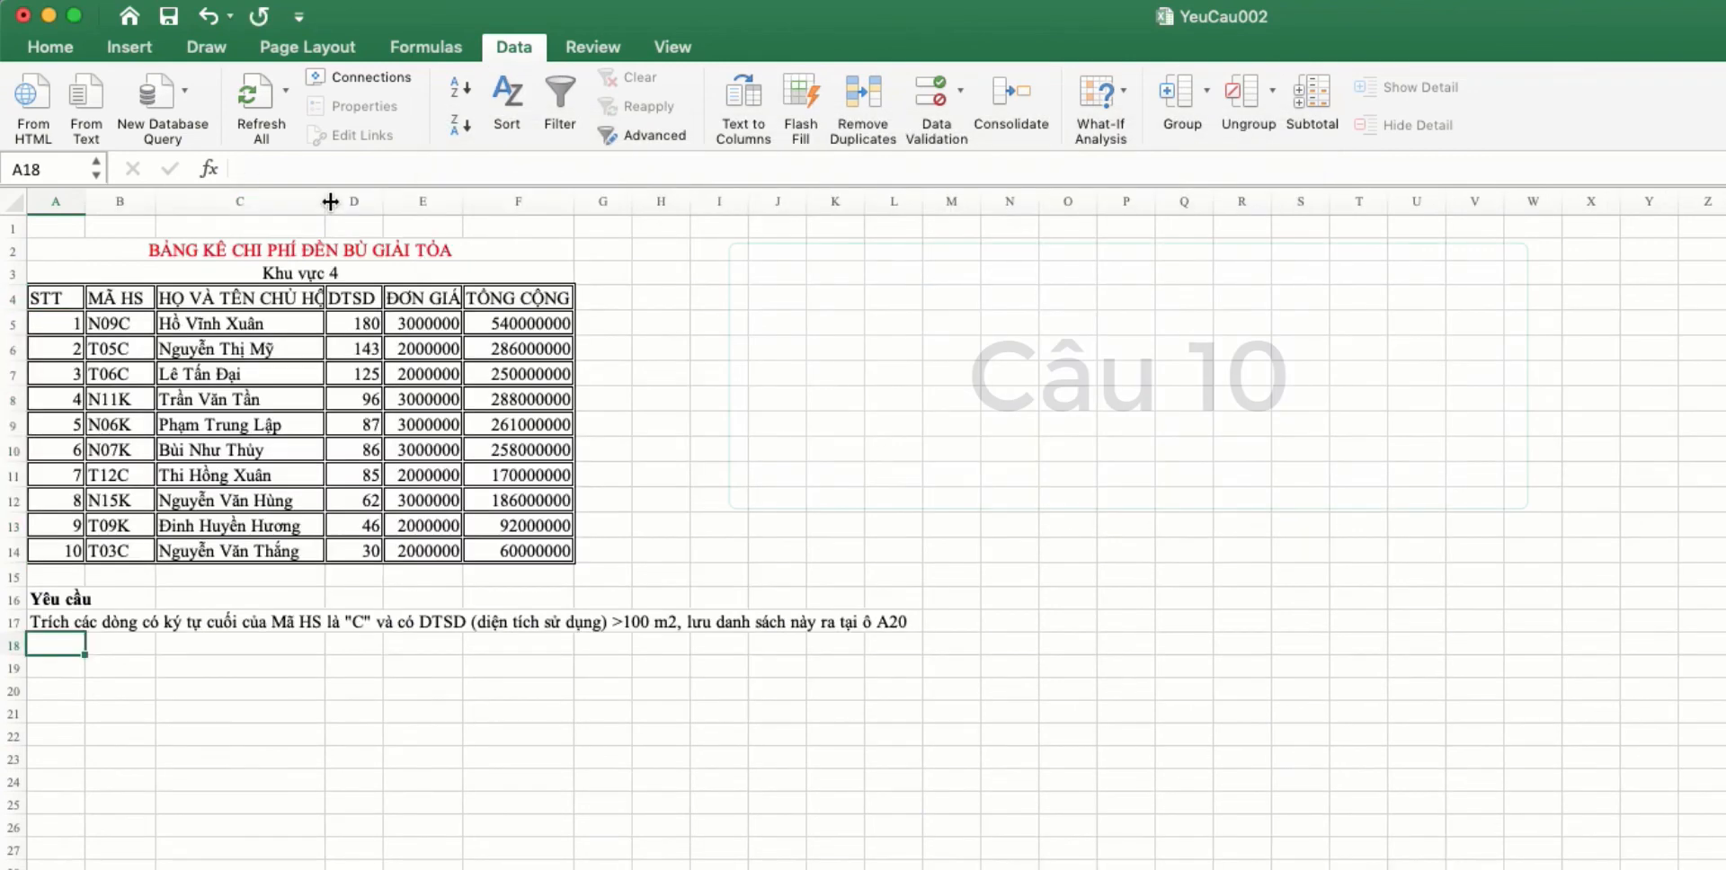
left_click(384, 626)
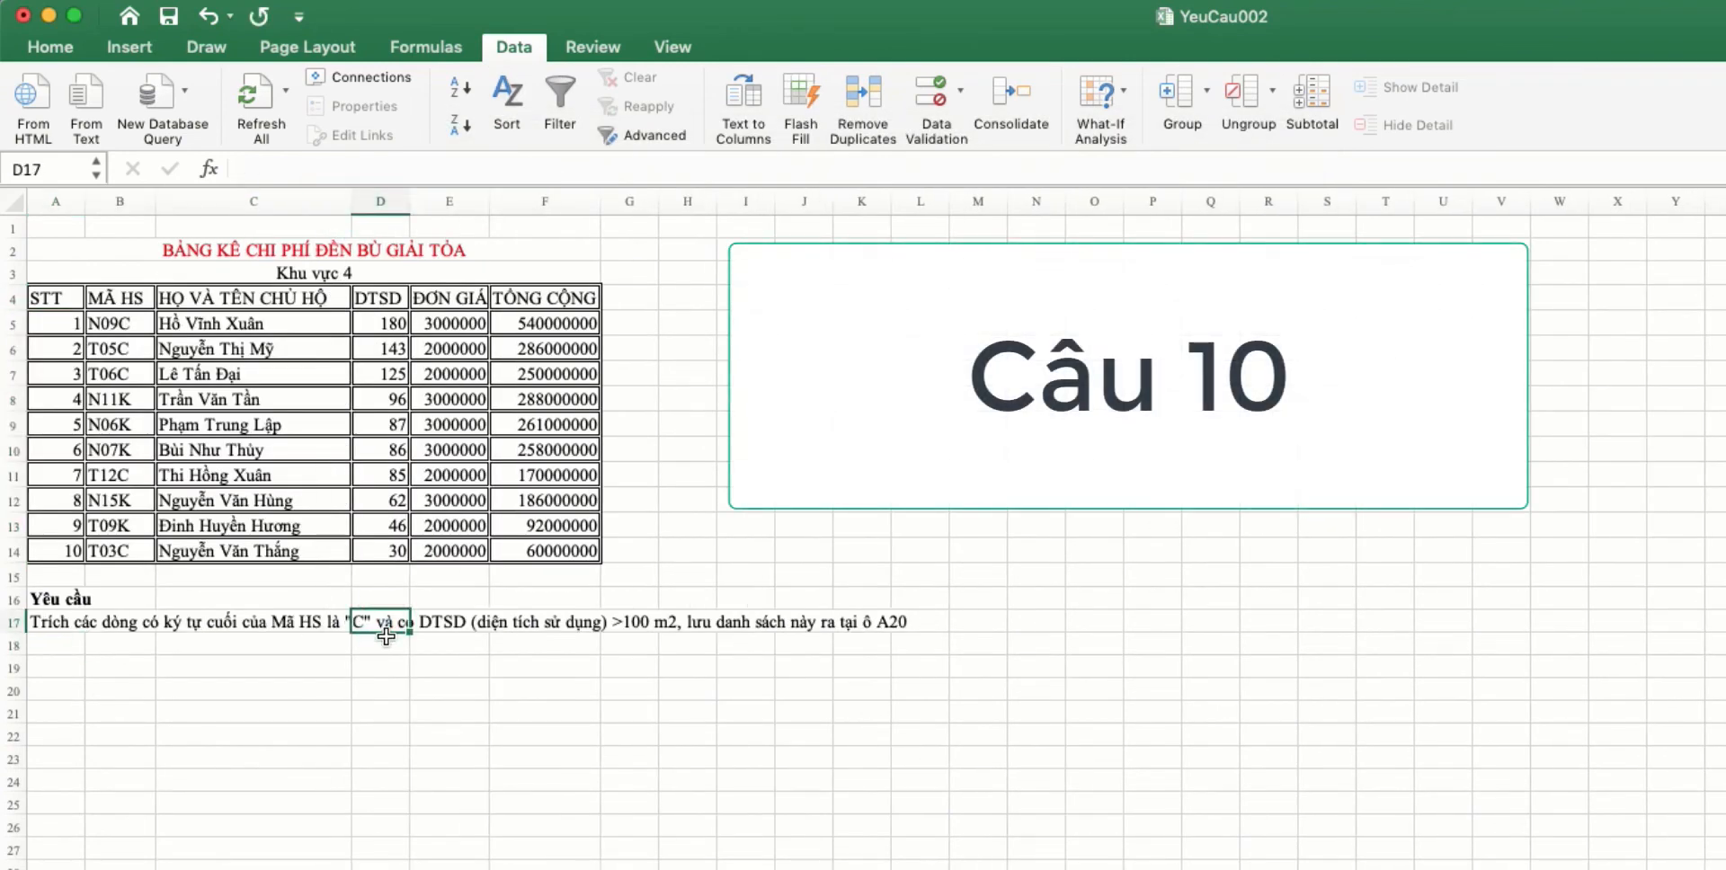
left_click(251, 634)
left_click(56, 632)
On the exercise 10 sheet, copy the MÃ HS and DTSD headers into H4 and I4 to start the filter criteria range
scroll(350, 647, "down", 1)
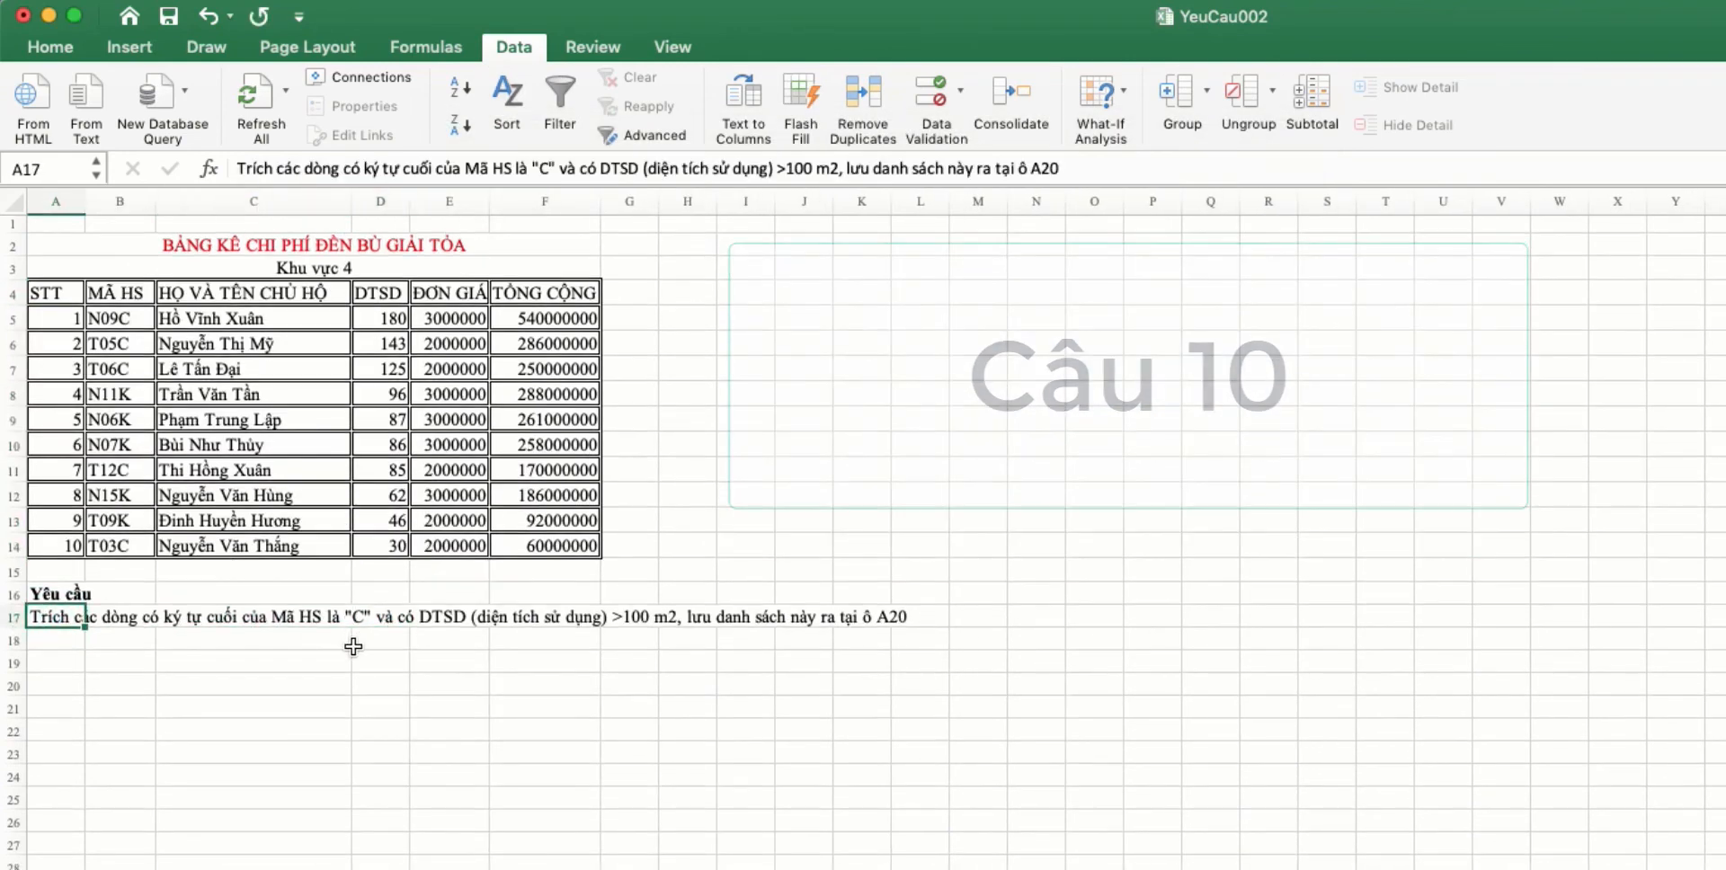
scroll(384, 622, "down", 1)
left_click(120, 270)
key("cmd+c")
left_click(688, 270)
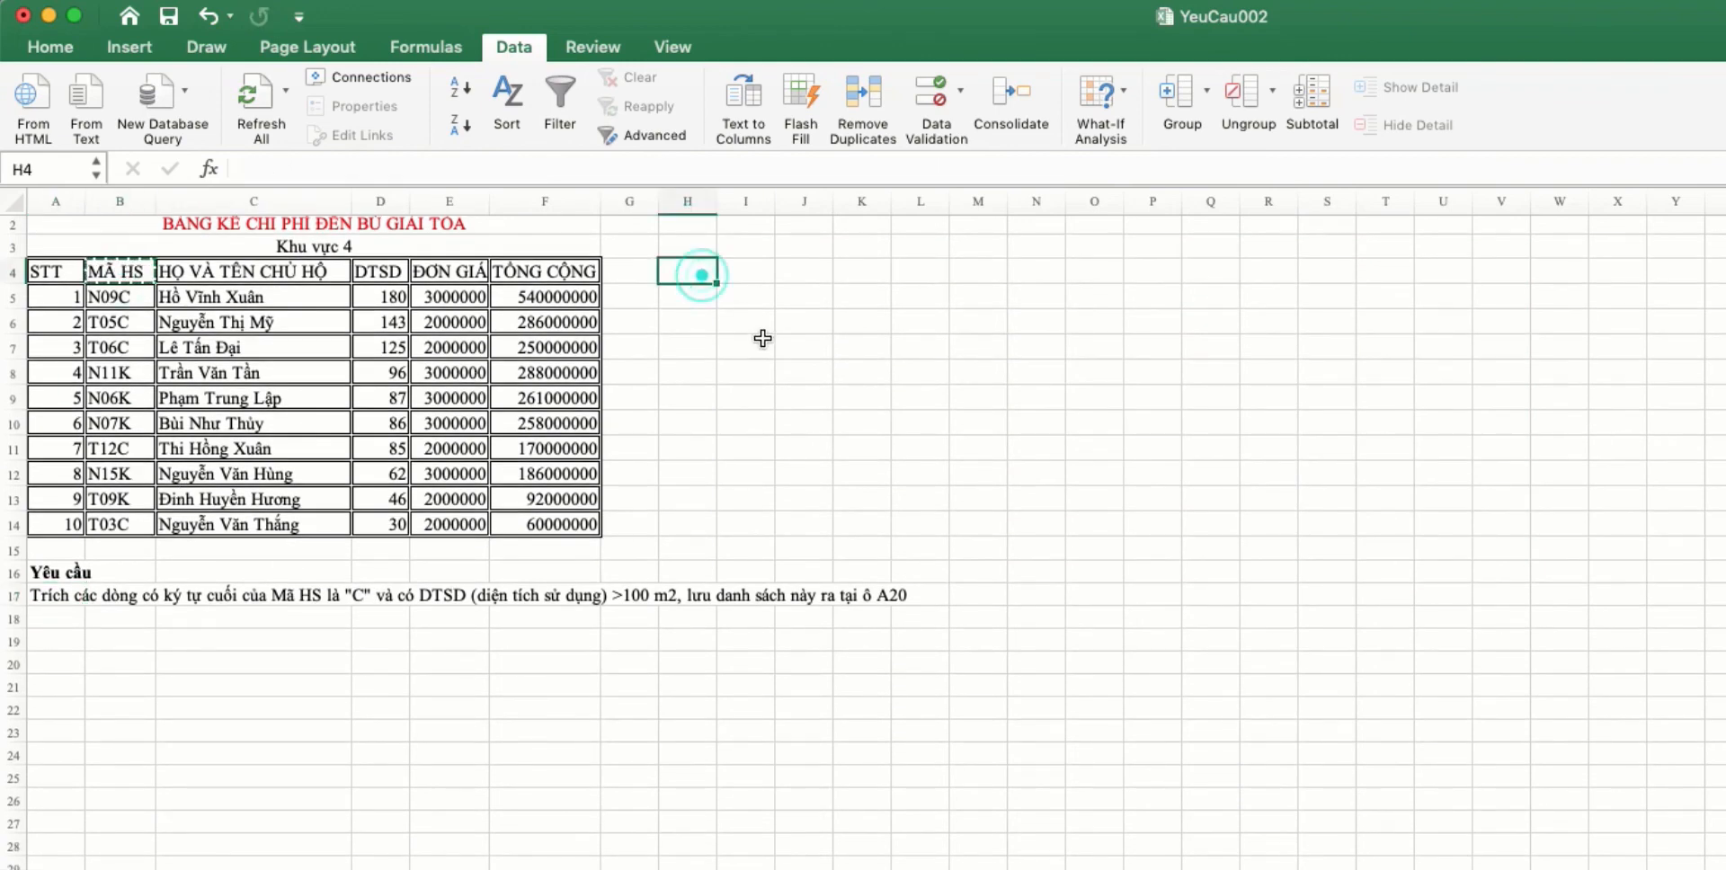
key("cmd+v")
left_click(379, 268)
key("cmd+c")
left_click(745, 269)
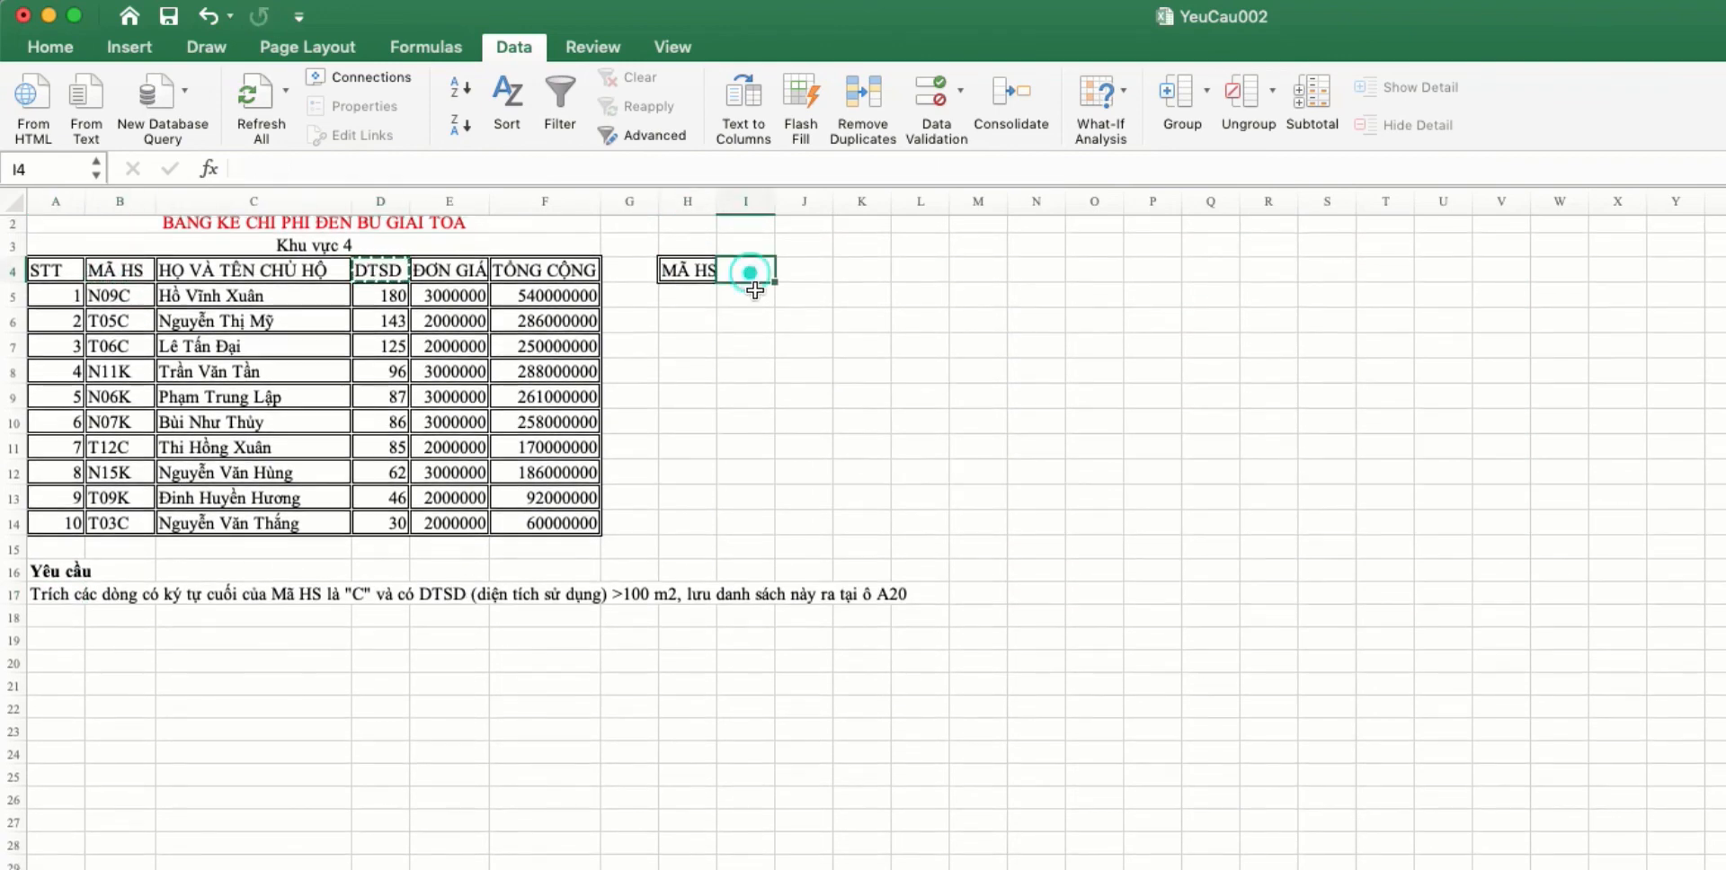
key("cmd+v")
left_click(696, 293)
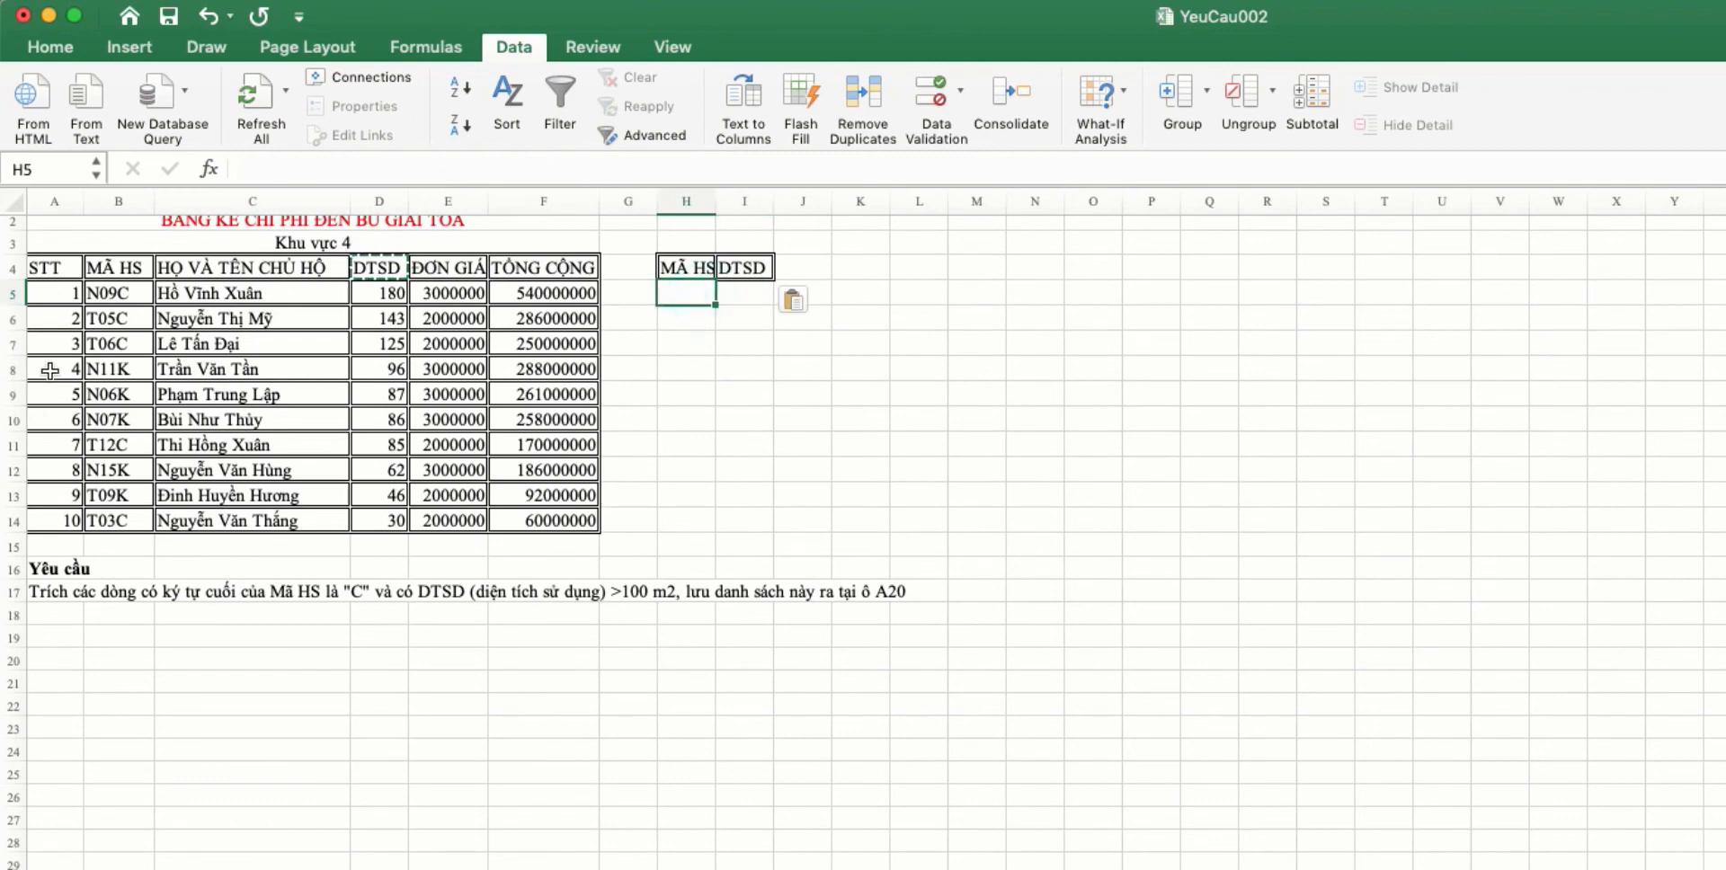
Fill in the filter criteria with *C under MÃ HS in H5 and >100 under DTSD in I5
type("*")
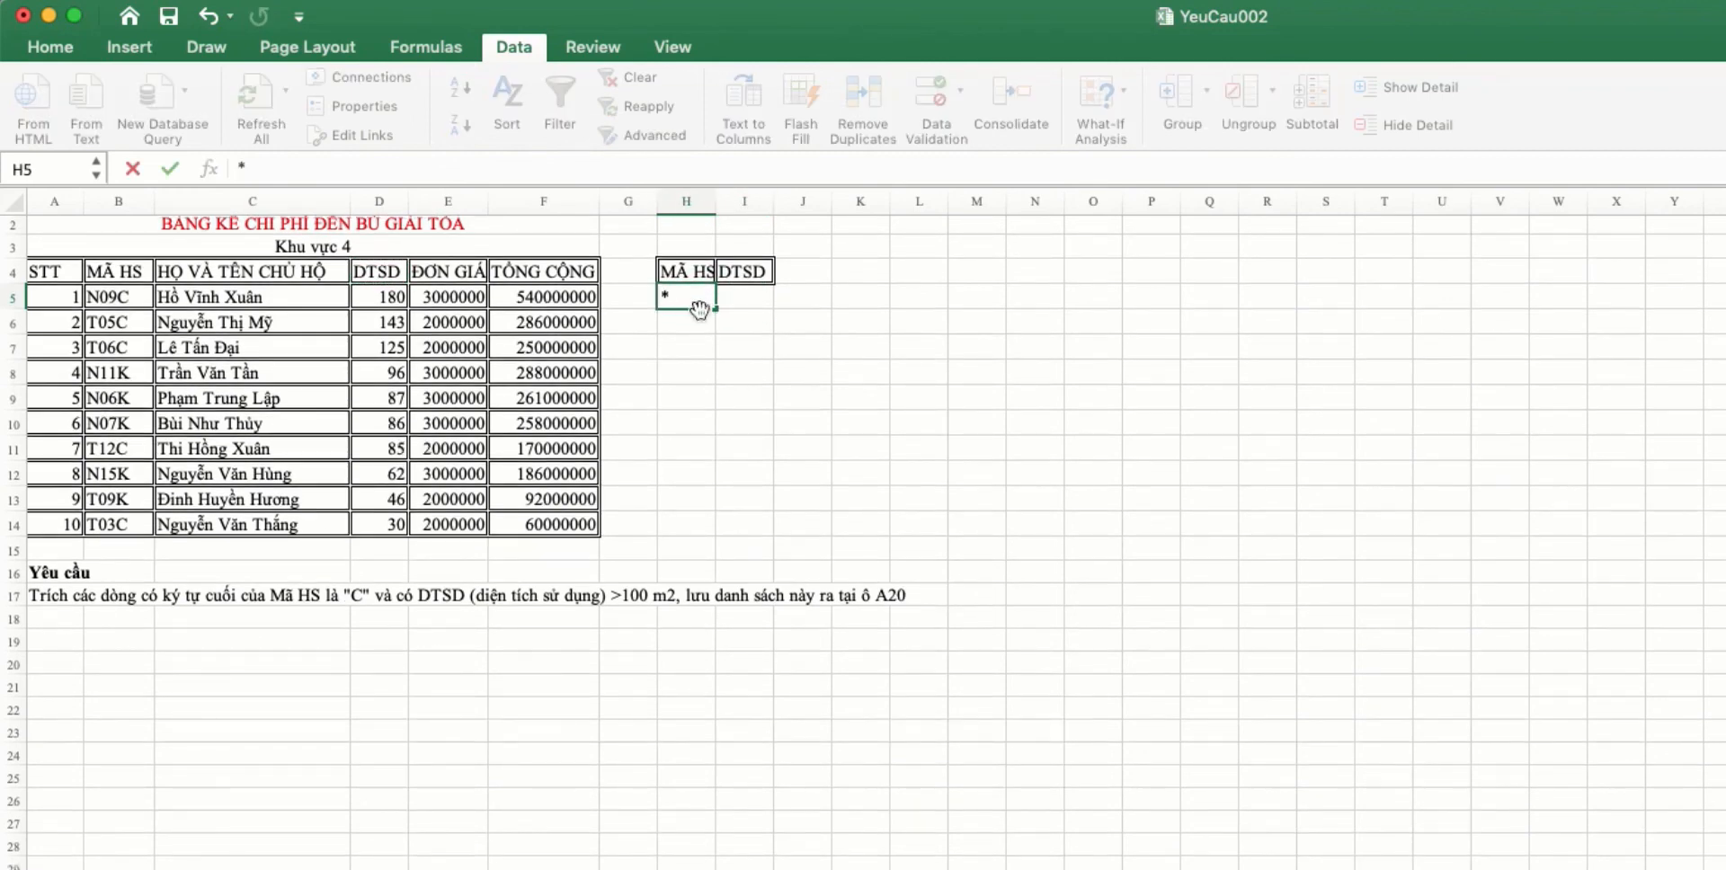
type("C")
left_click(741, 305)
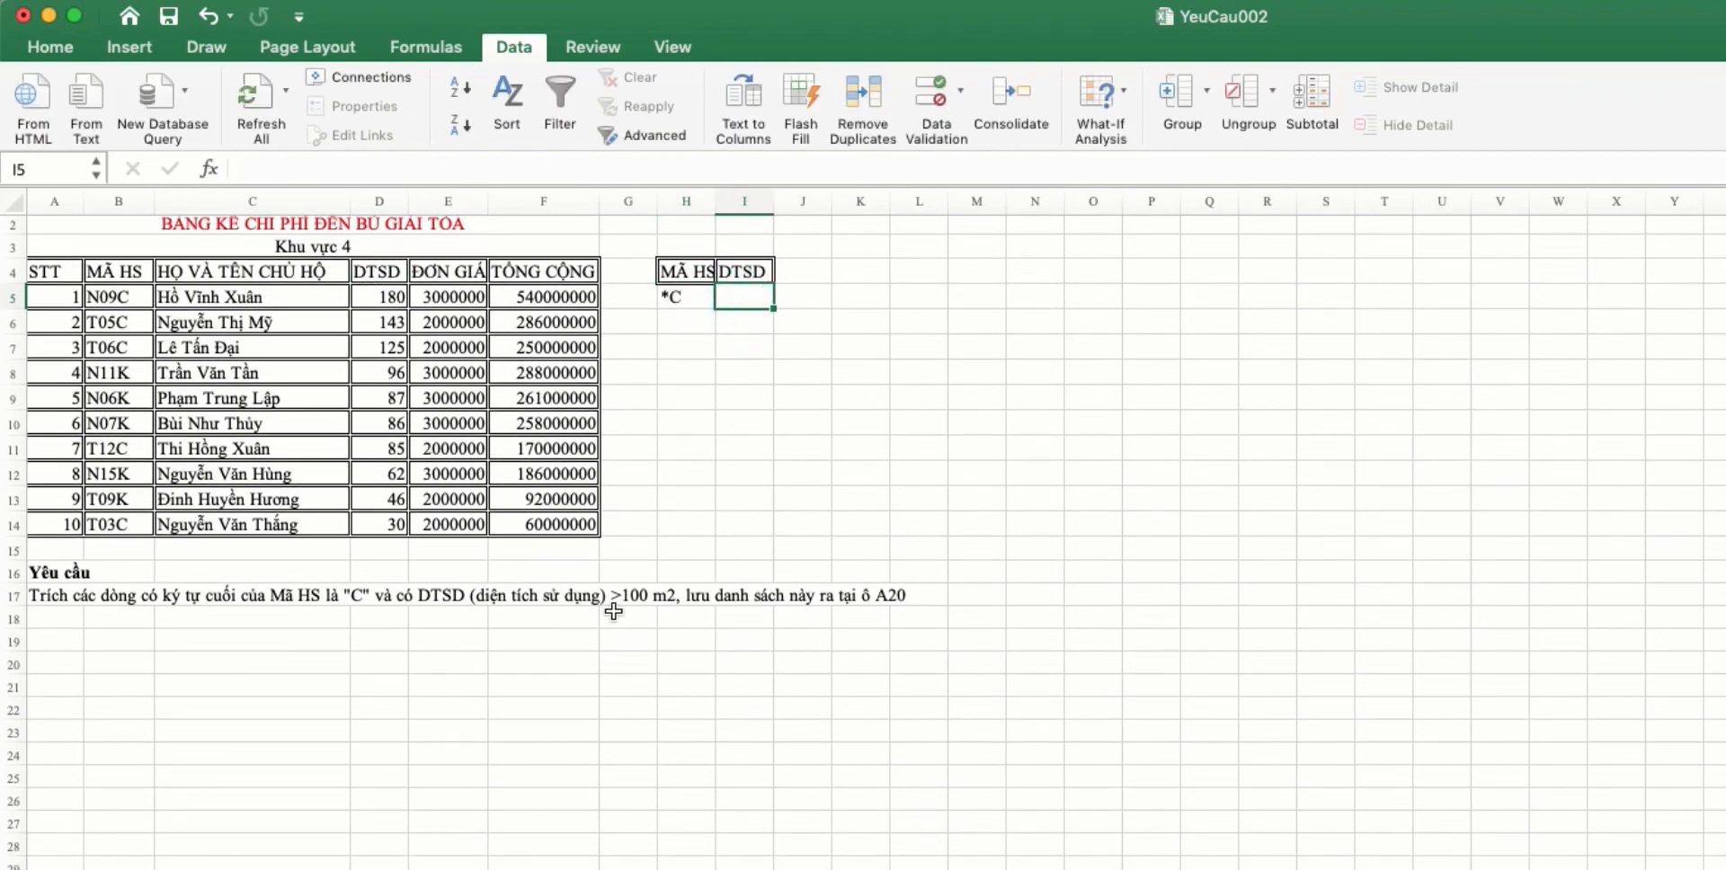
type(">100")
scroll(859, 580, "right", 1)
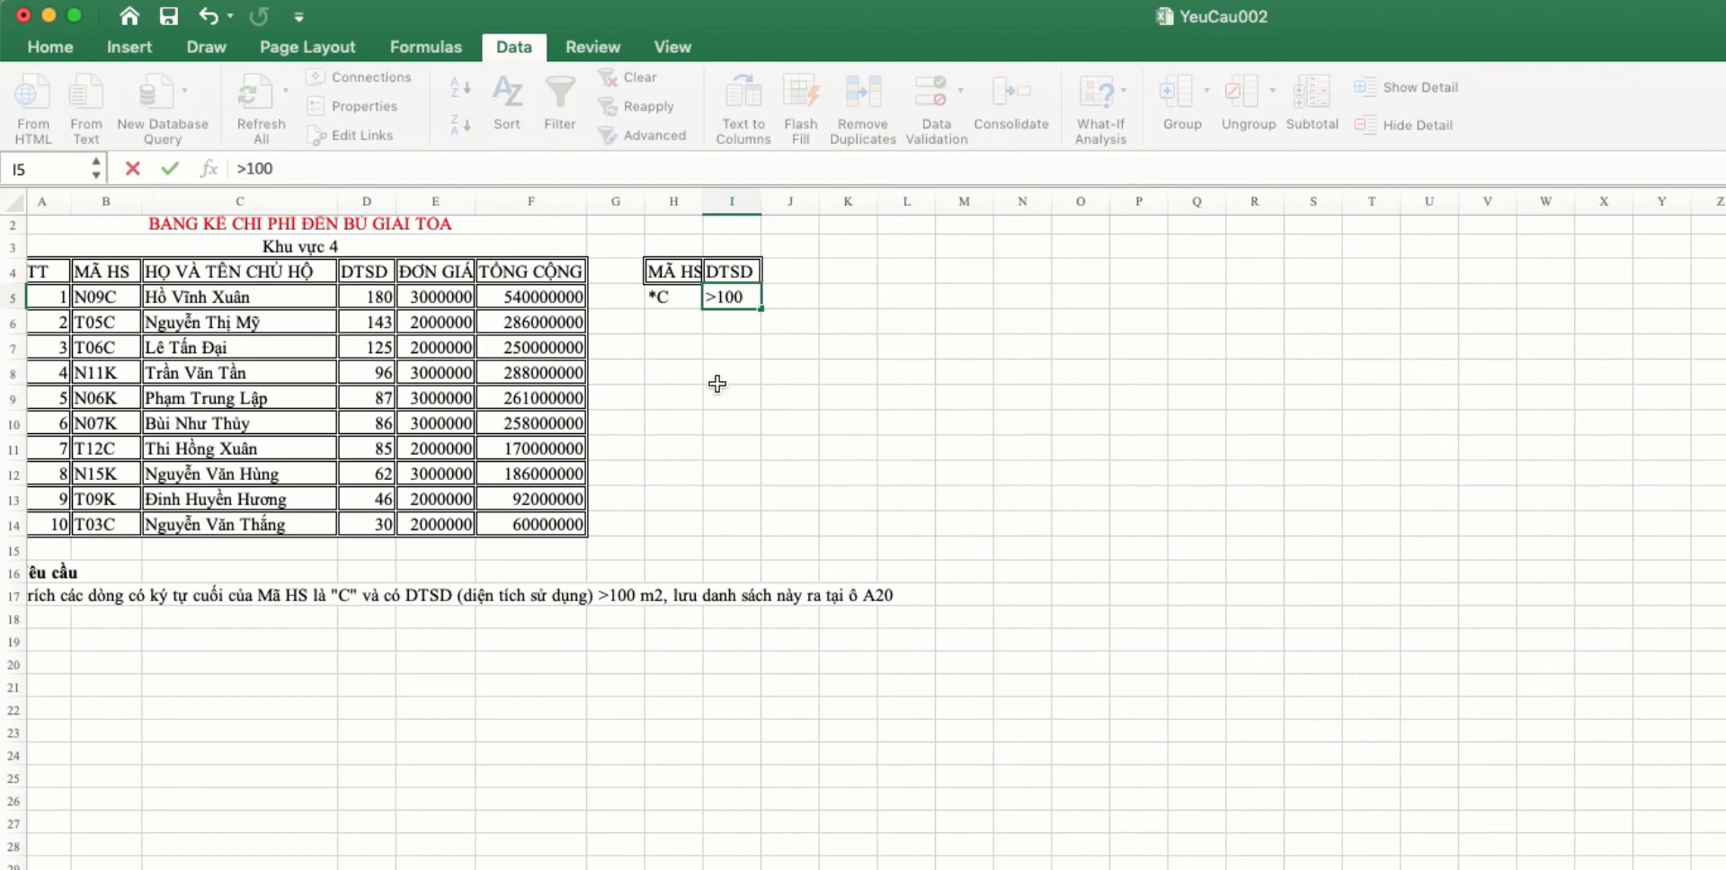
left_click(666, 305)
left_click(738, 306)
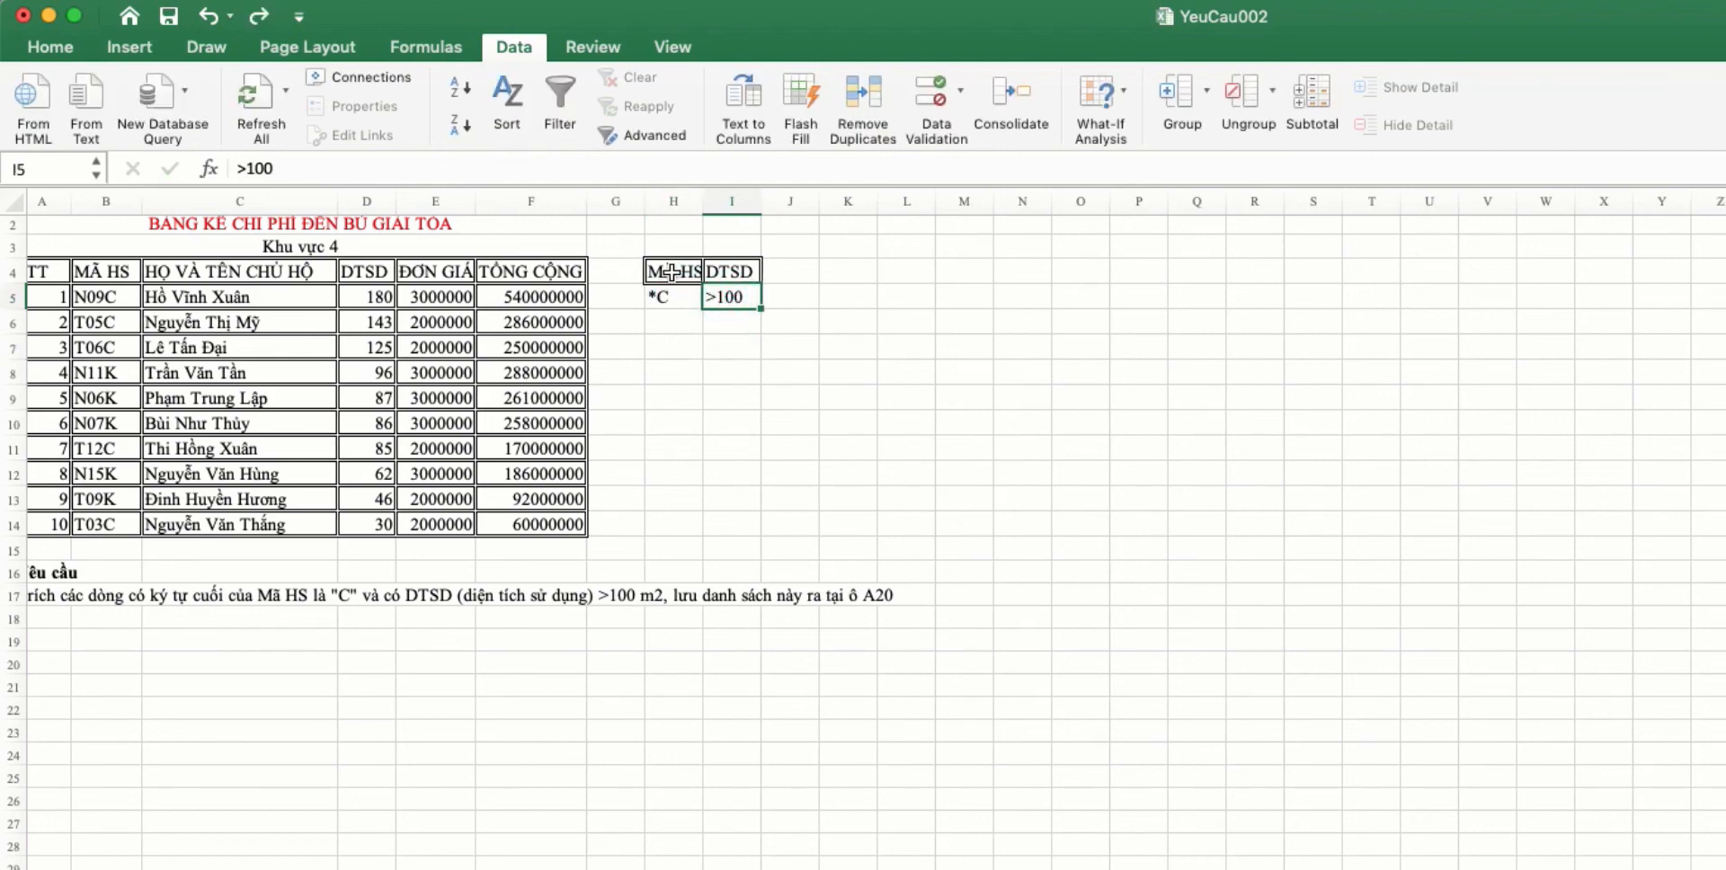
left_click(671, 273)
Set up an Advanced Filter on the table A4:F14 with H4:I5 as the criteria range
scroll(210, 647, "left", 1)
left_click_drag(51, 272, 575, 525)
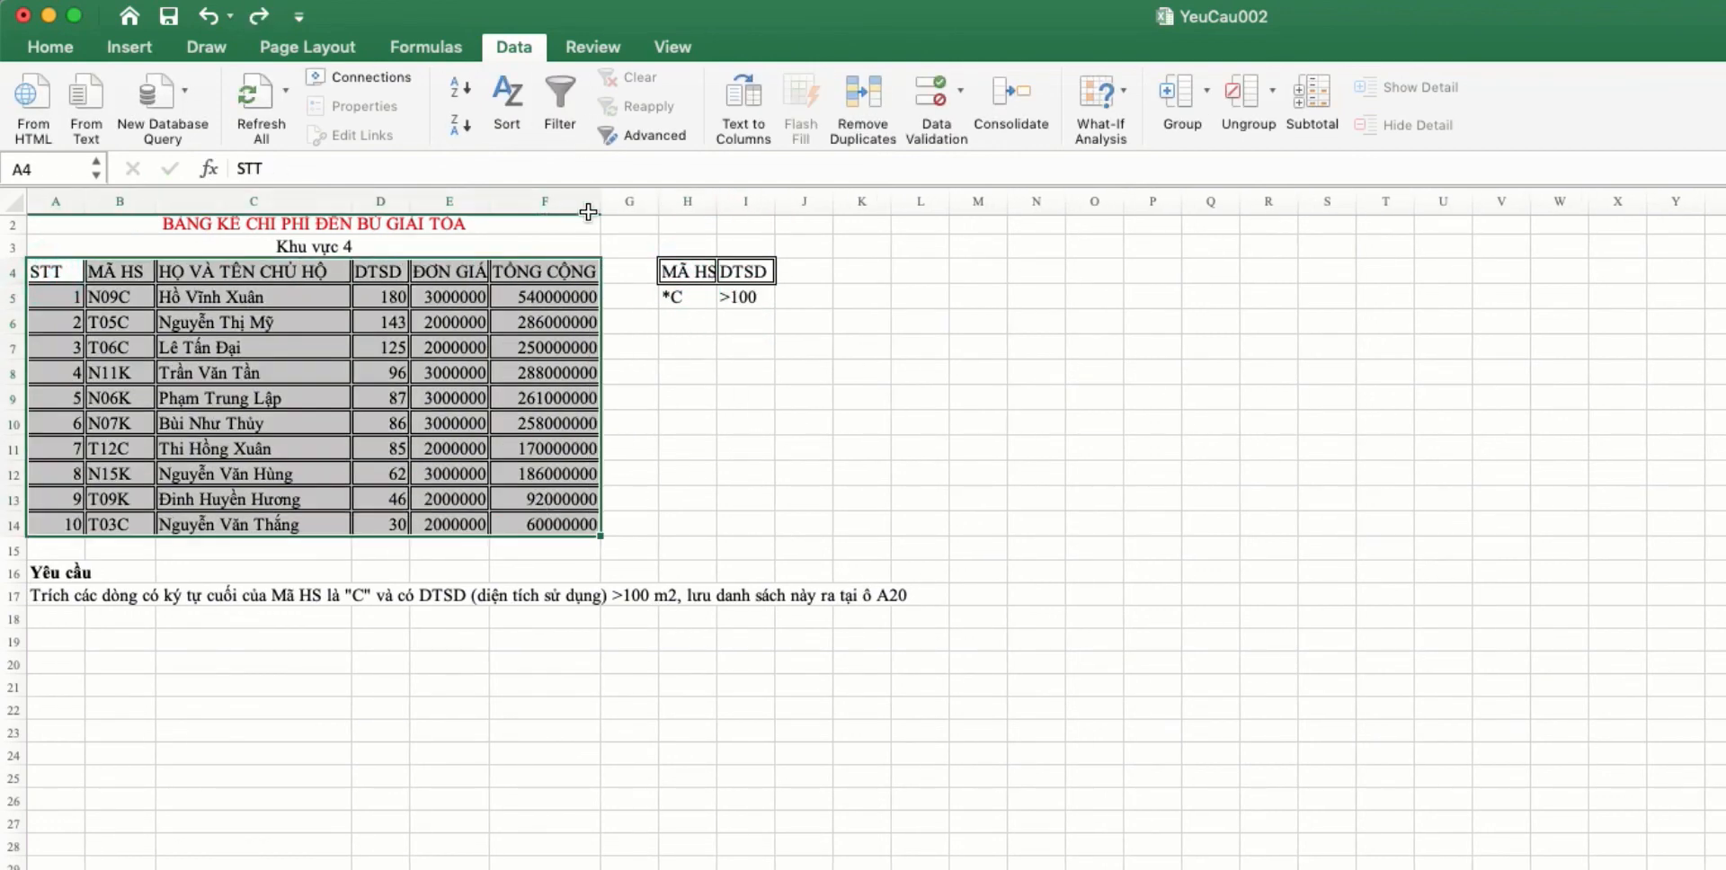
left_click(640, 138)
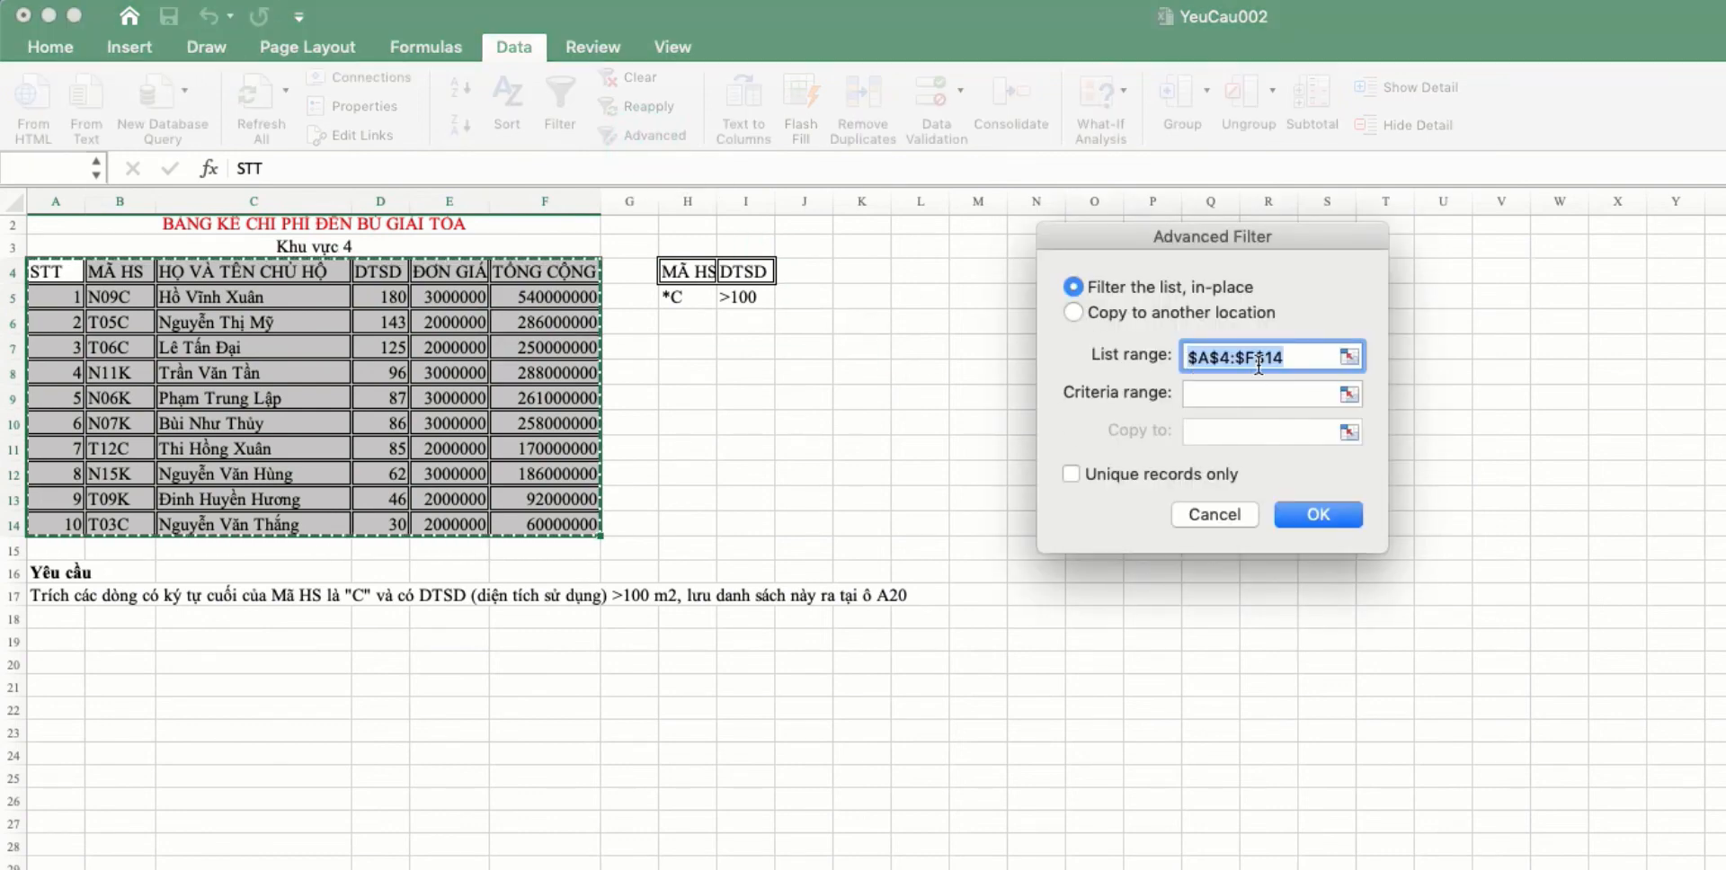
left_click(1286, 401)
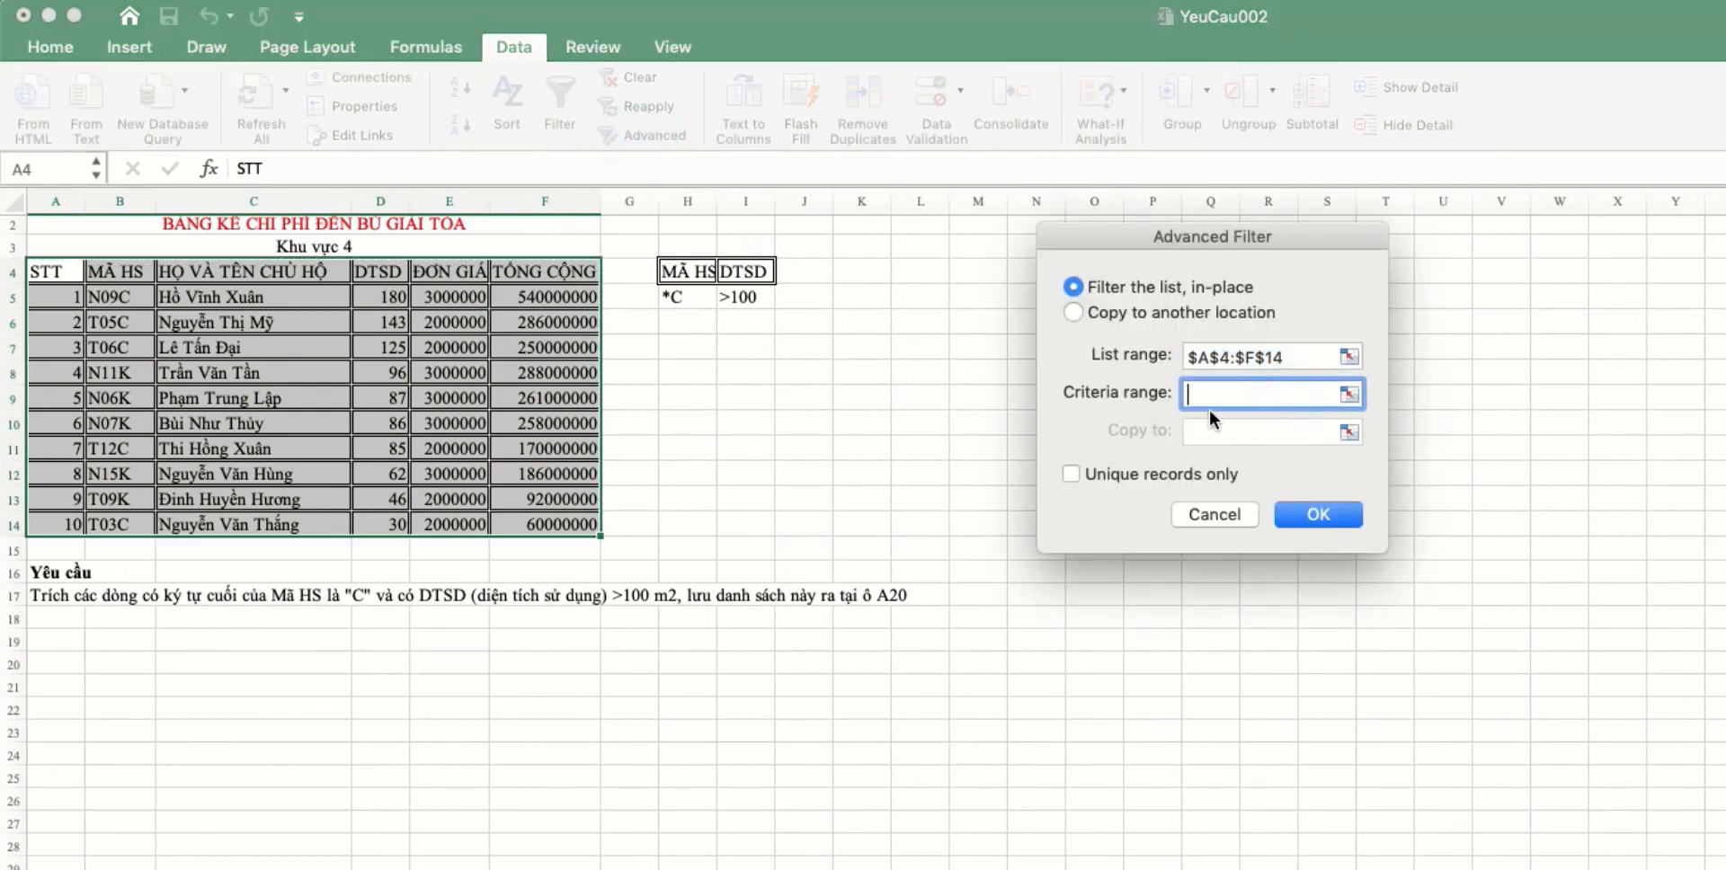
left_click_drag(676, 267, 744, 299)
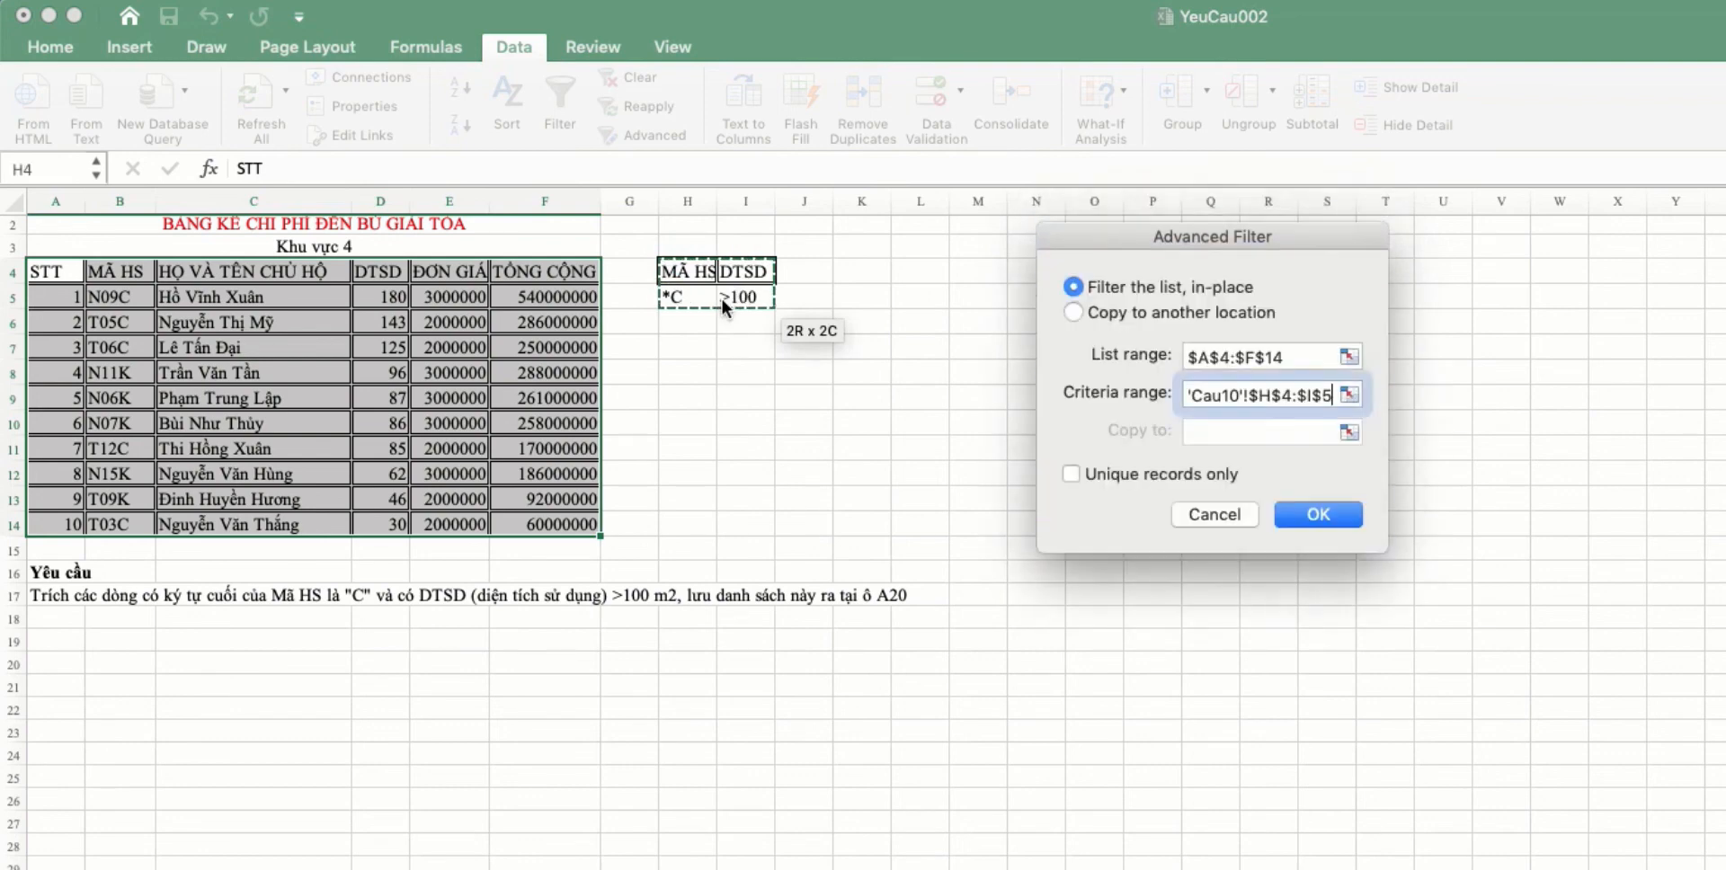
Set the filter to copy its results to another location starting at A19, and apply it
left_click(1118, 314)
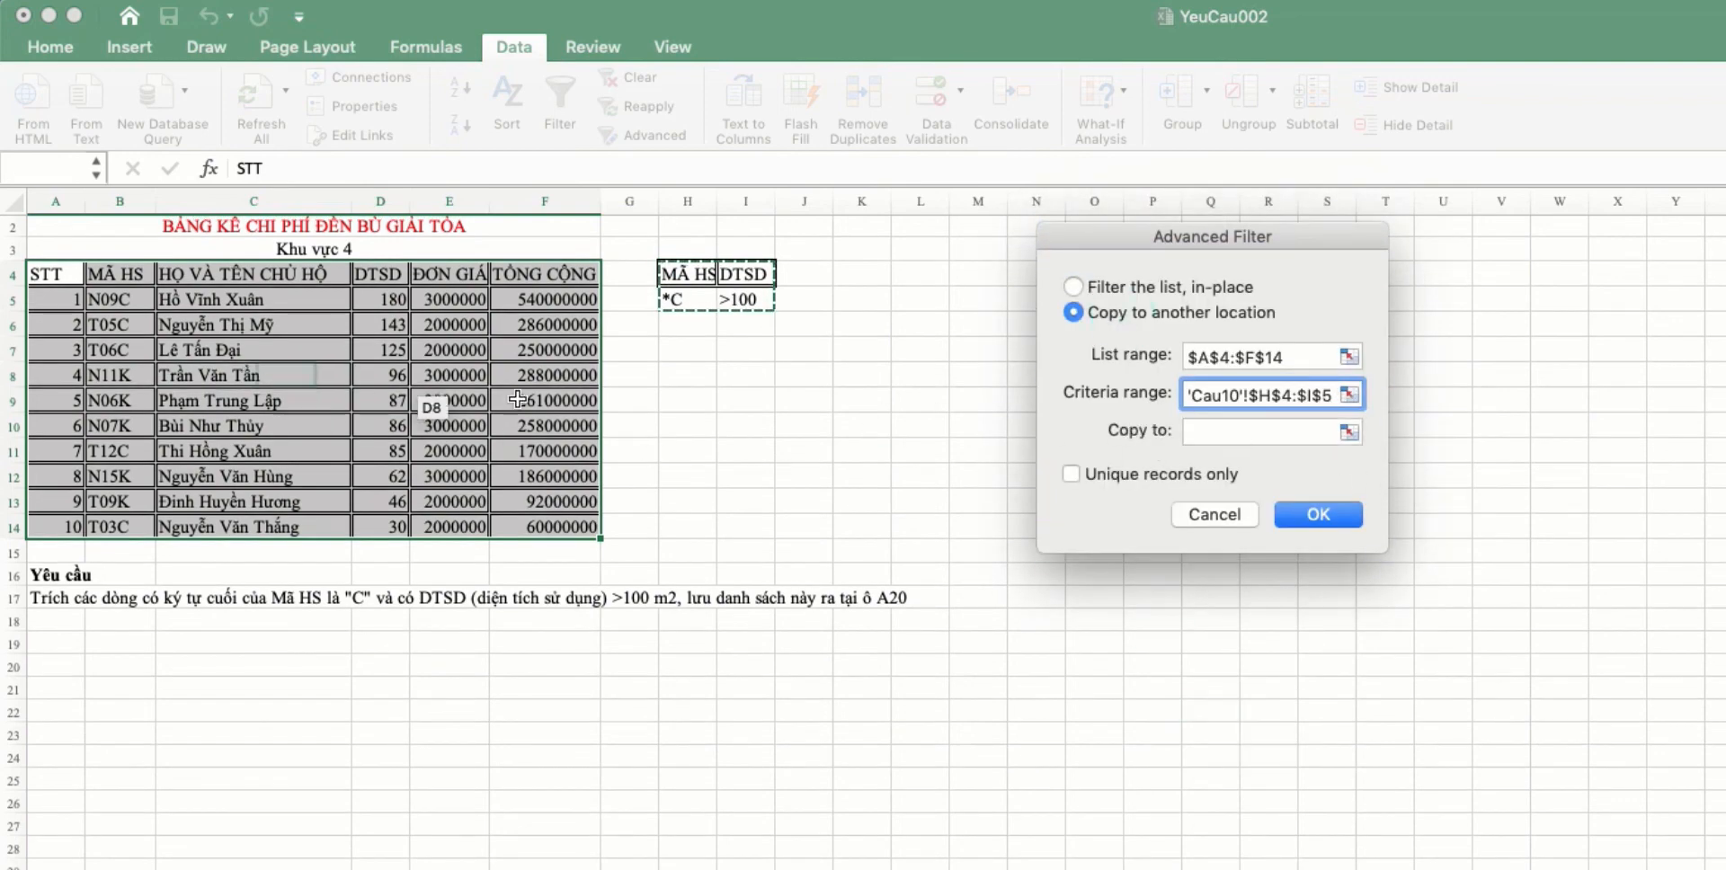
left_click(1348, 432)
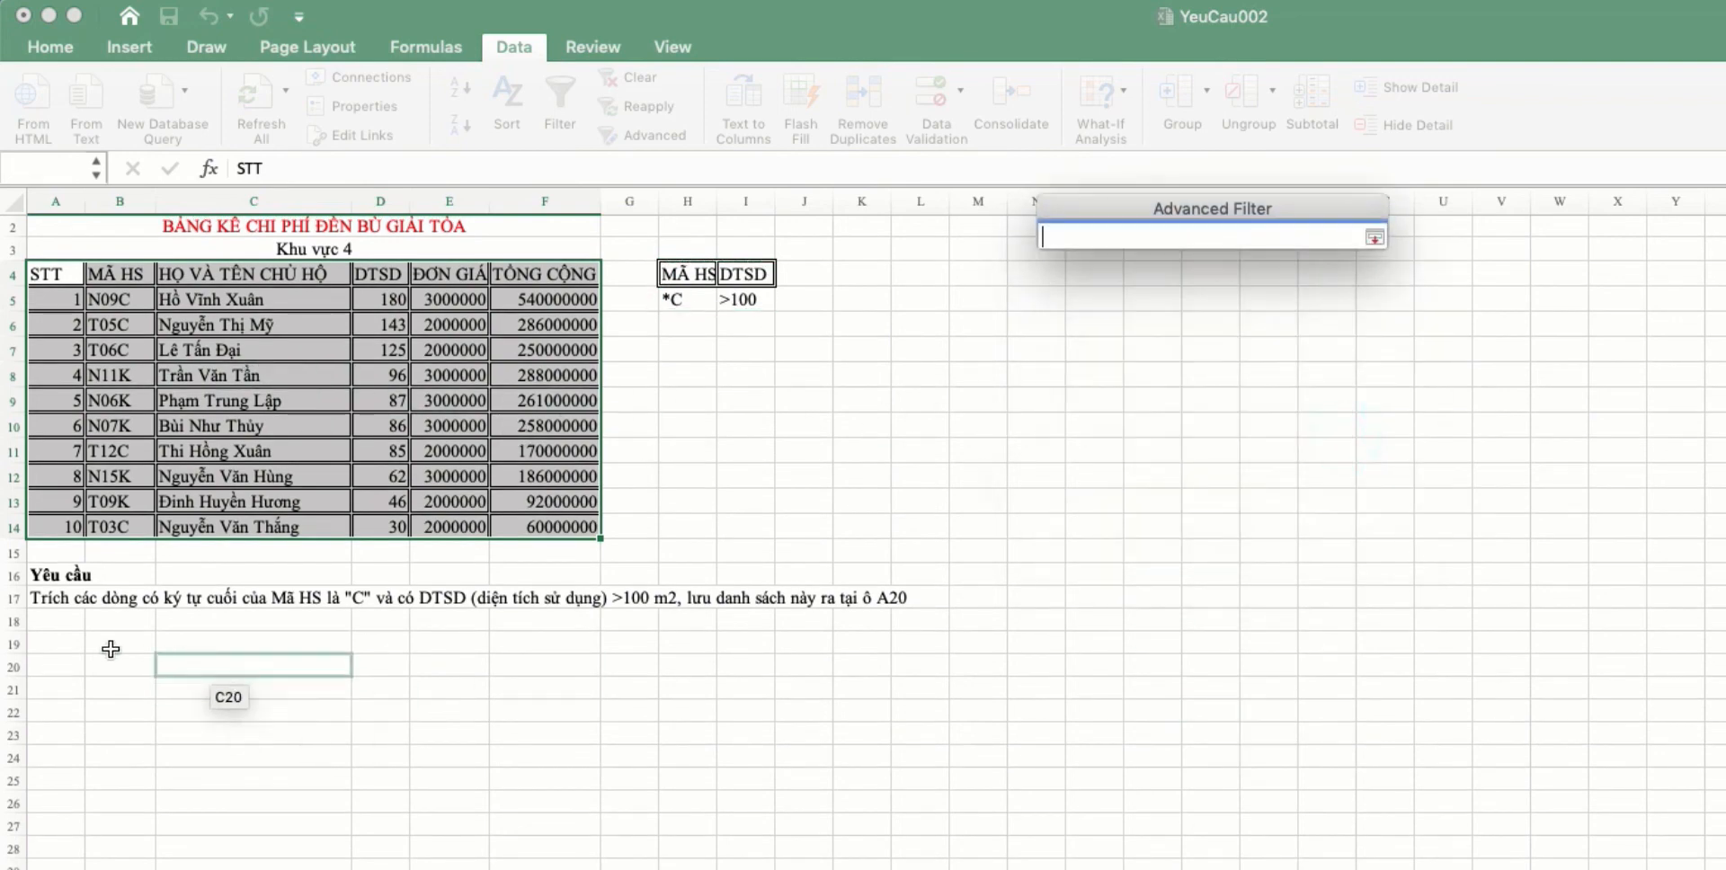
left_click(63, 644)
left_click(1374, 237)
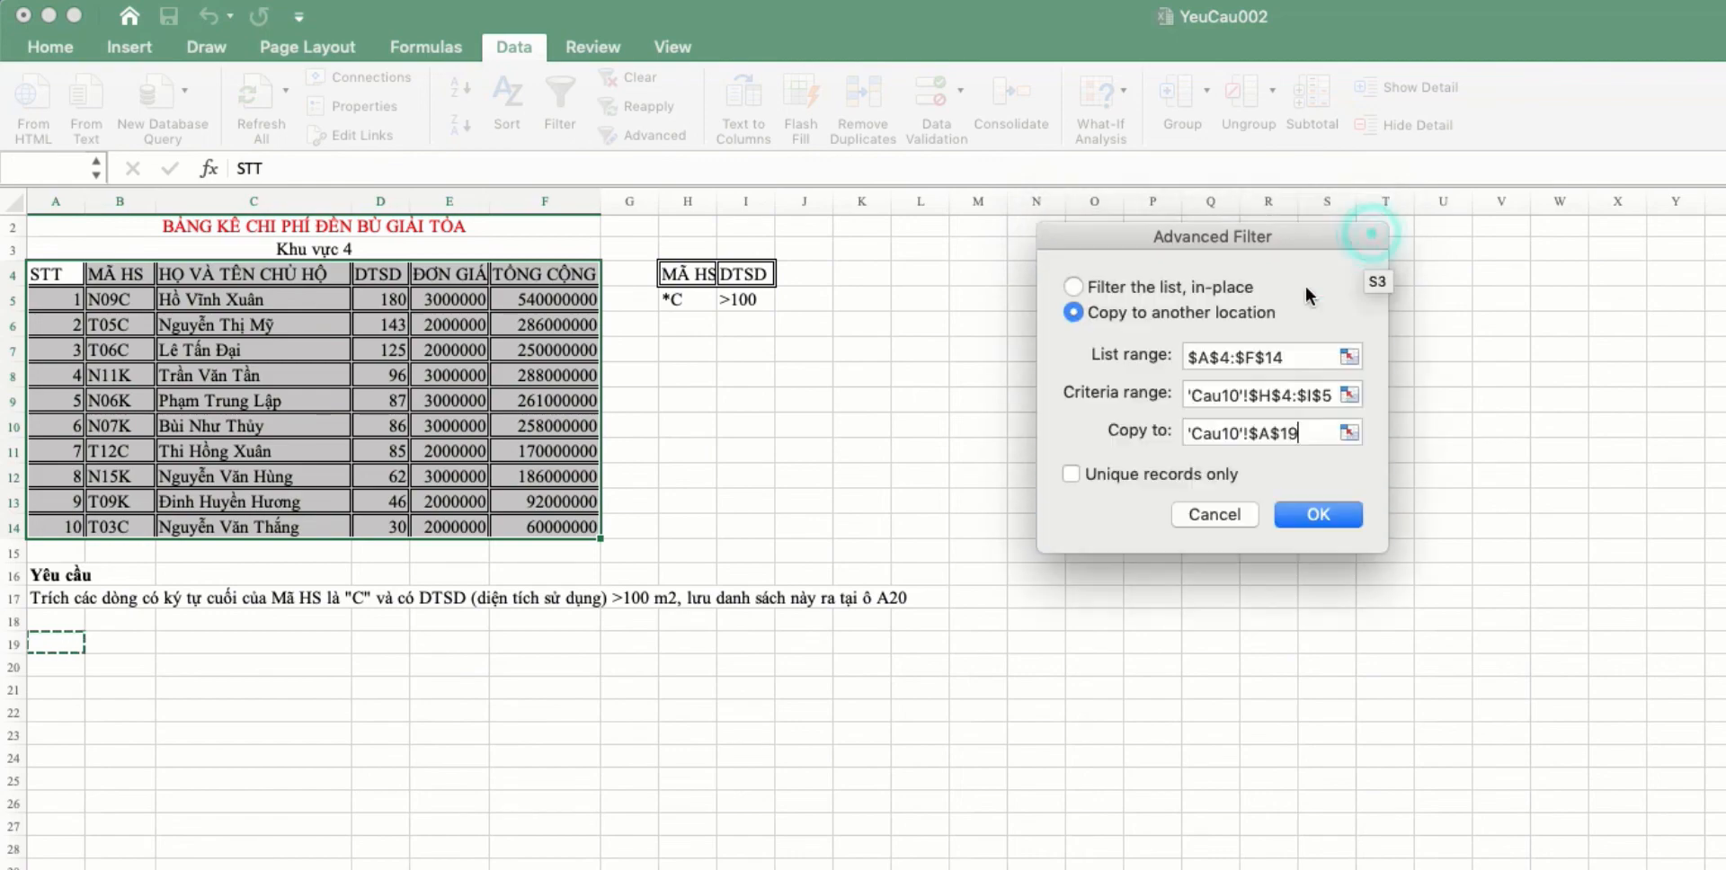
left_click(1314, 516)
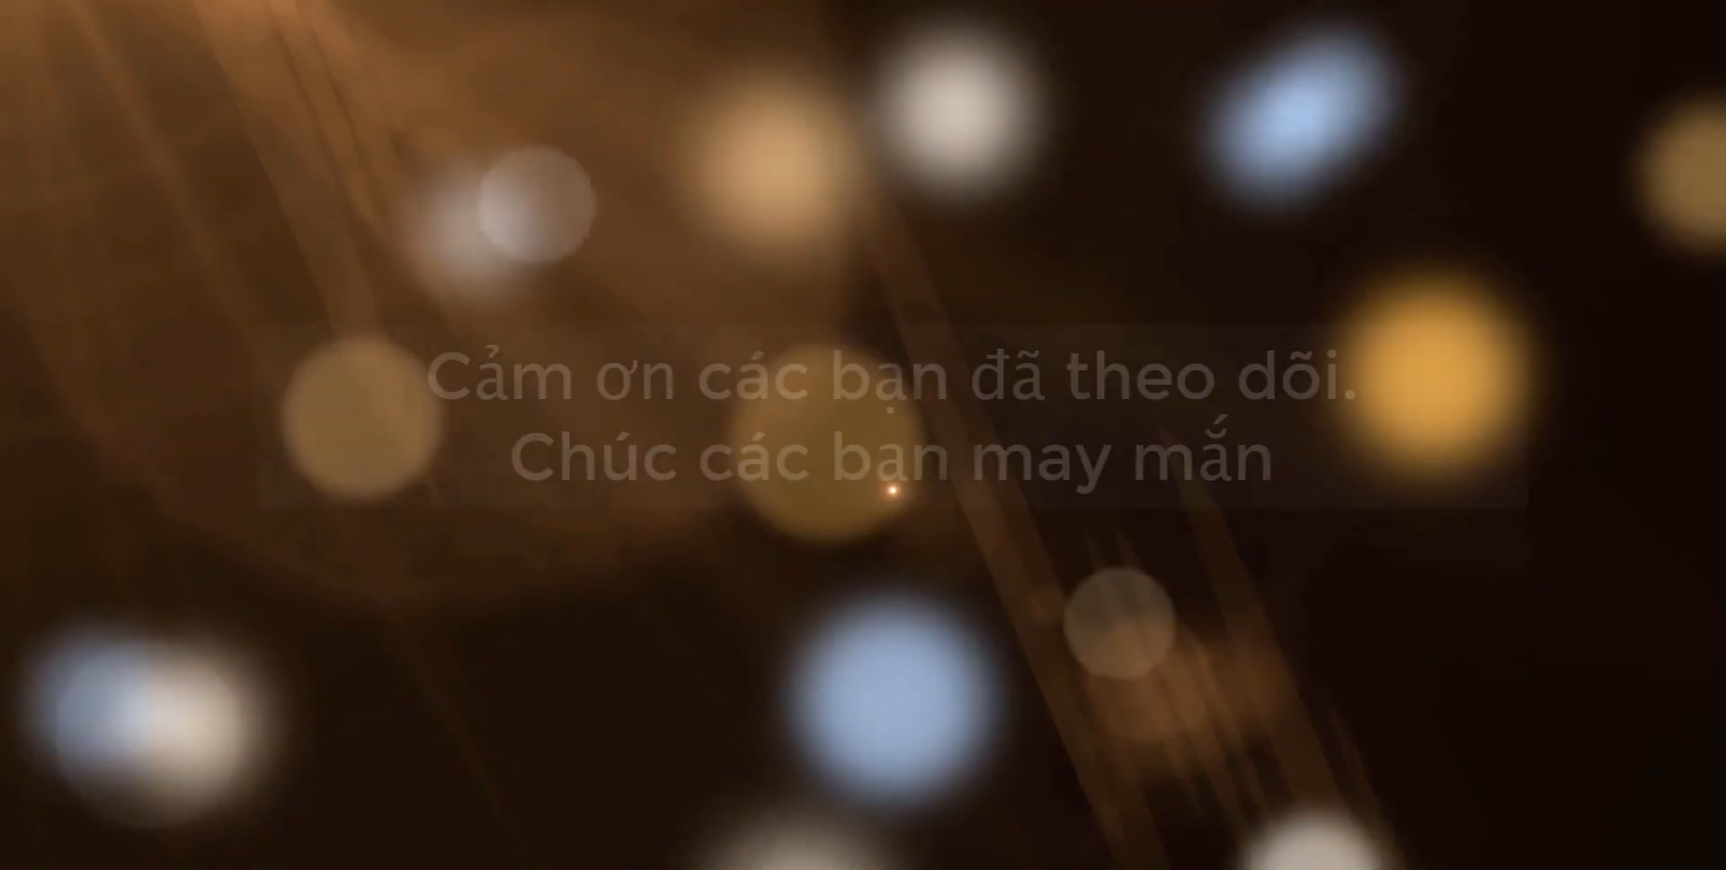